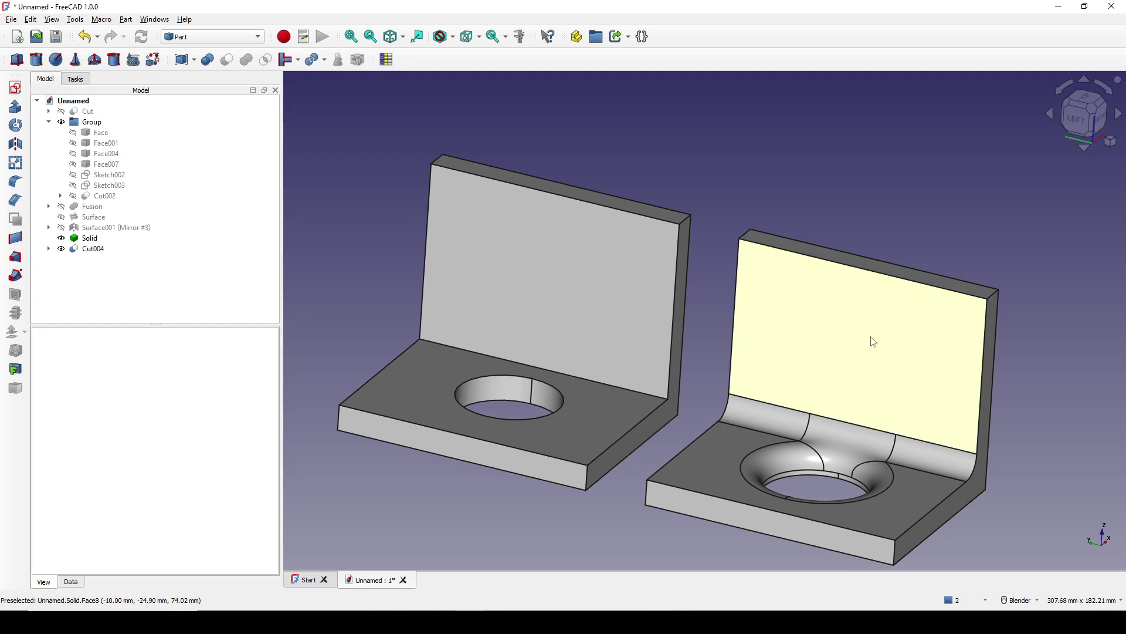
middle_click_drag(603, 453, 646, 431)
scroll(646, 432, "up", 4)
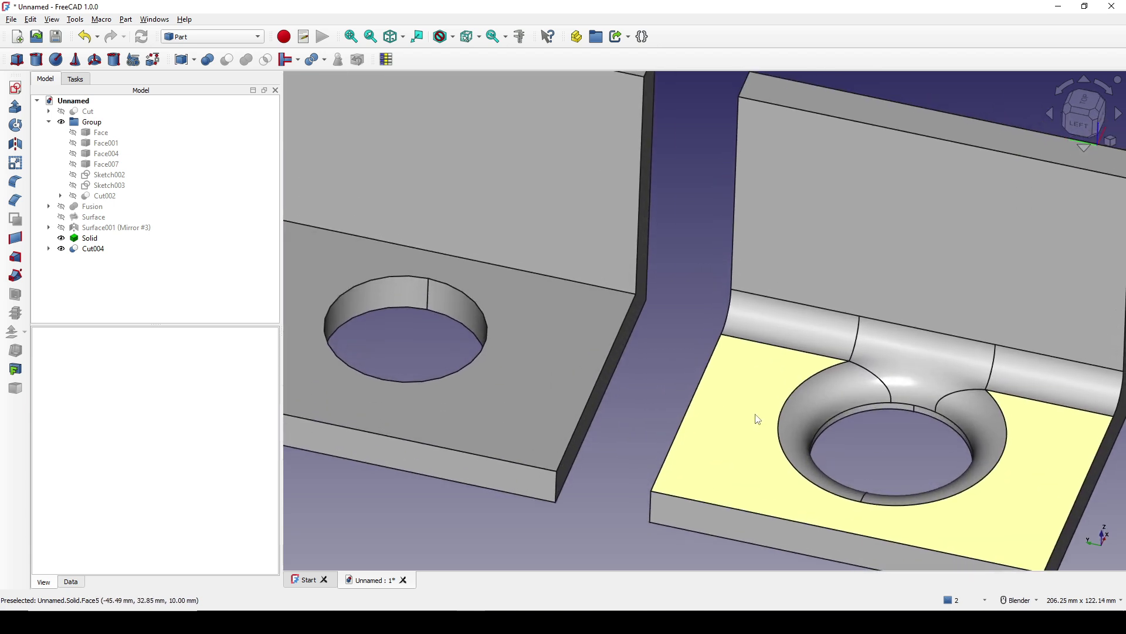
scroll(751, 411, "down", 5)
scroll(713, 398, "up", 2)
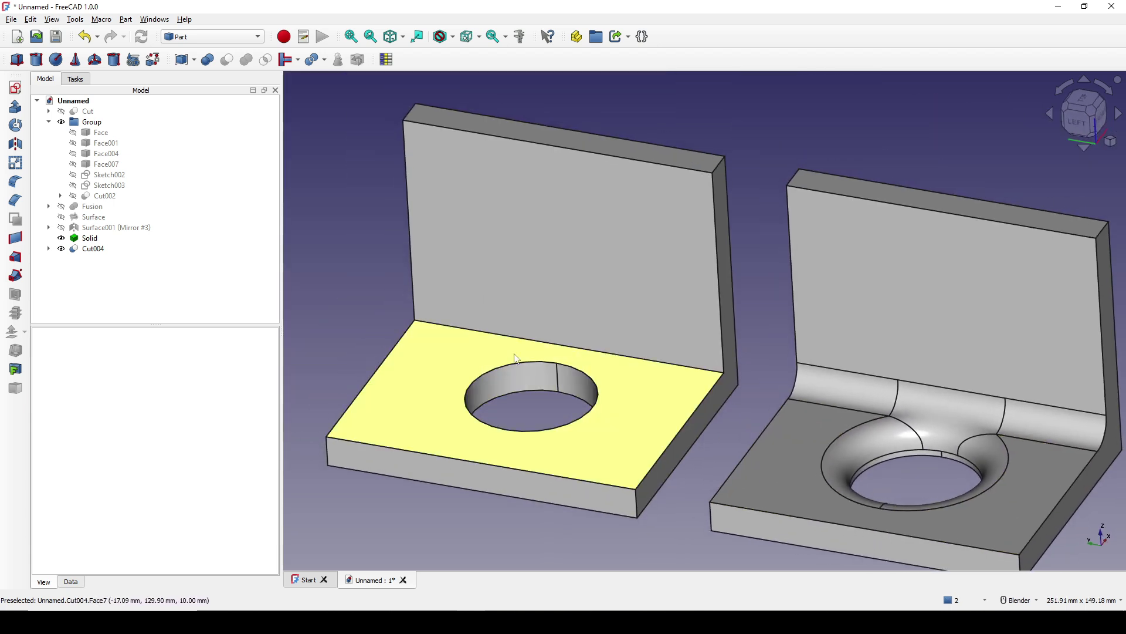
middle_click_drag(648, 370, 662, 371)
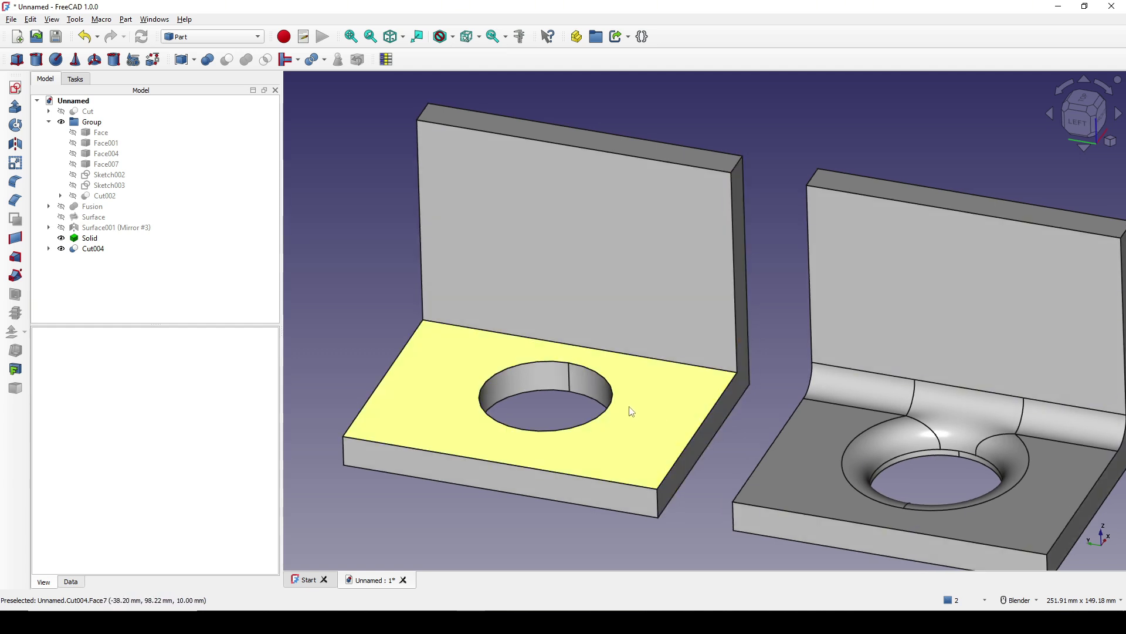
middle_click_drag(606, 336, 614, 335, "shift")
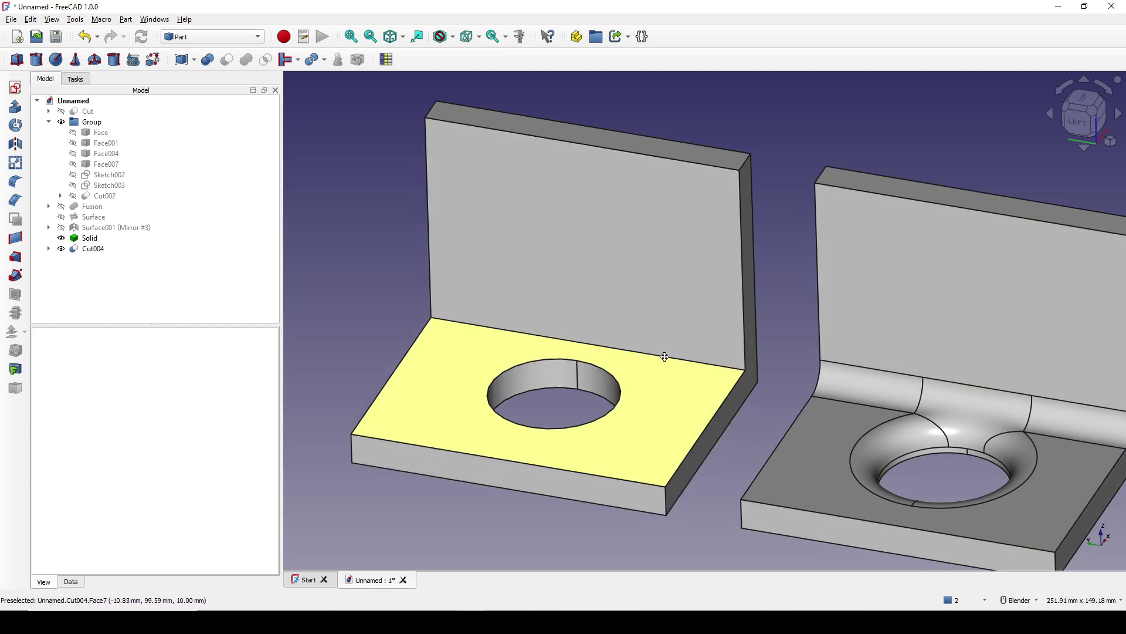
- Fillet the hole's upper edge and the inner corner edge of the sharp-edged bracket with a 3 mm radius
left_click(616, 385)
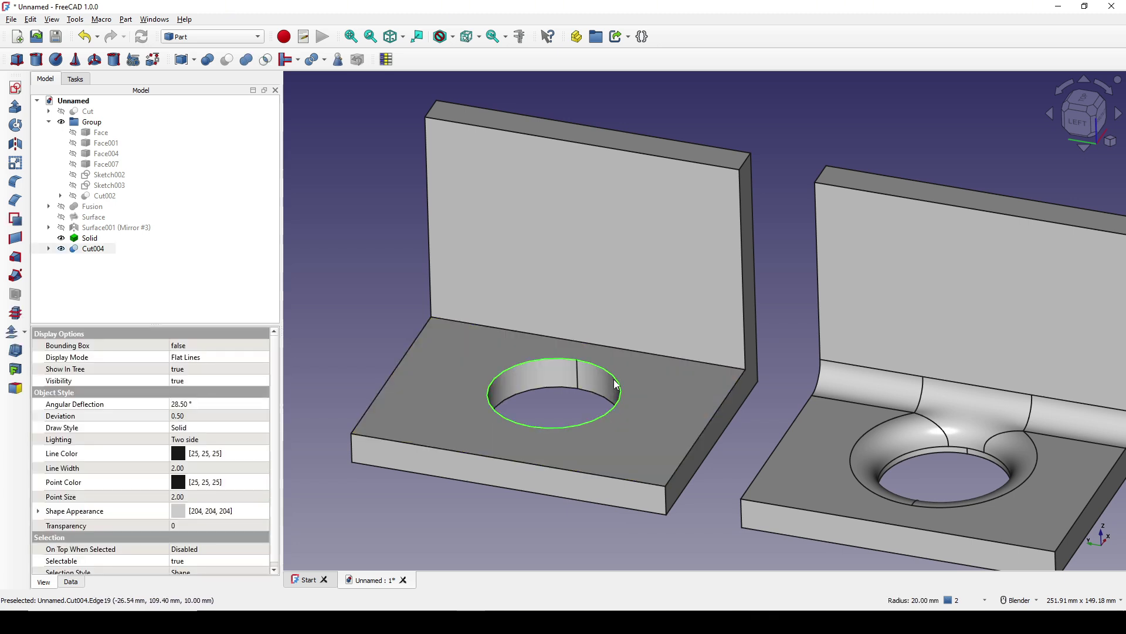
left_click(624, 349, "ctrl")
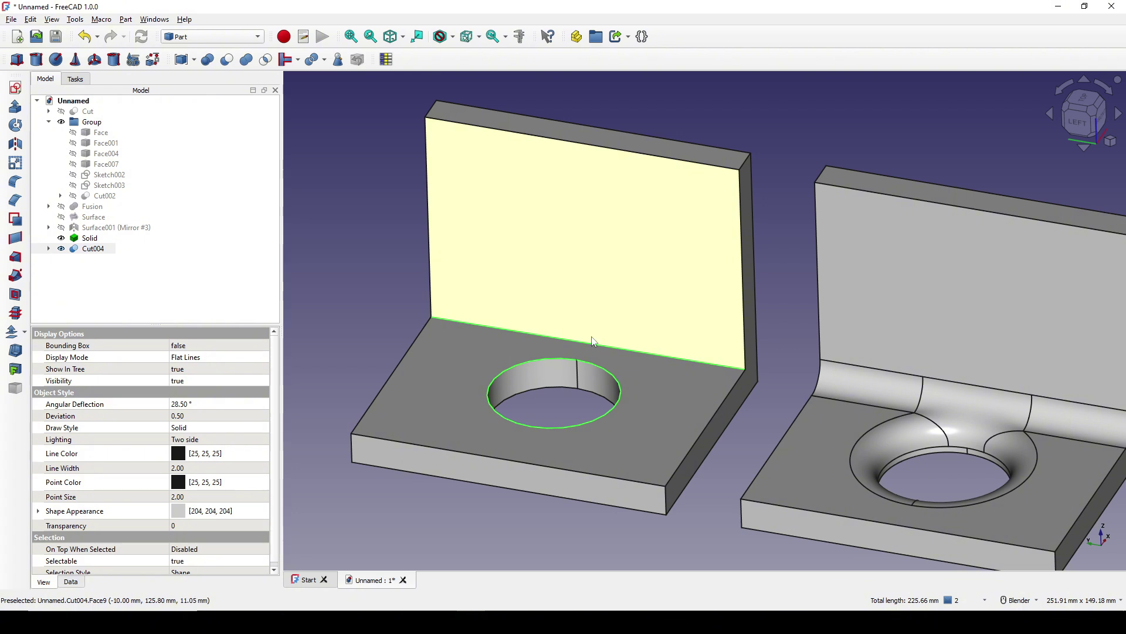
left_click(15, 182)
left_click_drag(170, 562, 73, 554)
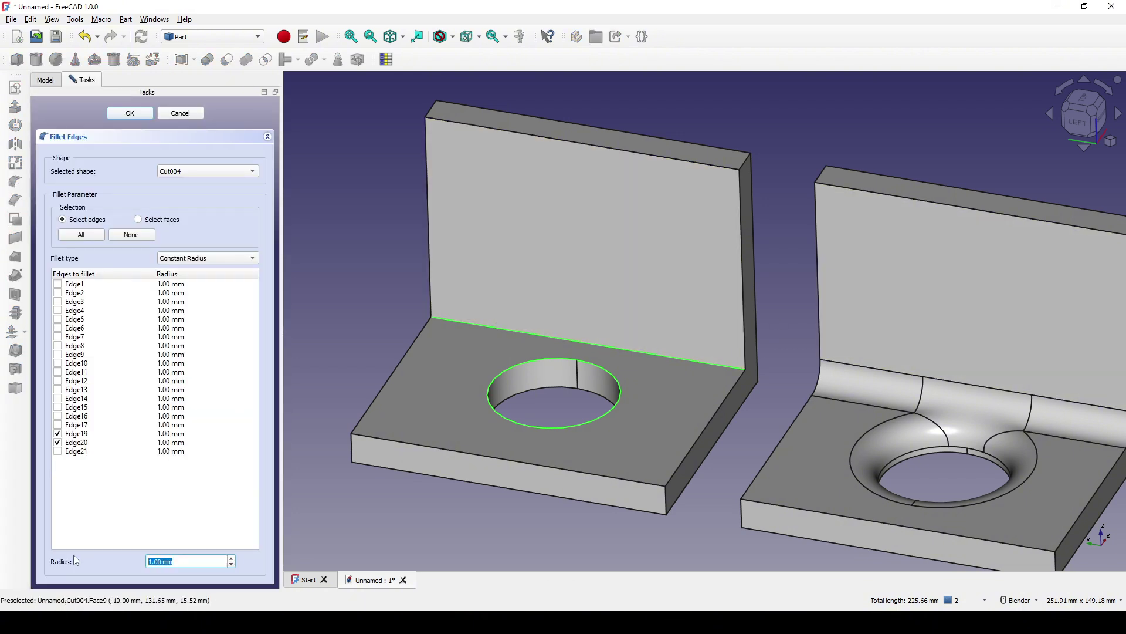
type("3")
left_click(145, 113)
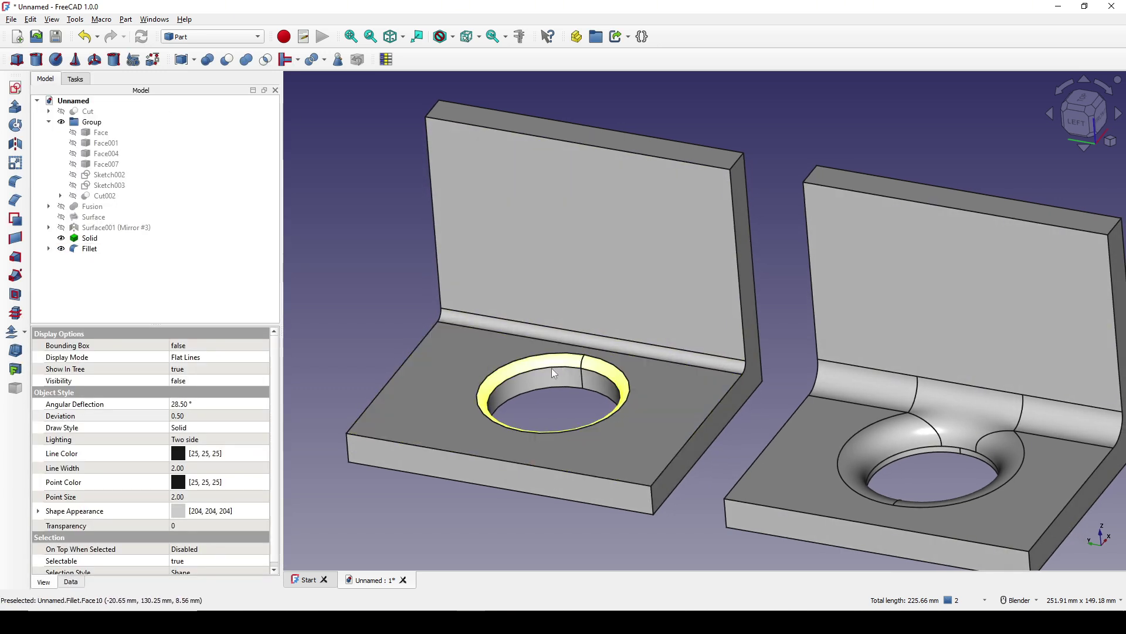
middle_click_drag(551, 368, 613, 399)
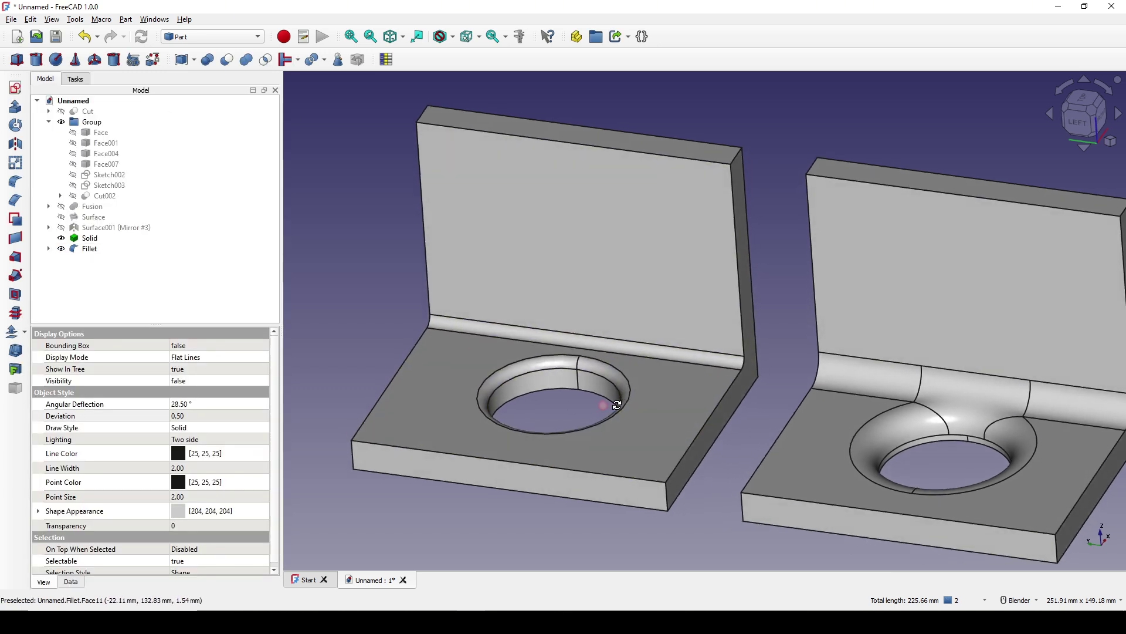
- Try to change the radius of the fillet on the hole and inner corner edges to 5 mm
double_click(88, 249)
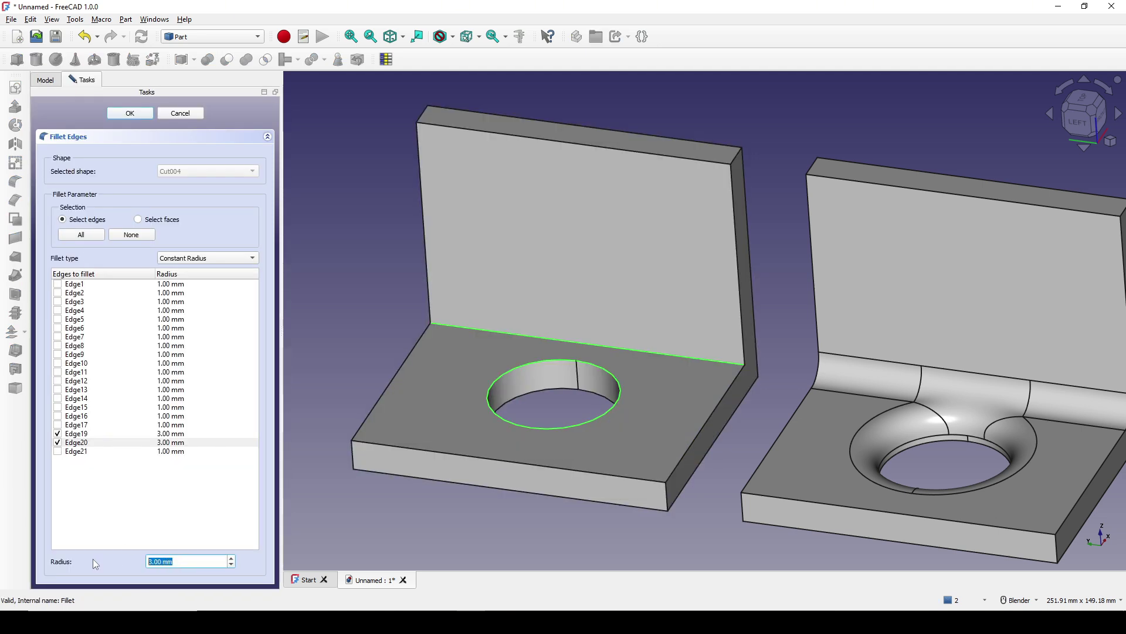
type("5")
left_click(138, 115)
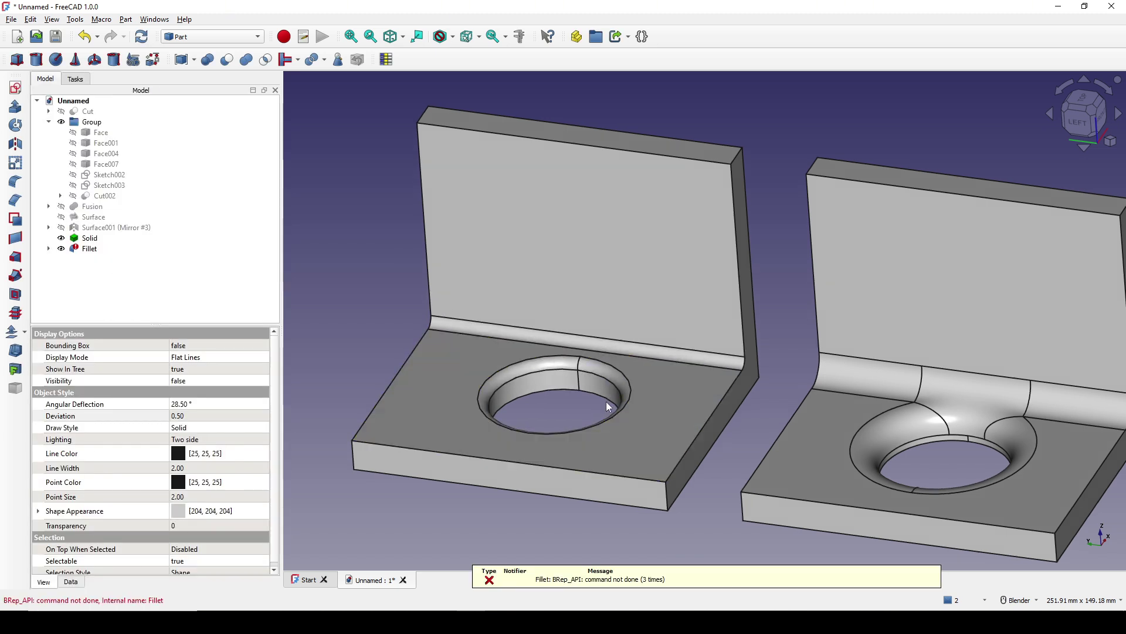
- Examine the fillets on both brackets, especially the merged blend between the wall and hole on the finished one
middle_click_drag(627, 381, 629, 394)
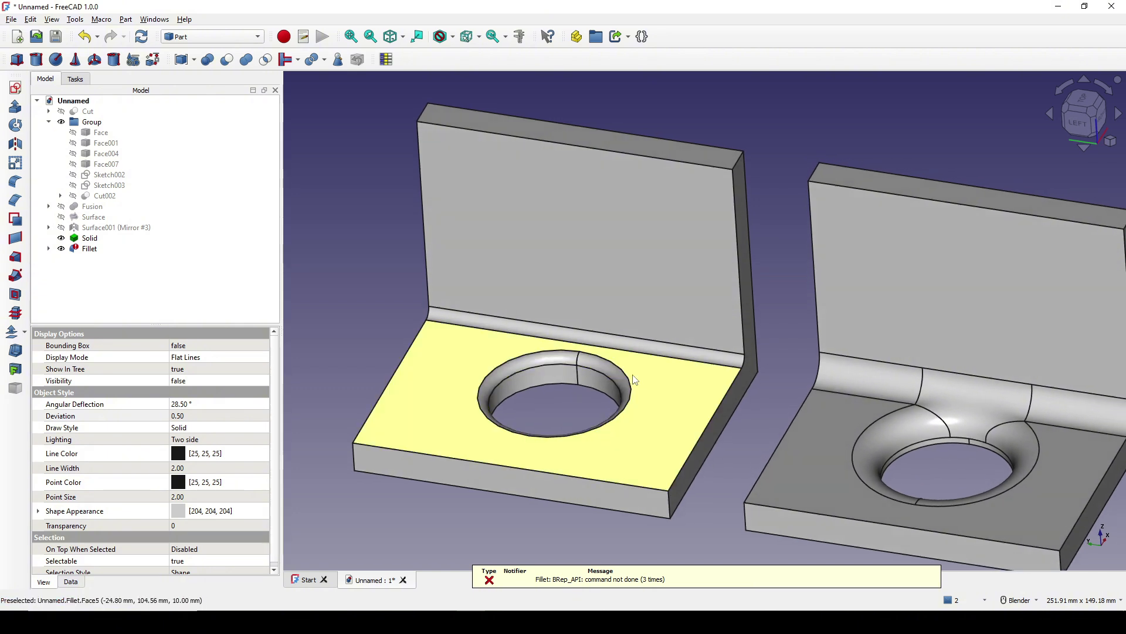
middle_click_drag(643, 409, 678, 417)
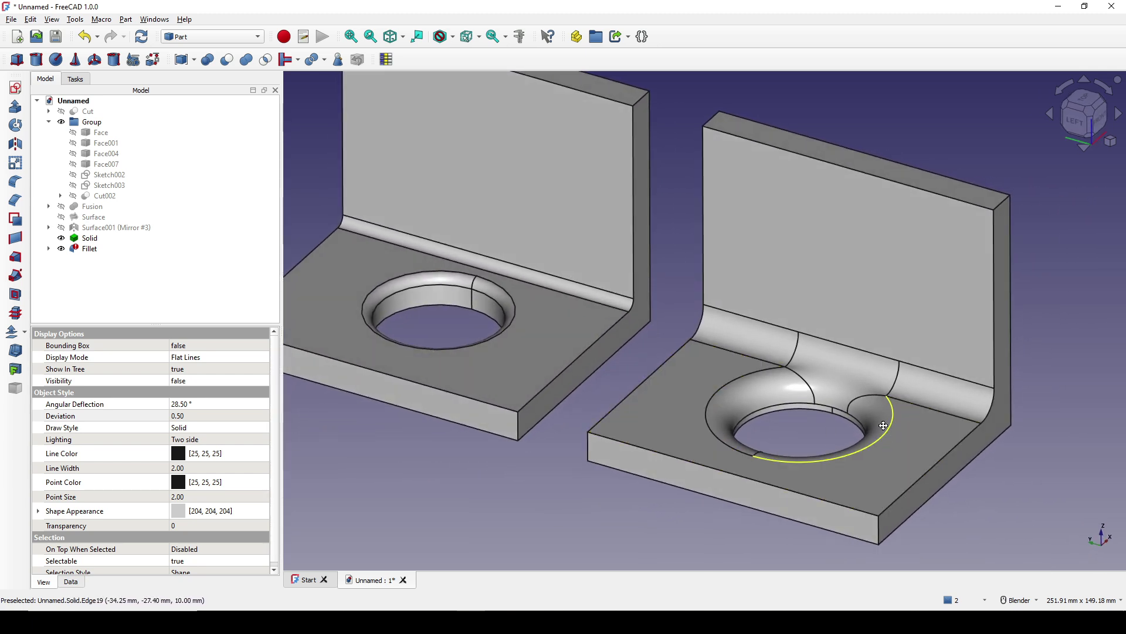
middle_click_drag(885, 427, 776, 421, "shift")
mouse_move(776, 422)
middle_mouse_down()
mouse_move(818, 432)
mouse_move(775, 413)
middle_mouse_up()
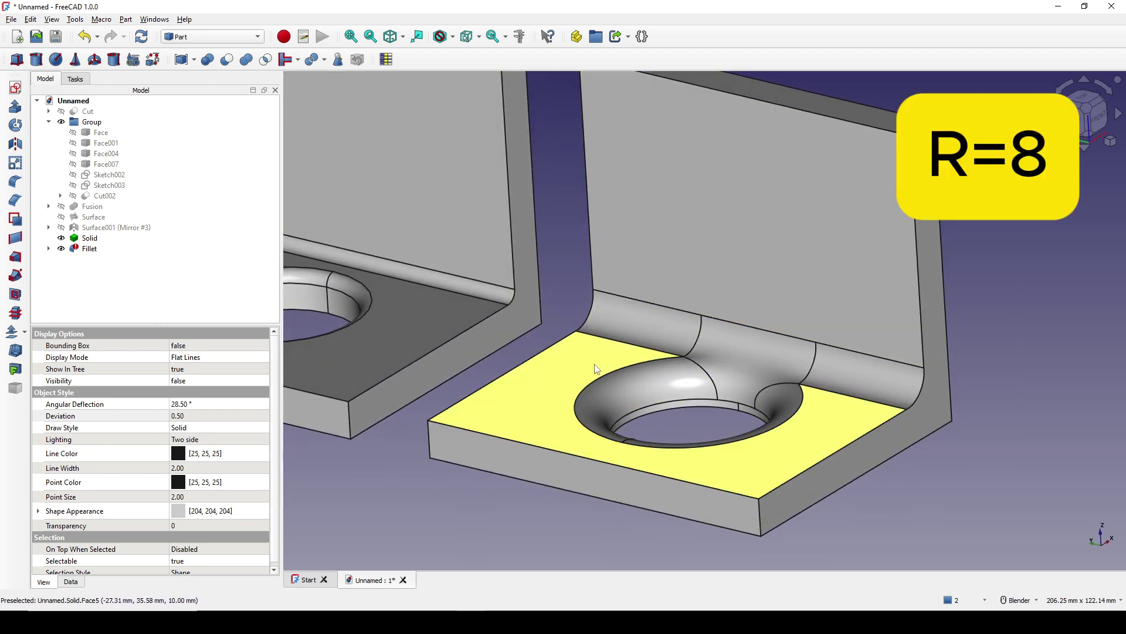
mouse_move(715, 445)
middle_mouse_down()
mouse_move(883, 448)
mouse_move(748, 436)
mouse_move(713, 441)
mouse_move(716, 461)
middle_mouse_up()
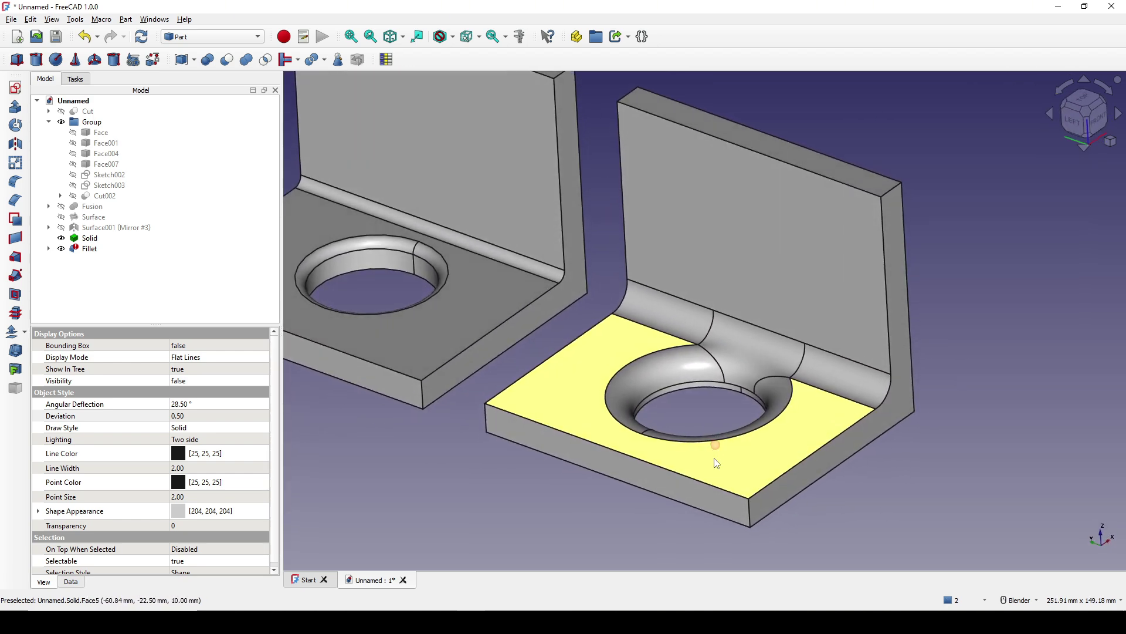
scroll(715, 459, "up", 1)
middle_click_drag(705, 421, 723, 472, "shift")
scroll(724, 424, "down", 3)
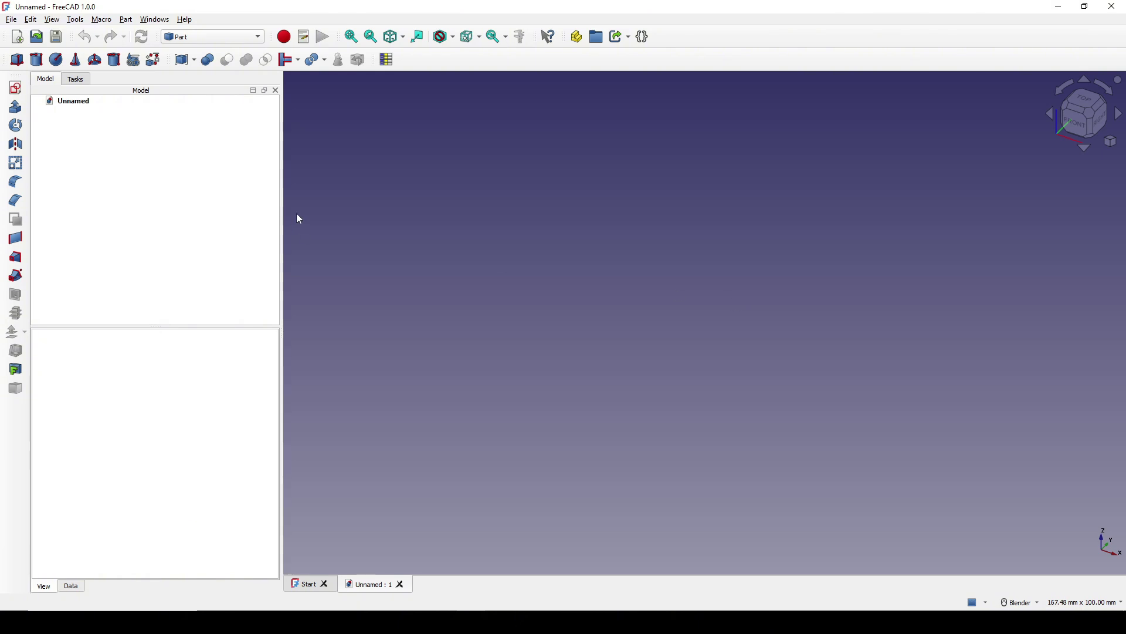
- In the Part workbench of the empty document, create a new sketch on the XZ-Plane
left_click(195, 37)
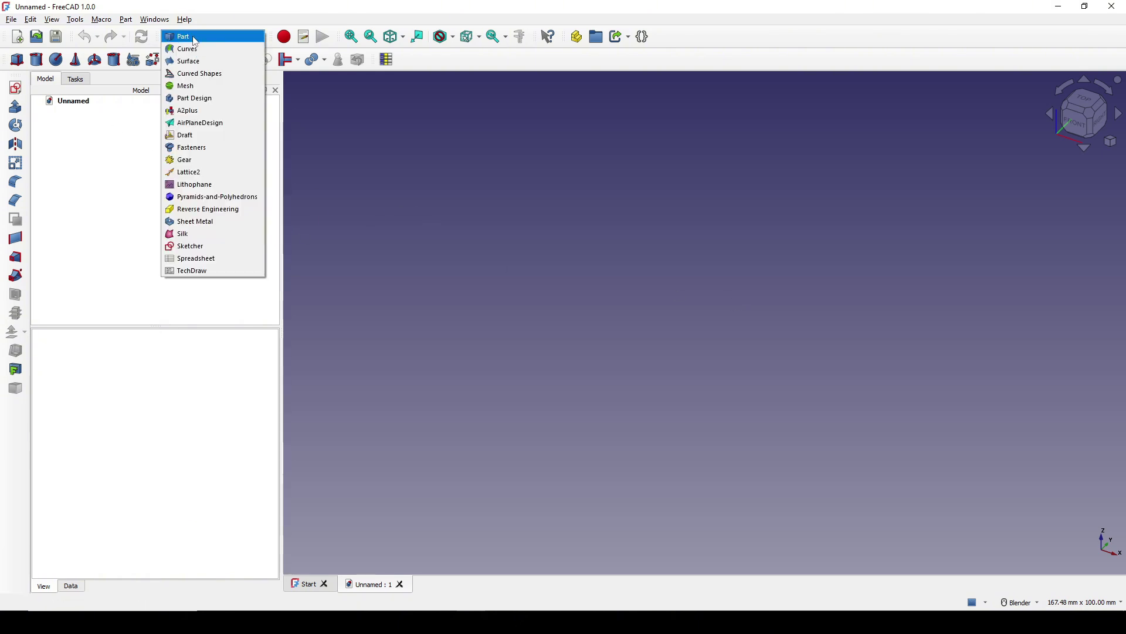
left_click(196, 39)
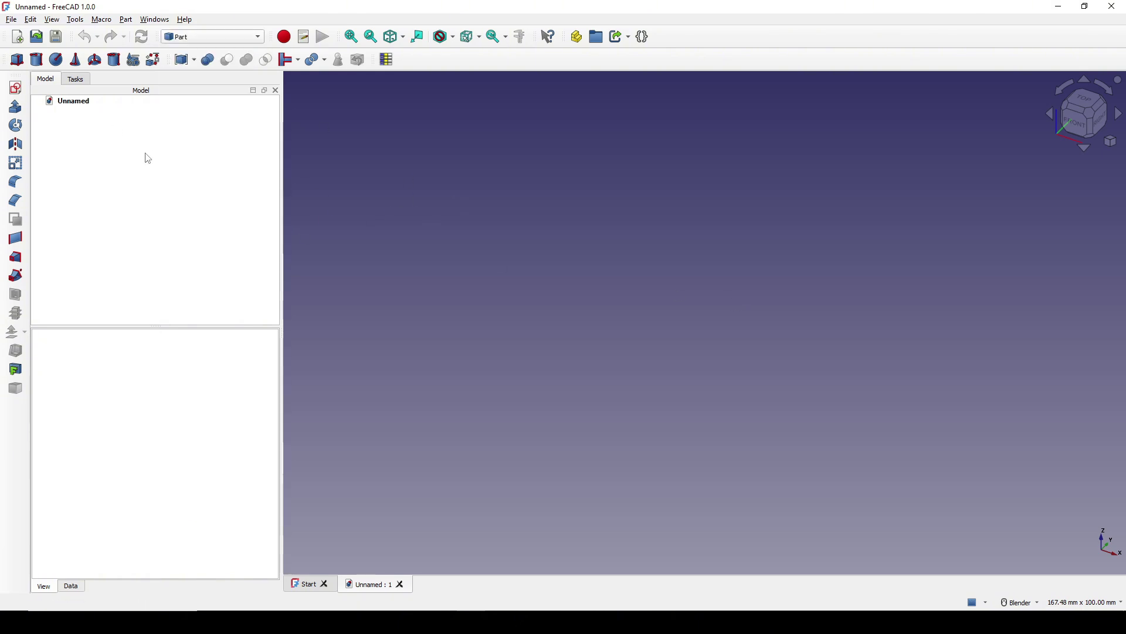
left_click(16, 88)
left_click(530, 297)
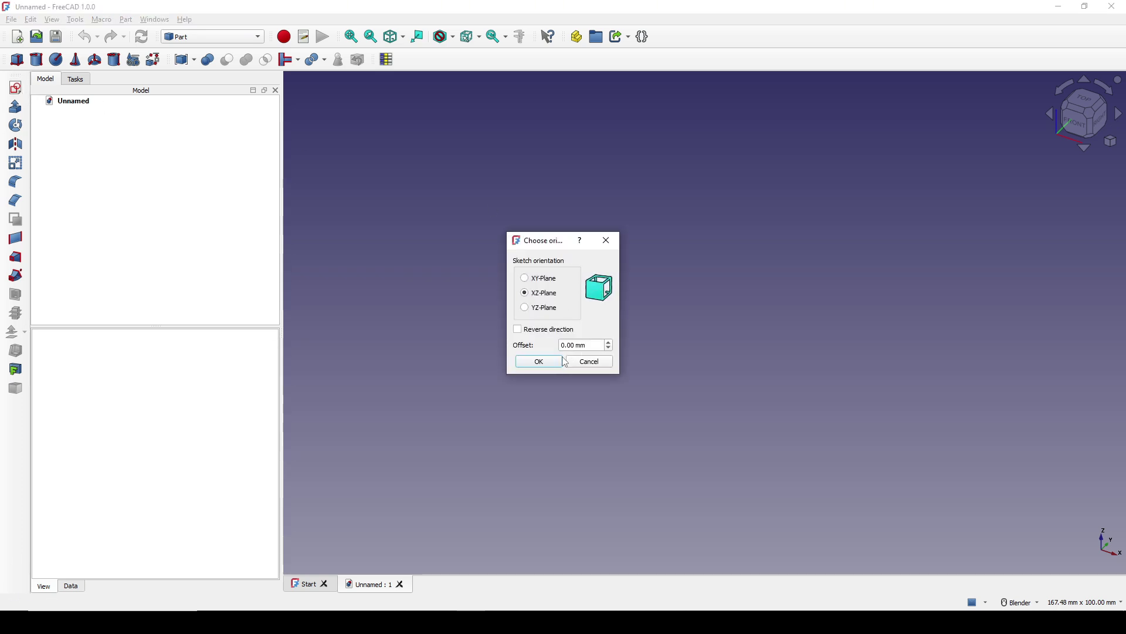
left_click(558, 359)
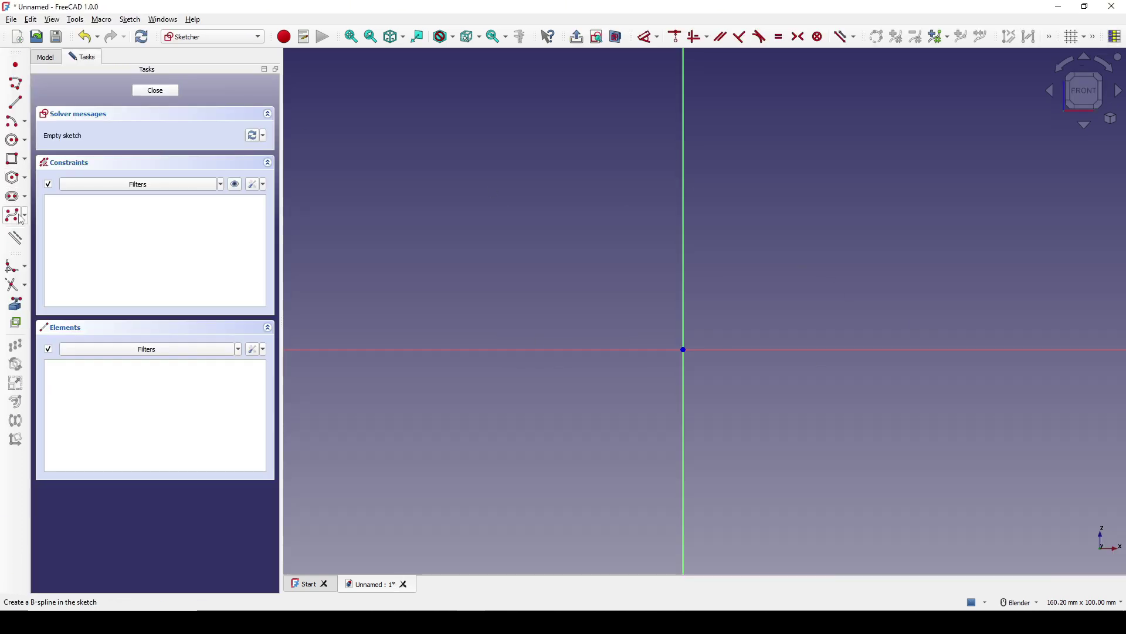
- Sketch a closed L-shaped profile of six lines with the Polyline tool, its outer vertical side about 35 mm tall
left_click(15, 84)
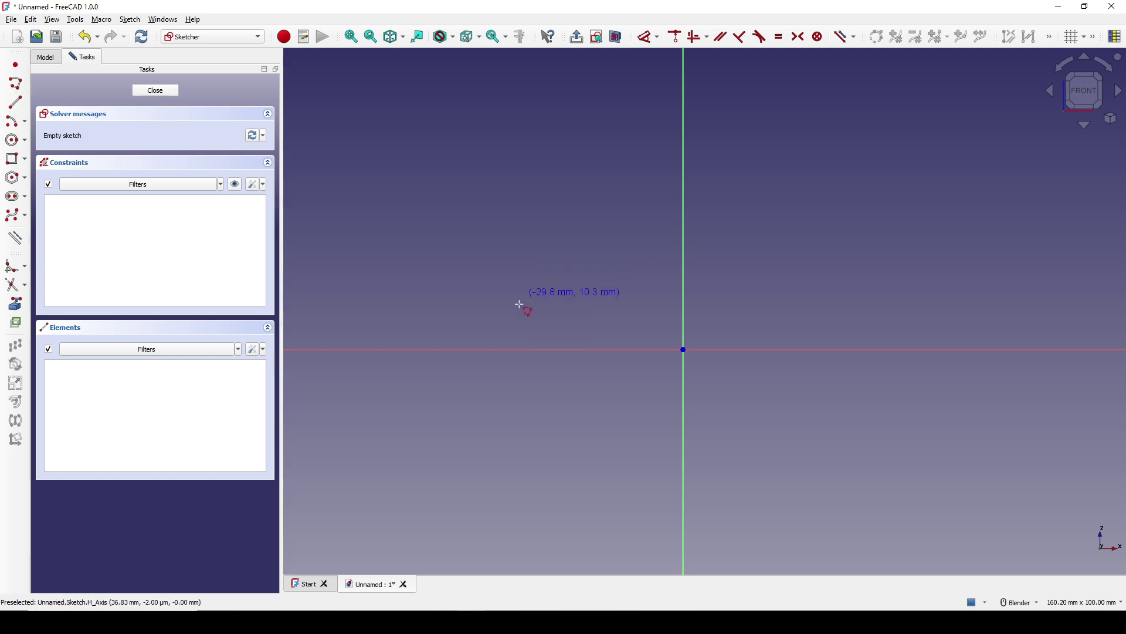
left_click(445, 312)
left_click(652, 312)
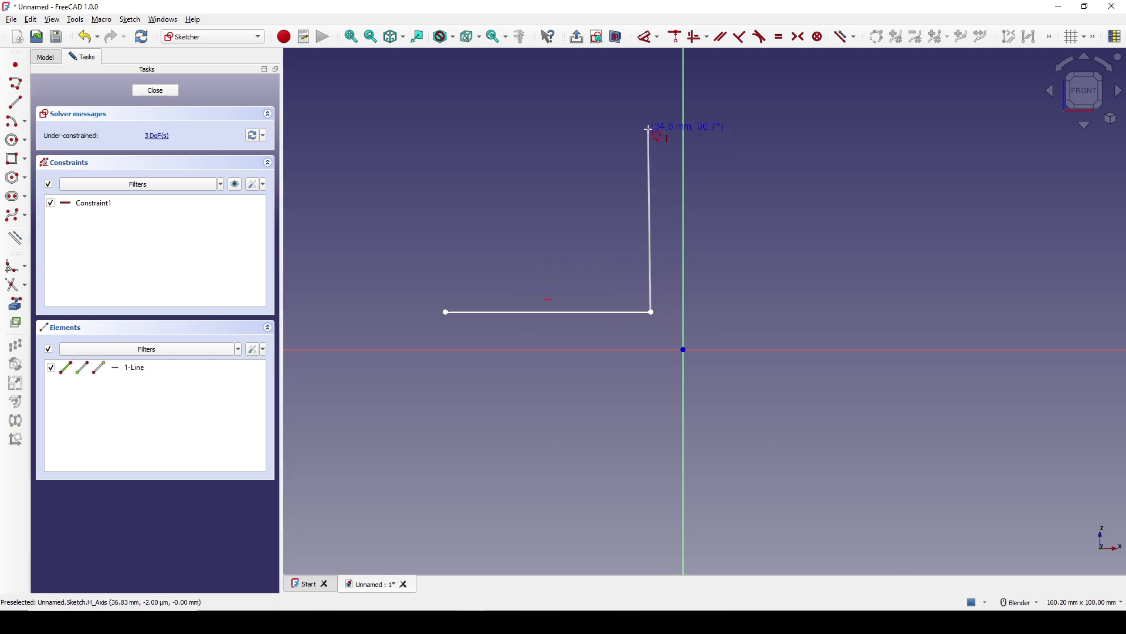
left_click(652, 129)
left_click(596, 129)
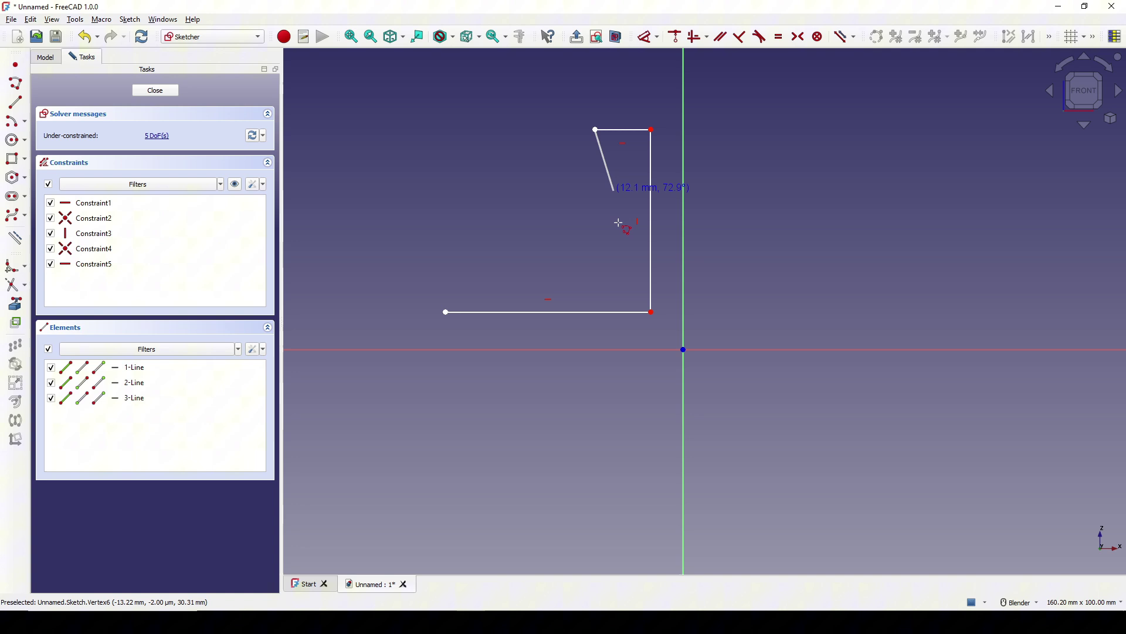
left_click(613, 279)
left_click(442, 279)
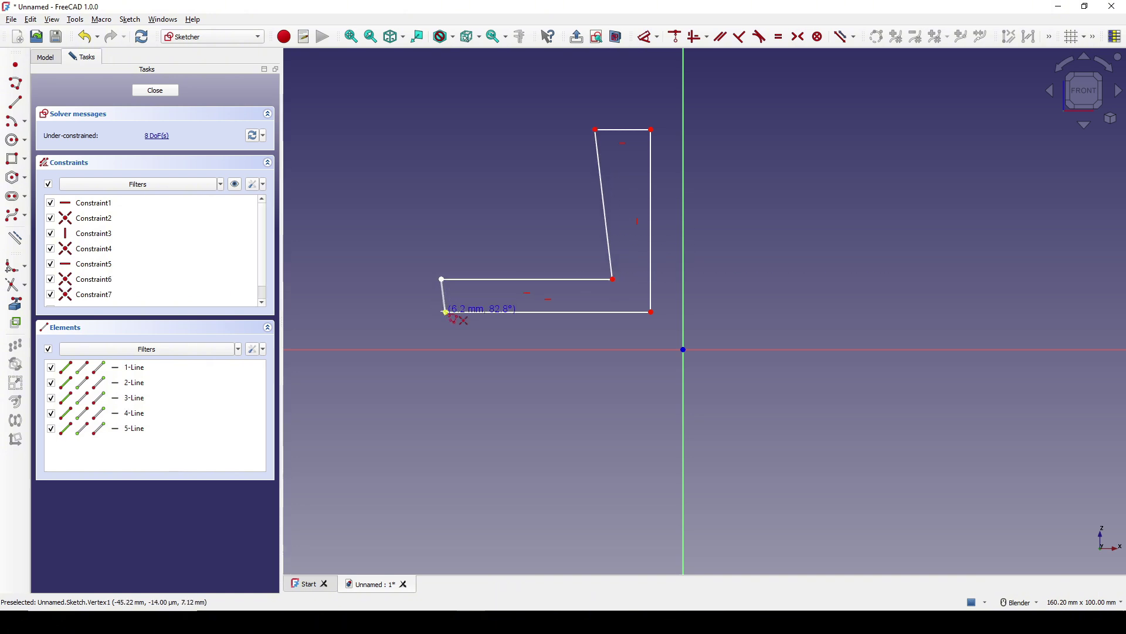
left_click(444, 306)
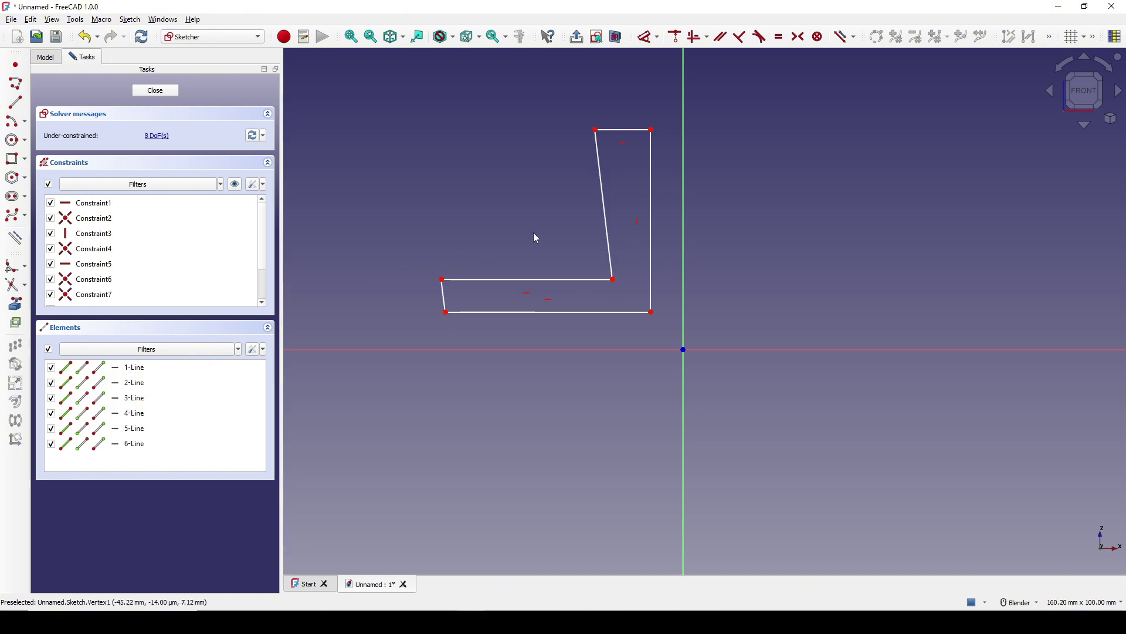
- Constrain the profile's short end line and the slanted inner line of the upright leg to be vertical
middle_click_drag(534, 233, 525, 244, "shift")
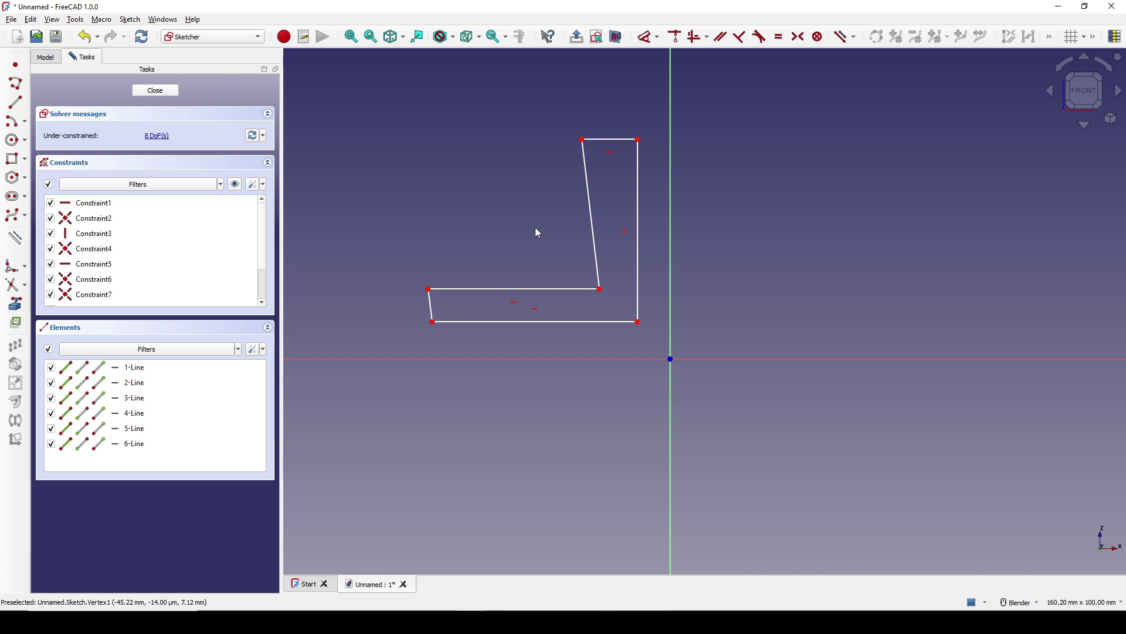
key("a")
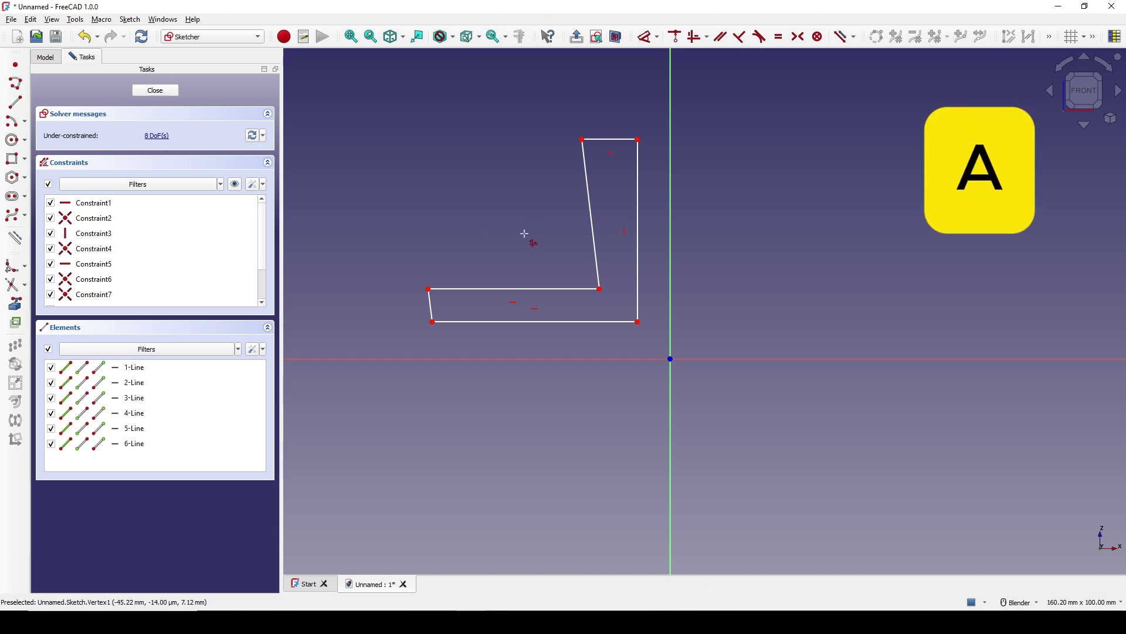
left_click(433, 306)
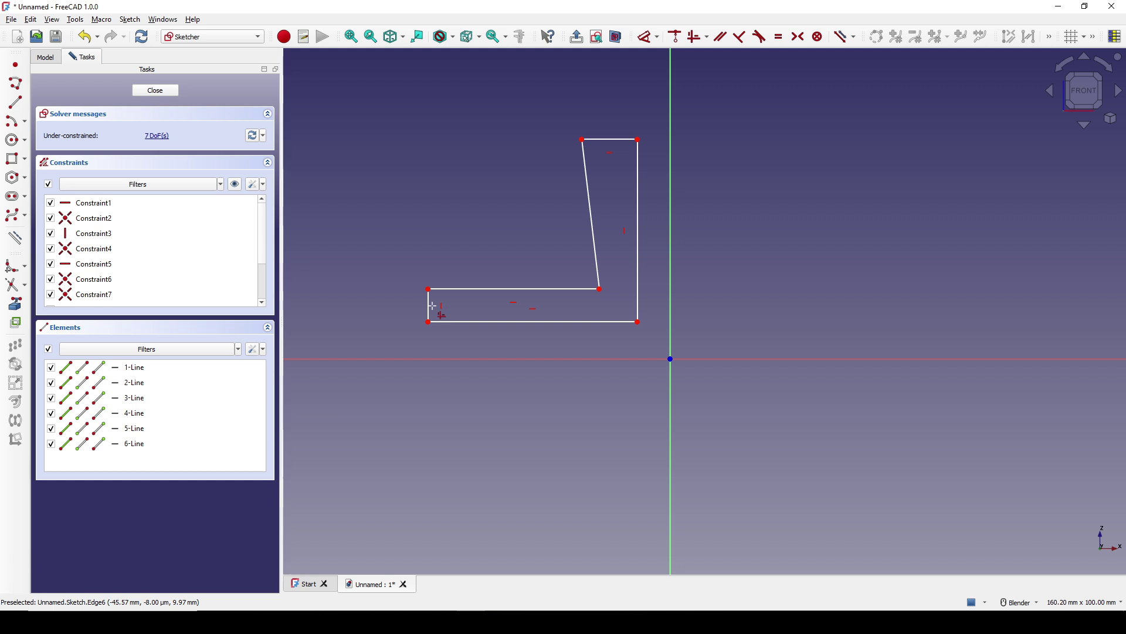
left_click(560, 286)
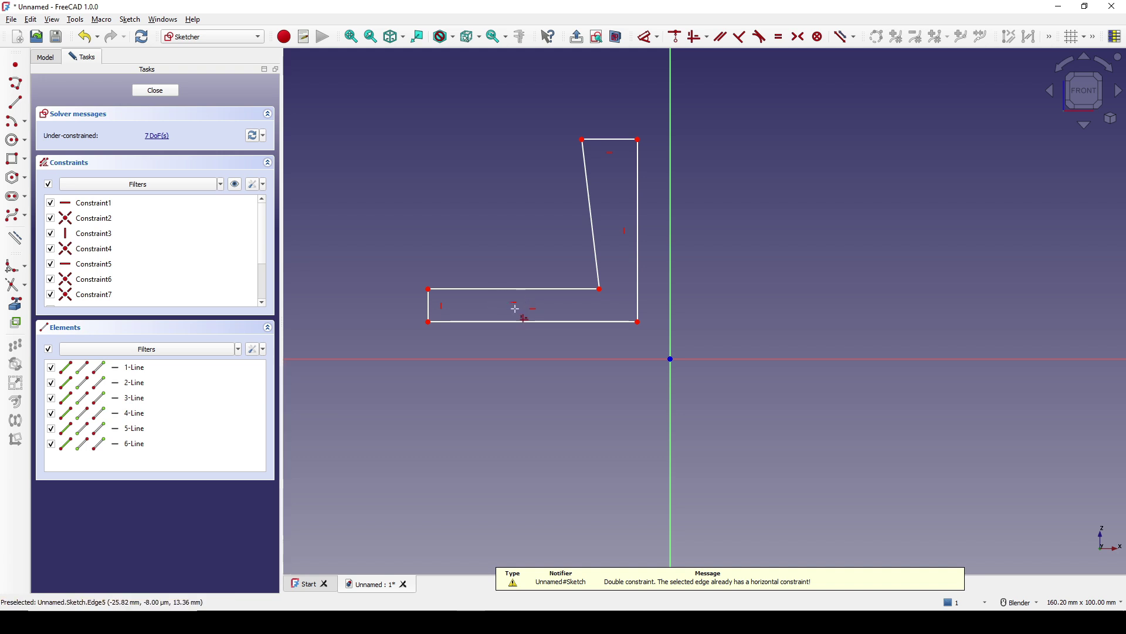
left_click(596, 230)
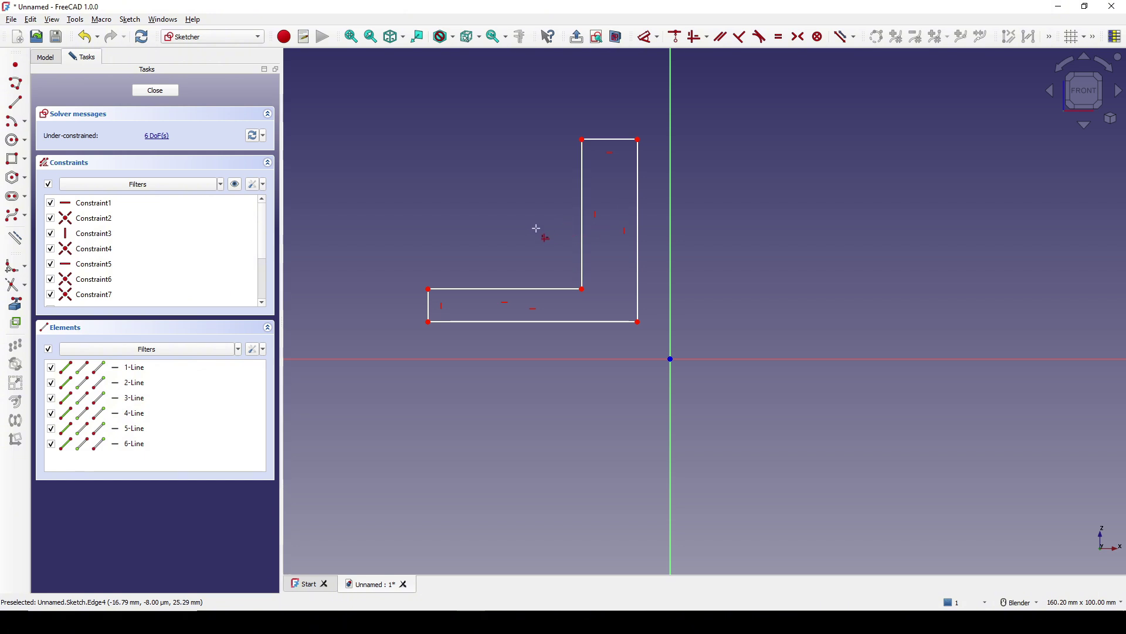
- Make the profile's outer corner point coincident with the sketch origin
scroll(547, 232, "down", 1)
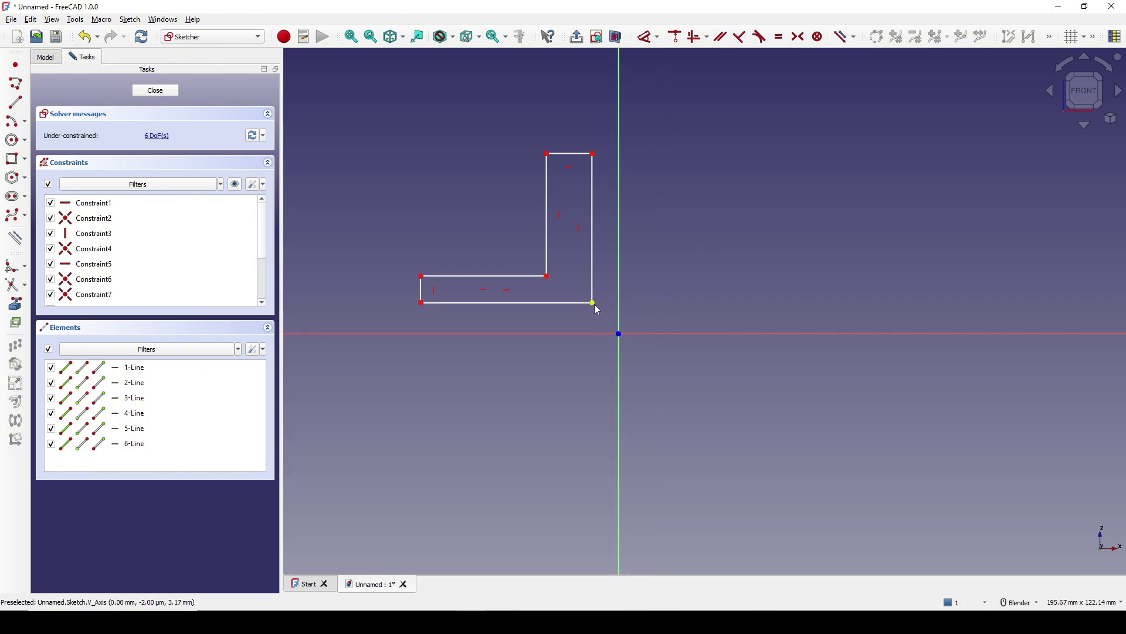
left_click(595, 304)
left_click(616, 332)
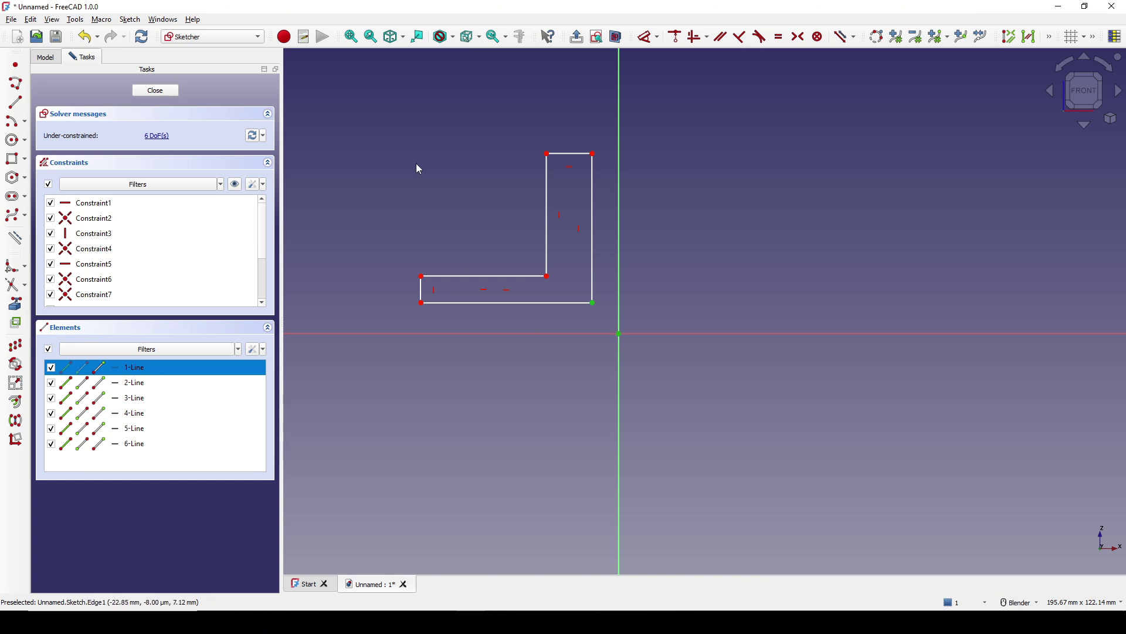
key("c")
- Dimension the L-profile's outer vertical side and set its length to 80 mm
scroll(601, 279, "up", 2)
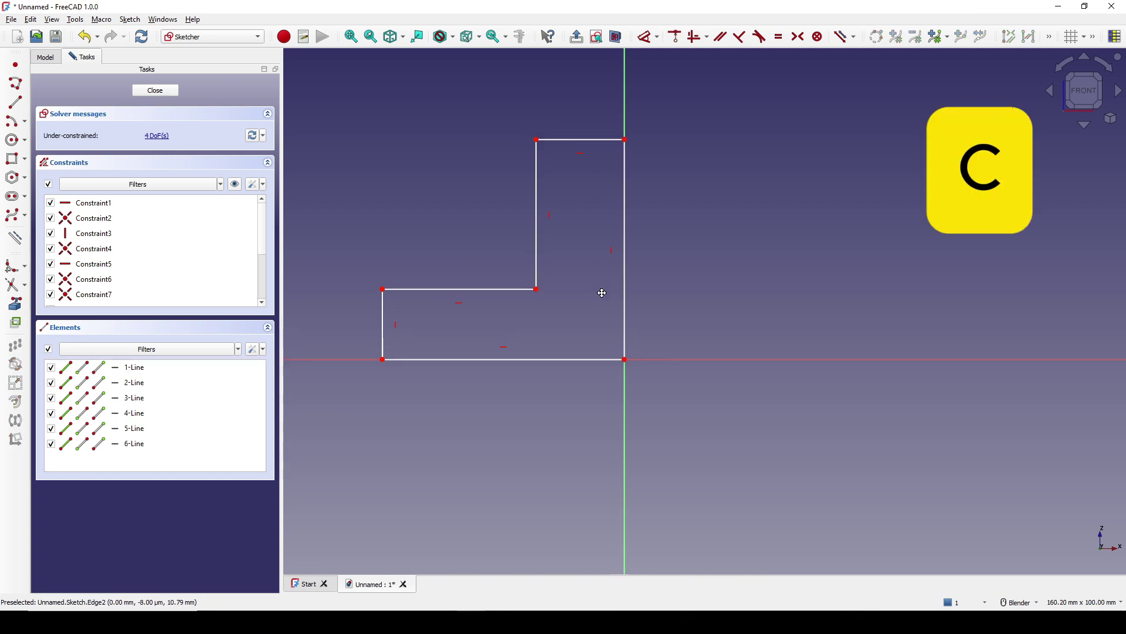
left_click(626, 291)
key("d")
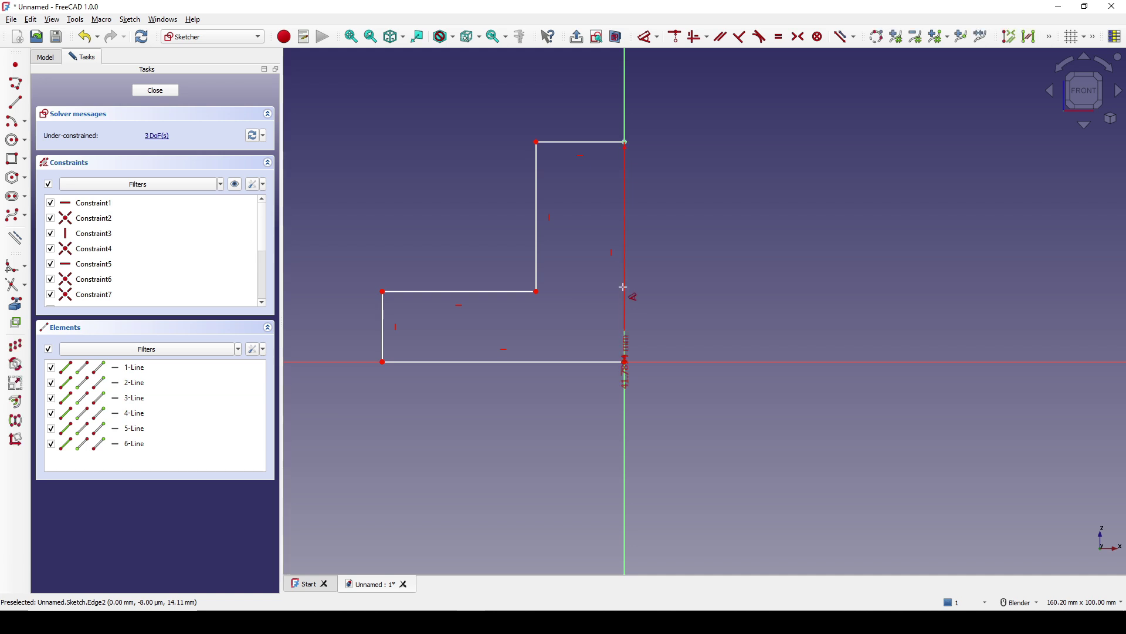
left_click(704, 292)
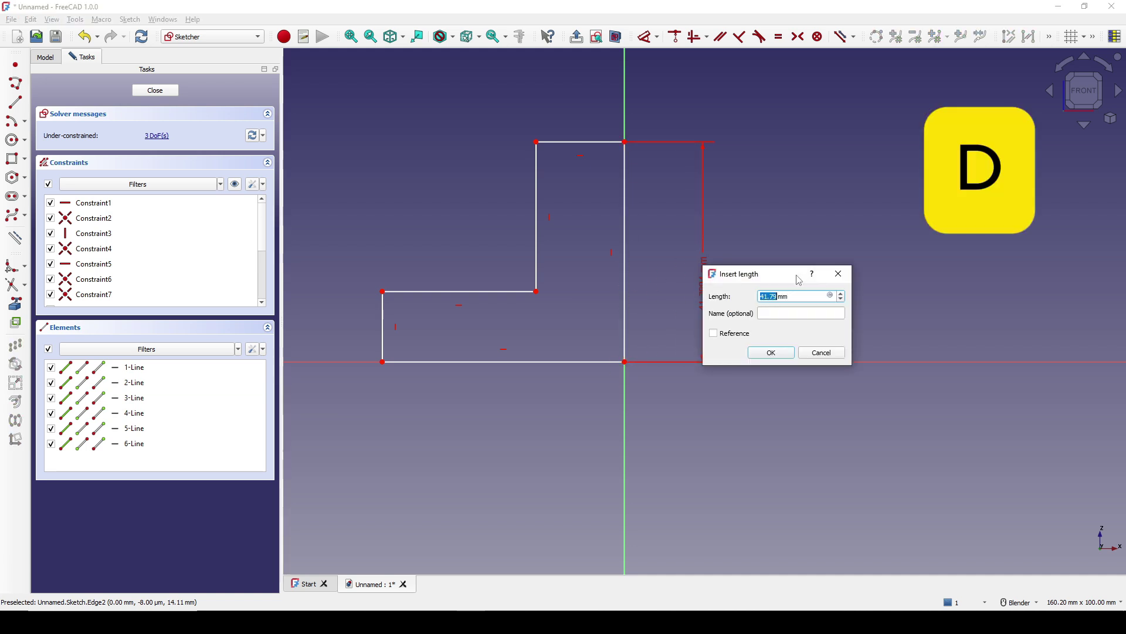
type("80")
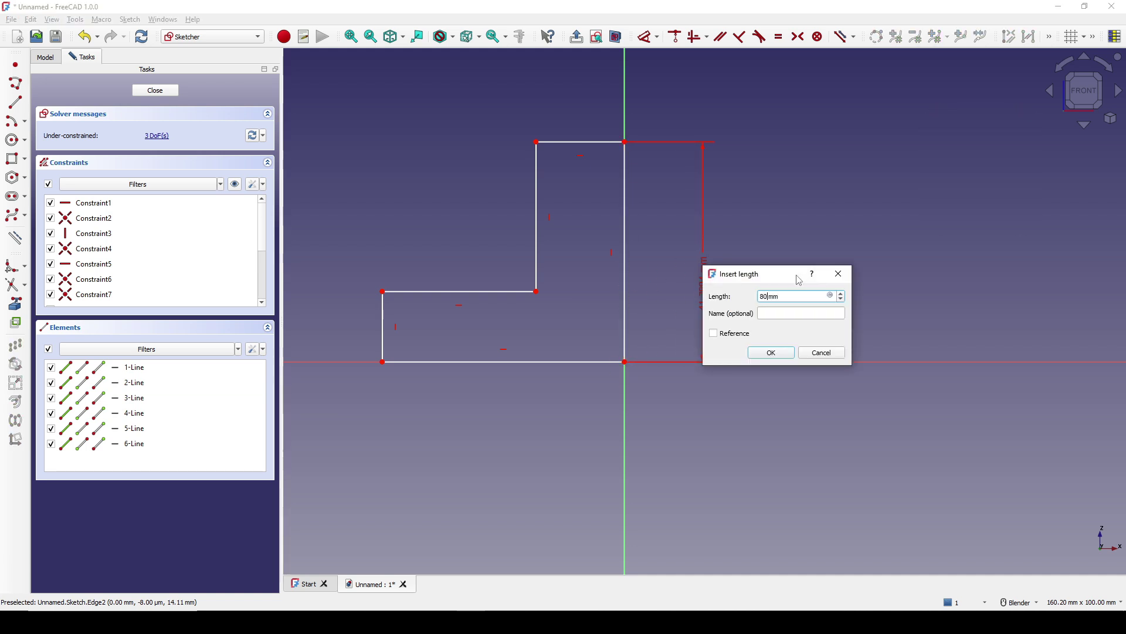
key("Return")
- Dimension the short end line at the top of the upright leg and set it to 10 mm
scroll(680, 272, "down", 2)
scroll(679, 272, "down", 6)
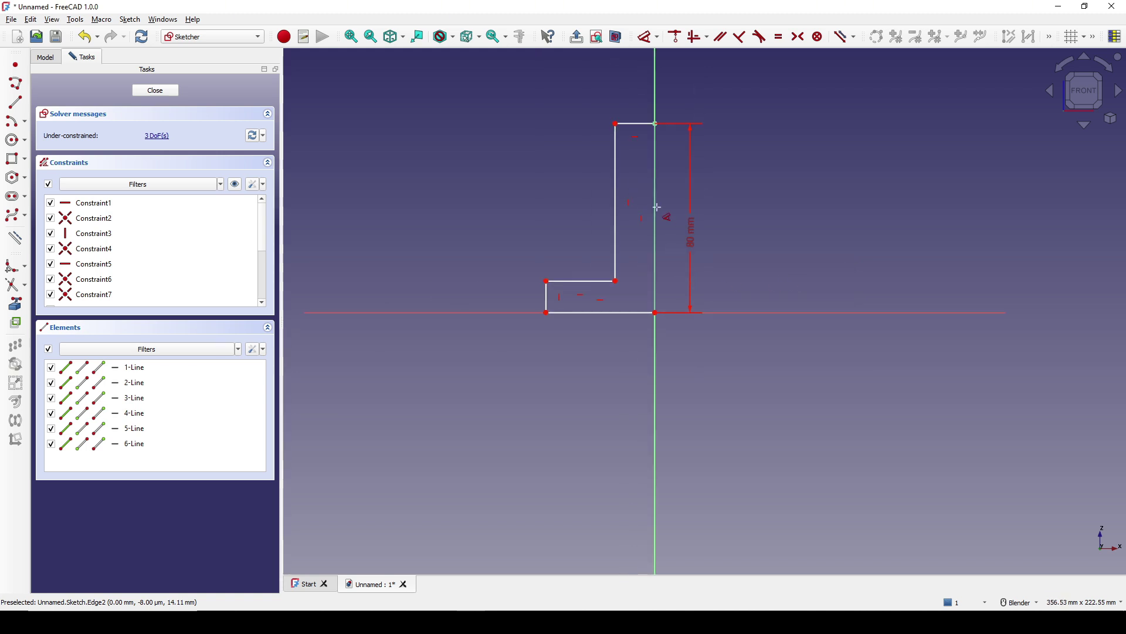
left_click(635, 124)
left_click(616, 92)
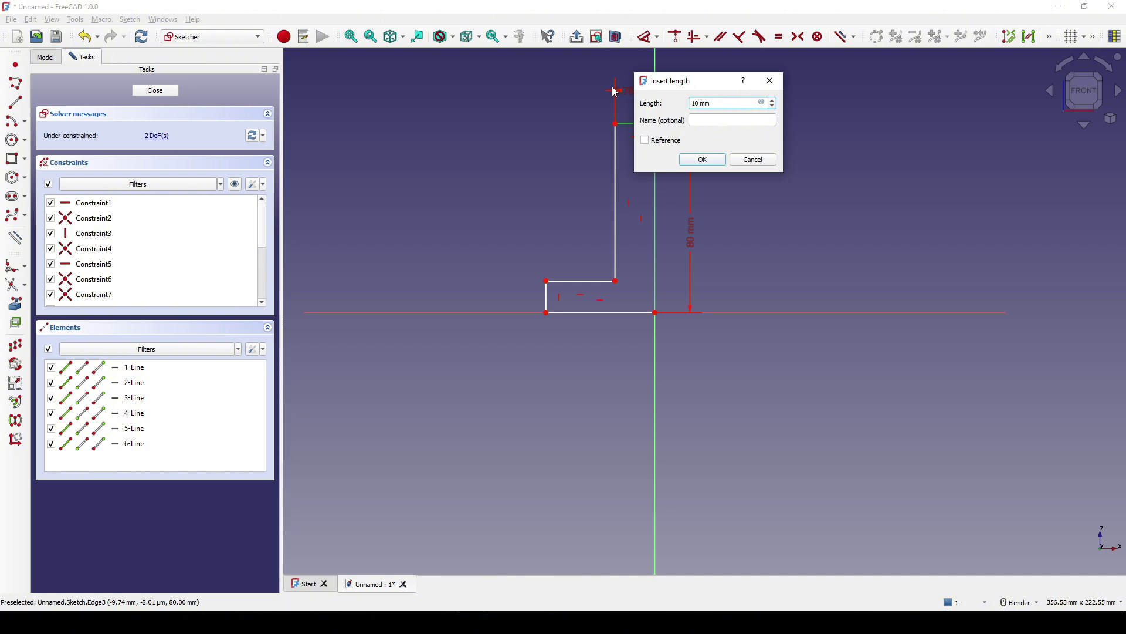
type("10")
key("Return")
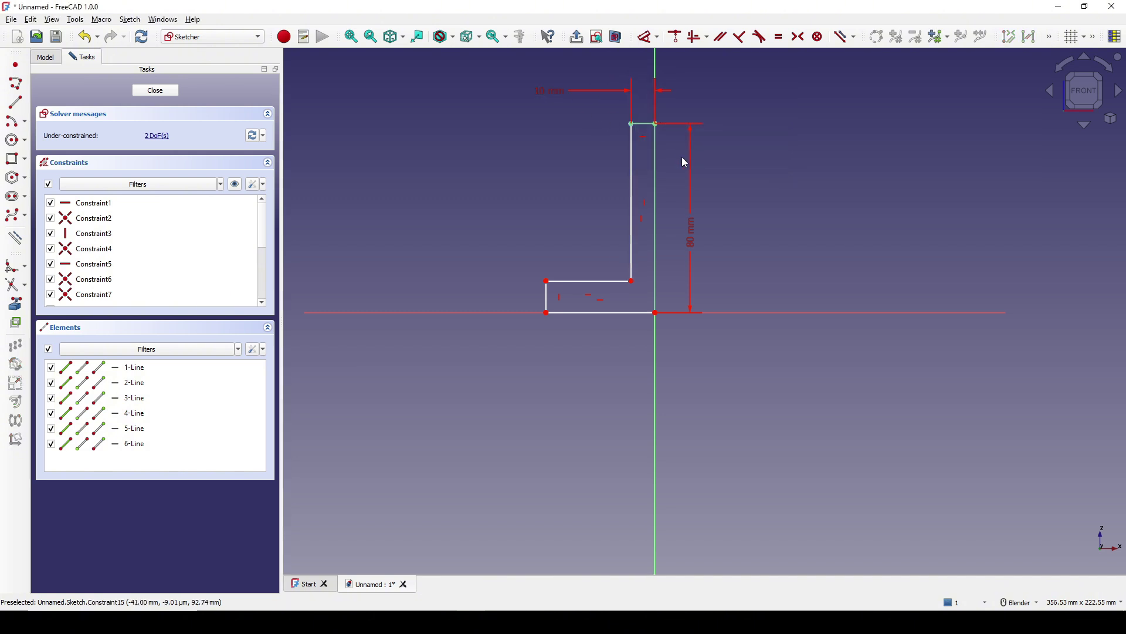
- Make the two outer sides of the profile equal in length, and likewise the two short end lines
middle_click_drag(682, 156, 669, 213, "shift")
left_click(649, 228)
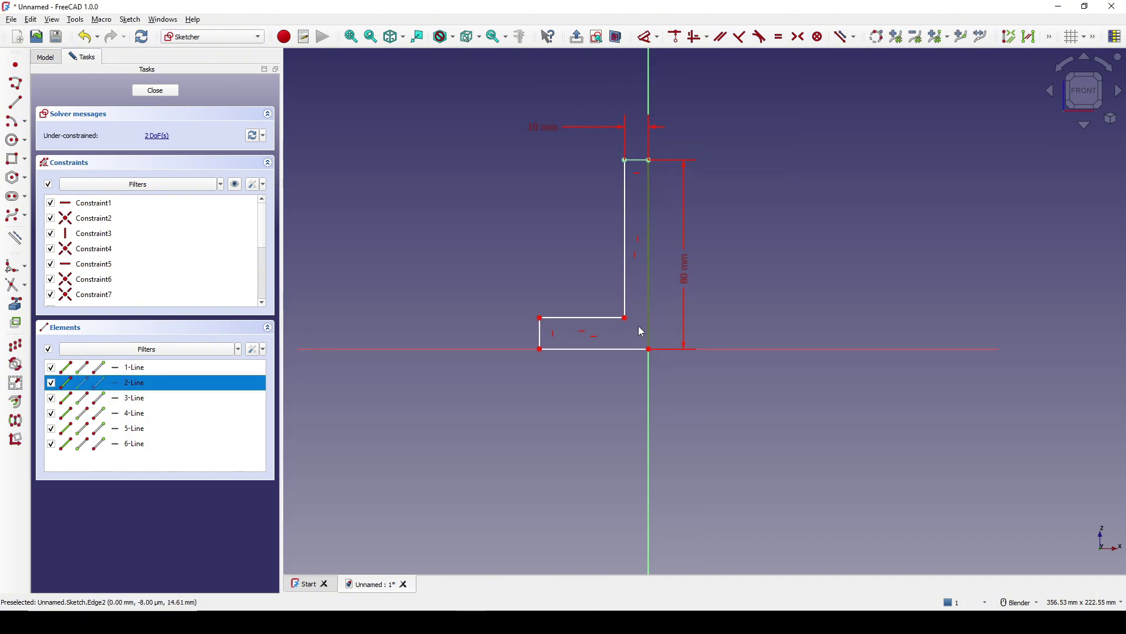
left_click(610, 350)
key("e")
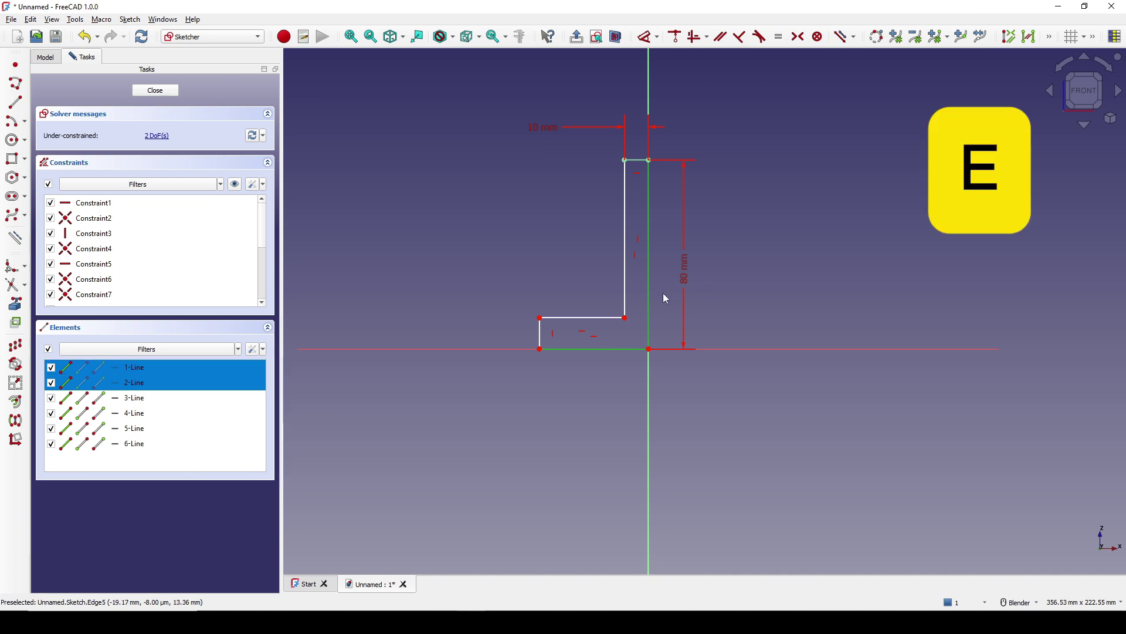
left_click(637, 161)
left_click(461, 332)
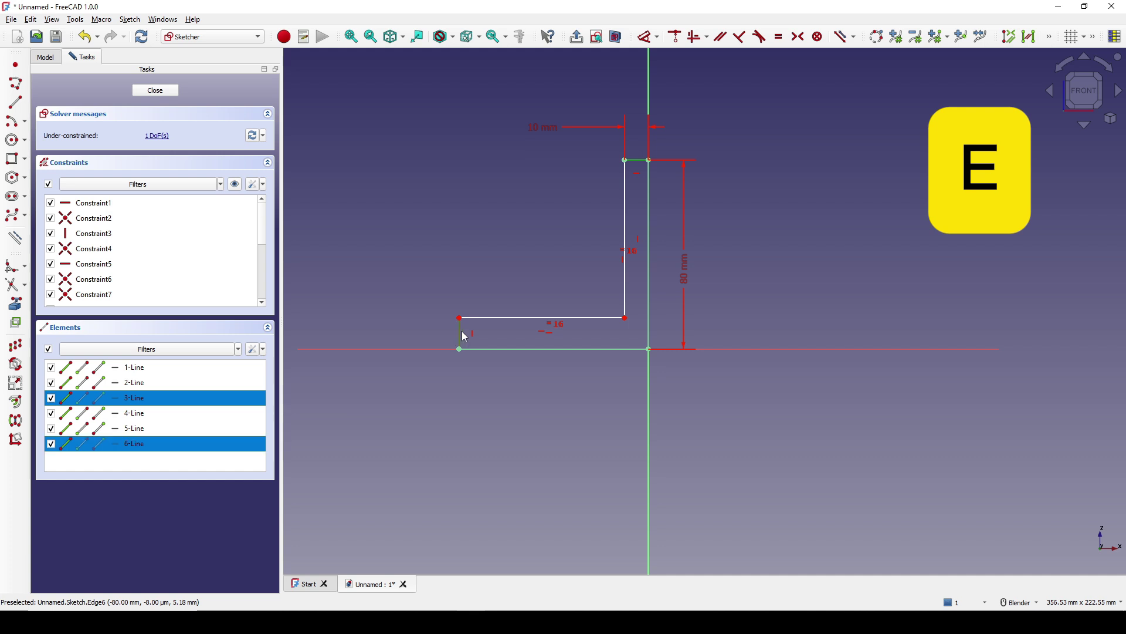
key("e")
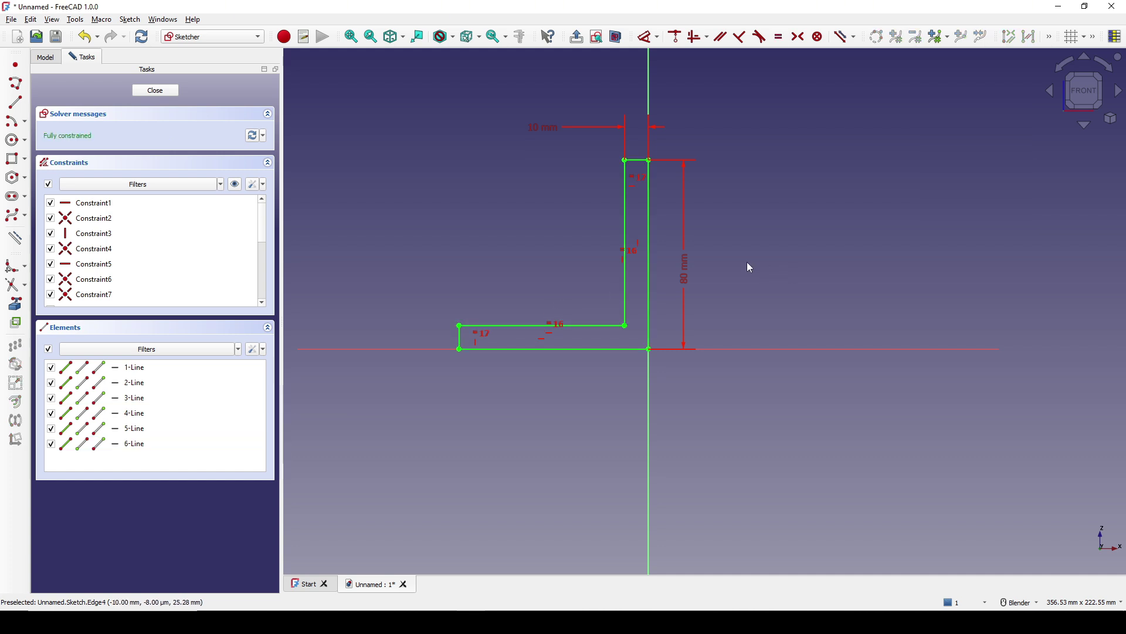
- Close the profile sketch and extrude it 100 mm symmetrically along its normal as a solid
middle_click_drag(748, 261, 749, 288, "shift")
scroll(679, 259, "up", 1)
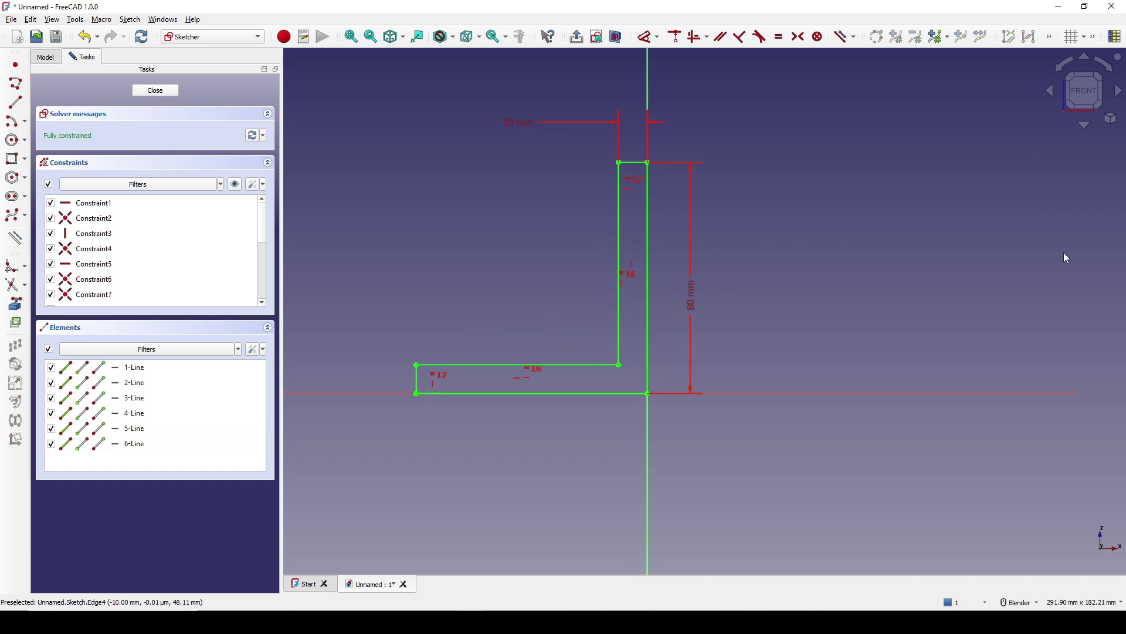
left_click(178, 95)
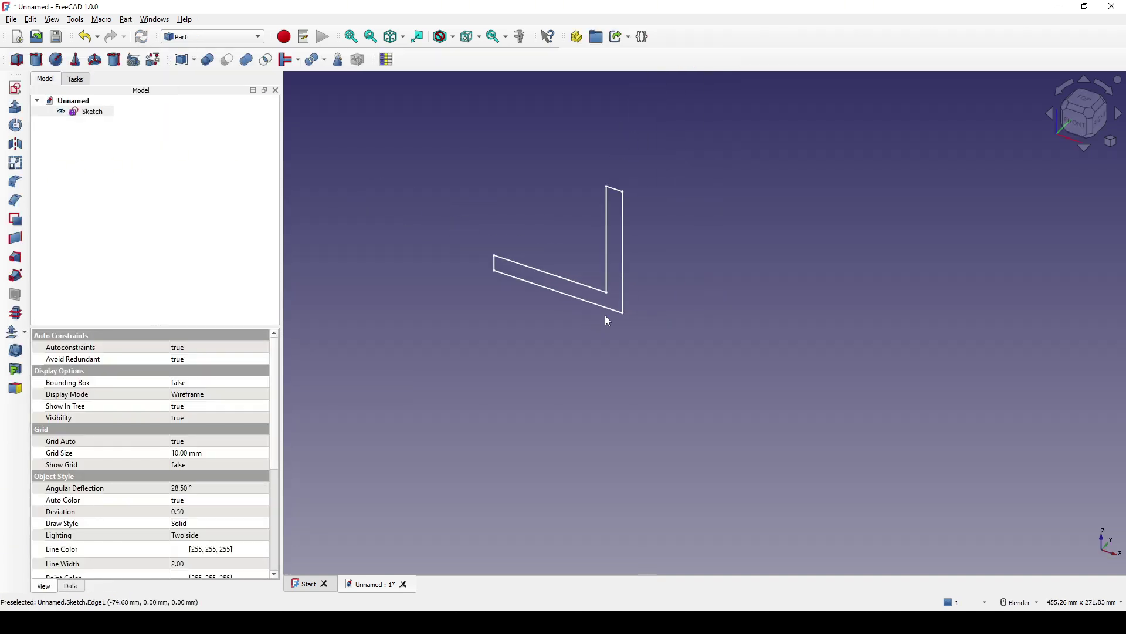
left_click(88, 113)
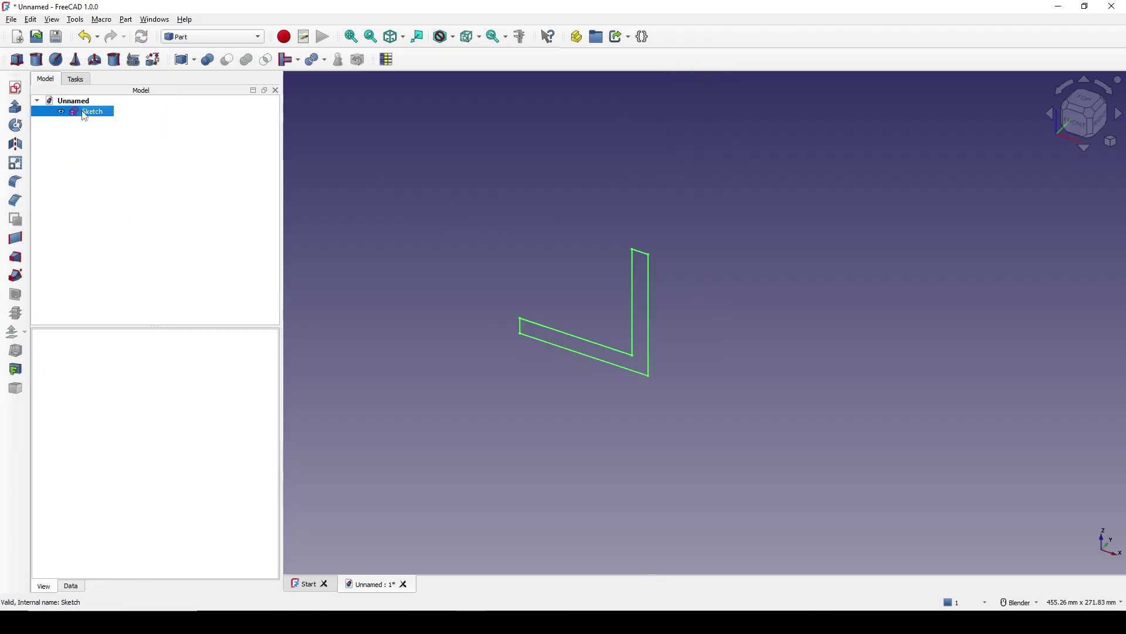
left_click(18, 112)
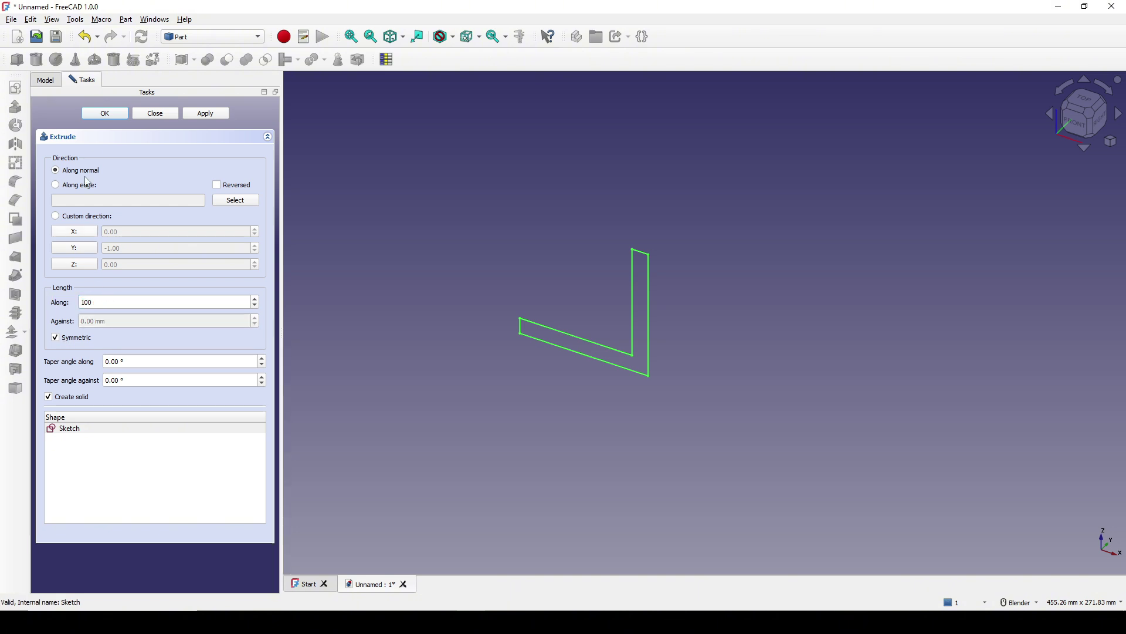
left_click(103, 114)
- Create a new sketch on the XY-Plane with zero offset and turn on its section view
middle_click_drag(638, 370, 714, 219)
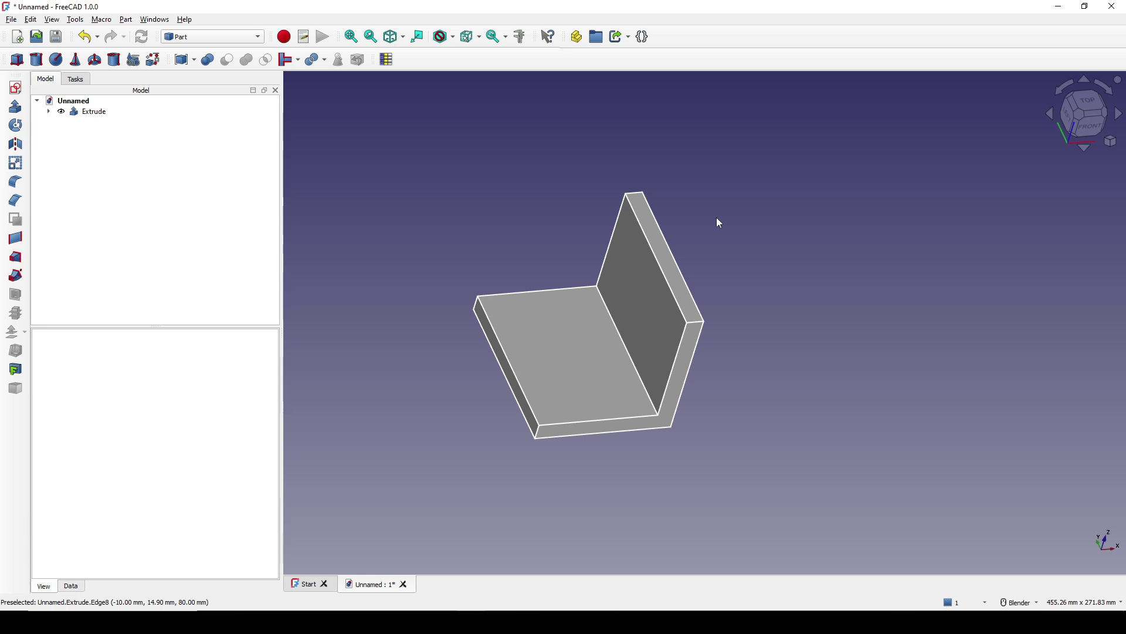
left_click(16, 87)
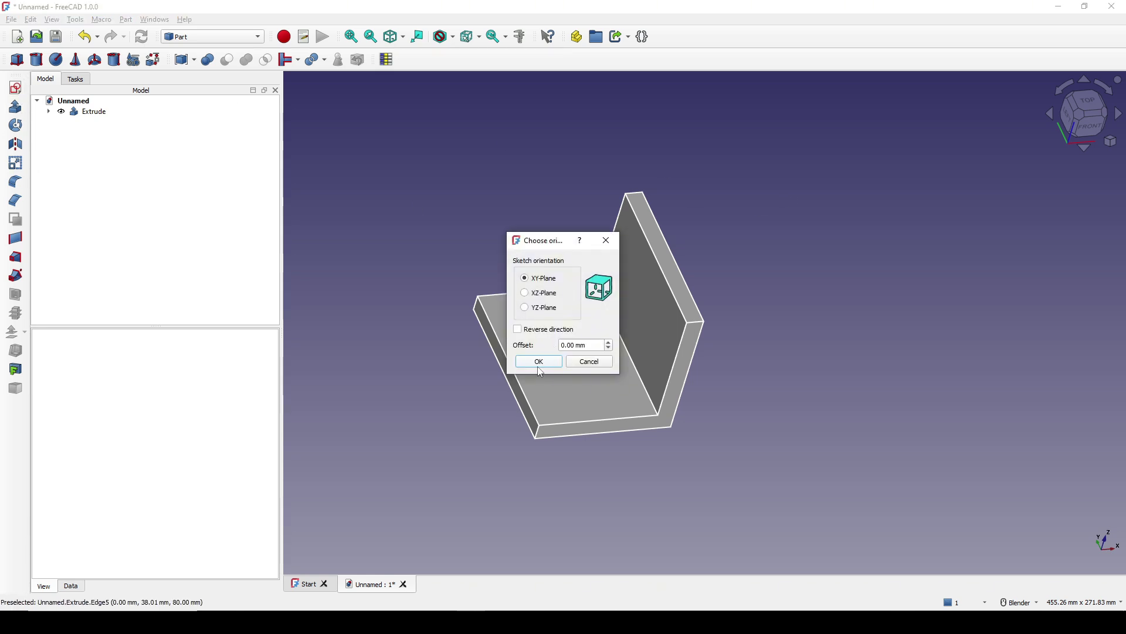
left_click(539, 361)
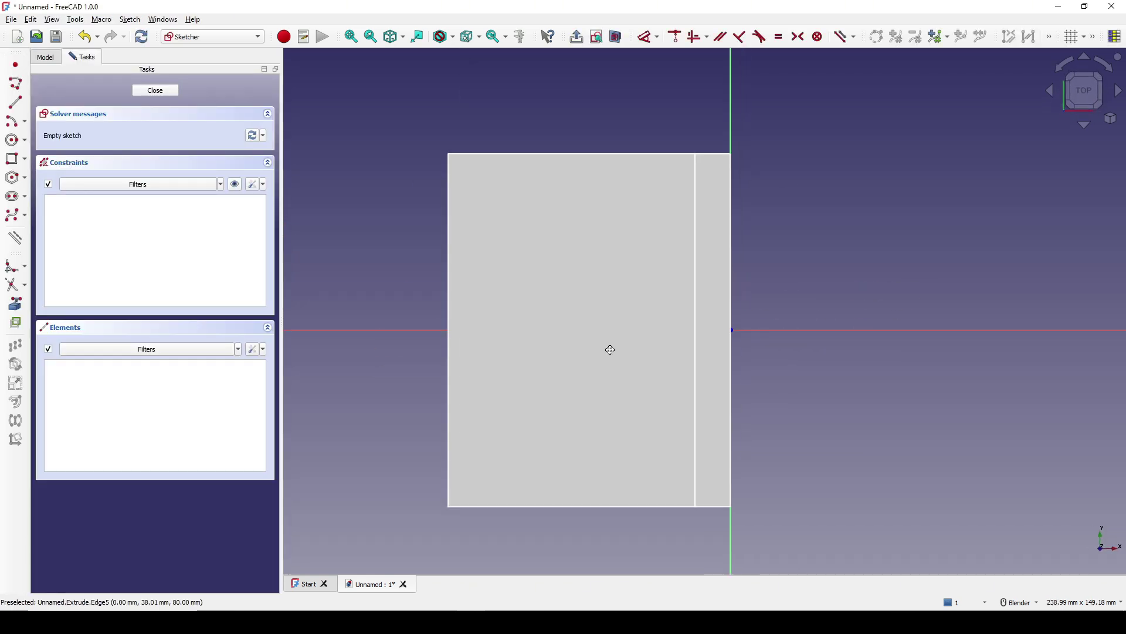
left_click(619, 40)
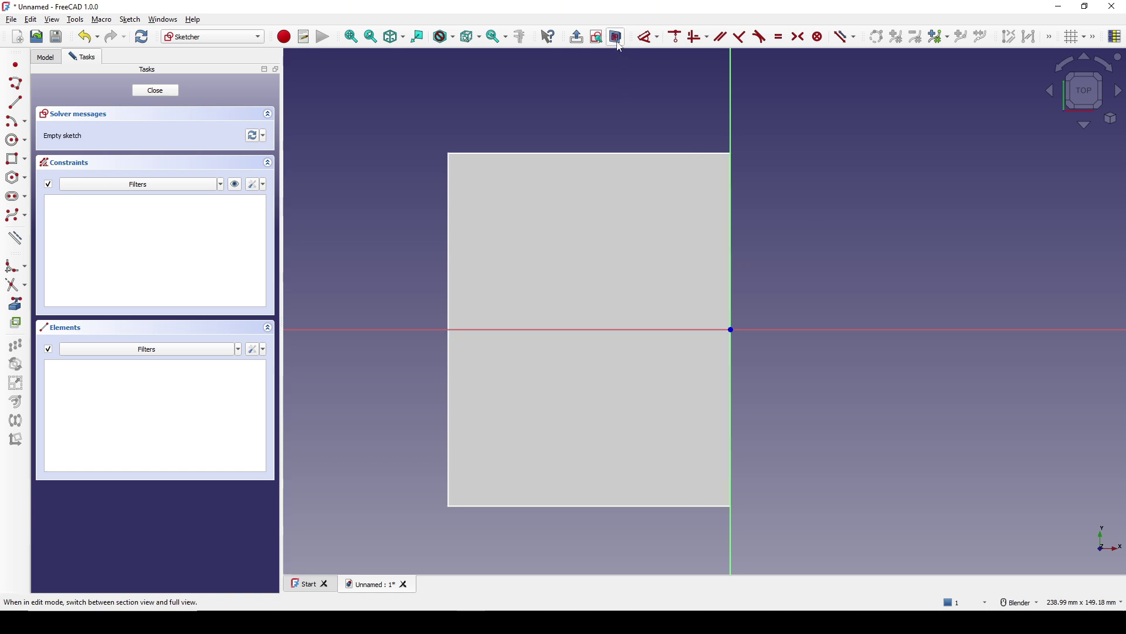
- Draw a circle about 44 mm in diameter on the base leg, centred on the horizontal axis
left_click(12, 139)
left_click(588, 330)
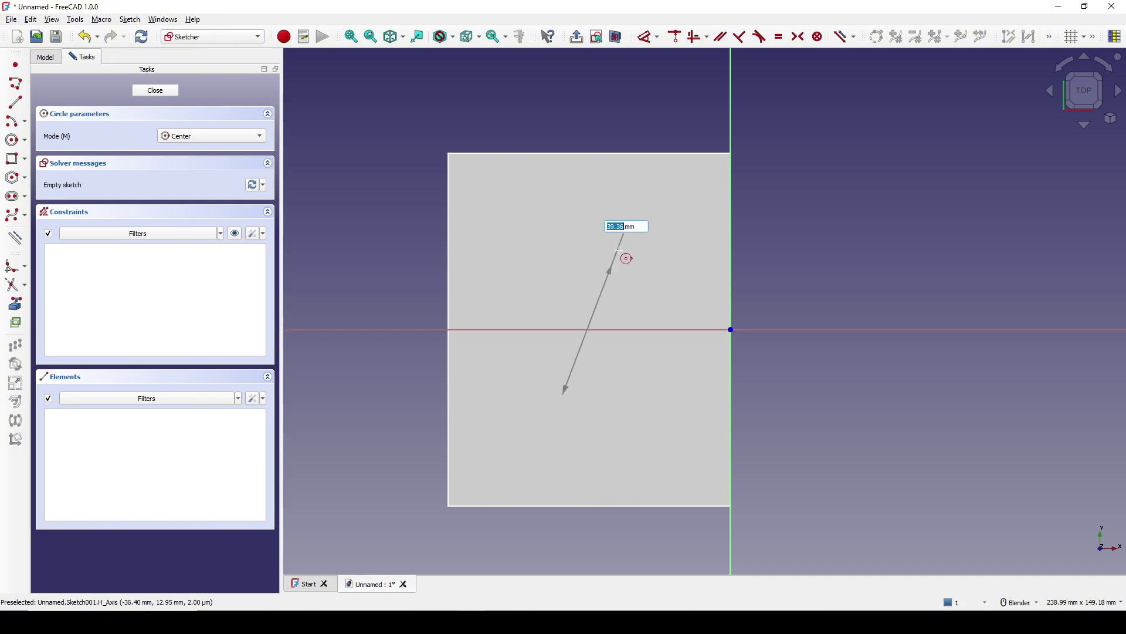
left_click(613, 256)
- Dimension the circle and set its diameter to 40 mm
middle_click_drag(688, 258, 611, 271, "shift")
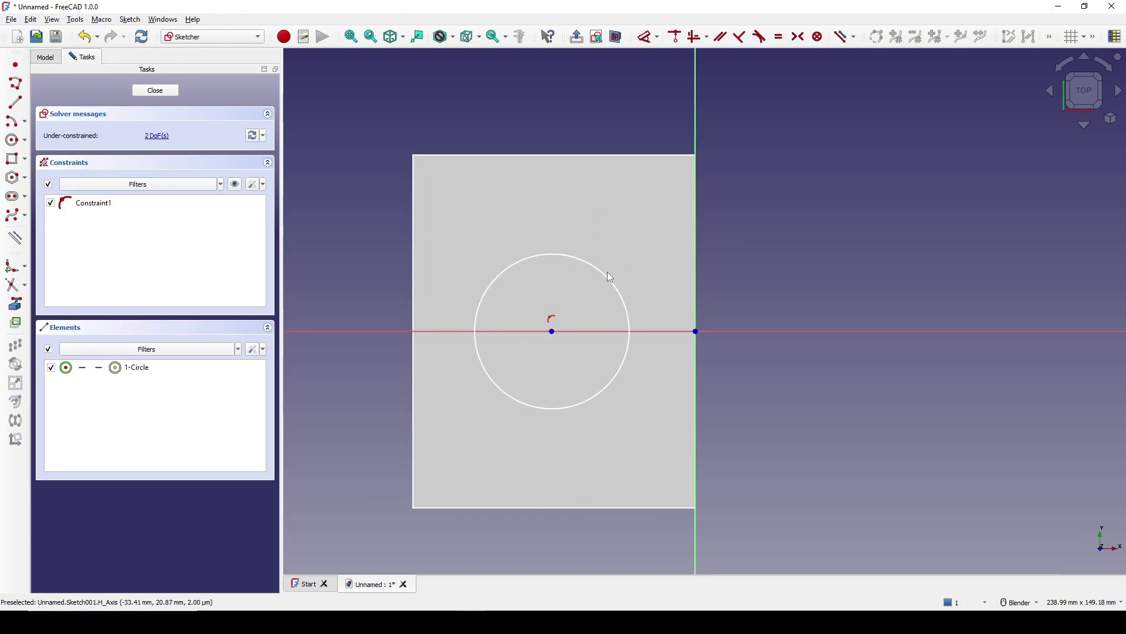
left_click(605, 273)
key("d")
left_click(774, 208)
type("4")
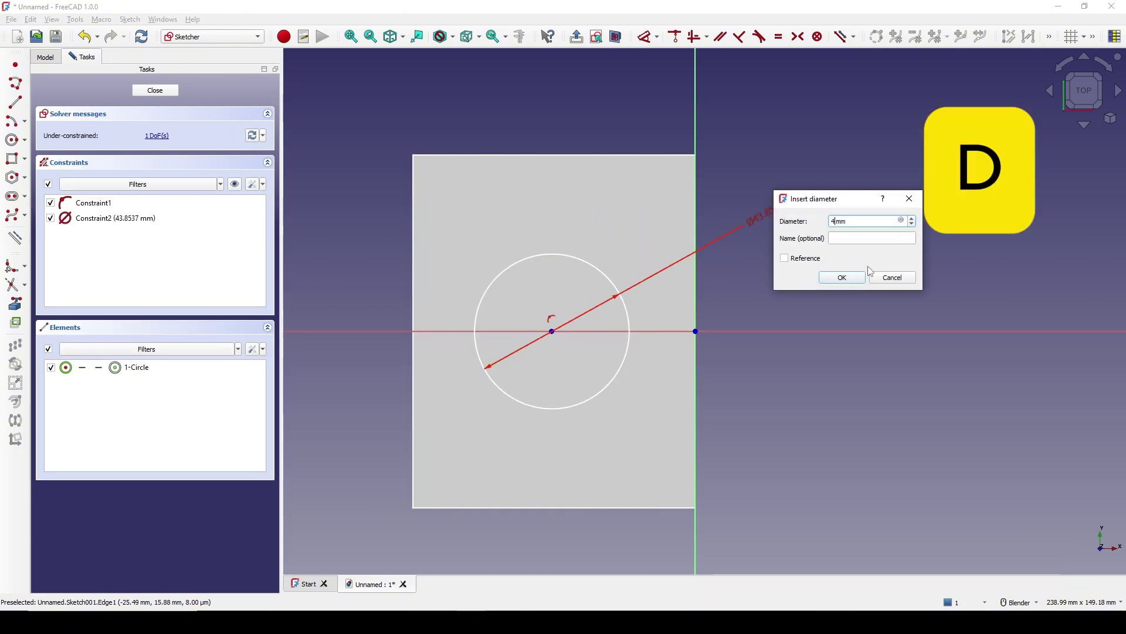
type("0")
key("Return")
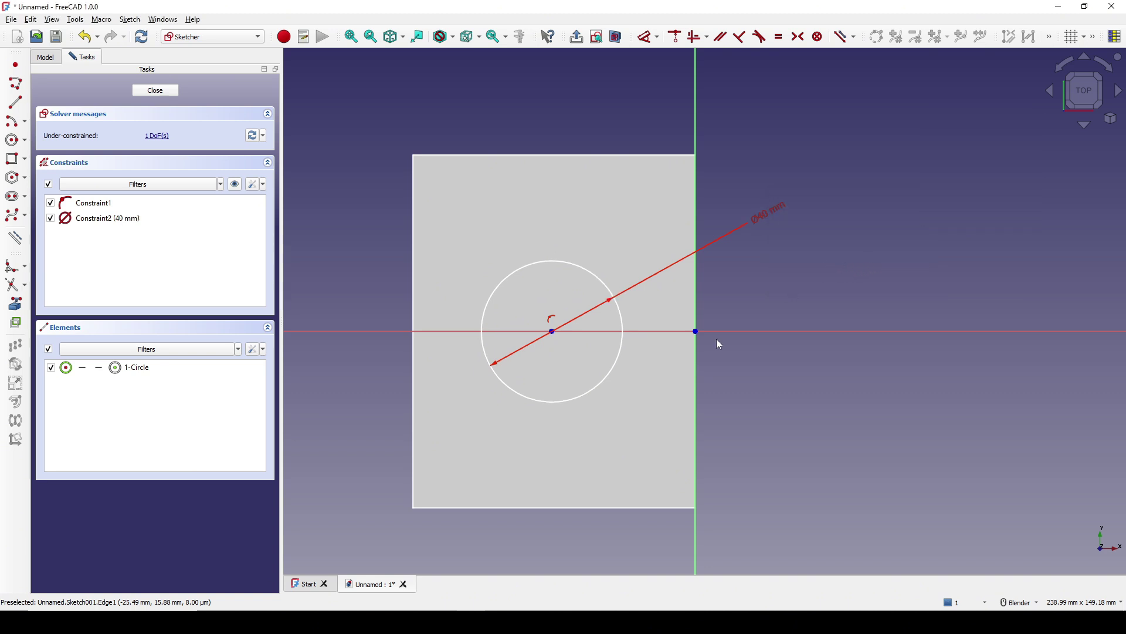
- Set the horizontal distance between the circle's centre and the sketch origin to 40 mm
left_click(553, 332)
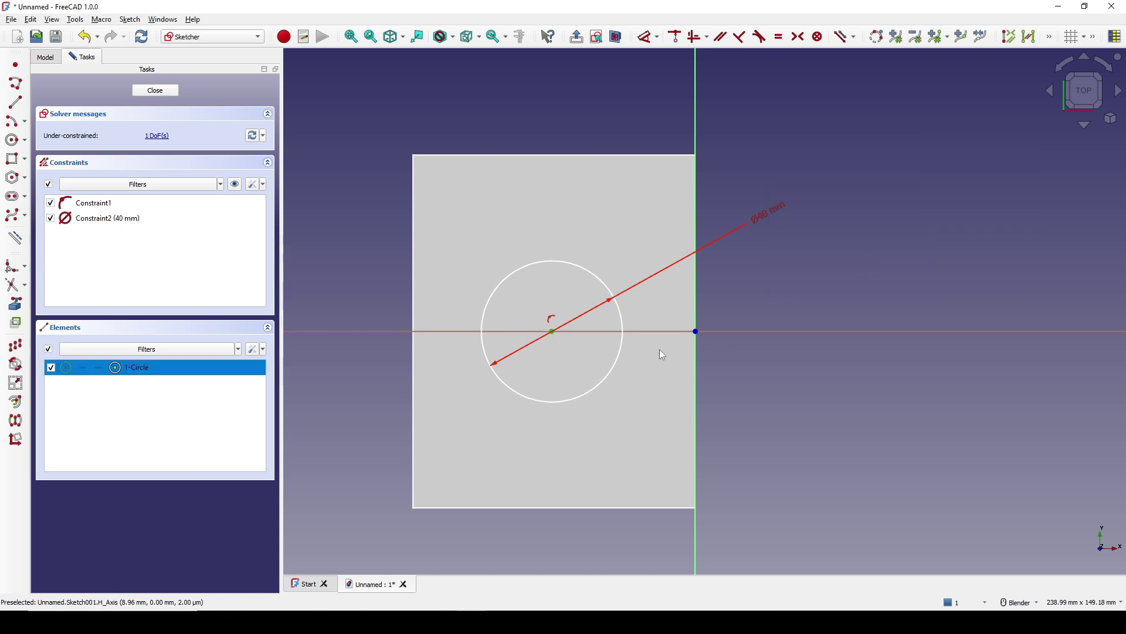
left_click(696, 332)
key("l")
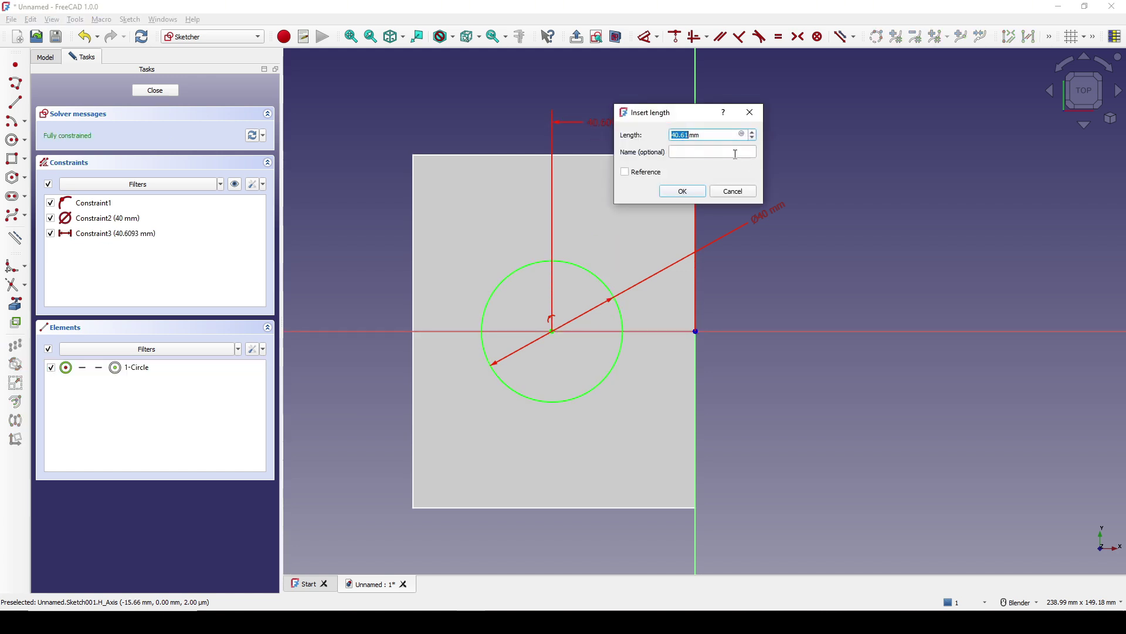
key("Return")
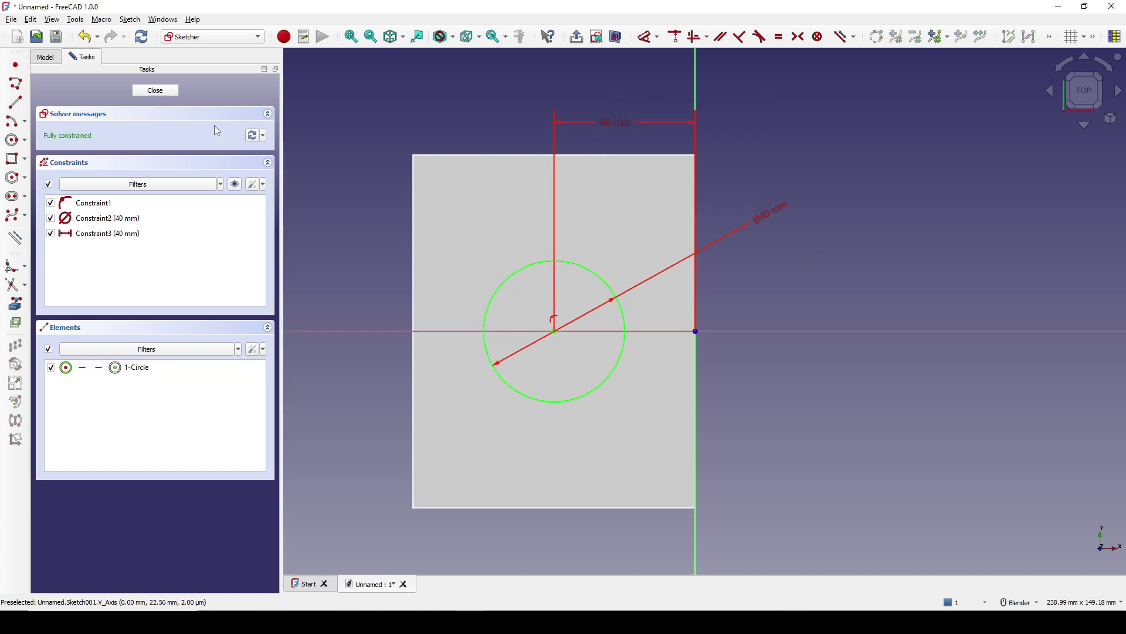
- Close the circle sketch and extrude it 50 mm symmetrically along its normal as a solid cylinder
left_click(157, 92)
mouse_move(665, 314)
middle_mouse_down()
mouse_move(456, 372)
mouse_move(680, 384)
middle_mouse_up()
left_click(792, 423)
middle_click_drag(792, 423, 774, 499)
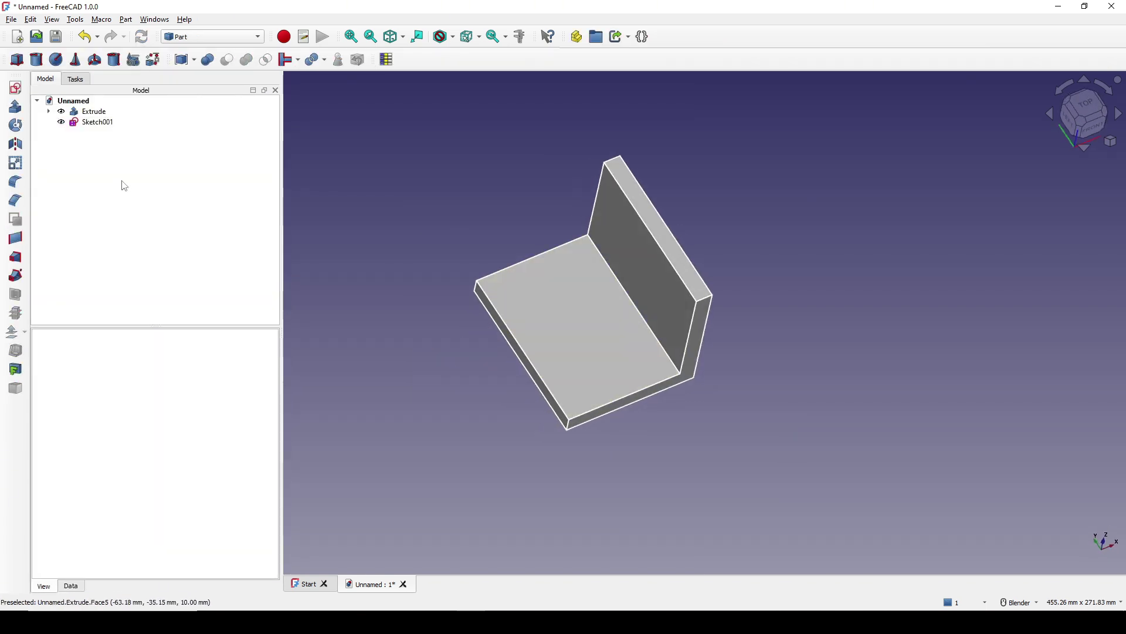
left_click(96, 121)
left_click(16, 106)
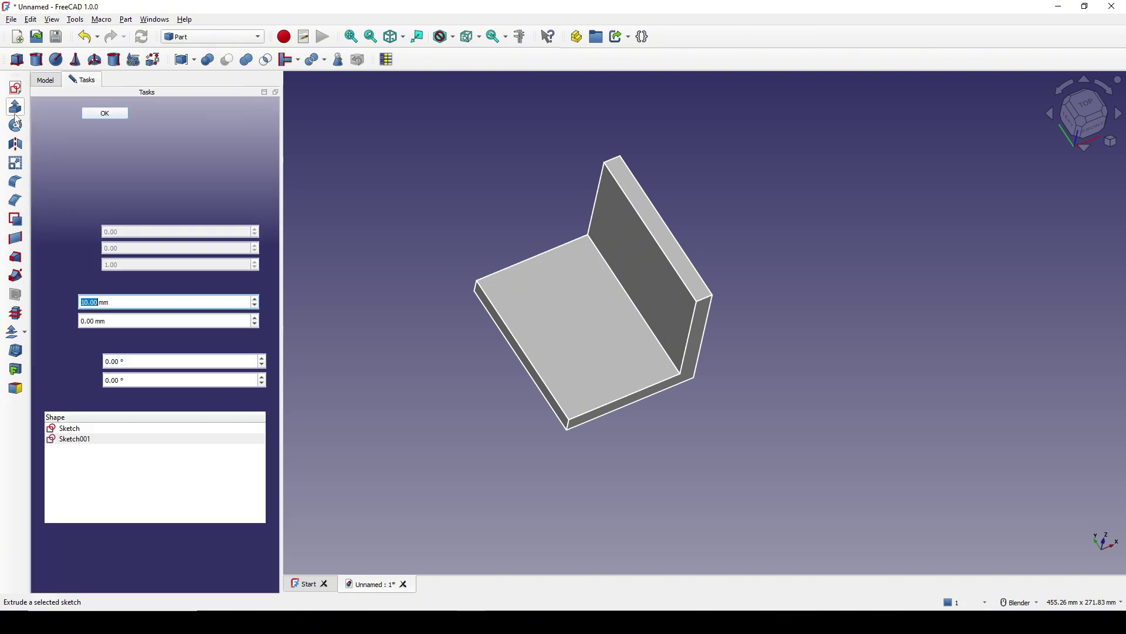
type("50")
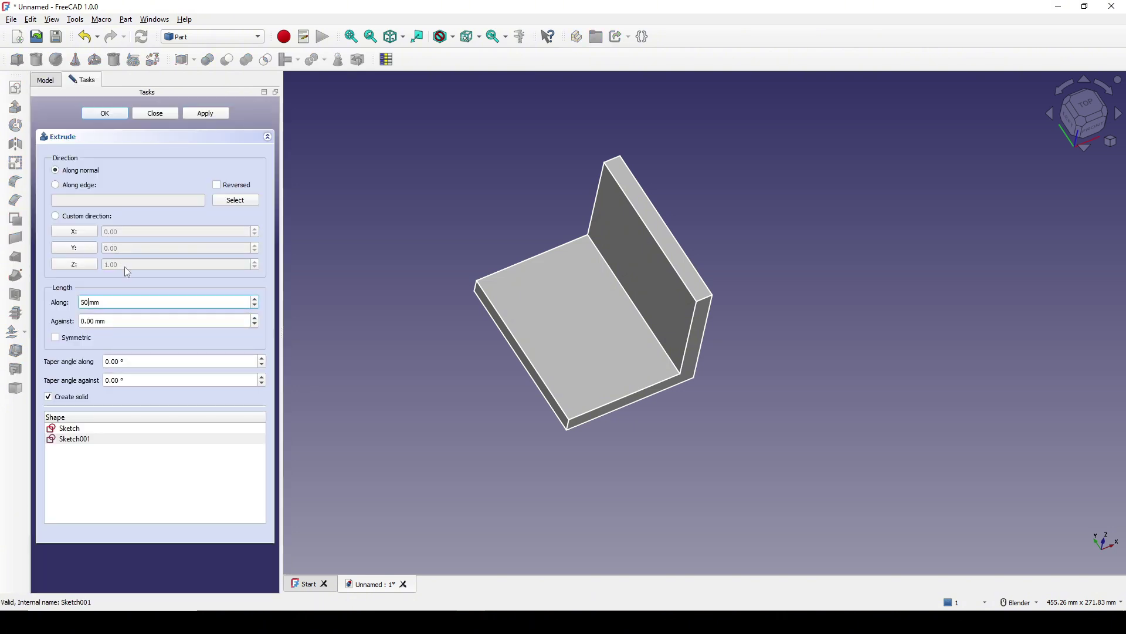
left_click(61, 340)
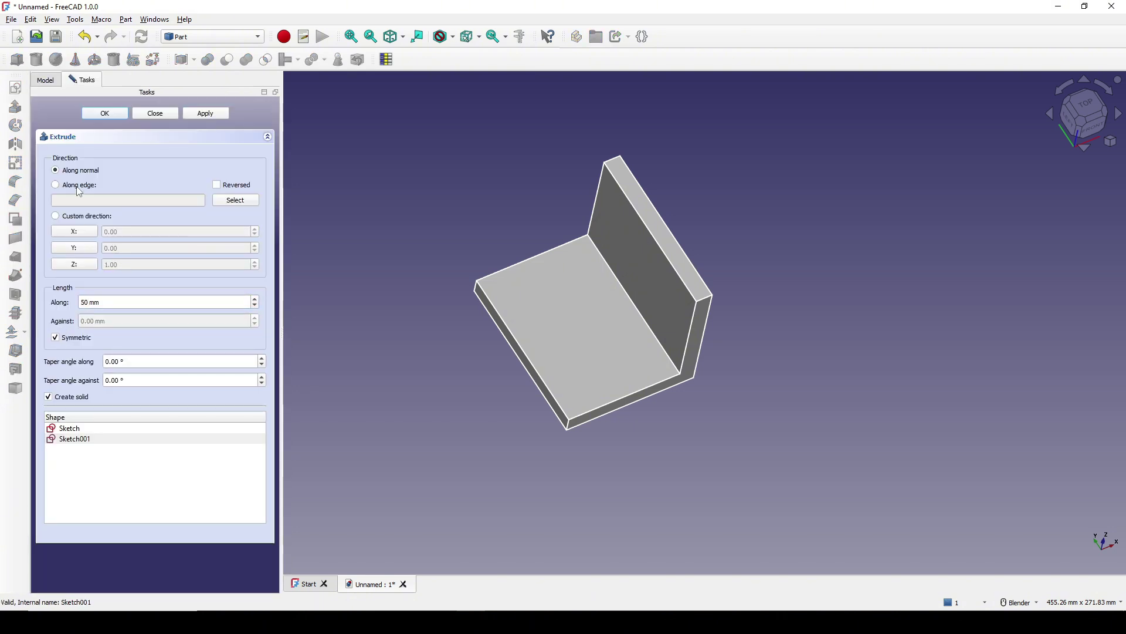
left_click(102, 118)
- Cut the cylinder out of the L-shaped bracket with the boolean Cut operation
middle_click_drag(500, 222, 664, 295)
left_click(664, 295)
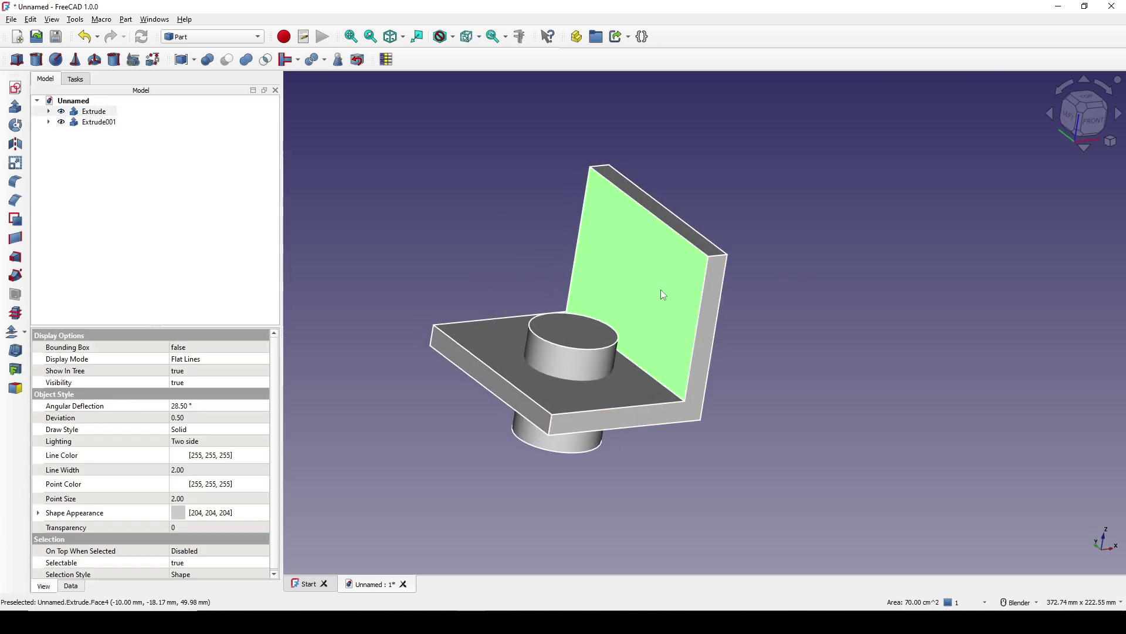
left_click(573, 329, "ctrl")
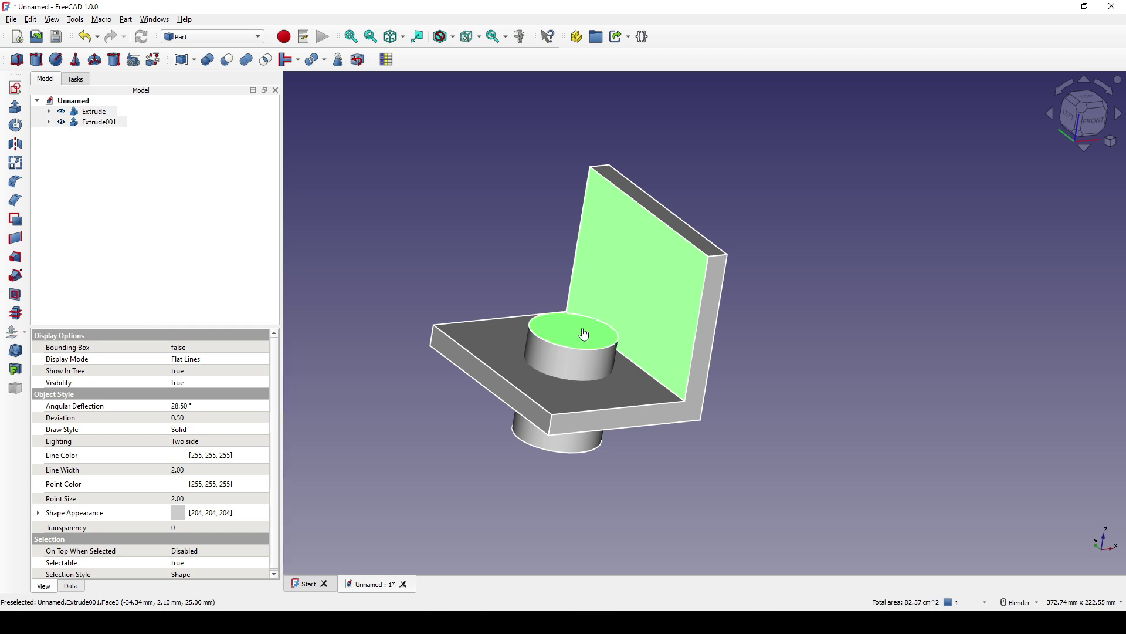
left_click(227, 59)
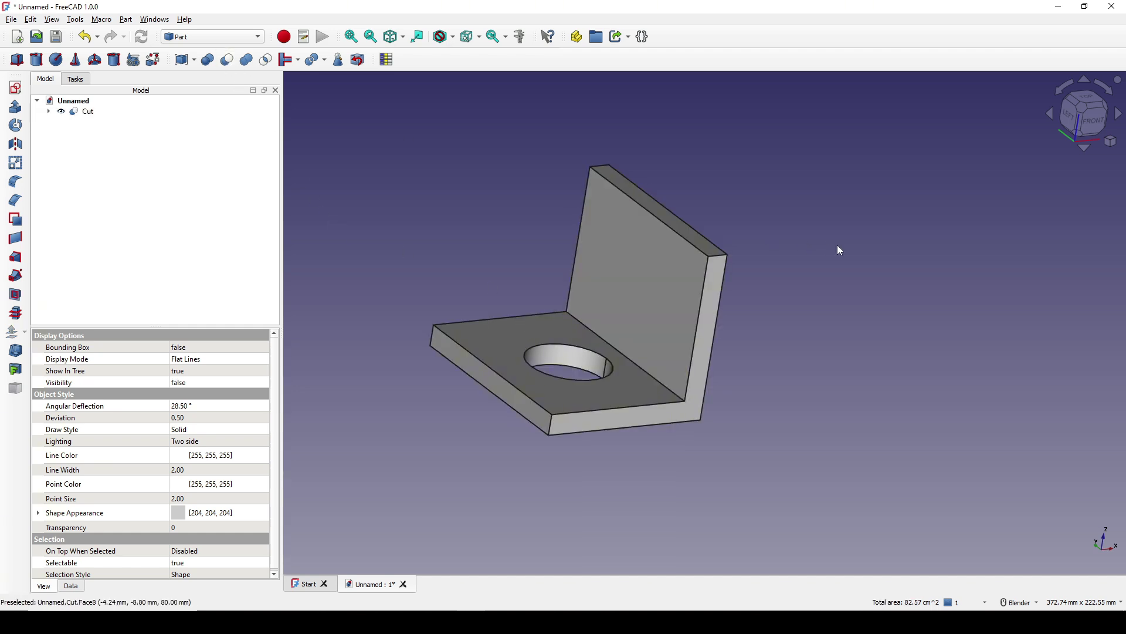
middle_click_drag(648, 373, 774, 452)
scroll(860, 386, "up", 4)
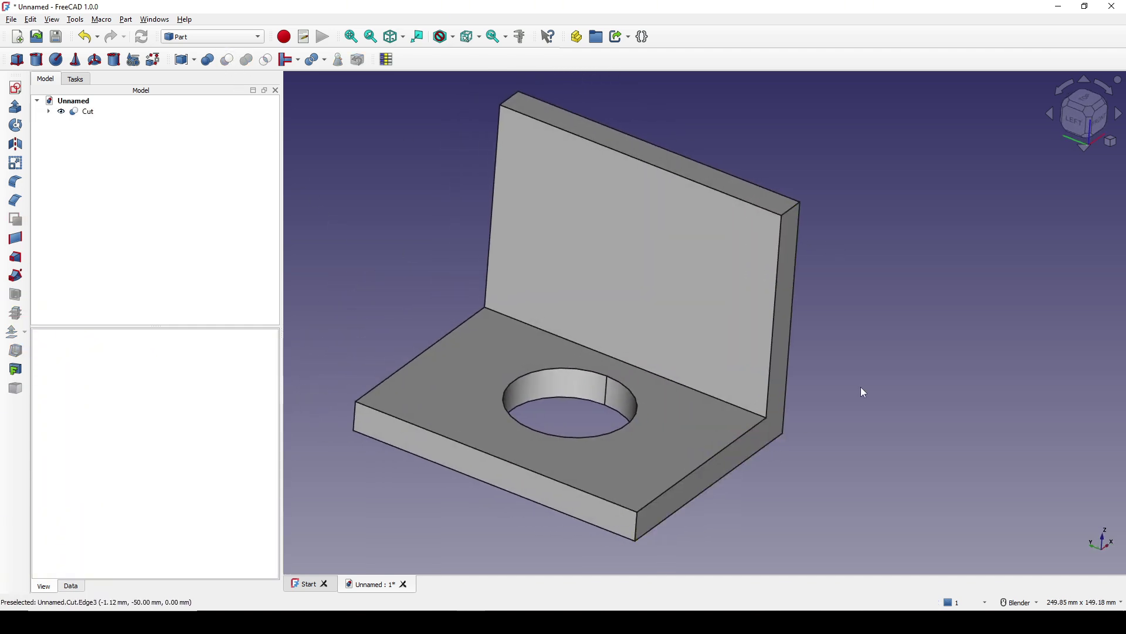
middle_click_drag(809, 362, 802, 366, "shift")
middle_click_drag(843, 315, 811, 311, "shift")
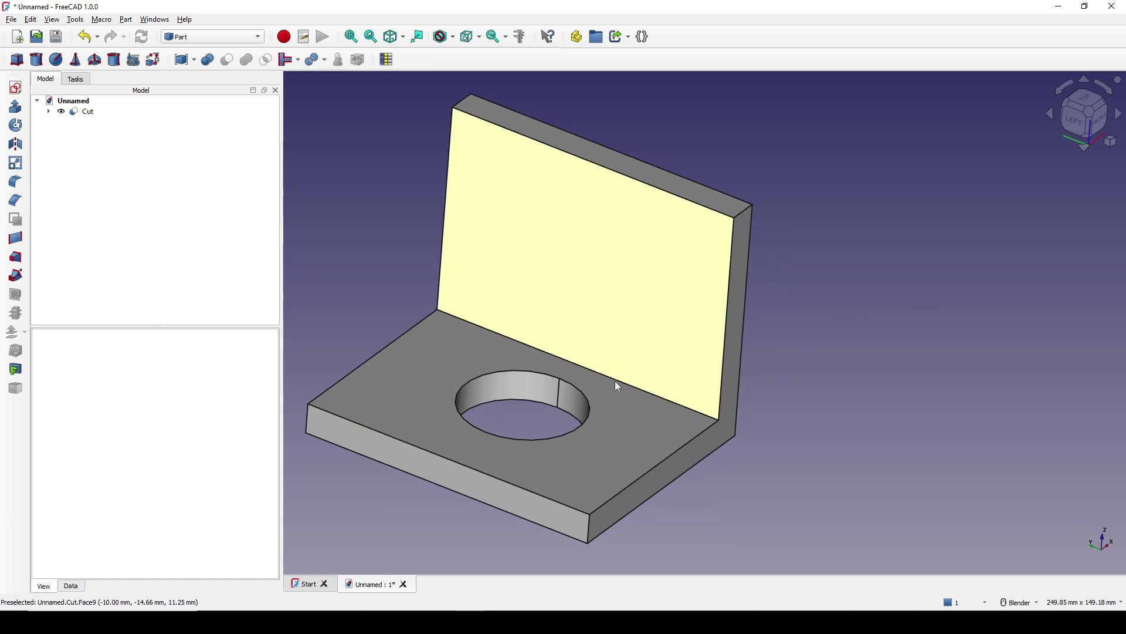
- Fillet the hole's upper edge and the inner corner edge between base and upright wall with a 2 mm radius
left_click(588, 401)
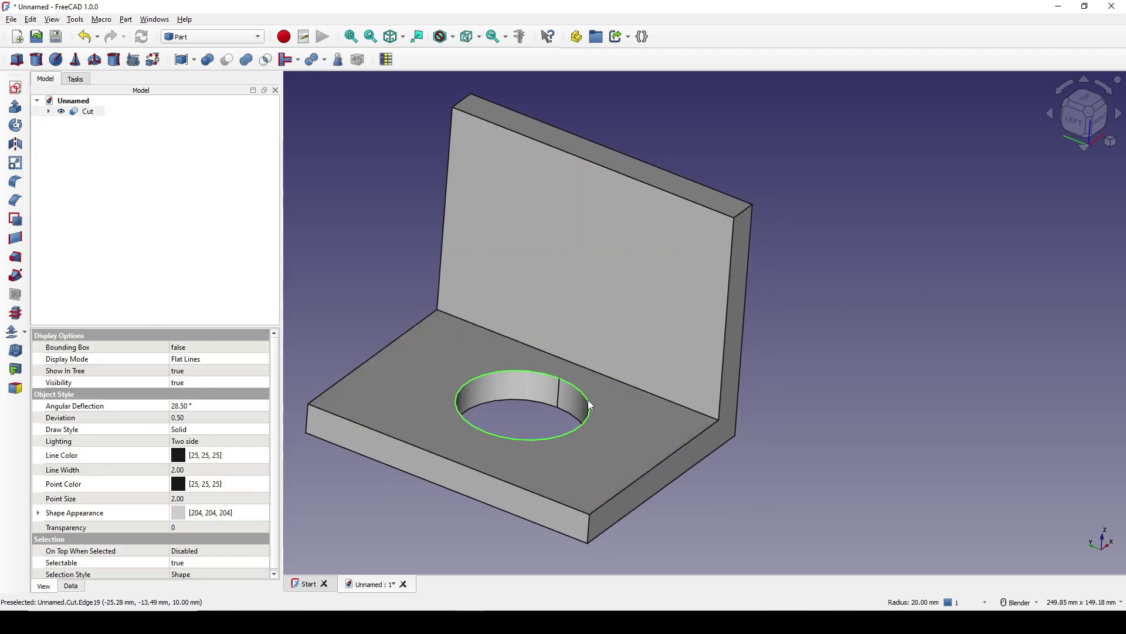
left_click(625, 386, "ctrl")
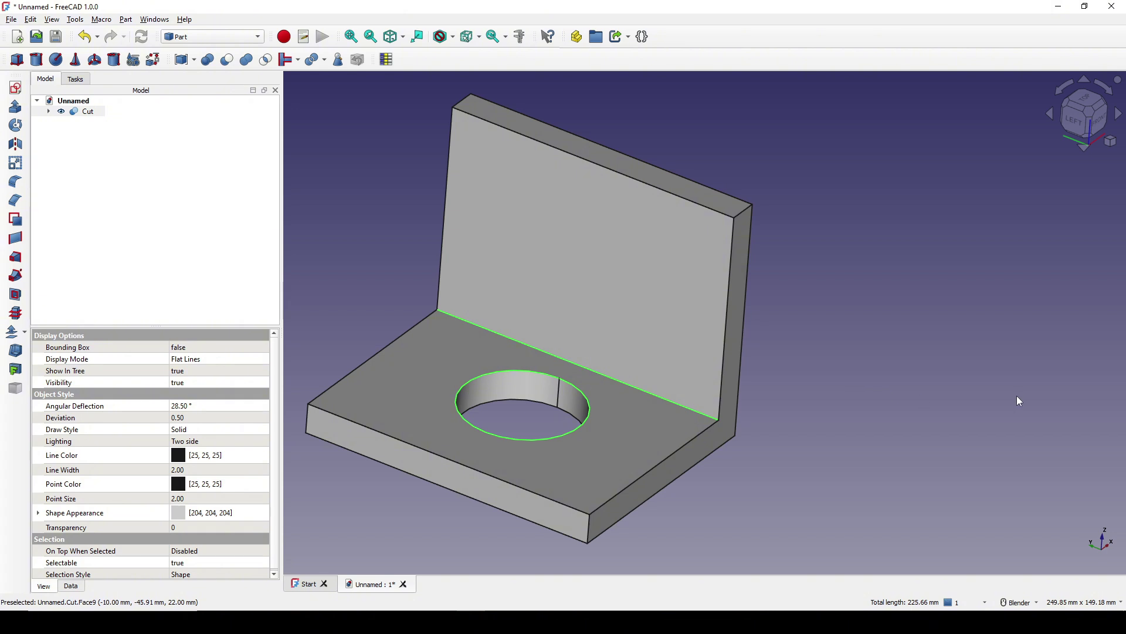
left_click(25, 188)
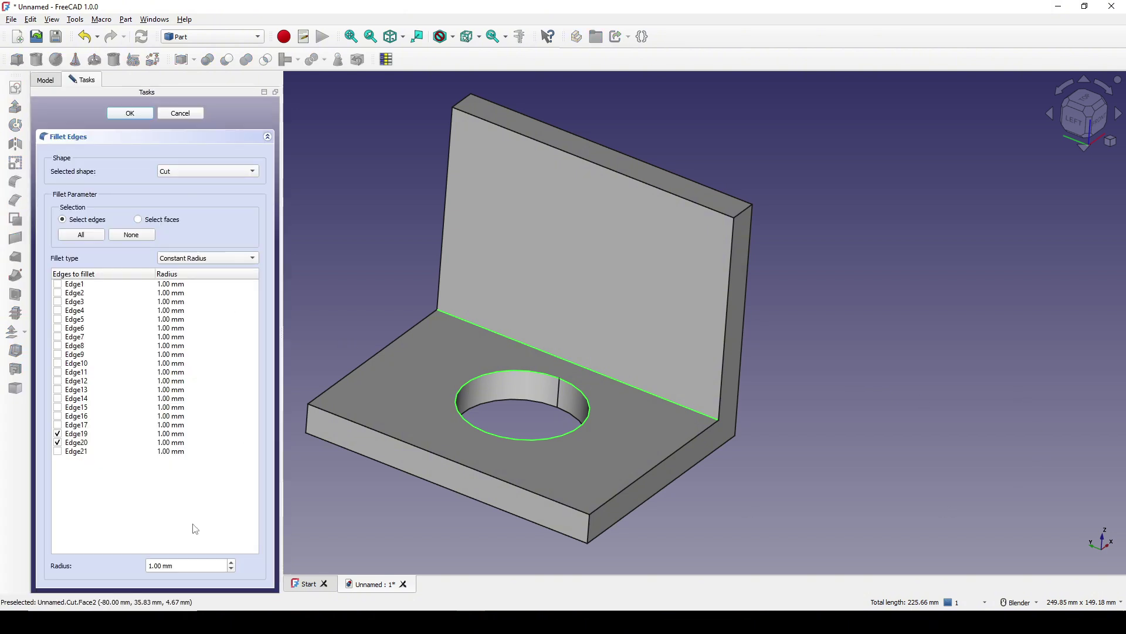
triple_click(191, 564)
type("2")
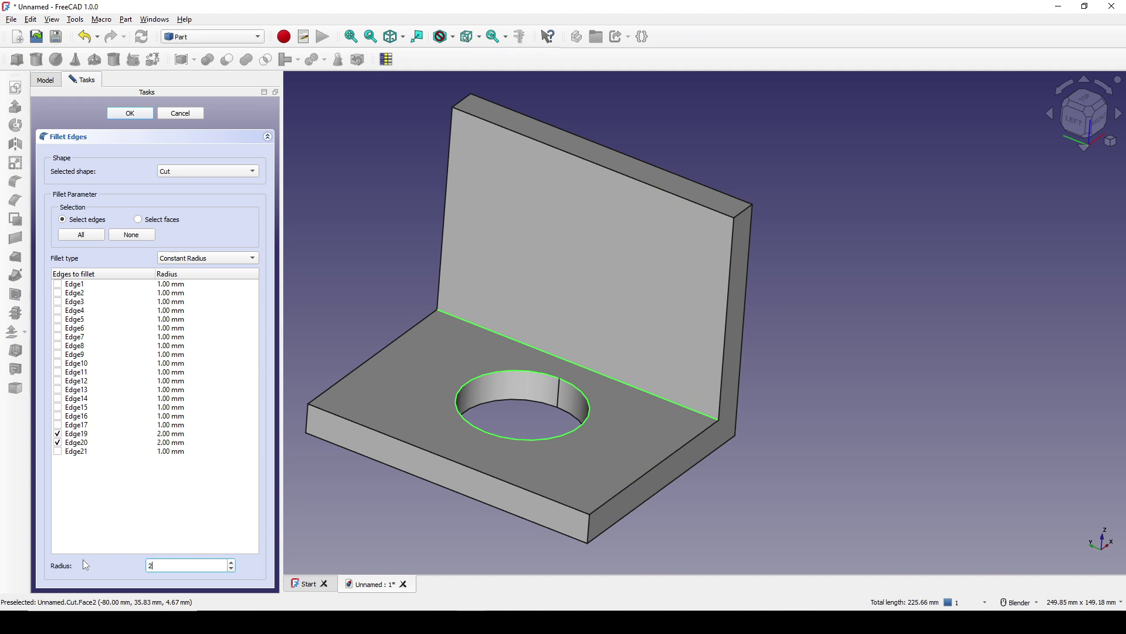
left_click(129, 113)
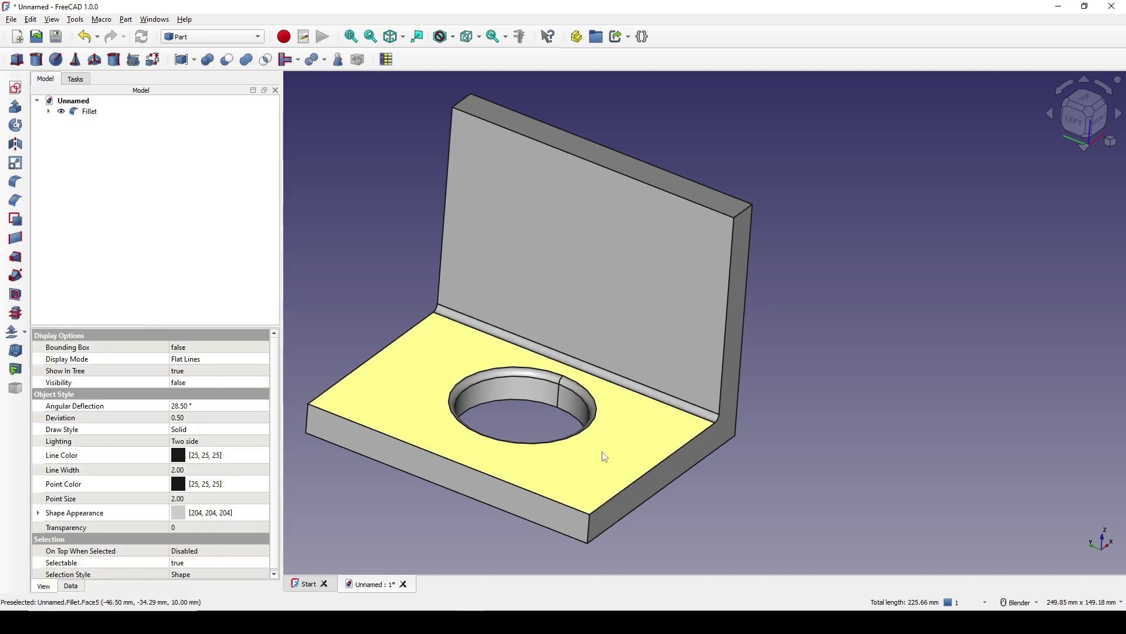
- Edit the existing fillet and set the radius of both edges to 3 mm
middle_click_drag(603, 455, 560, 457)
middle_click_drag(589, 364, 577, 362)
double_click(87, 113)
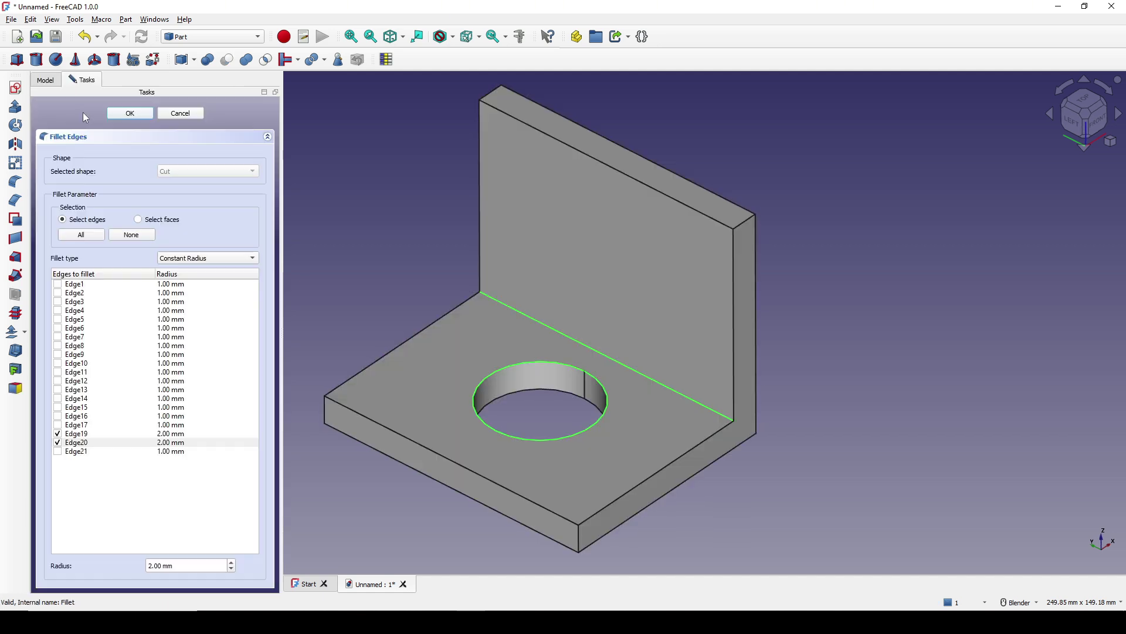
double_click(174, 565)
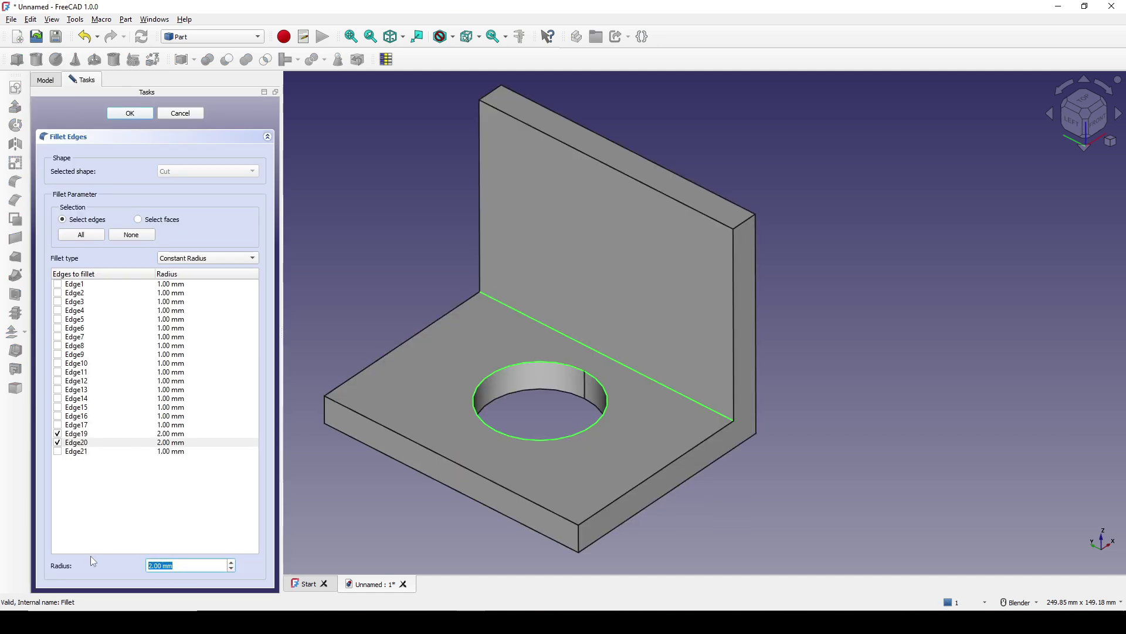
type("3")
left_click(154, 114)
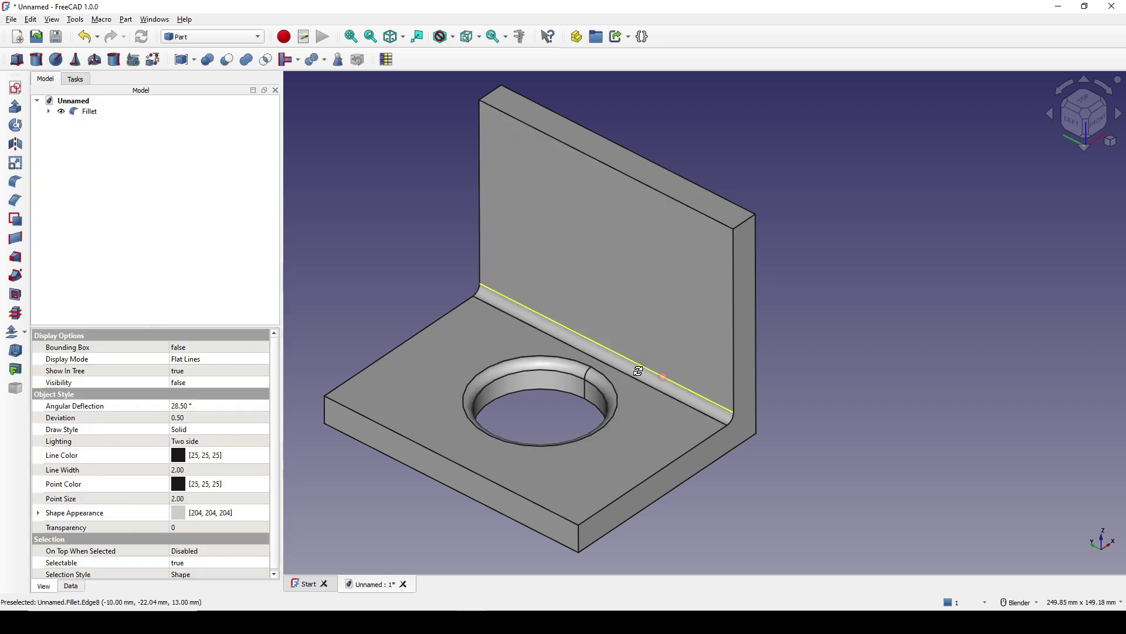
- Try to increase the radius of the hole and inner corner fillets to 5 mm
middle_click_drag(641, 365, 515, 350)
double_click(86, 112)
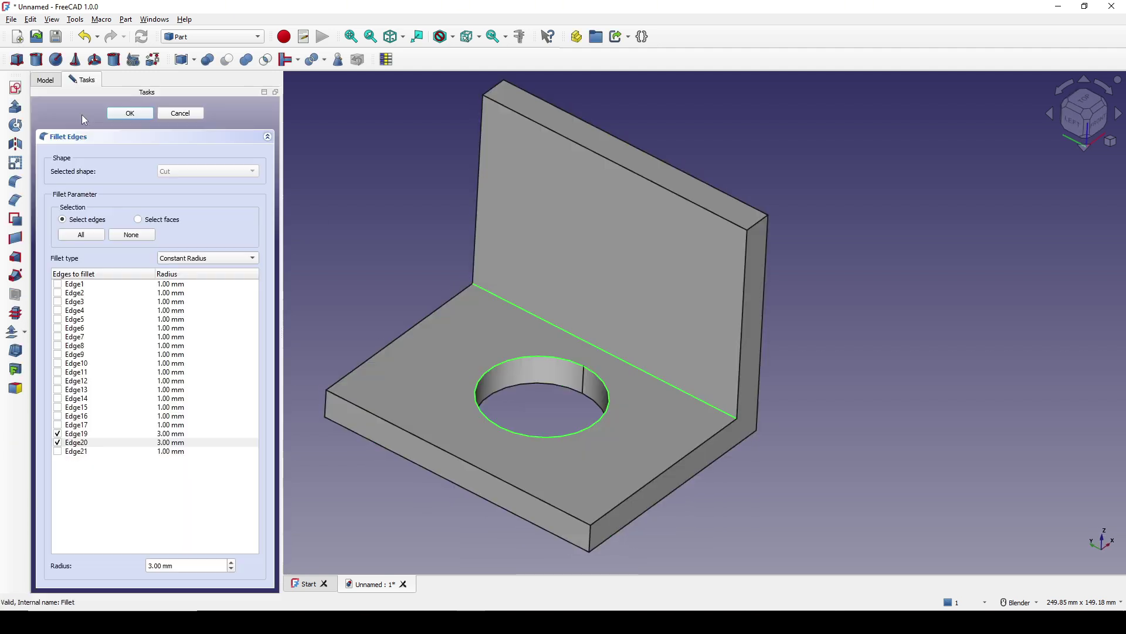
double_click(181, 565)
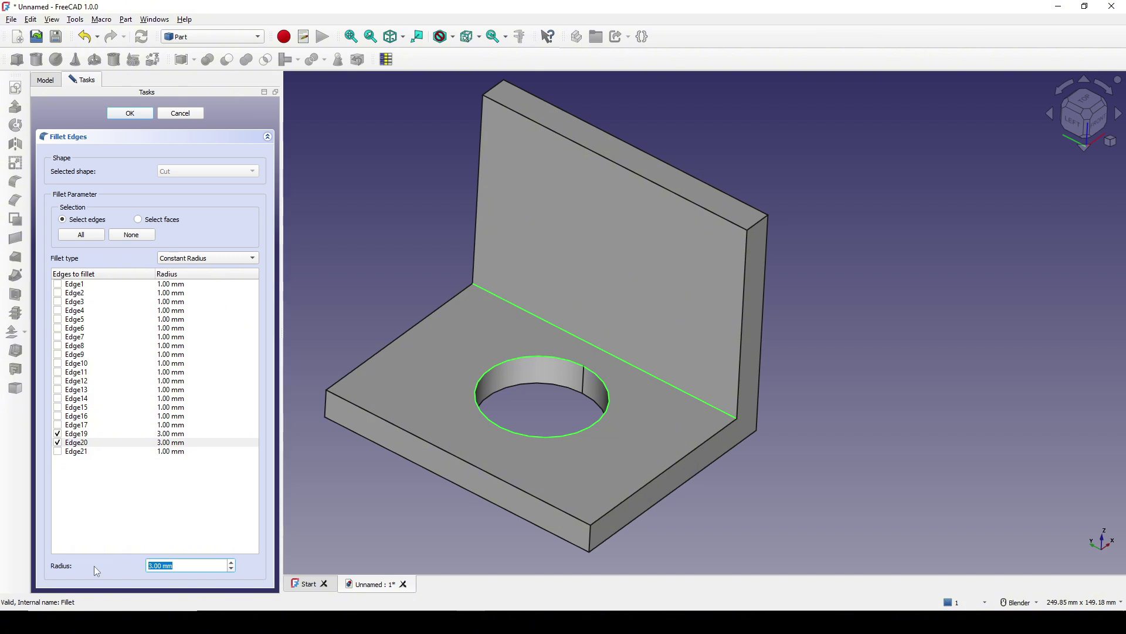
type("5")
left_click(135, 117)
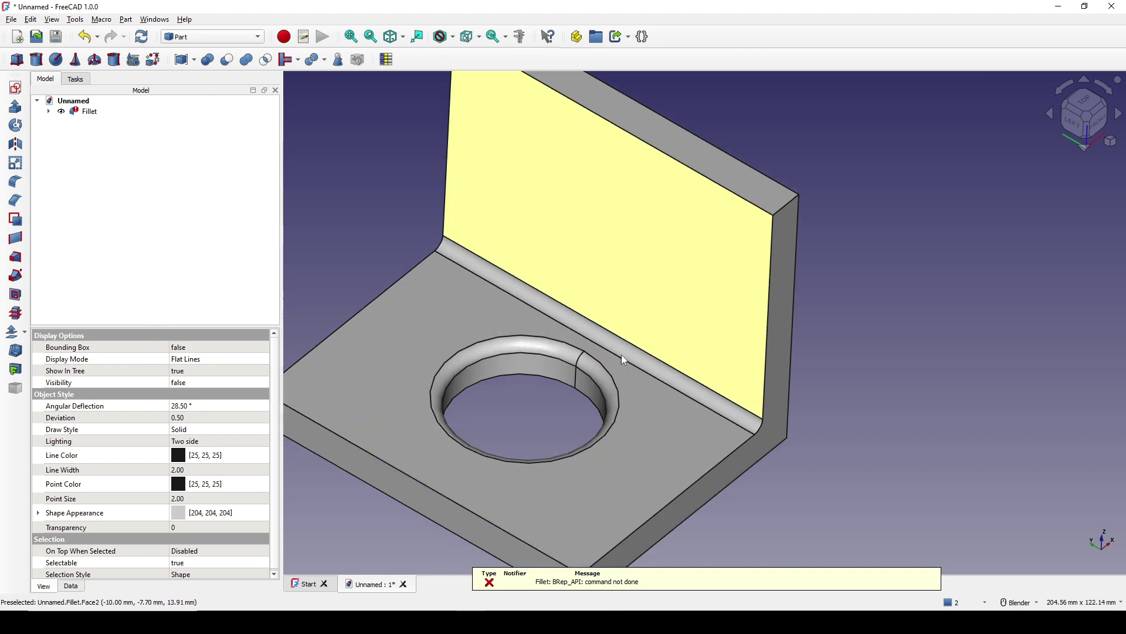
scroll(616, 370, "up", 1)
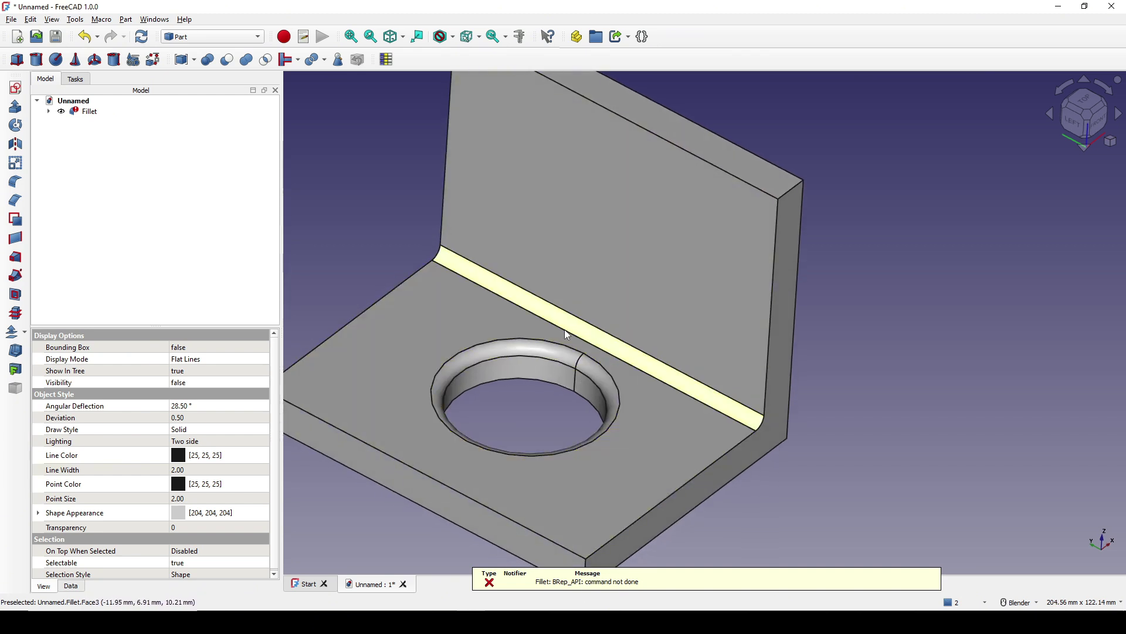
middle_click_drag(644, 374, 647, 350, "shift")
left_click(875, 353)
scroll(874, 353, "down", 1)
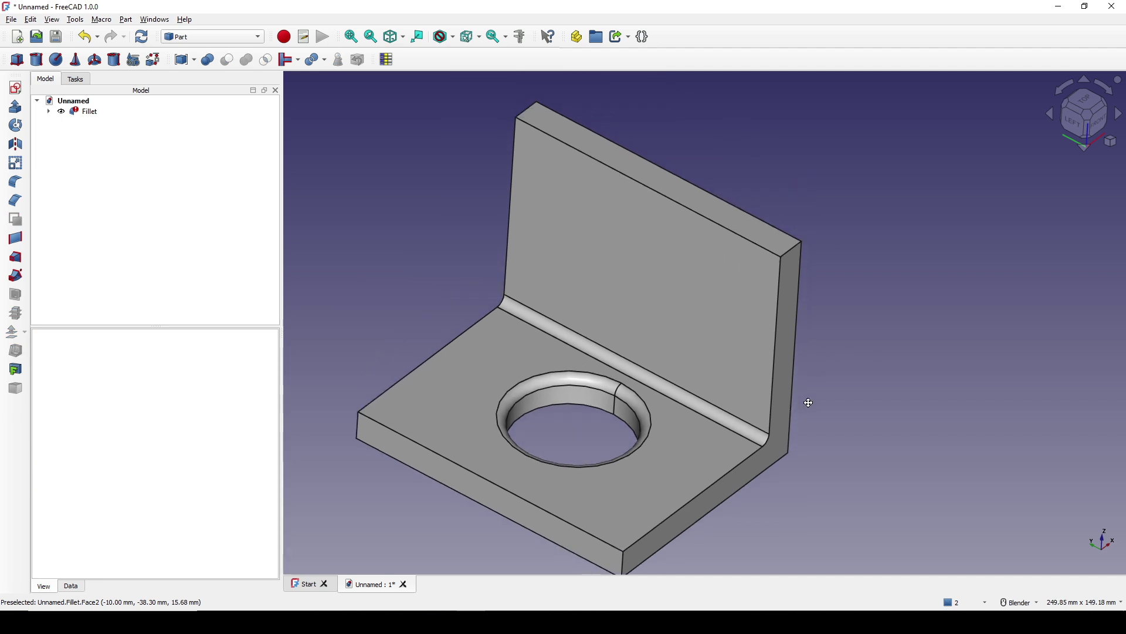
mouse_move(86, 118)
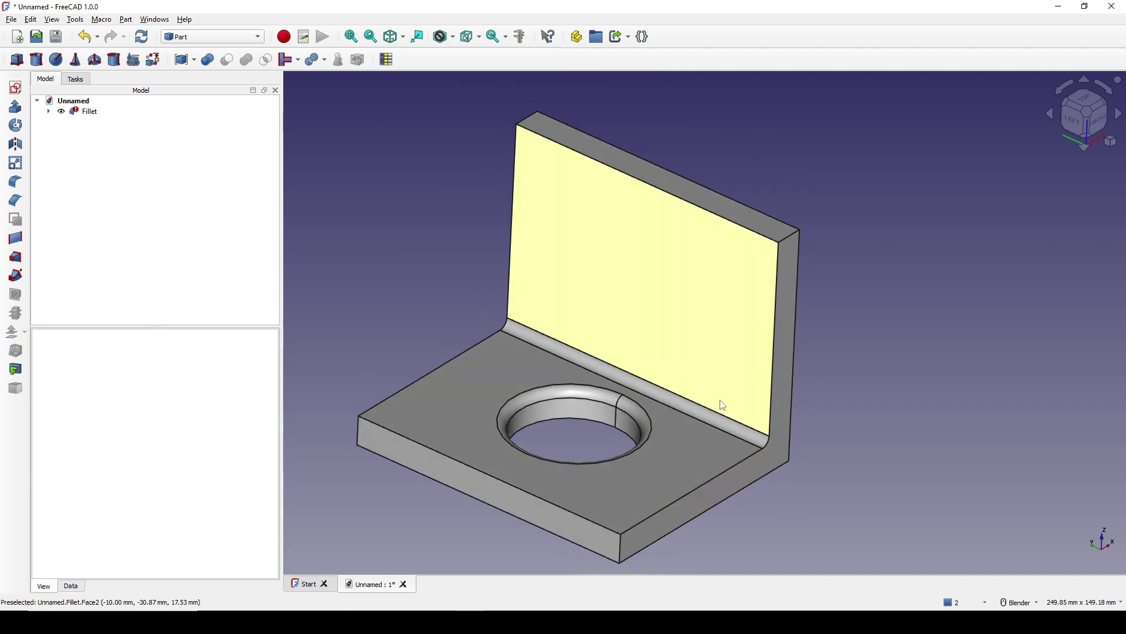
middle_click_drag(712, 404, 692, 427)
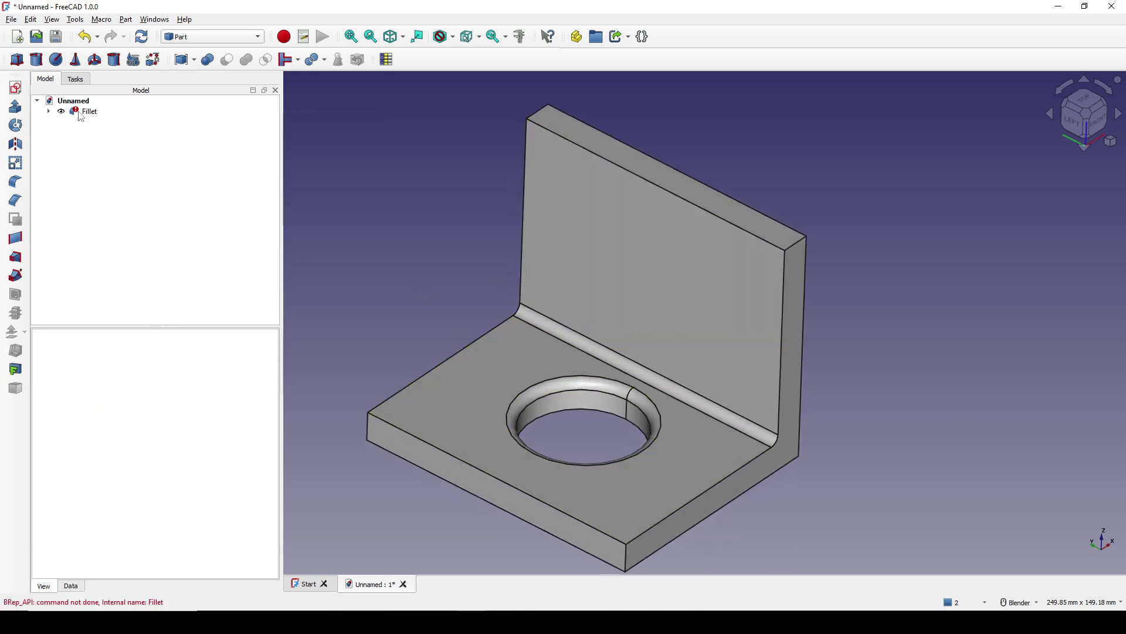
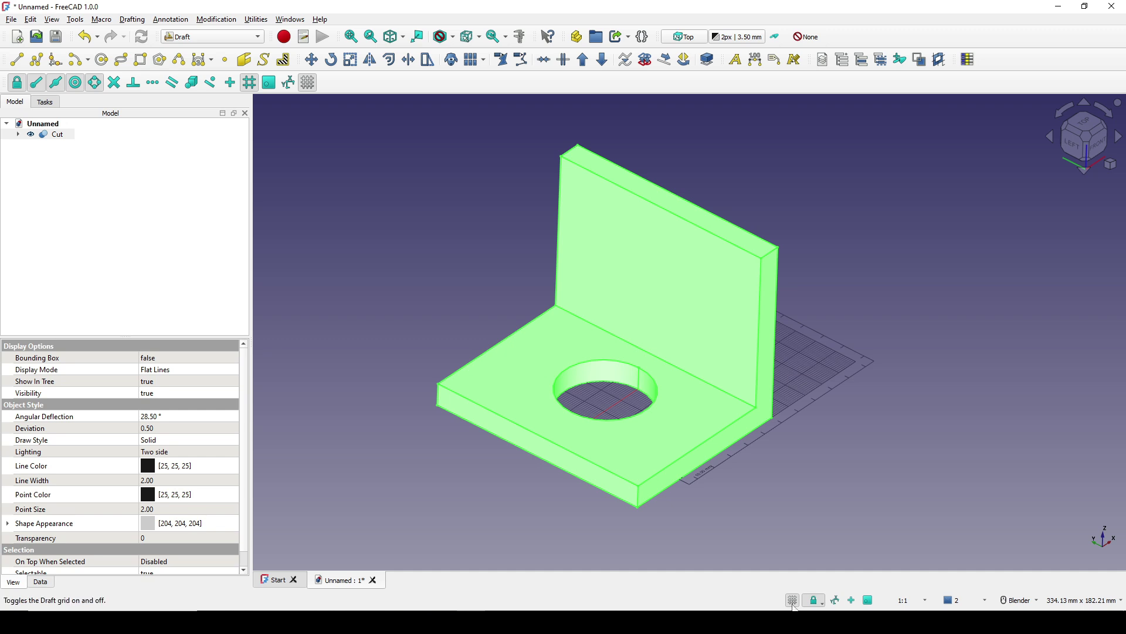
- Turn off the Draft grid and create a clone of the cut bracket
left_click(792, 600)
middle_click_drag(737, 344, 725, 347, "shift")
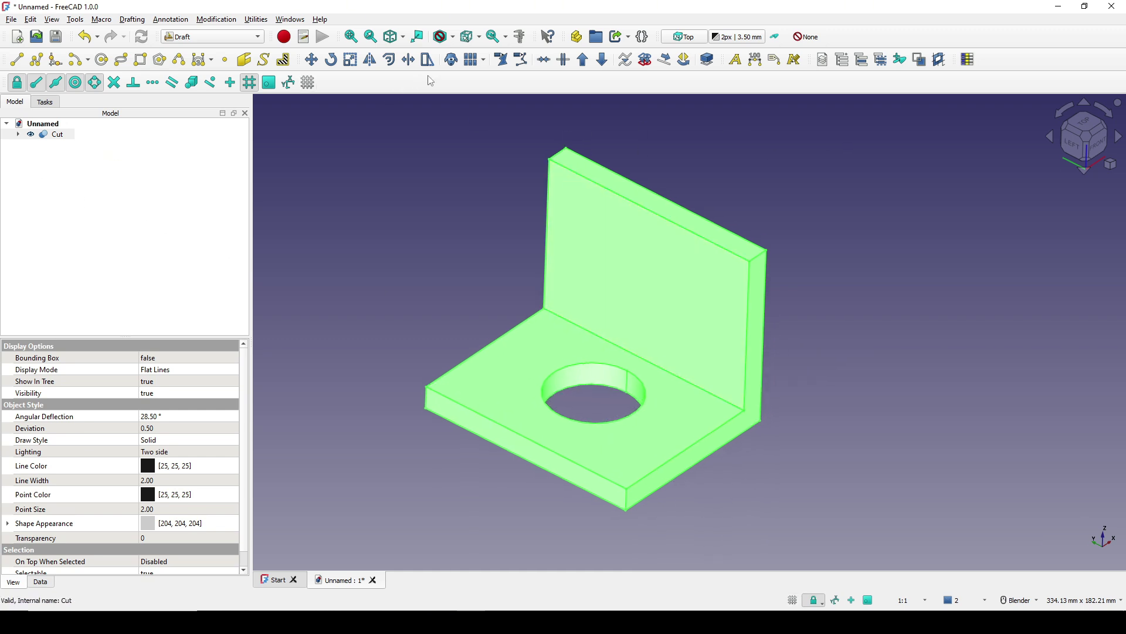
left_click(451, 59)
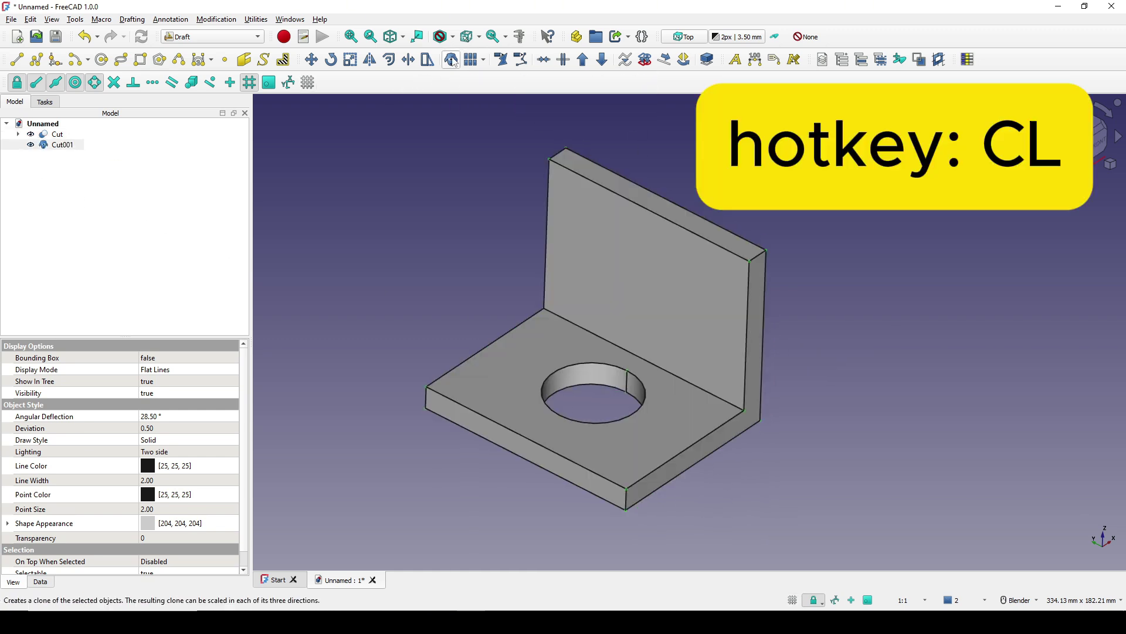
- Hide the original Cut so only its clone is displayed
left_click(57, 136)
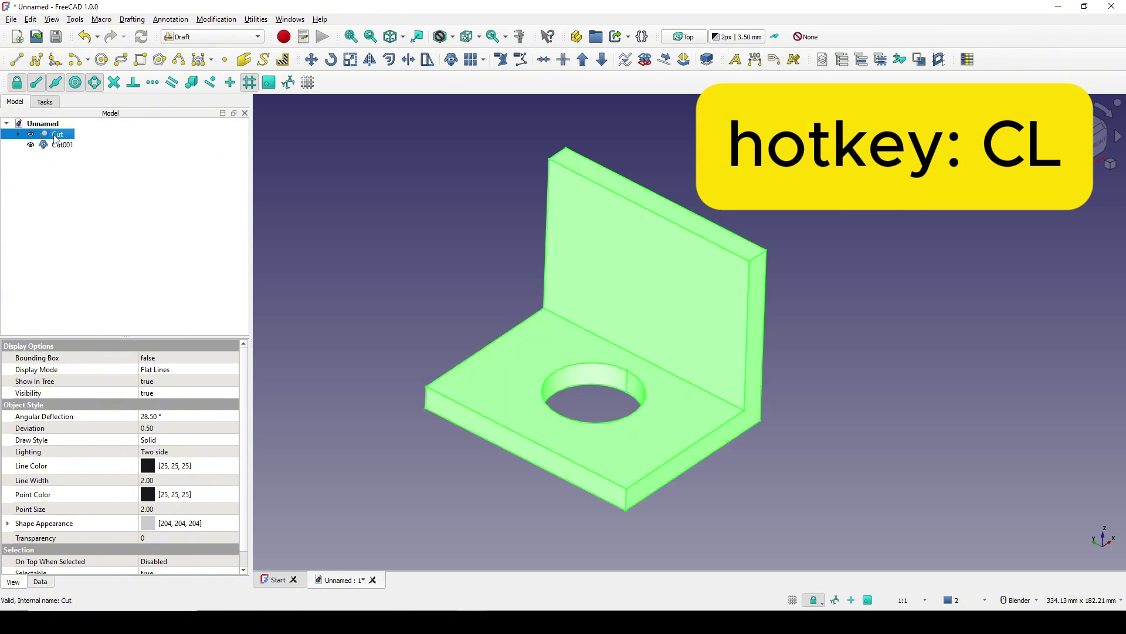
key("space")
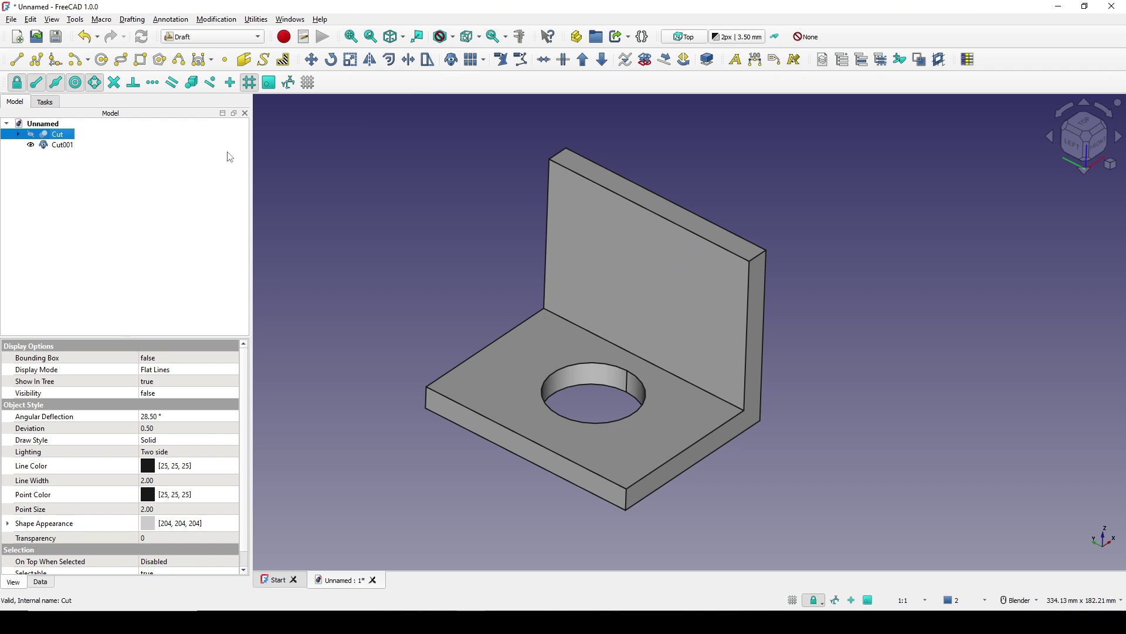
left_click(61, 145)
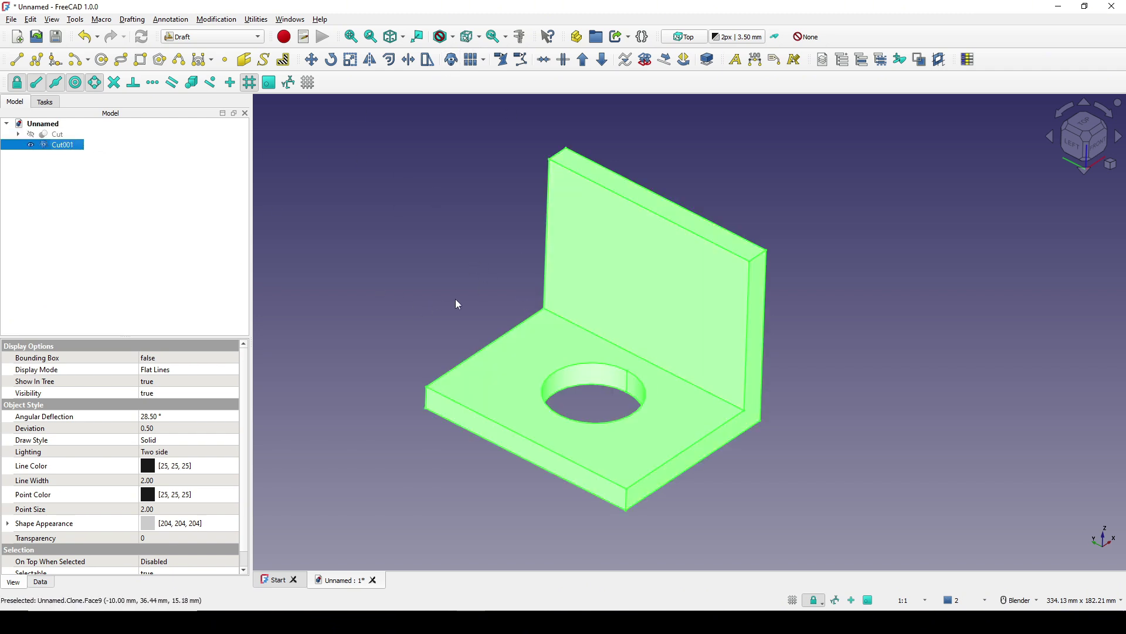
middle_click_drag(555, 221, 552, 207, "shift")
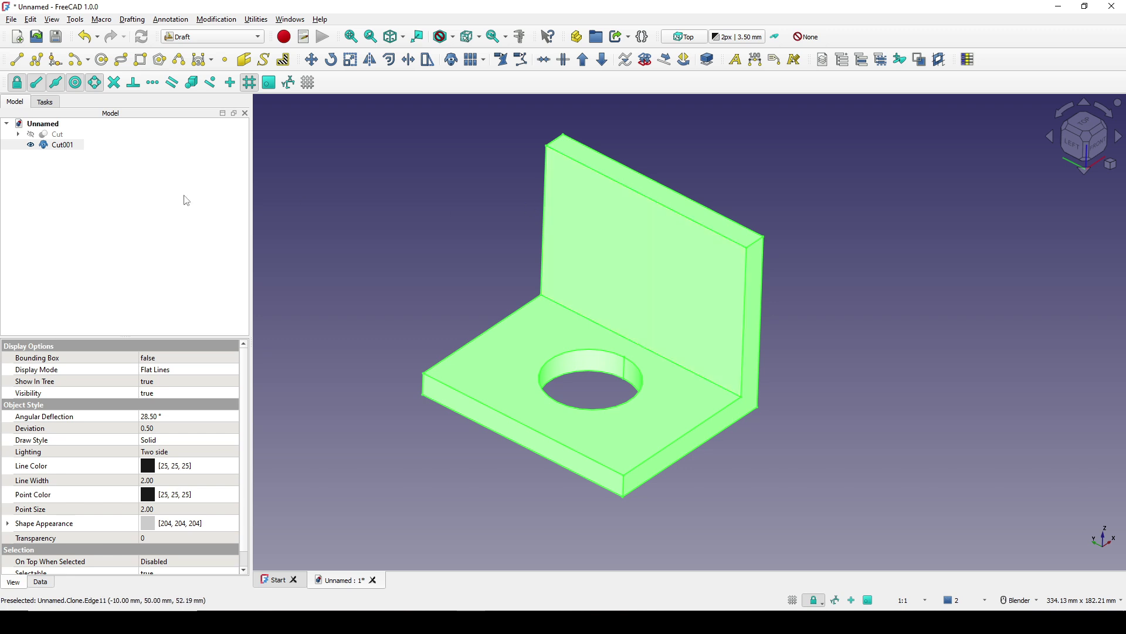
- Examine the extrusions nested under the original Cut in the model tree
left_click(53, 136)
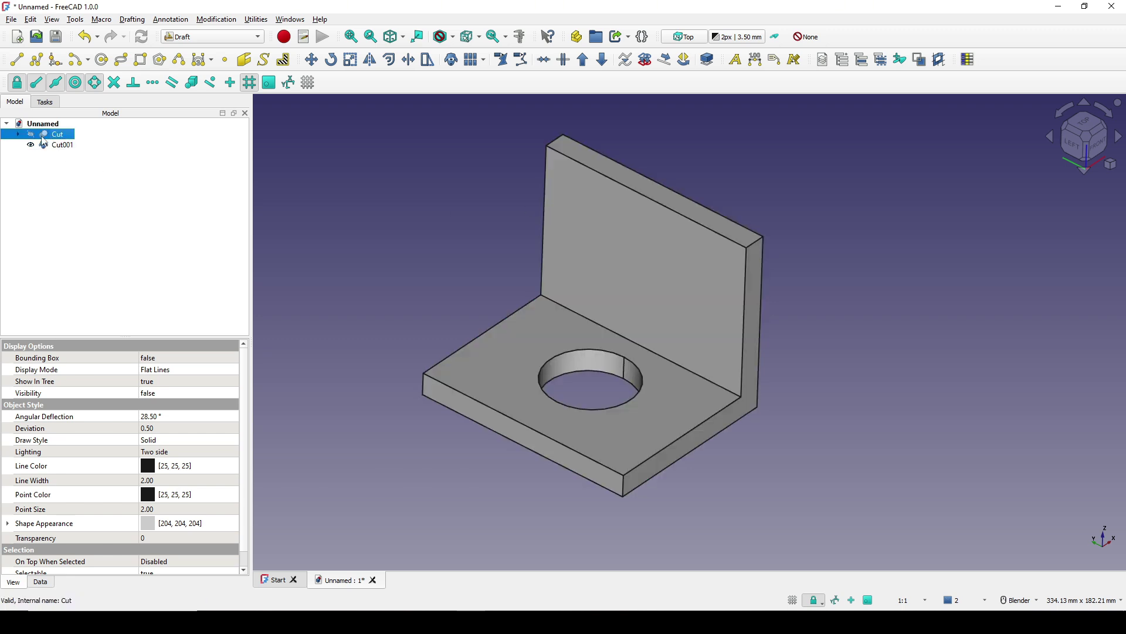
left_click(18, 135)
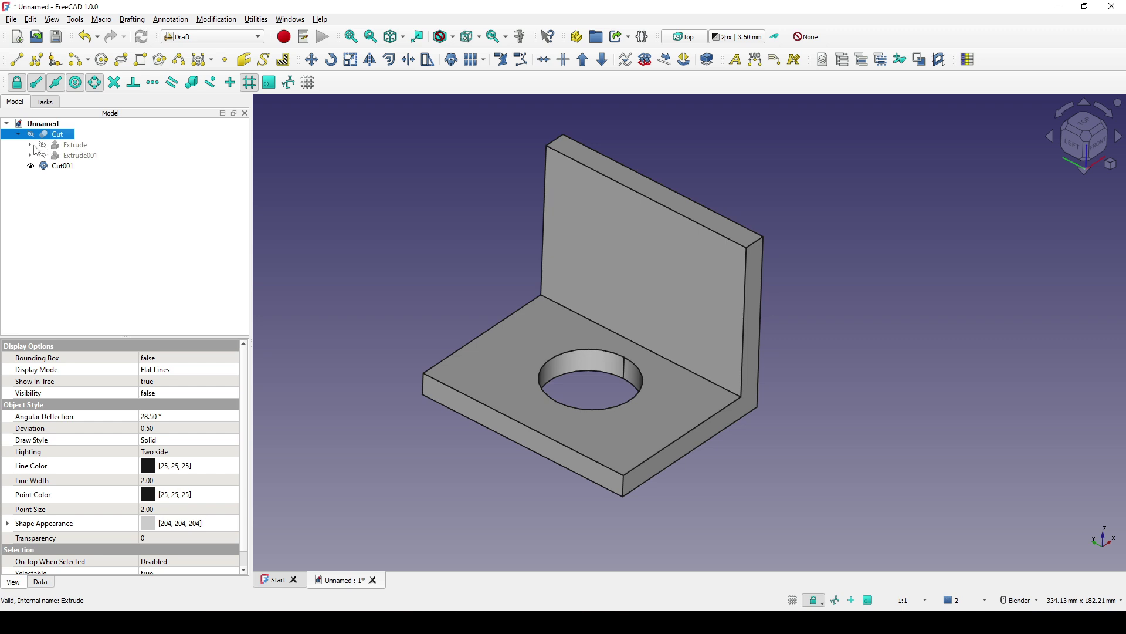
left_click(30, 145)
left_click(30, 145)
left_click(18, 135)
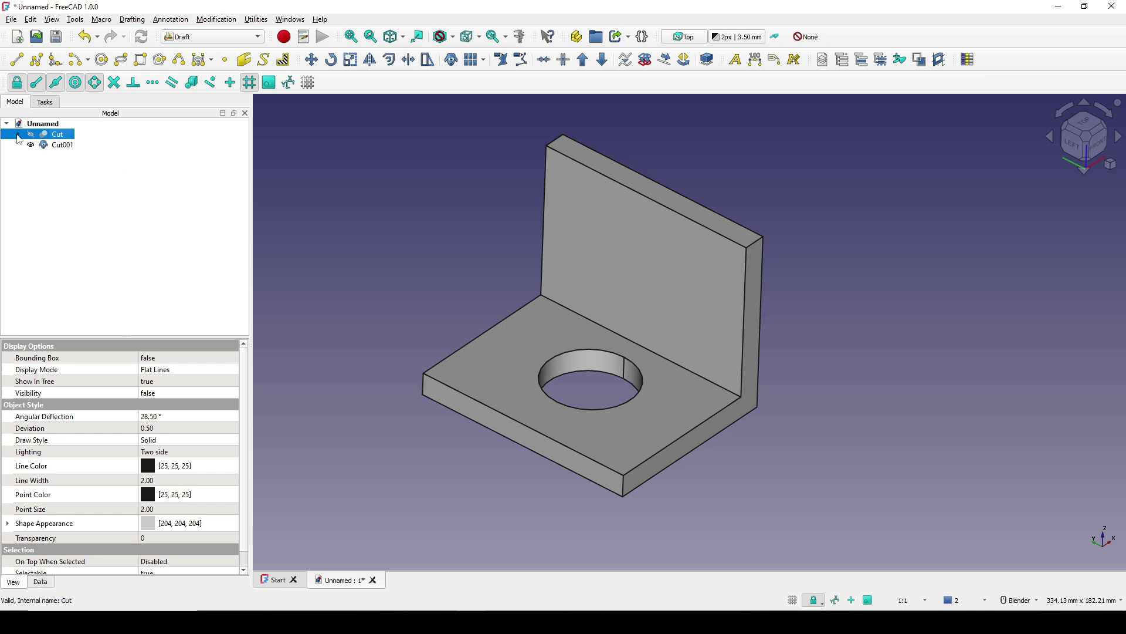
left_click(61, 181)
middle_click_drag(639, 228, 626, 216, "shift")
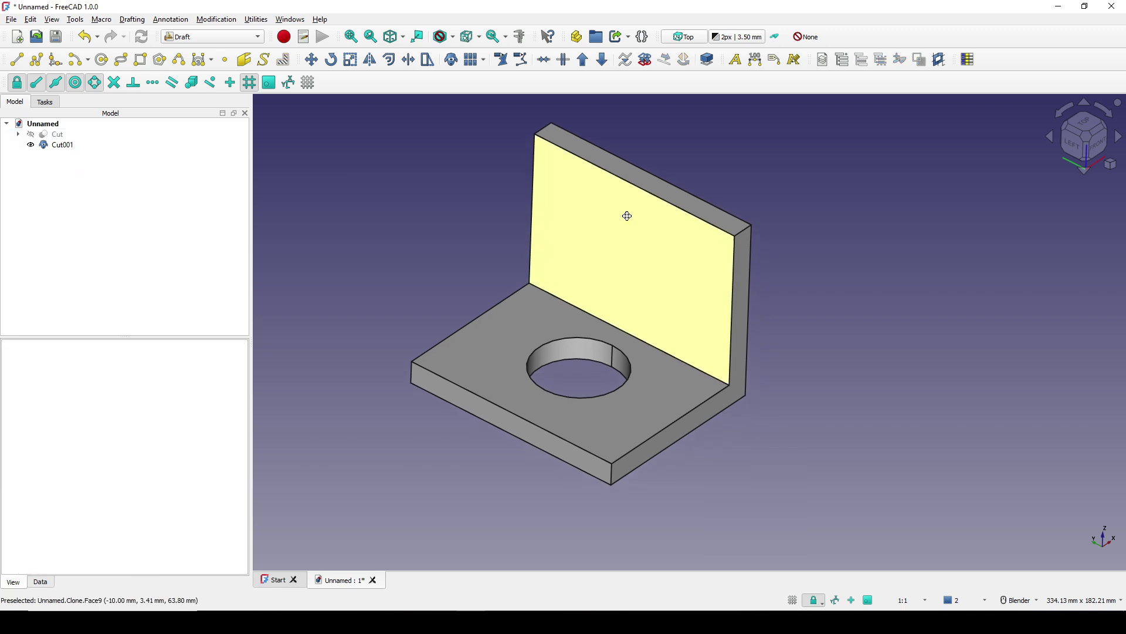
- Downgrade the cloned bracket into its separate faces
left_click(57, 146)
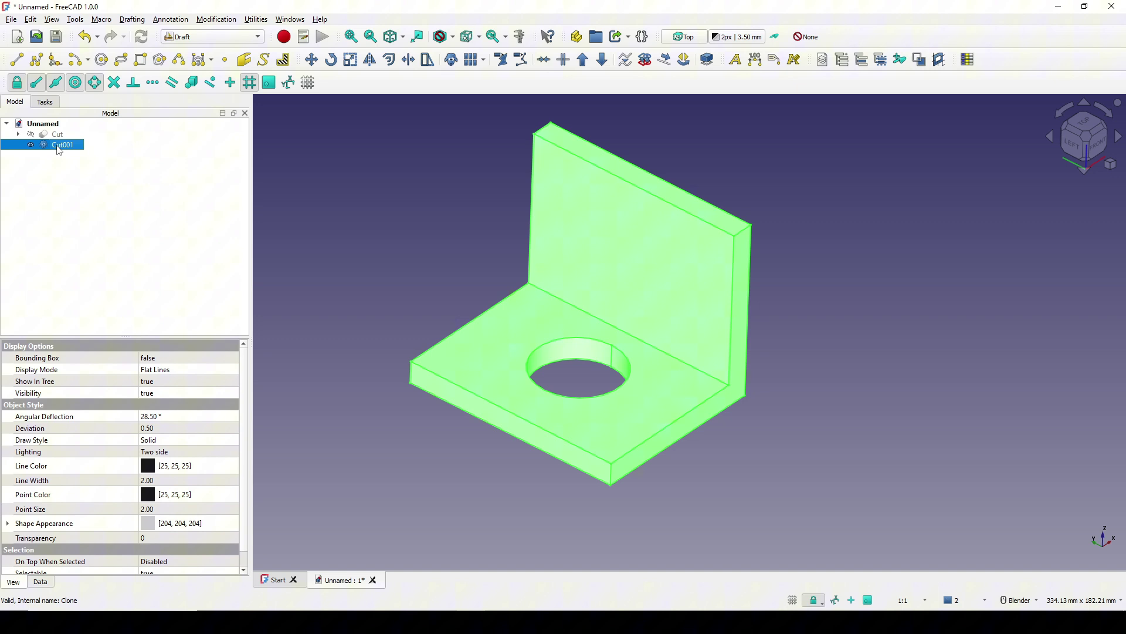
left_click(604, 64)
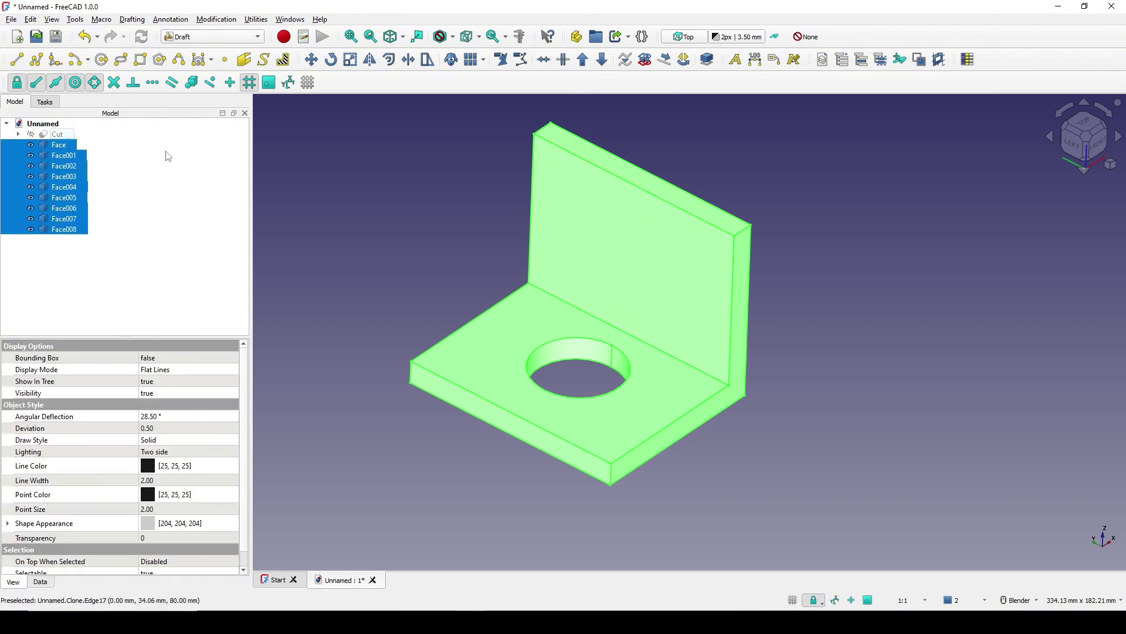
left_click(60, 149)
left_click(56, 199)
left_click(54, 221)
left_click(485, 238)
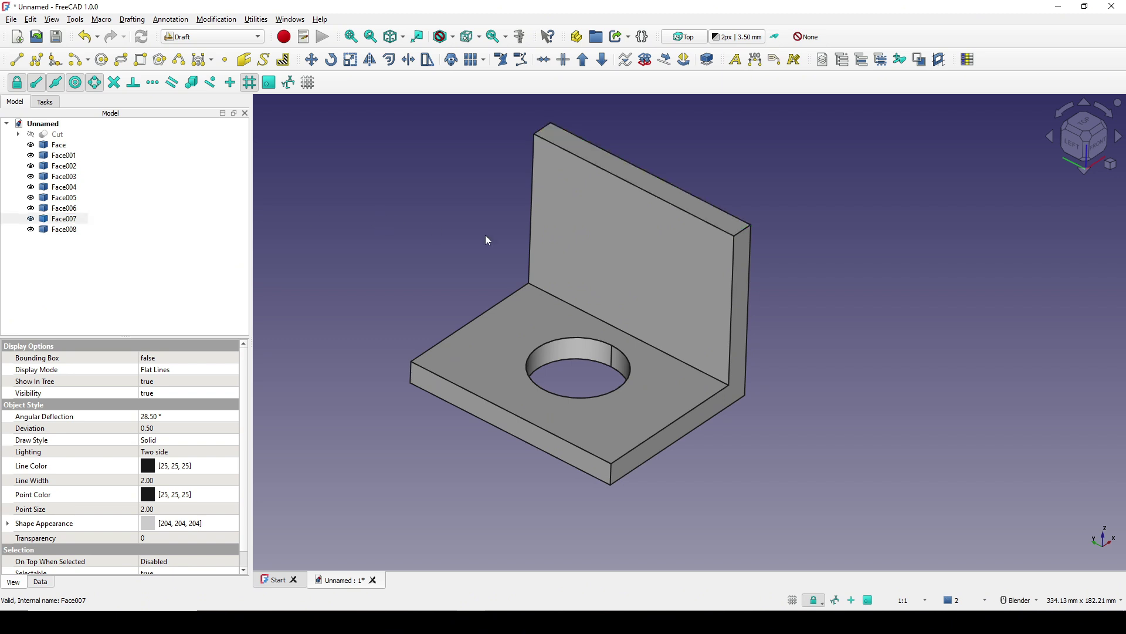
- Upgrade the base's top face, the upright's inner face and the hole's cylindrical face into a single shell
middle_click_drag(581, 335, 792, 372, "shift")
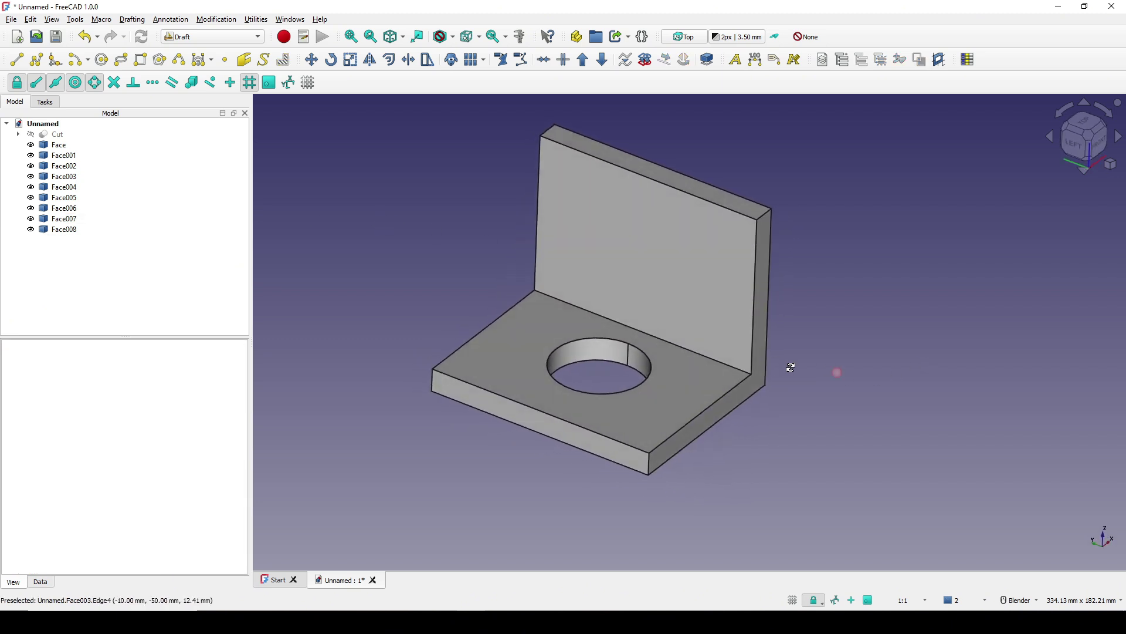
scroll(728, 405, "up", 3)
scroll(728, 405, "down", 3)
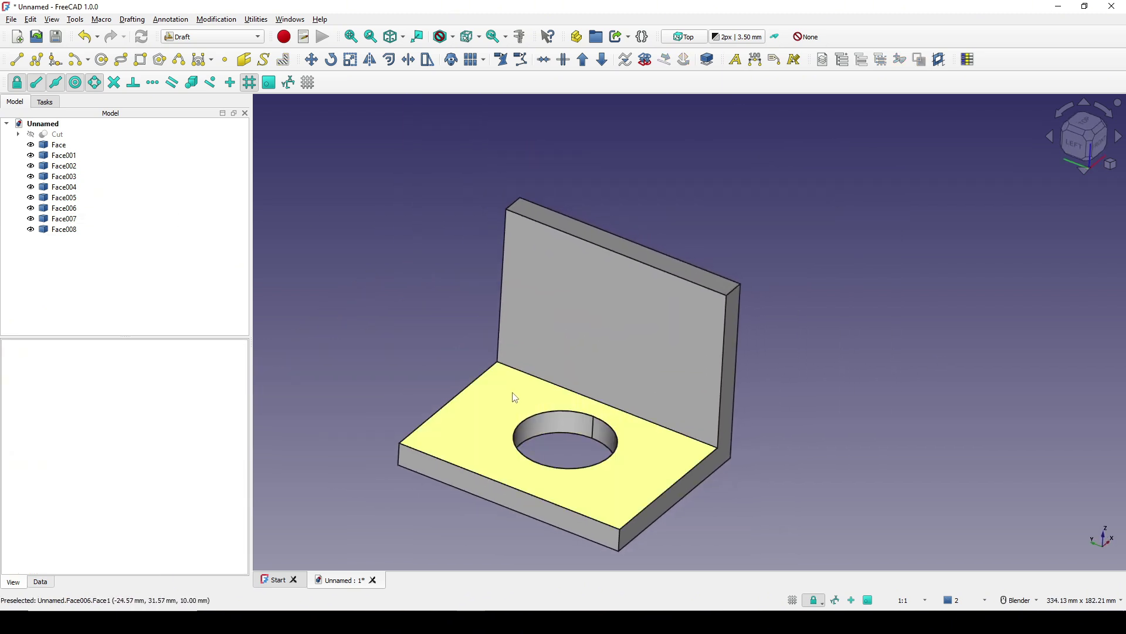
left_click(509, 397)
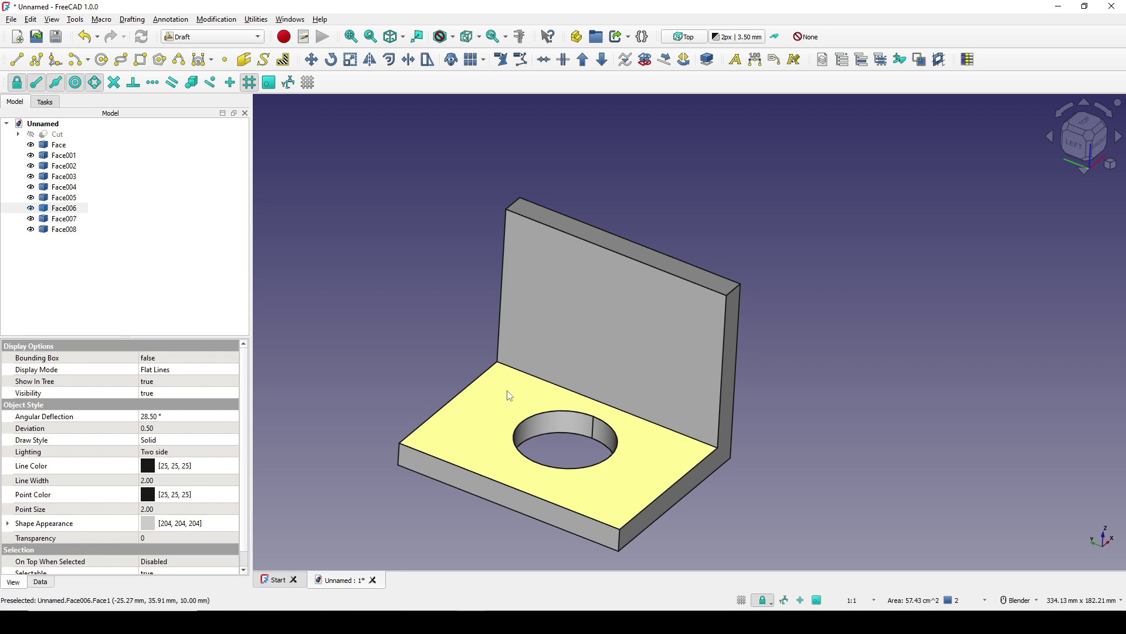
left_click(563, 322, "ctrl")
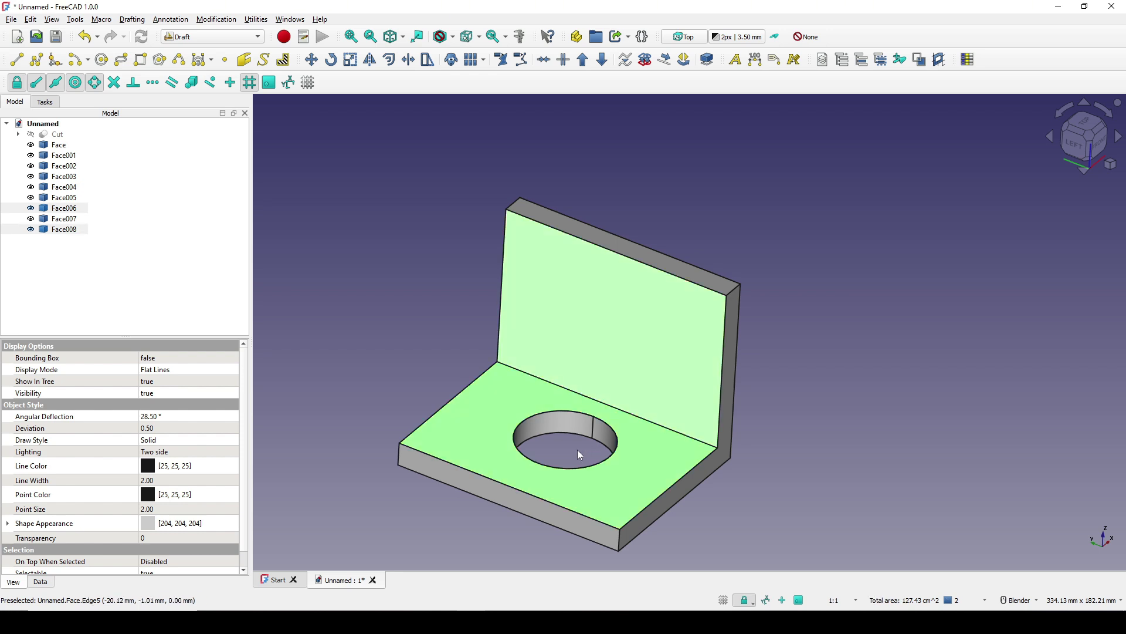
scroll(577, 450, "up", 3)
left_click(569, 410, "ctrl")
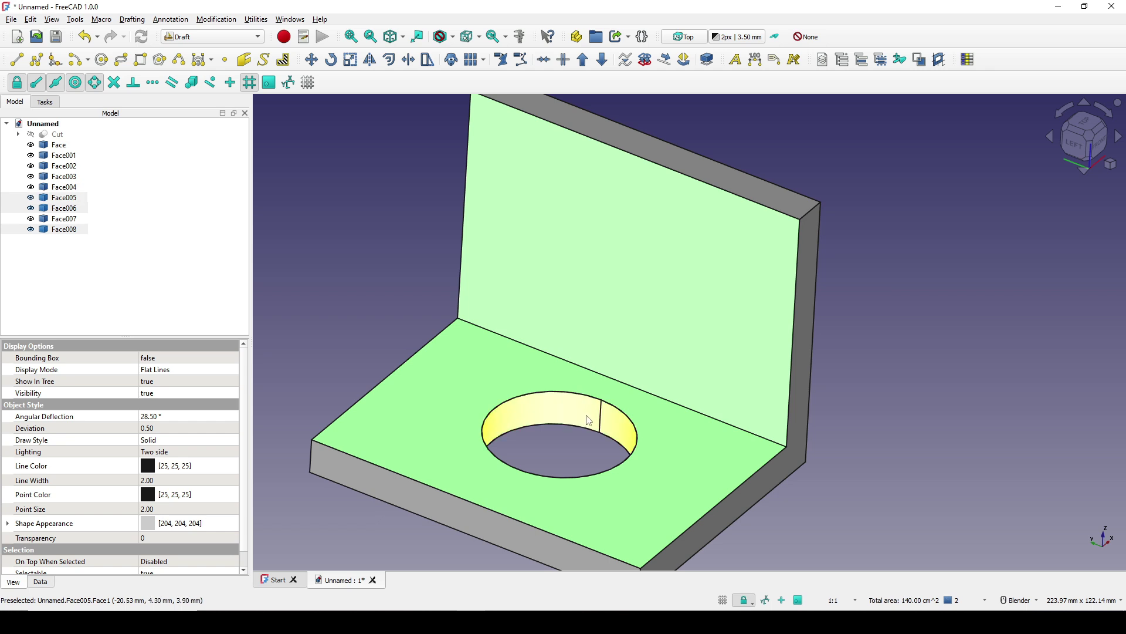
scroll(569, 410, "down", 3)
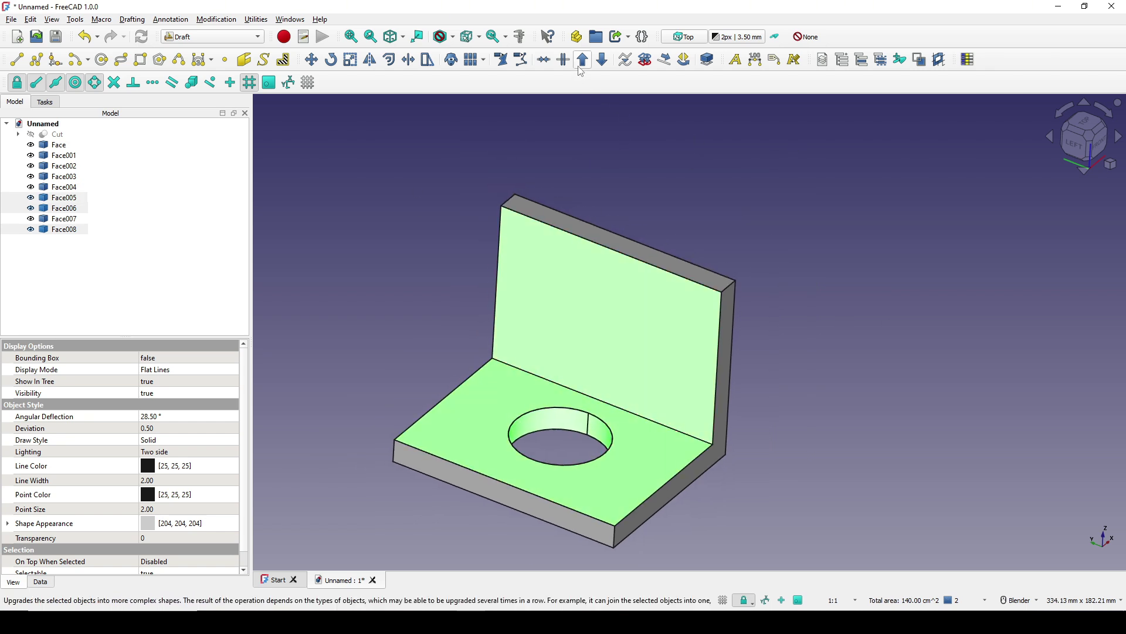
left_click(582, 60)
middle_click_drag(714, 336, 749, 316, "shift")
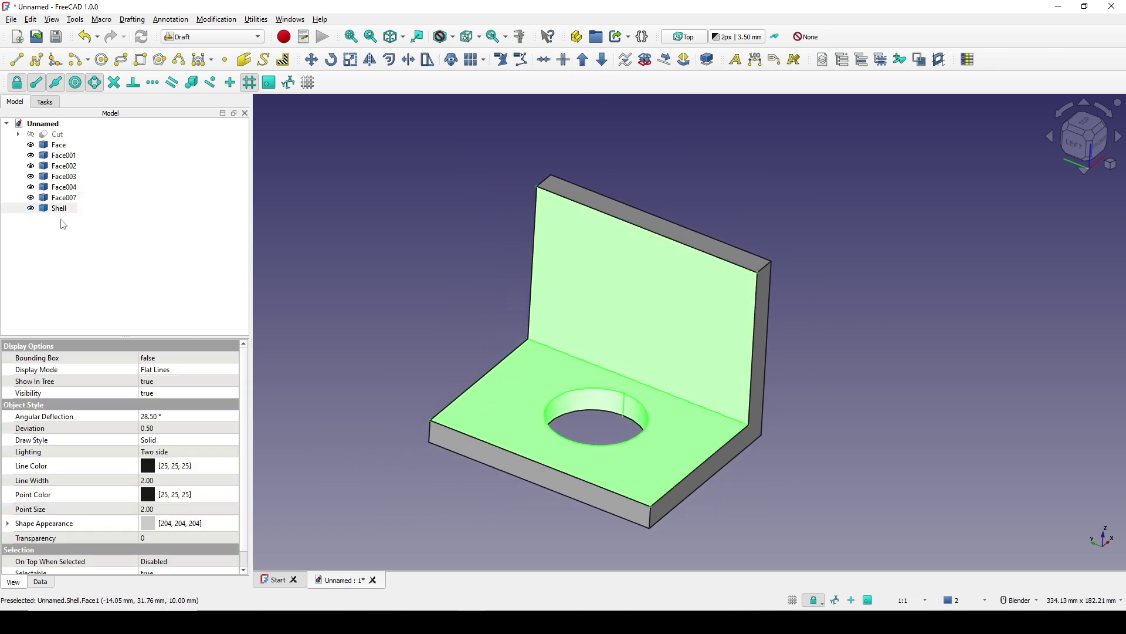
middle_click_drag(667, 334, 681, 384)
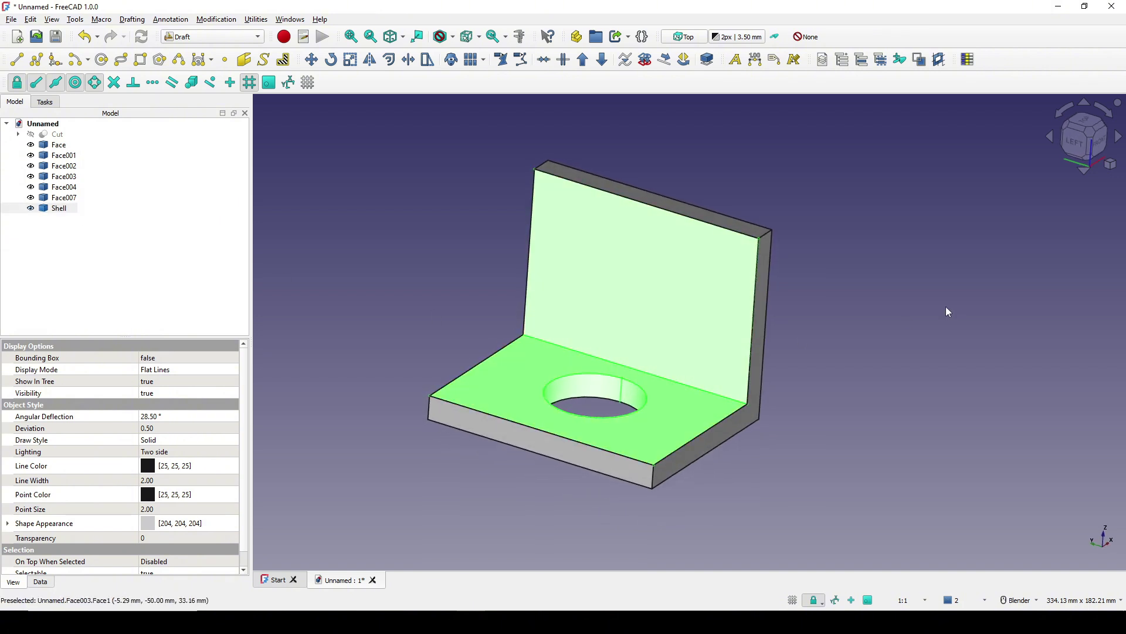
left_click(948, 312)
- Create a group in the document and move all the loose faces and the shell into it
right_click(36, 126)
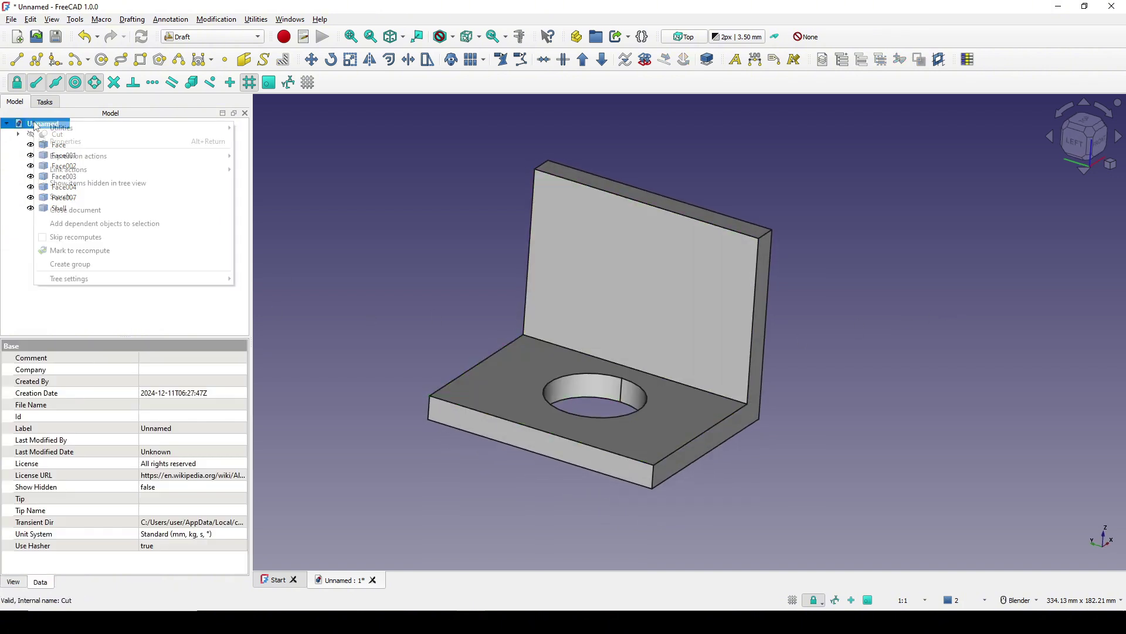
left_click(88, 265)
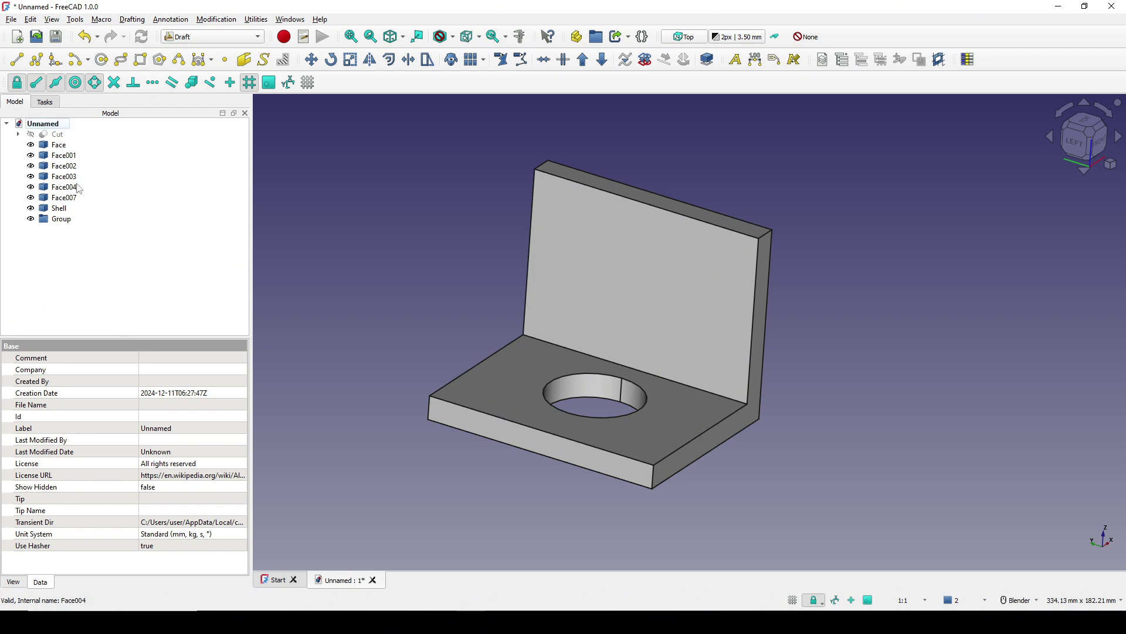
left_click(56, 148)
left_click(64, 209, "shift")
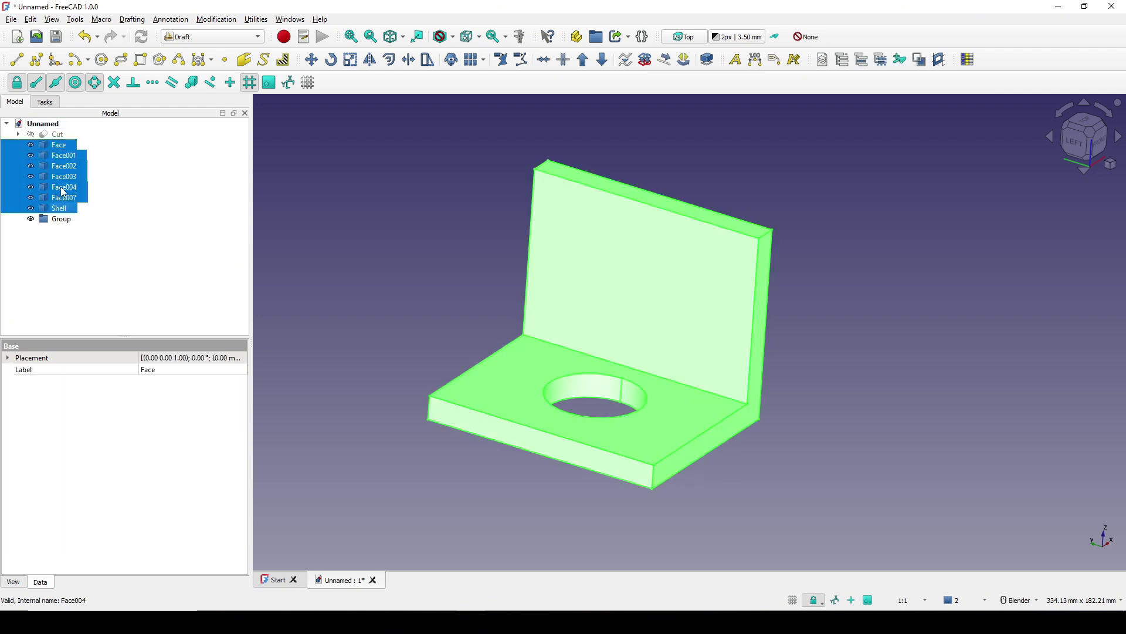
left_click_drag(63, 209, 61, 222)
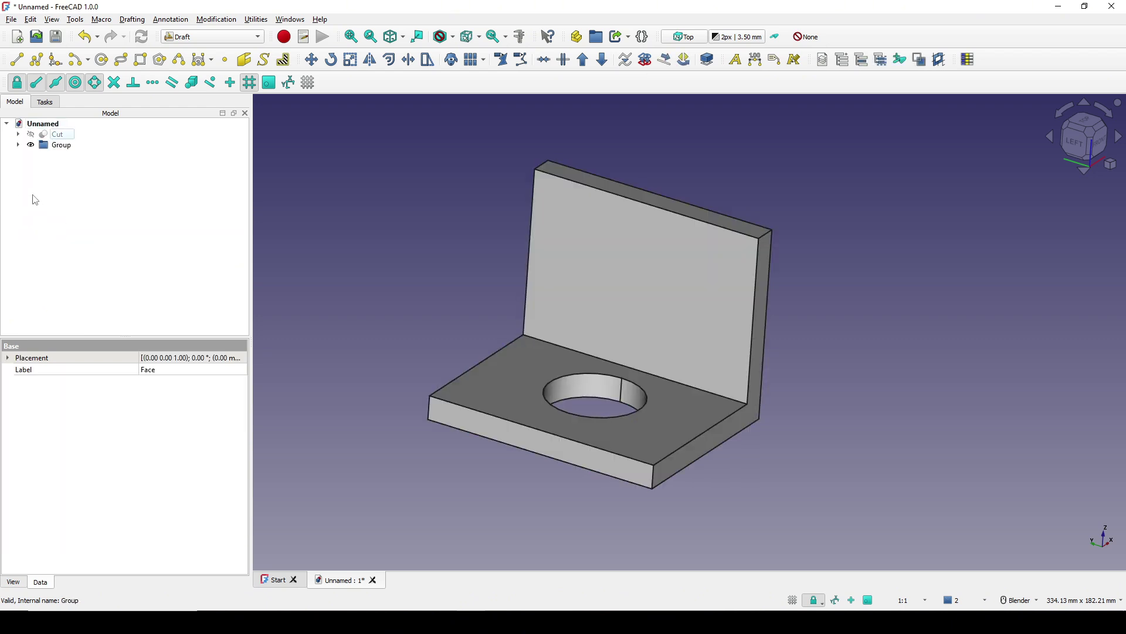
- Hide the six remaining loose faces in the group, leaving only the shell displayed
left_click(19, 144)
middle_click_drag(572, 303, 513, 272, "shift")
middle_click_drag(755, 307, 791, 326, "shift")
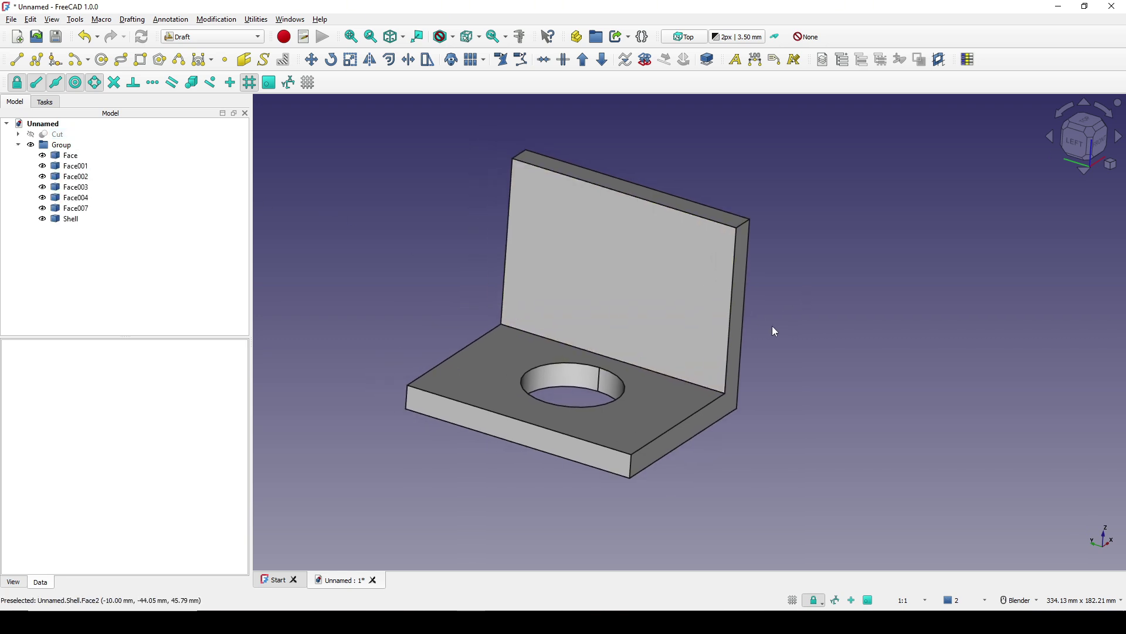
left_click(66, 156)
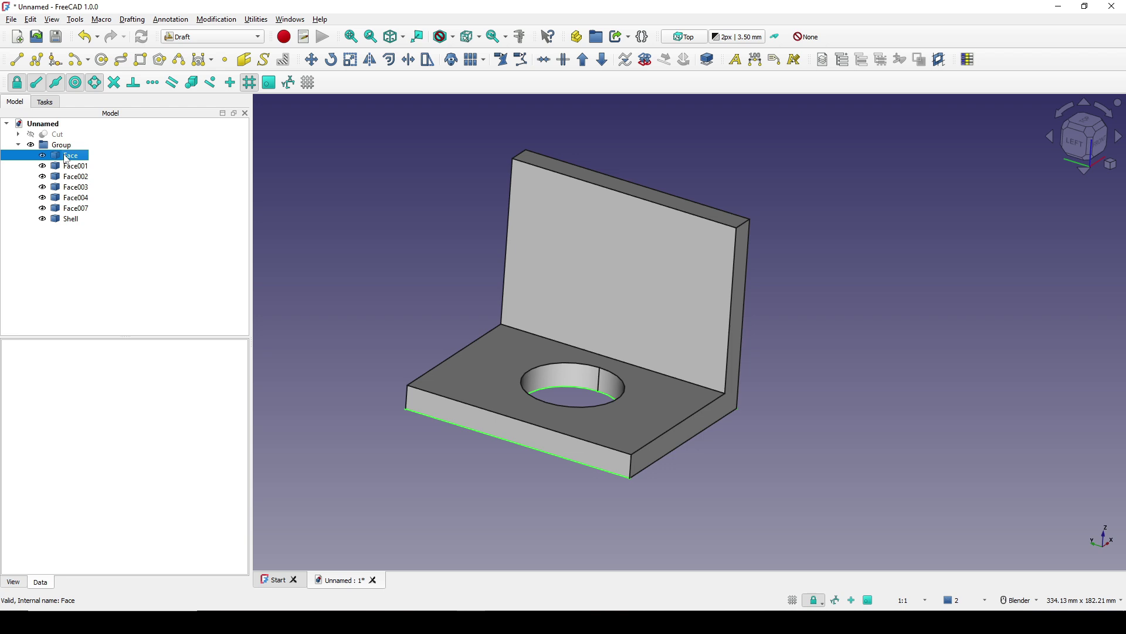
left_click(66, 210, "shift")
key("space")
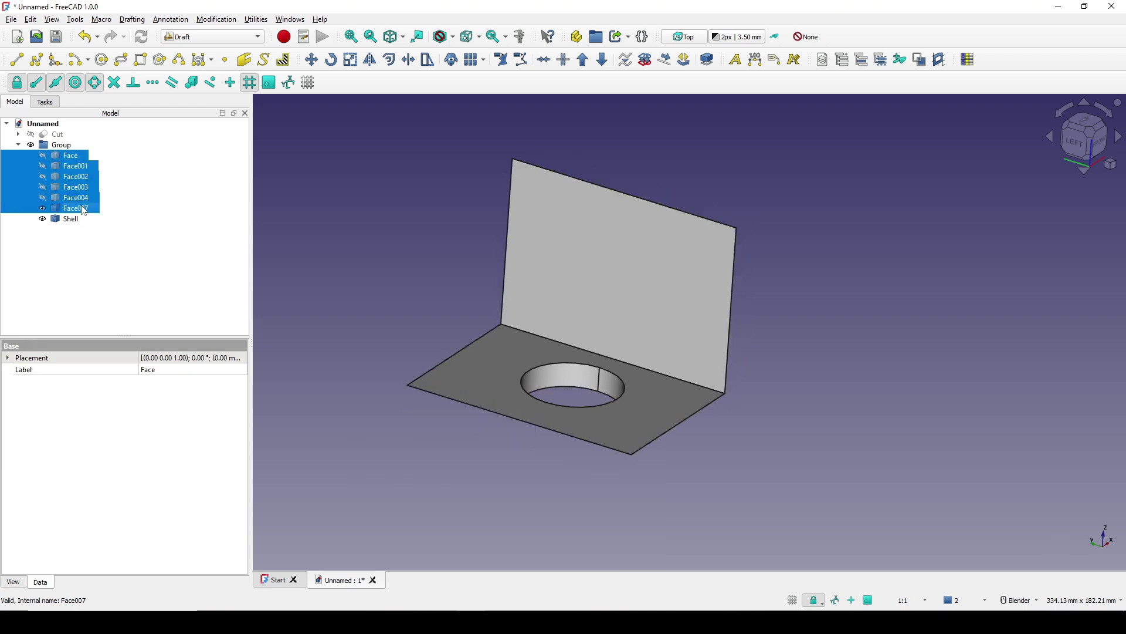
left_click(389, 232)
- In the Part workbench, create a sketch attached Normal to edge on the shell's inner corner edge at its rear end vertex
middle_click_drag(606, 352, 757, 372)
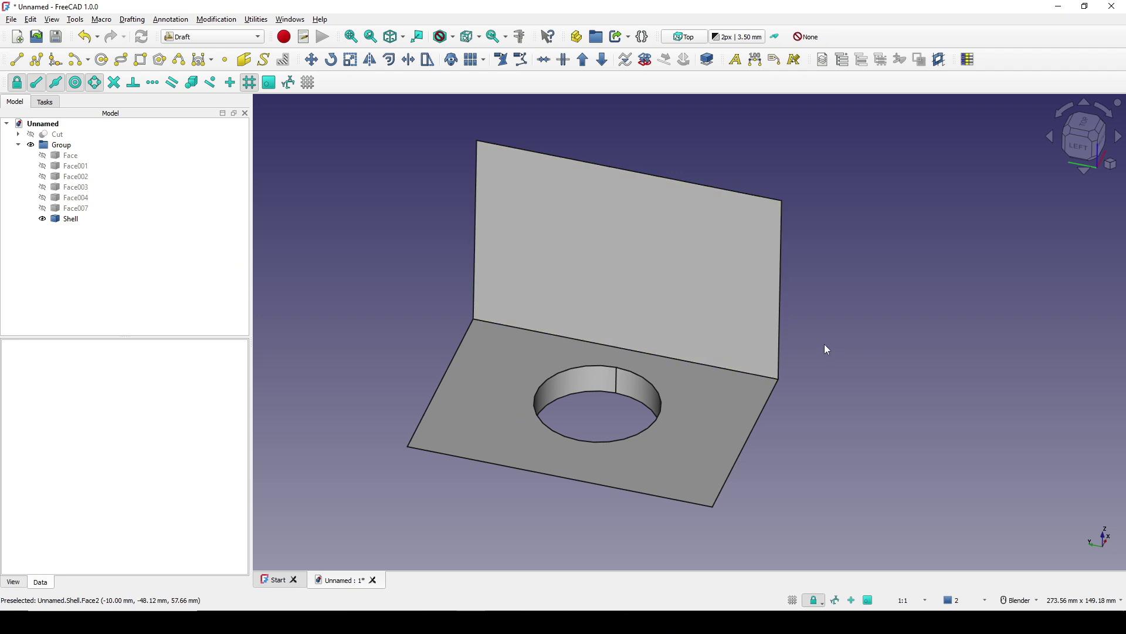
middle_click_drag(774, 356, 784, 346)
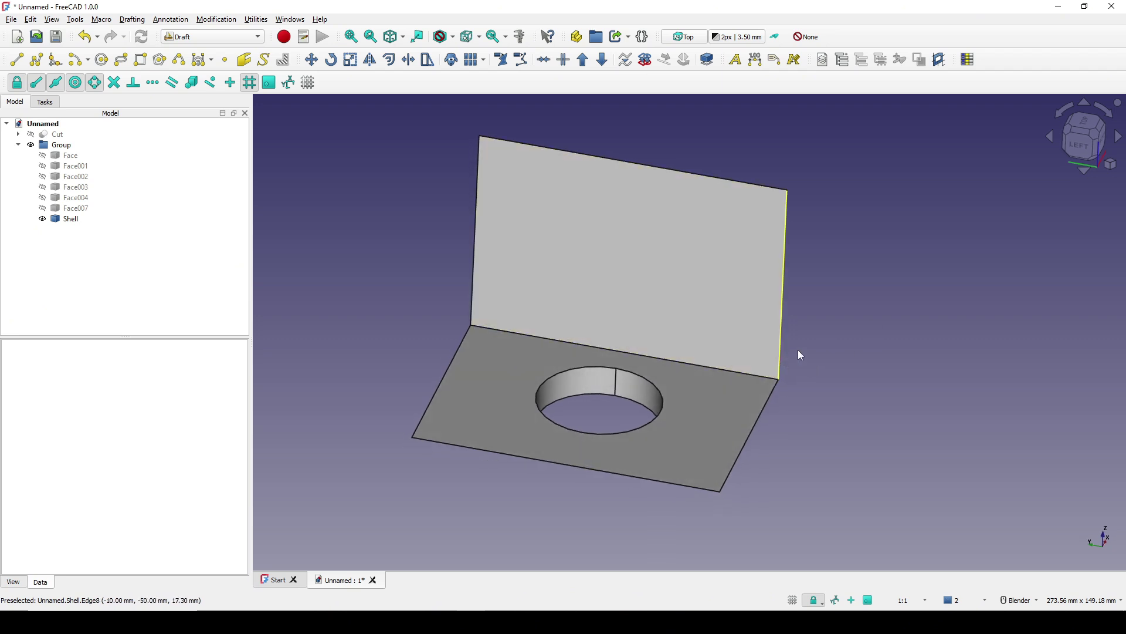
middle_click_drag(773, 419, 707, 405)
scroll(583, 352, "up", 1)
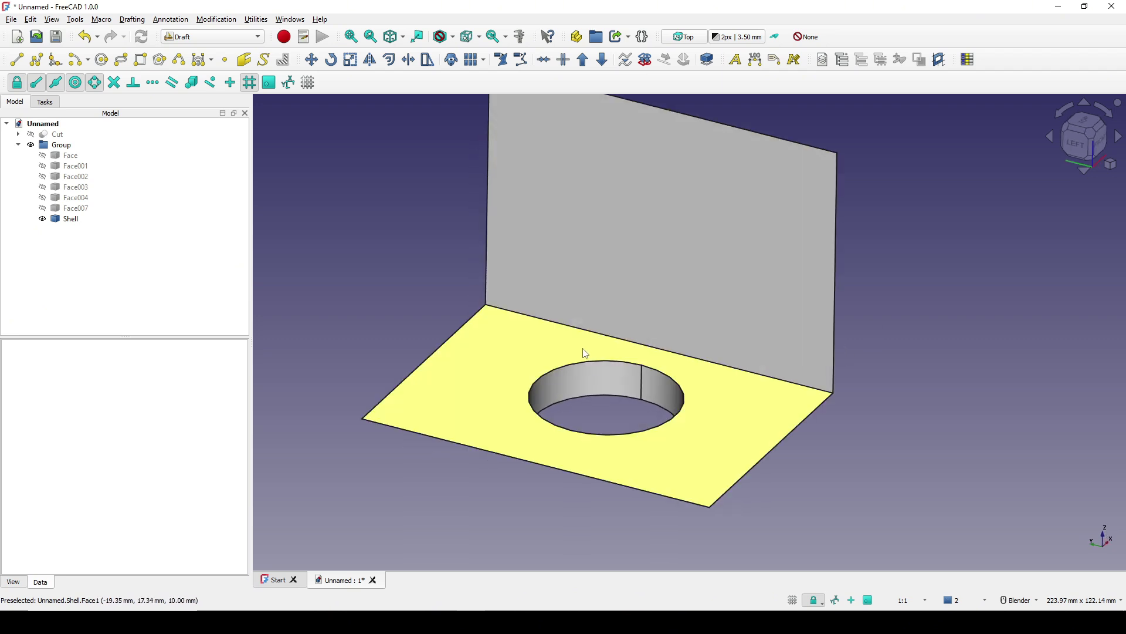
left_click(205, 40)
left_click(186, 7)
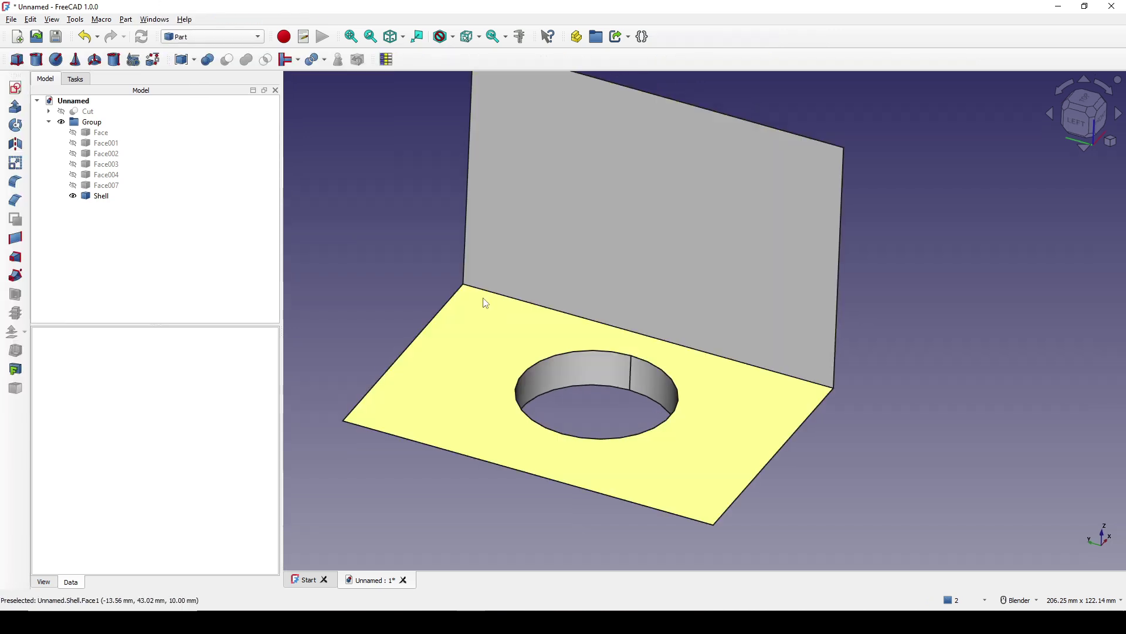
left_click(519, 299)
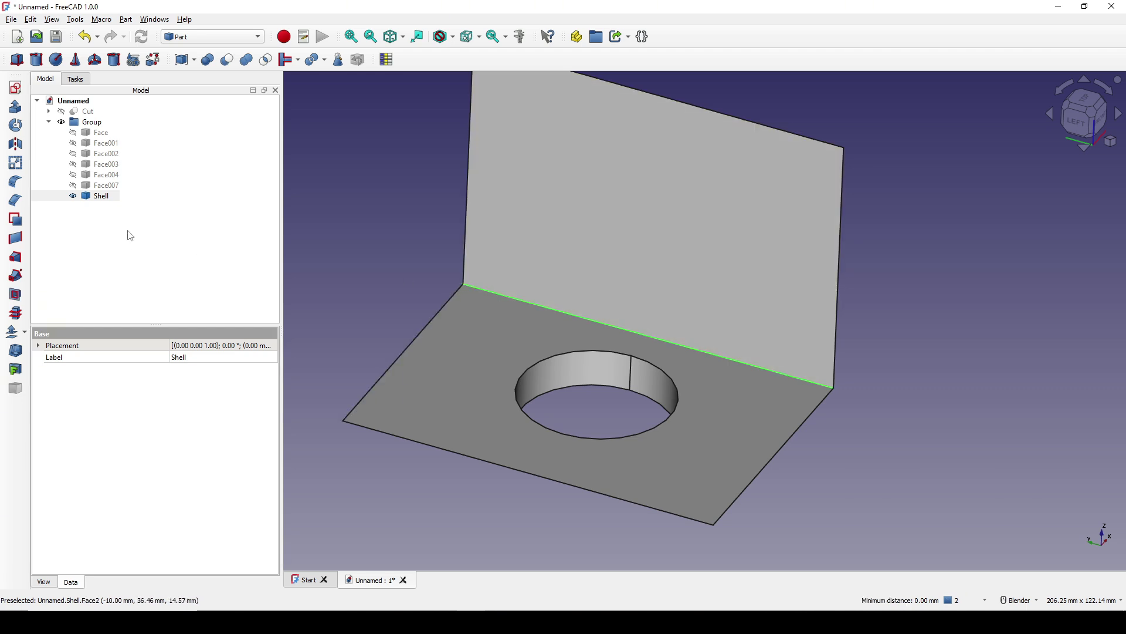
left_click(15, 88)
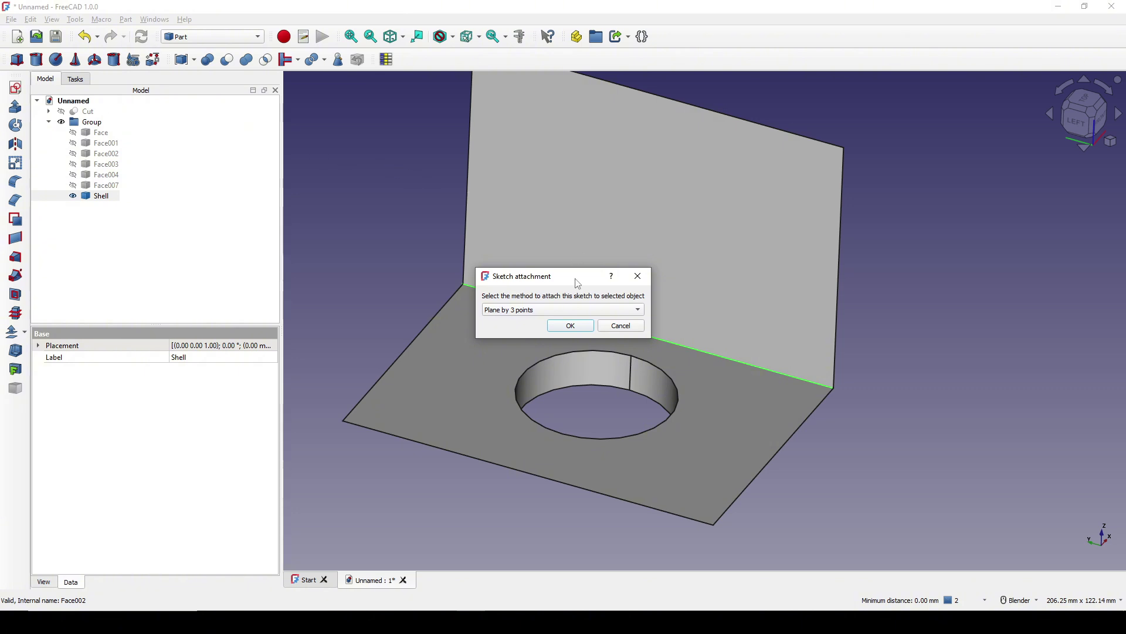
left_click(564, 311)
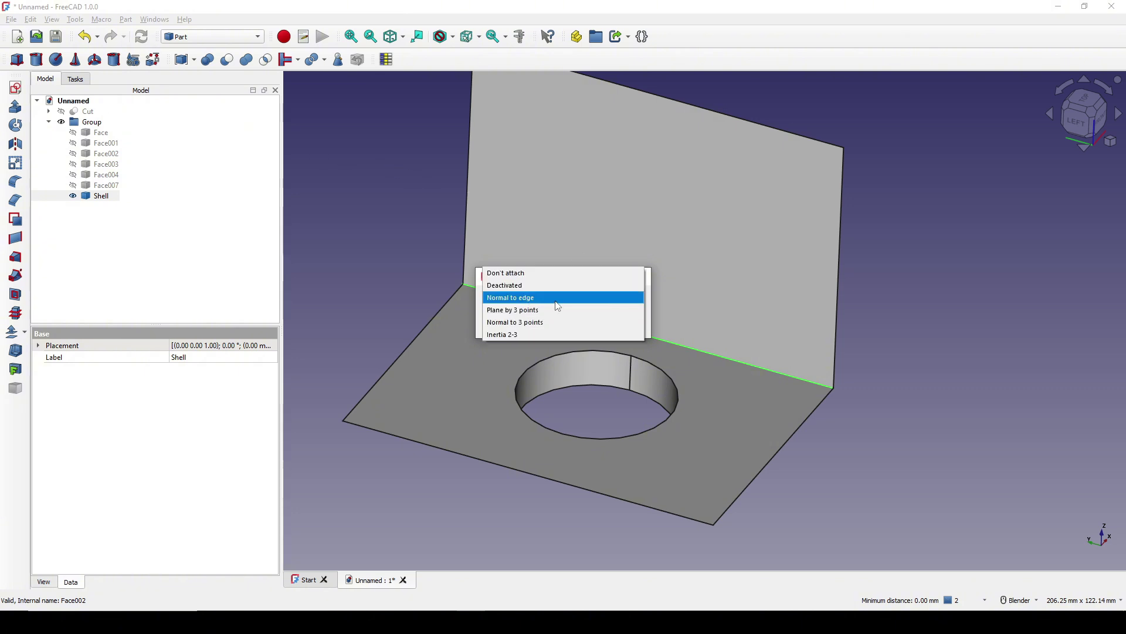
left_click(557, 298)
left_click(577, 325)
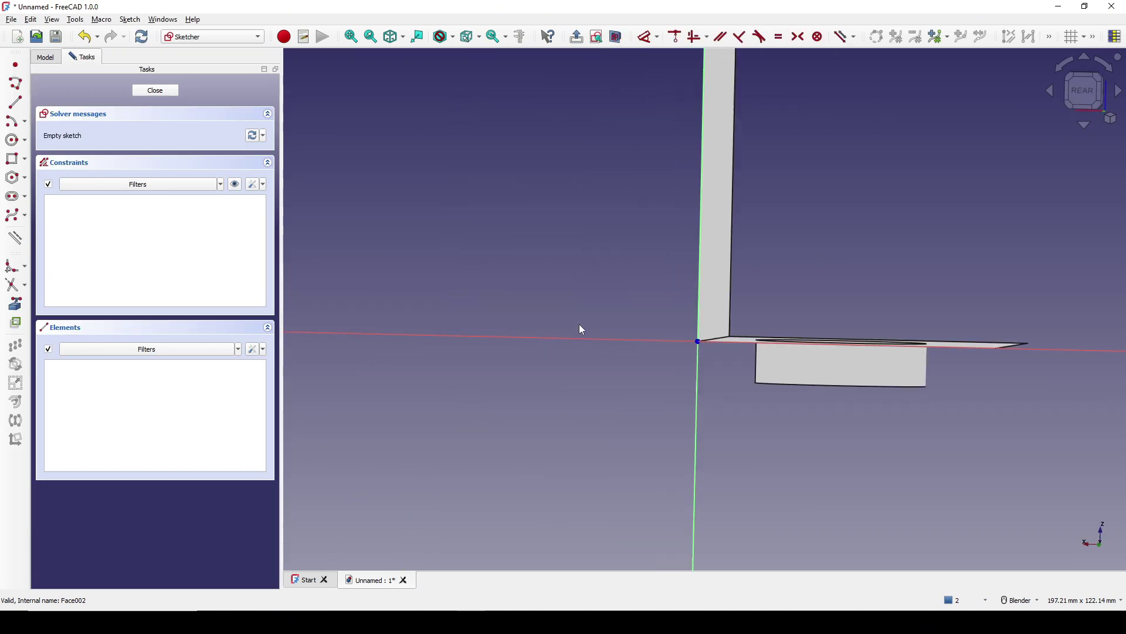
- Draw a circle centred on the sketch origin at the corner edge, constrain its diameter to 16 mm, and close the sketch
left_click(9, 140)
left_click(677, 349)
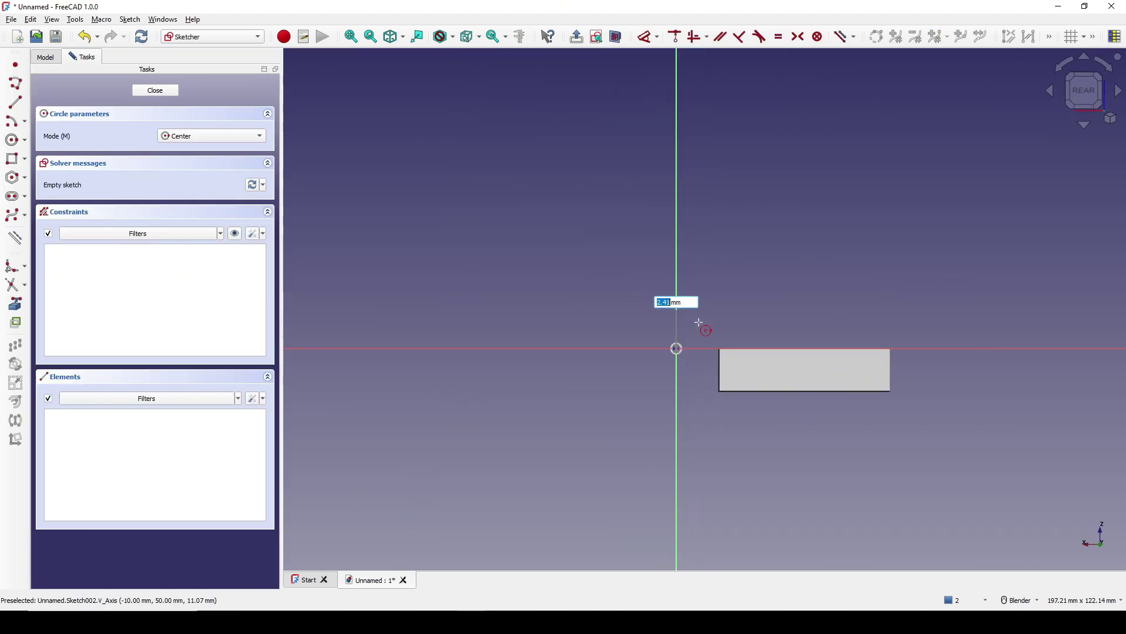
left_click(736, 306)
middle_click_drag(797, 284, 751, 280, "shift")
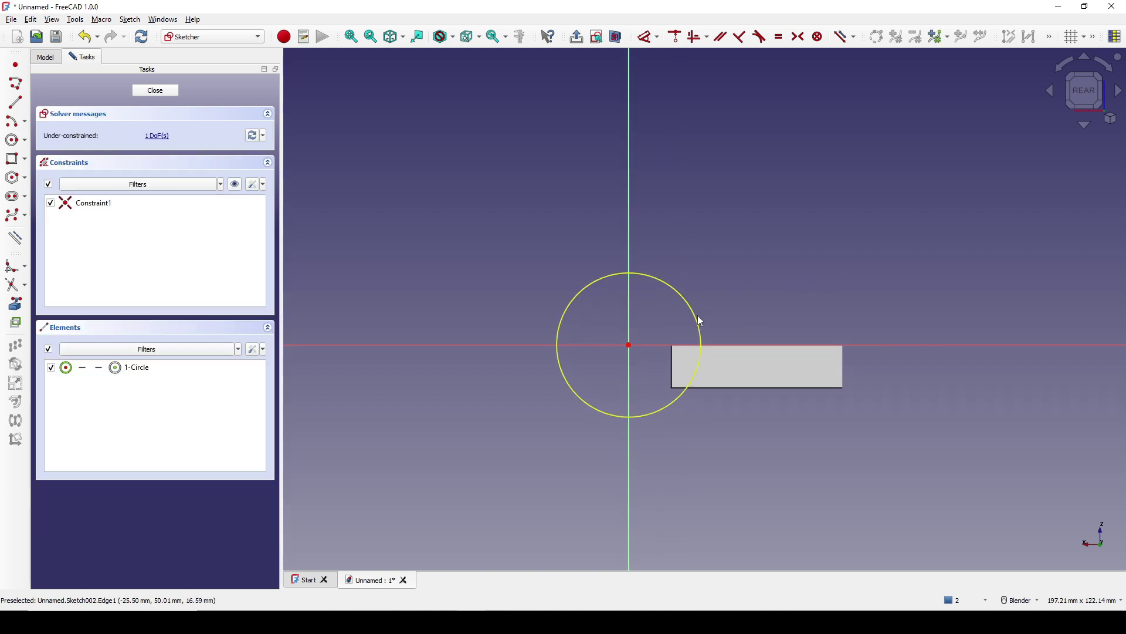
left_click(697, 315)
key("d")
left_click(772, 281)
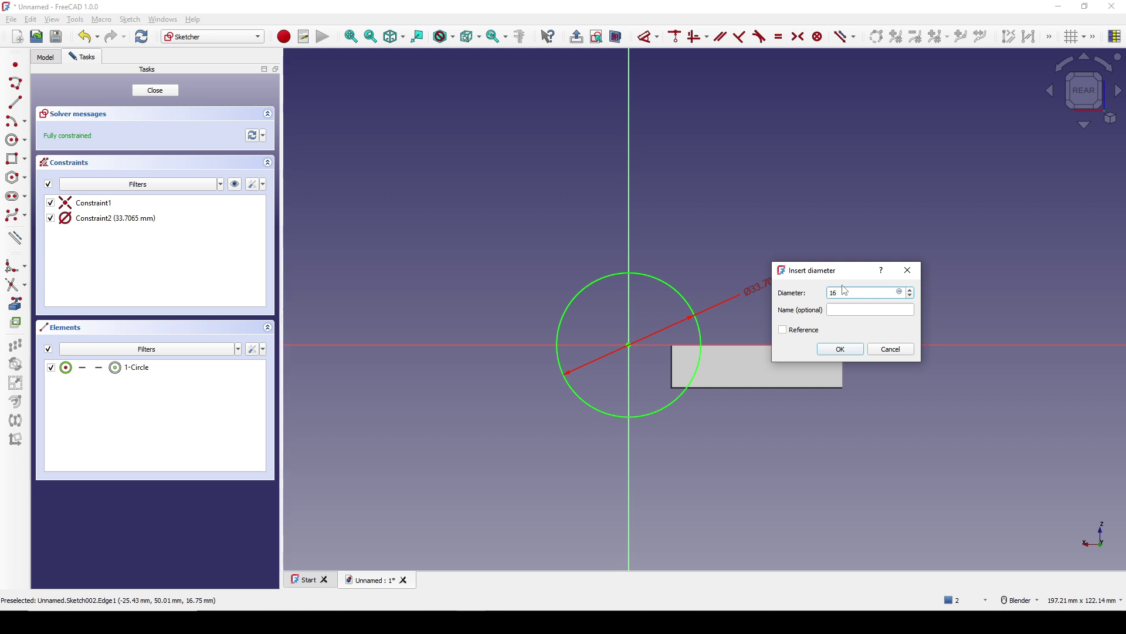
left_click(840, 349)
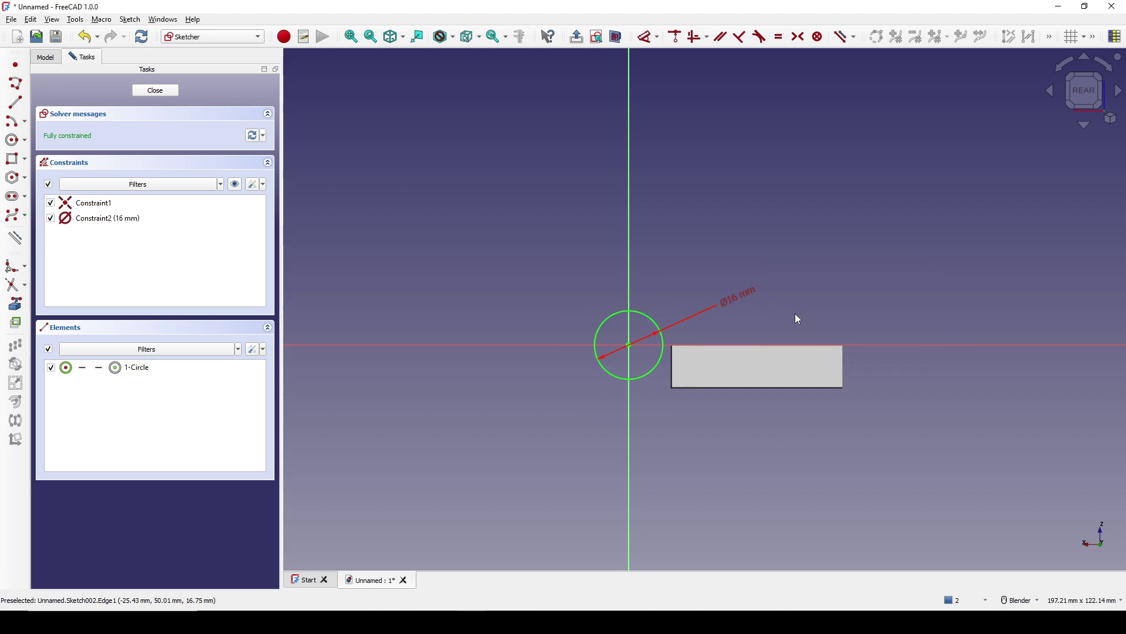
scroll(773, 305, "up", 2)
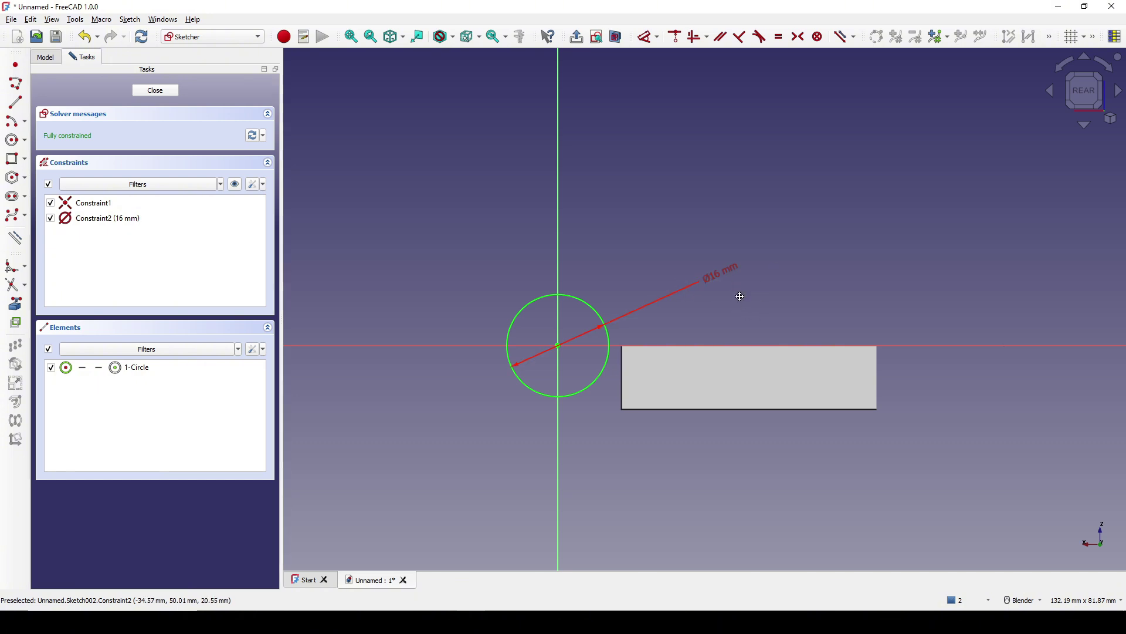
left_click(163, 93)
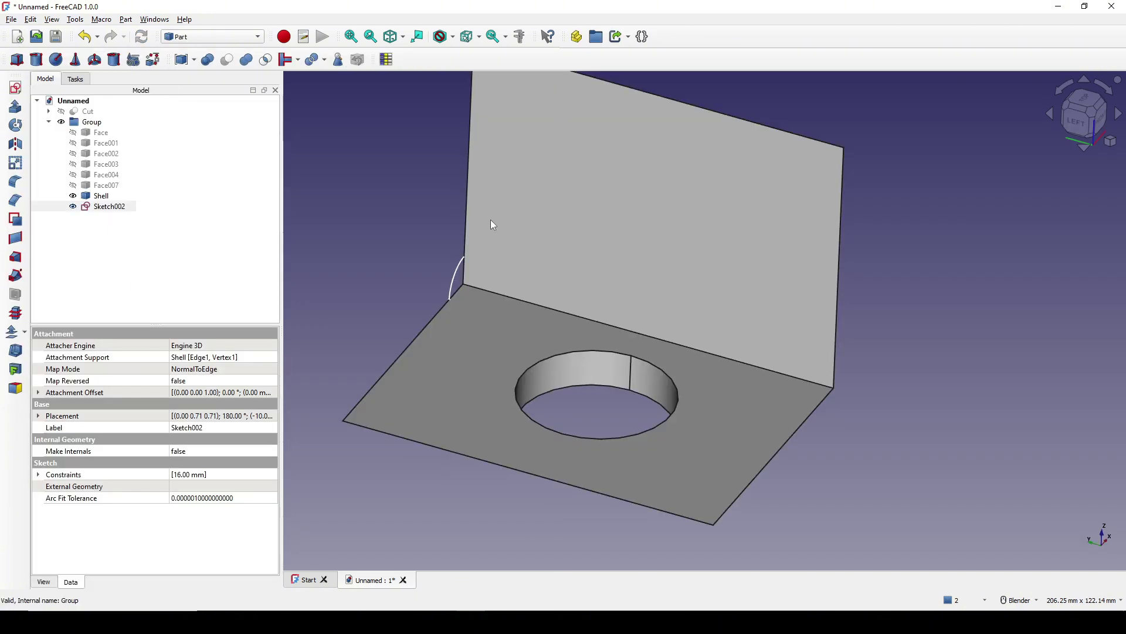
- Create another sketch attached Normal to edge on the hole's upper circular edge at its seam vertex
middle_click_drag(681, 354, 695, 385)
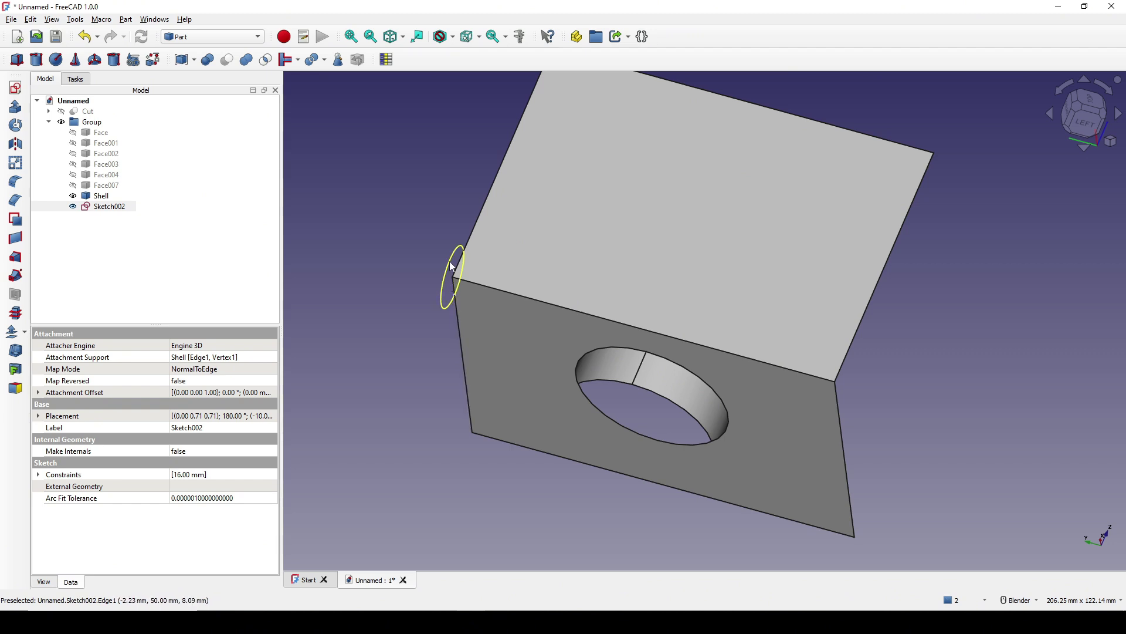
middle_click_drag(618, 310, 566, 319)
left_click(405, 330)
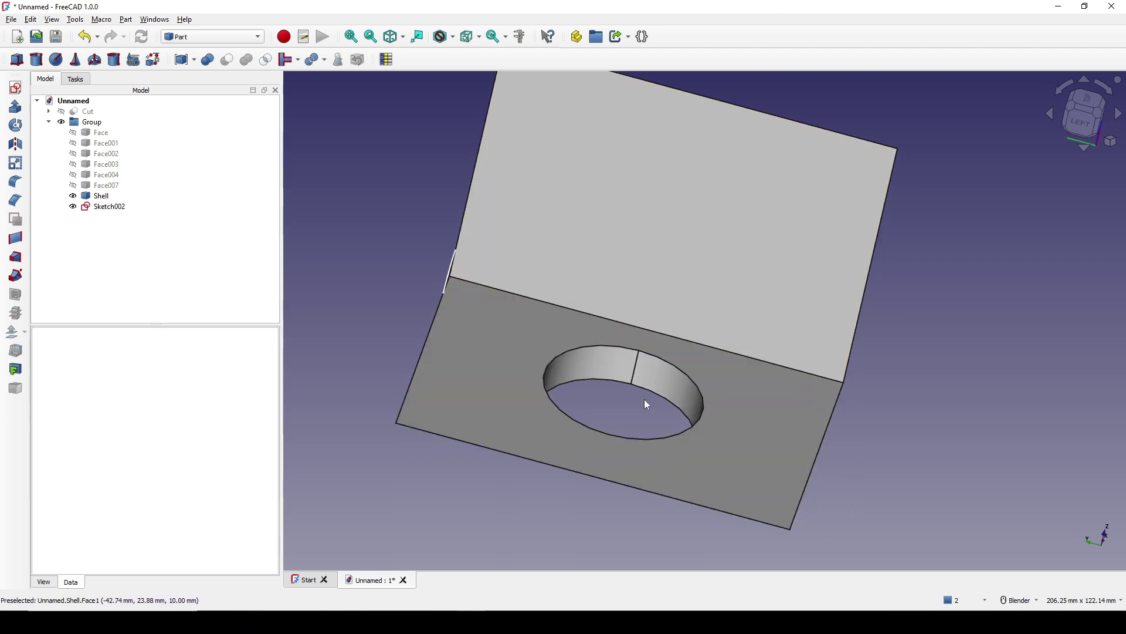
scroll(628, 394, "up", 1)
mouse_move(644, 399)
middle_mouse_down()
mouse_move(627, 394)
mouse_move(627, 406)
middle_mouse_up()
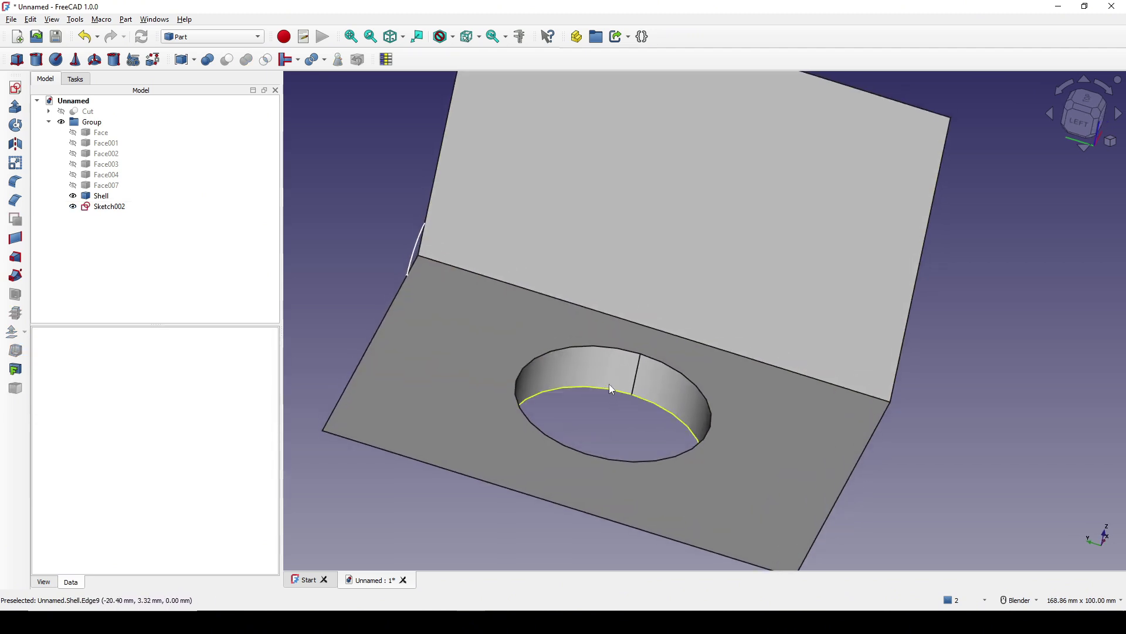
left_click(614, 350)
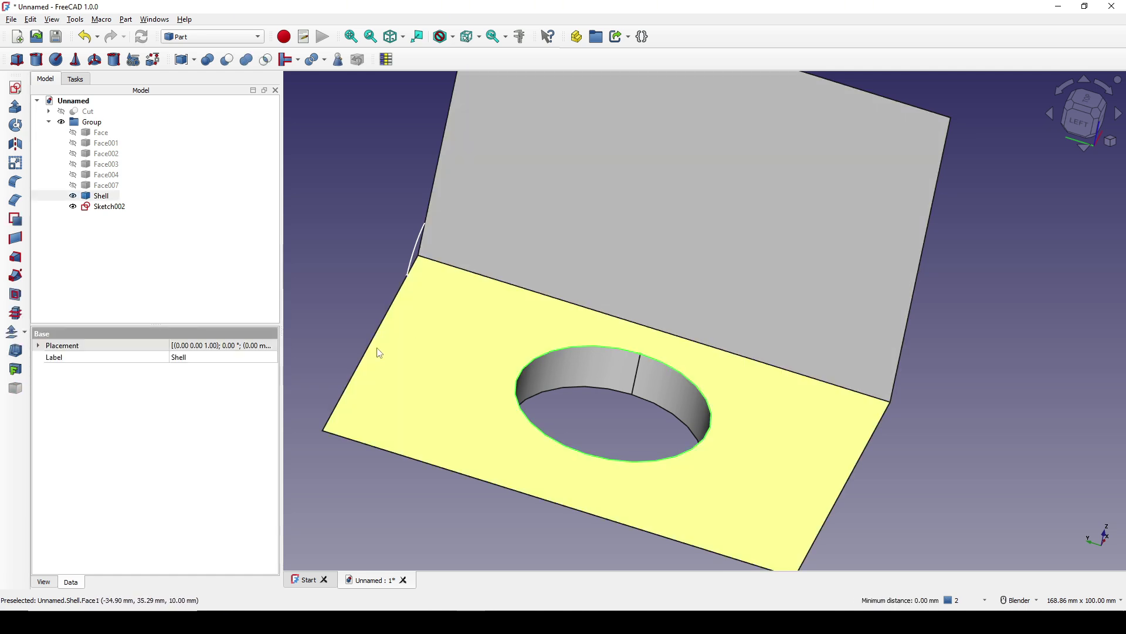
left_click(15, 87)
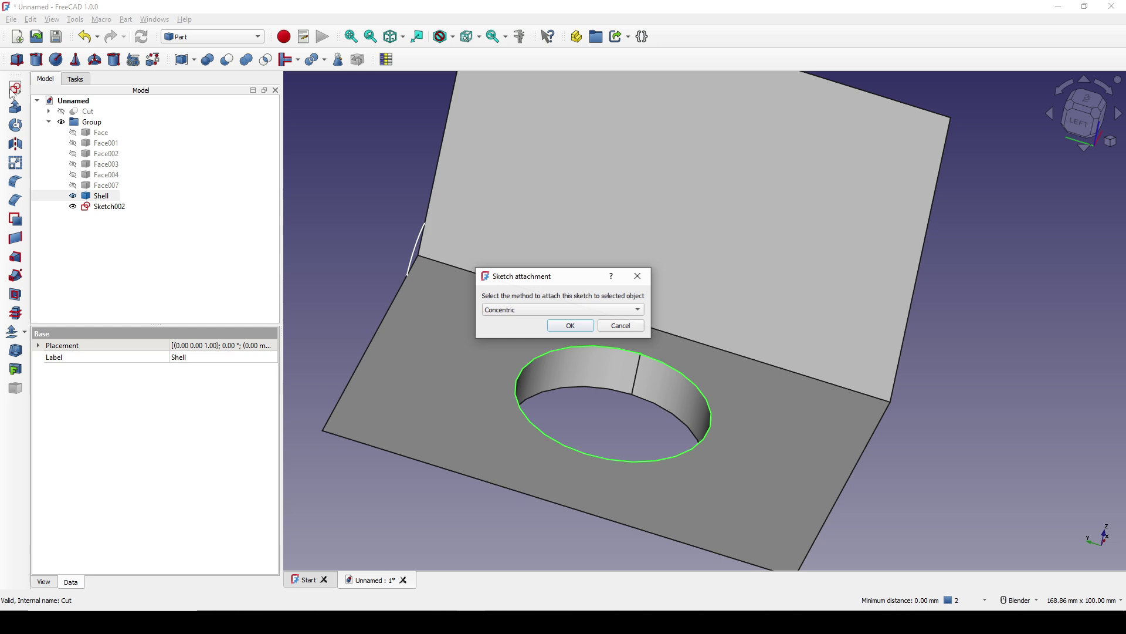
left_click(536, 311)
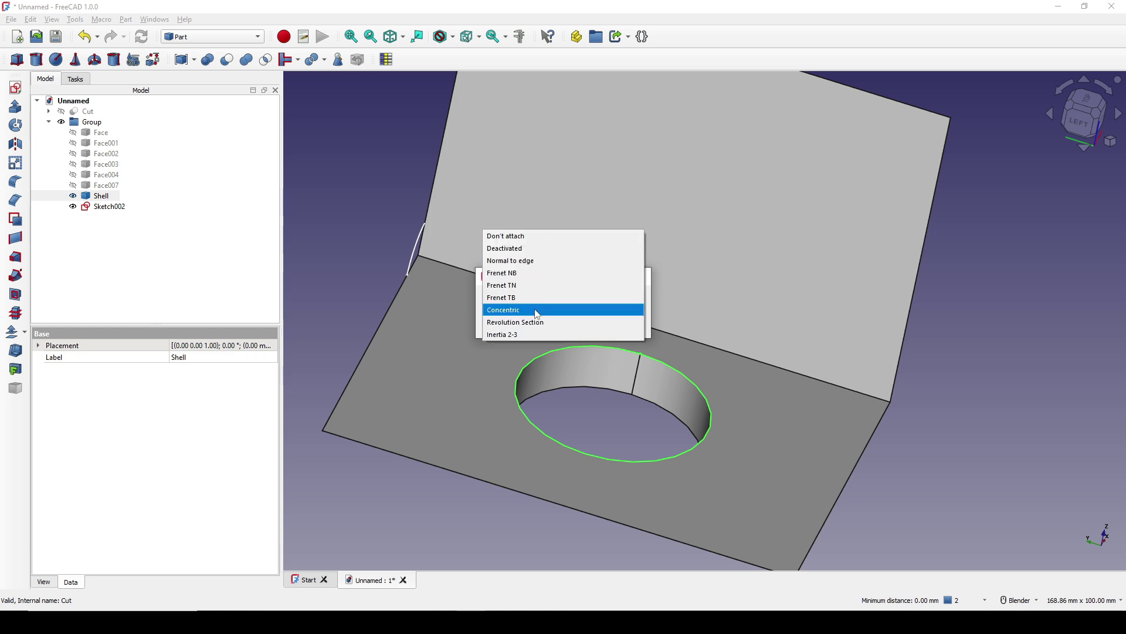
left_click(542, 262)
left_click(570, 326)
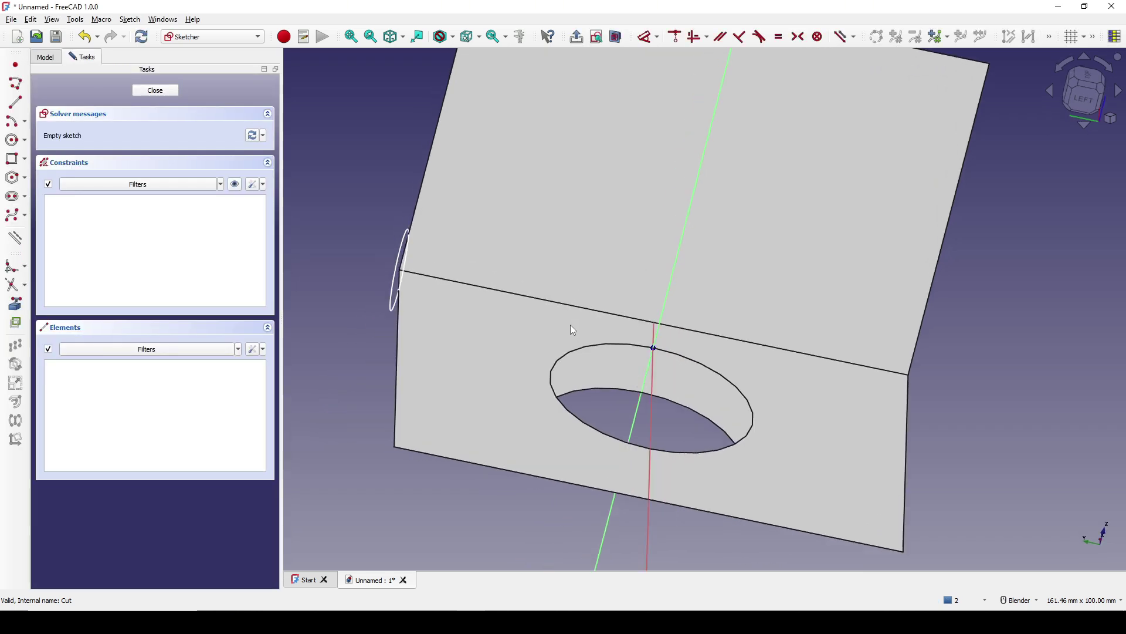
- Draw a circle centred on the origin at the hole's rim, constrain its diameter to 16 mm, and close the sketch
scroll(672, 348, "up", 3)
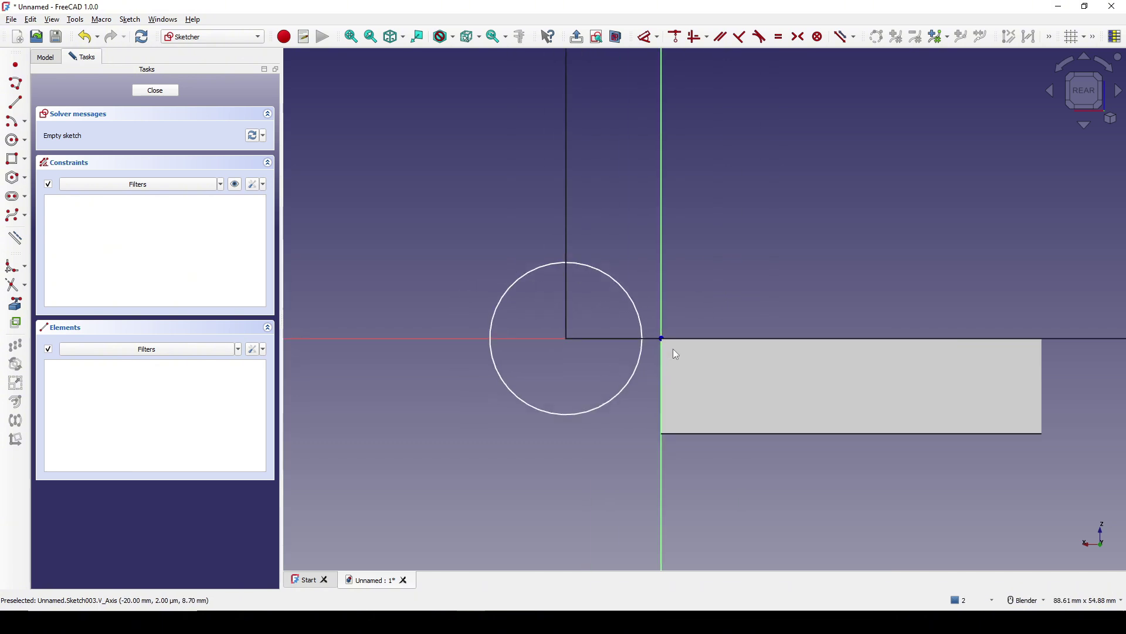
left_click(15, 144)
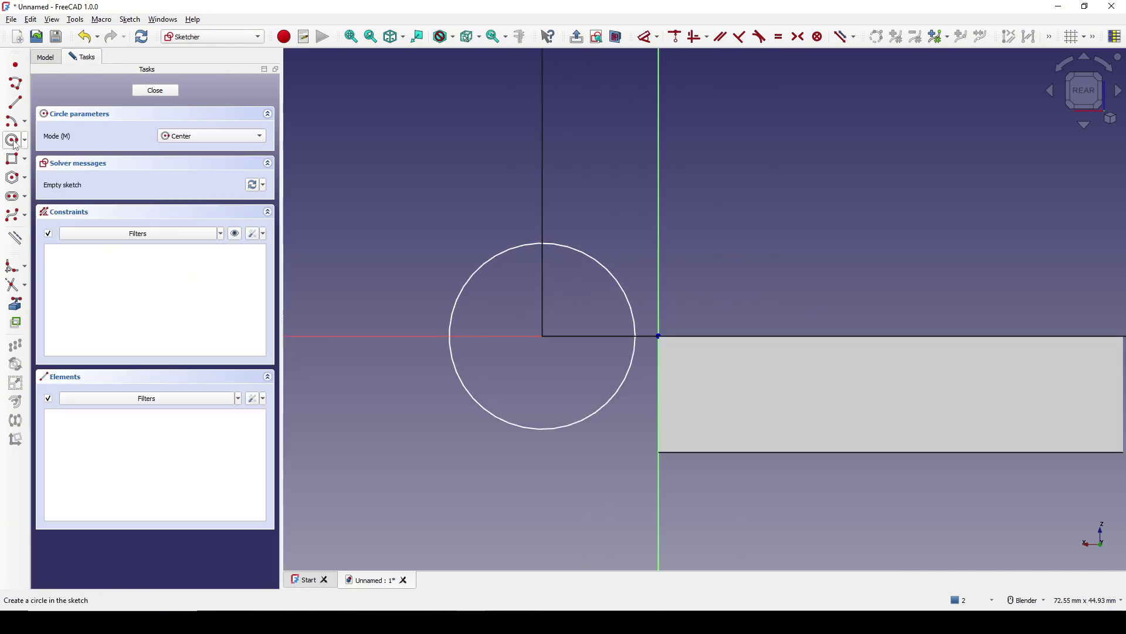
left_click(659, 336)
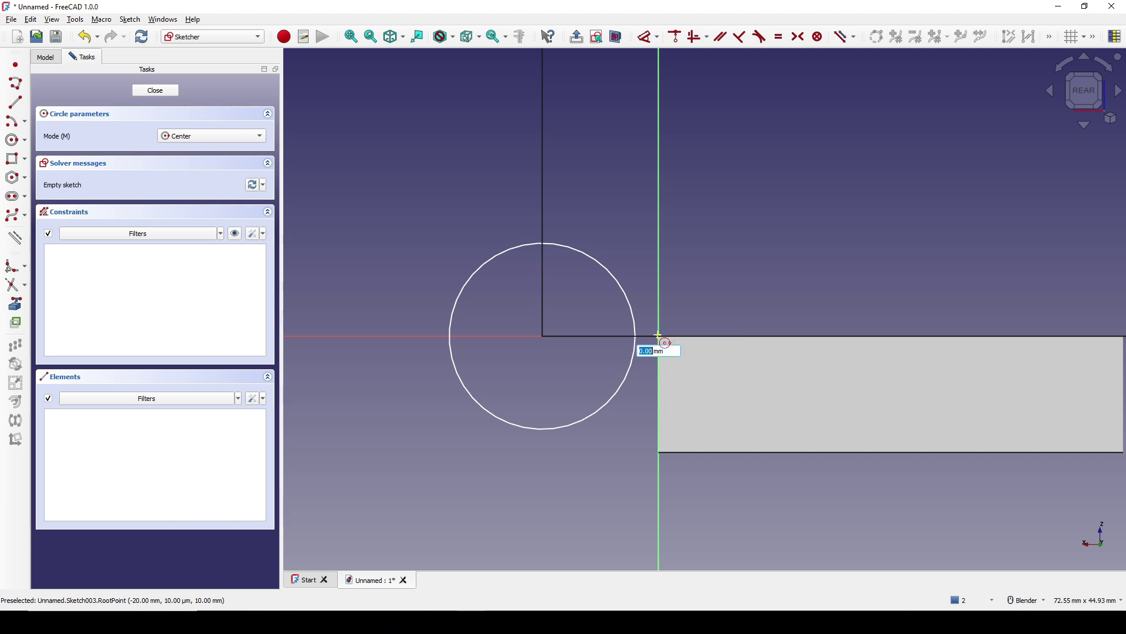
left_click(740, 303)
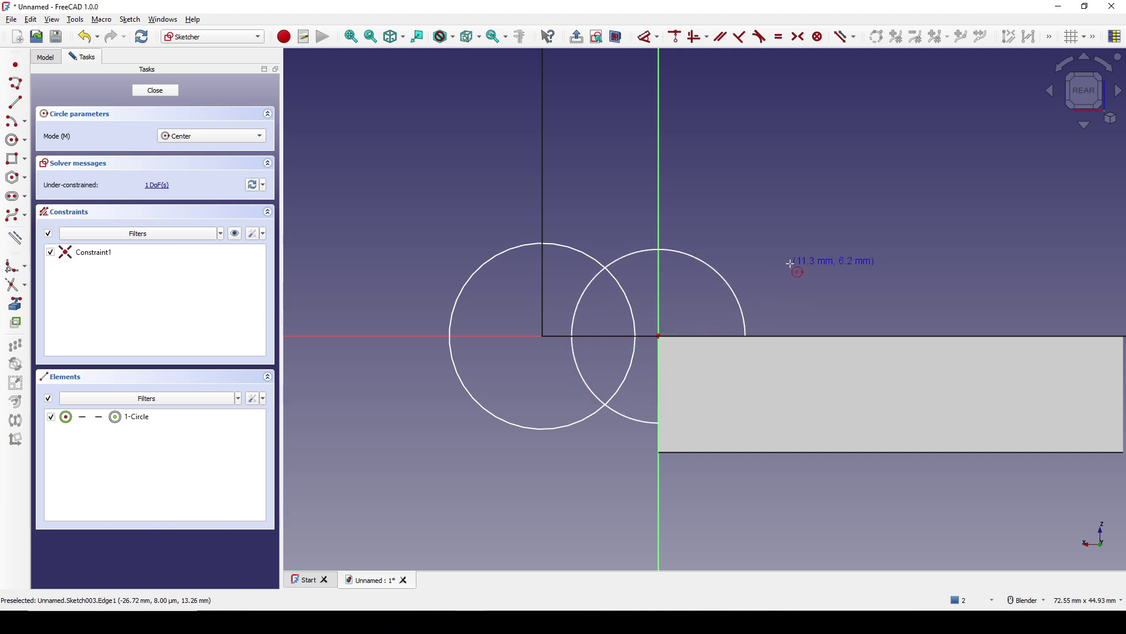
left_click(733, 296)
type("d16mm")
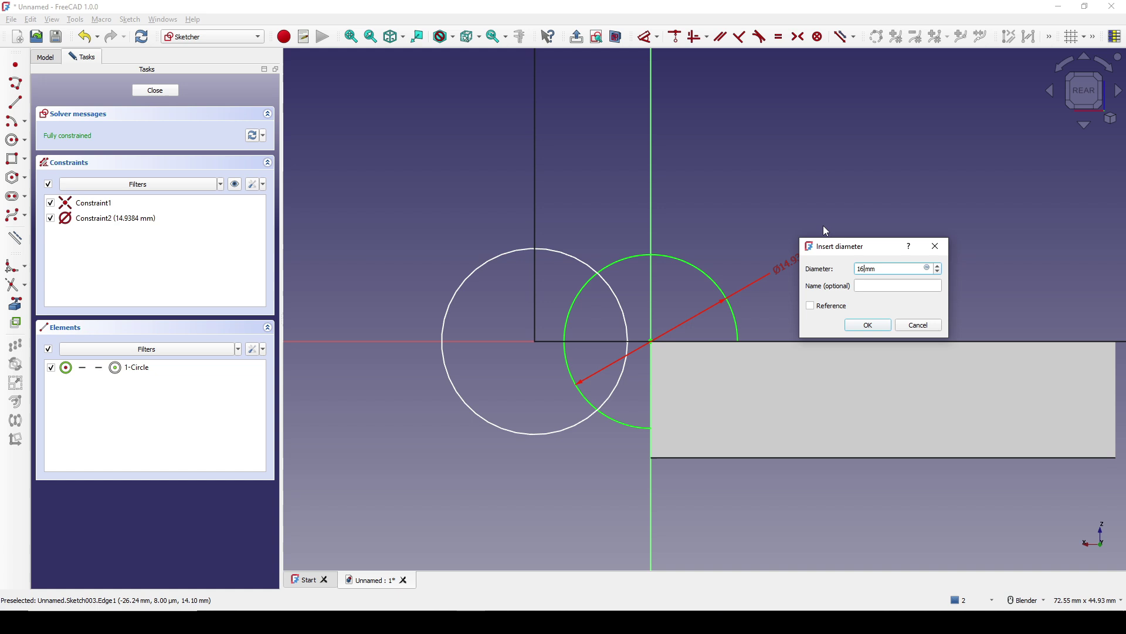
key("Return")
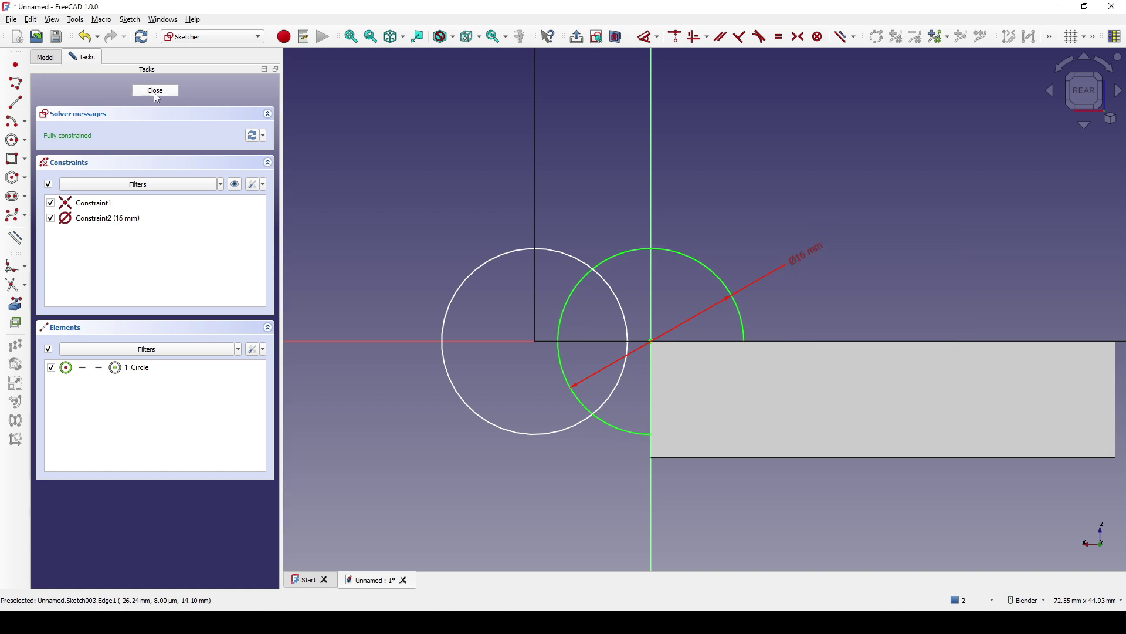
left_click(154, 91)
- Sweep the corner circle Sketch002 along the shell's inner corner edge with Create solid enabled and Frenet disabled
mouse_move(776, 322)
middle_mouse_down()
mouse_move(536, 375)
mouse_move(913, 421)
middle_mouse_up()
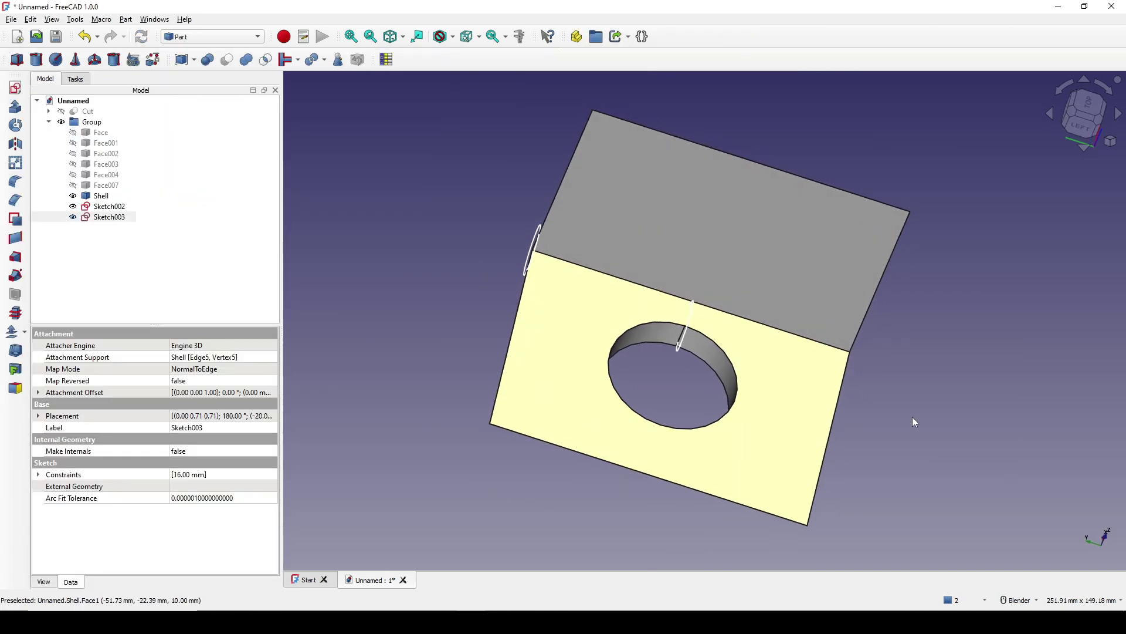
left_click(955, 381)
mouse_move(956, 381)
middle_mouse_down()
mouse_move(940, 357)
mouse_move(874, 379)
mouse_move(869, 359)
middle_mouse_up()
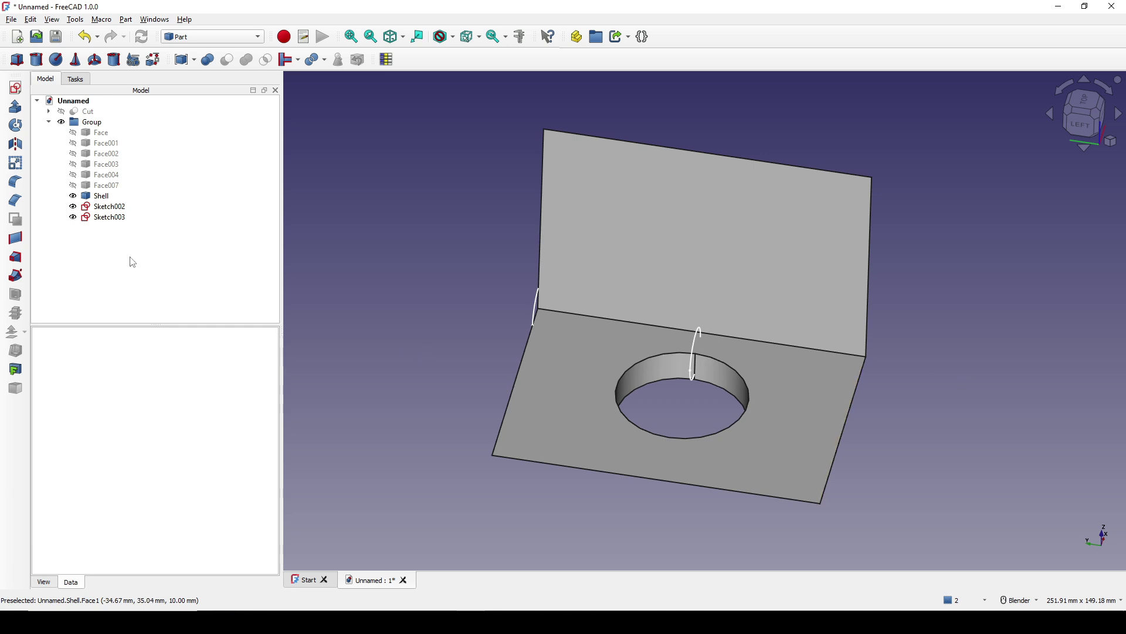
left_click(12, 277)
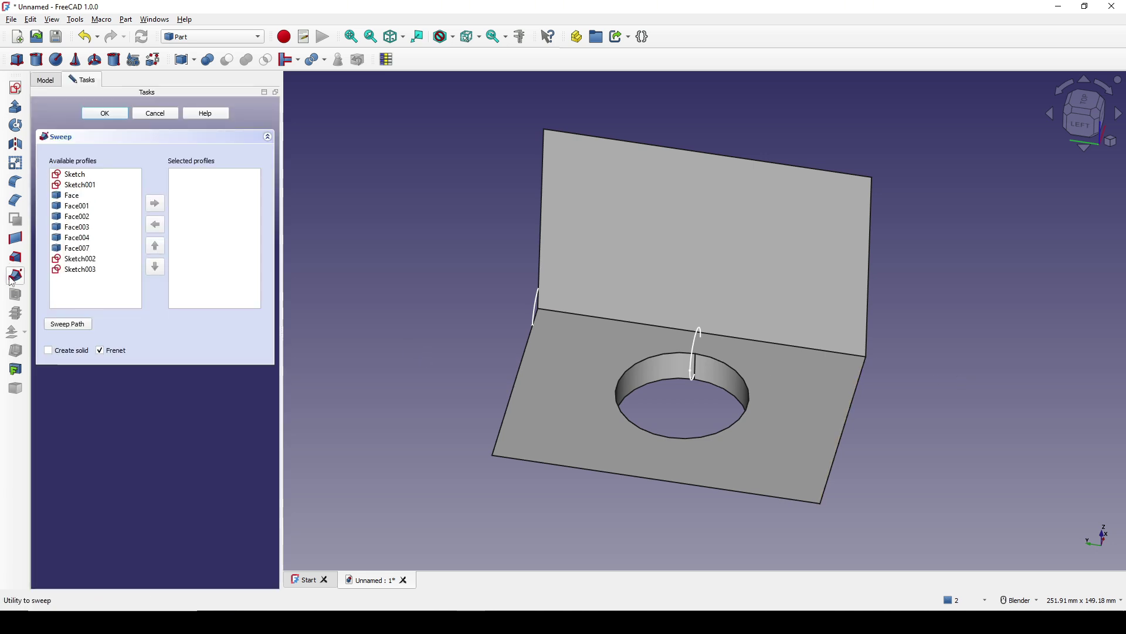
double_click(87, 262)
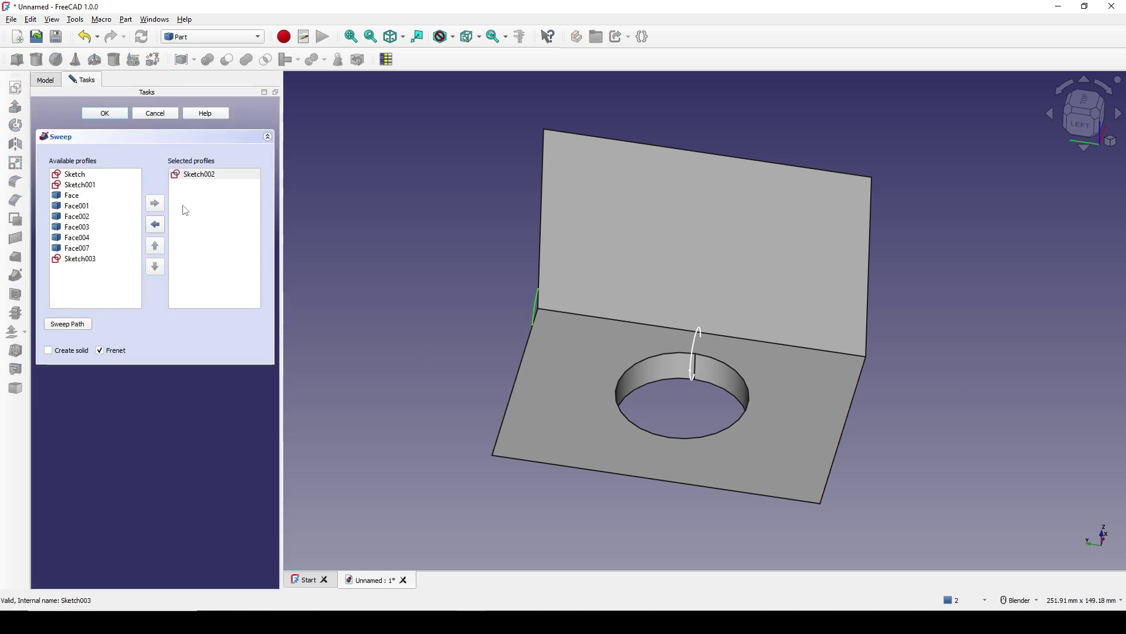
left_click(82, 324)
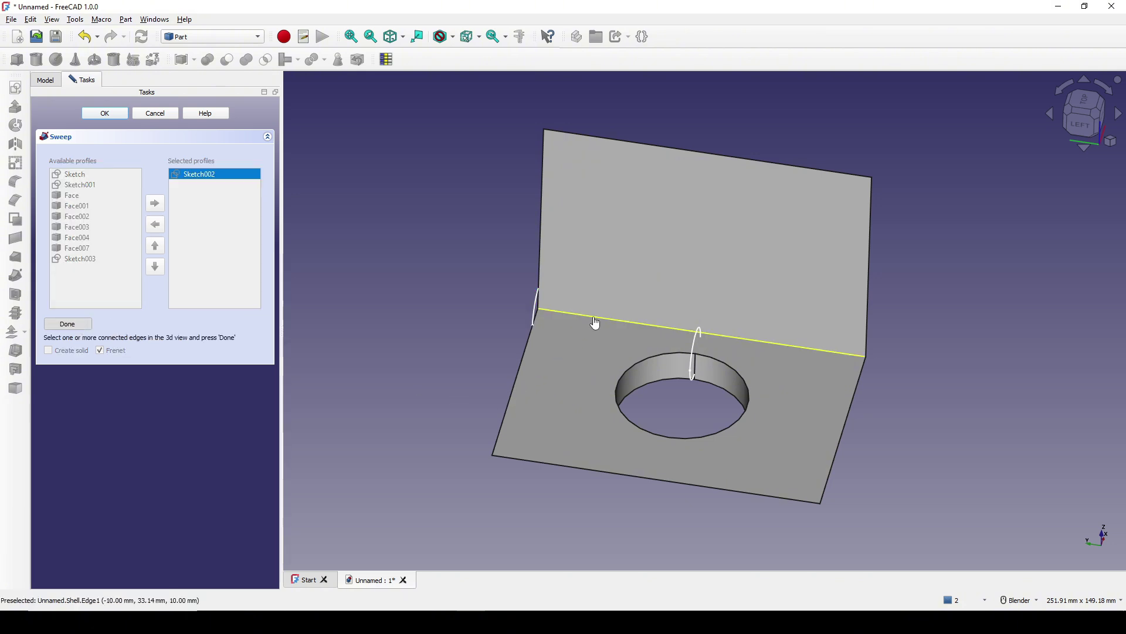
left_click(593, 316)
left_click(68, 324)
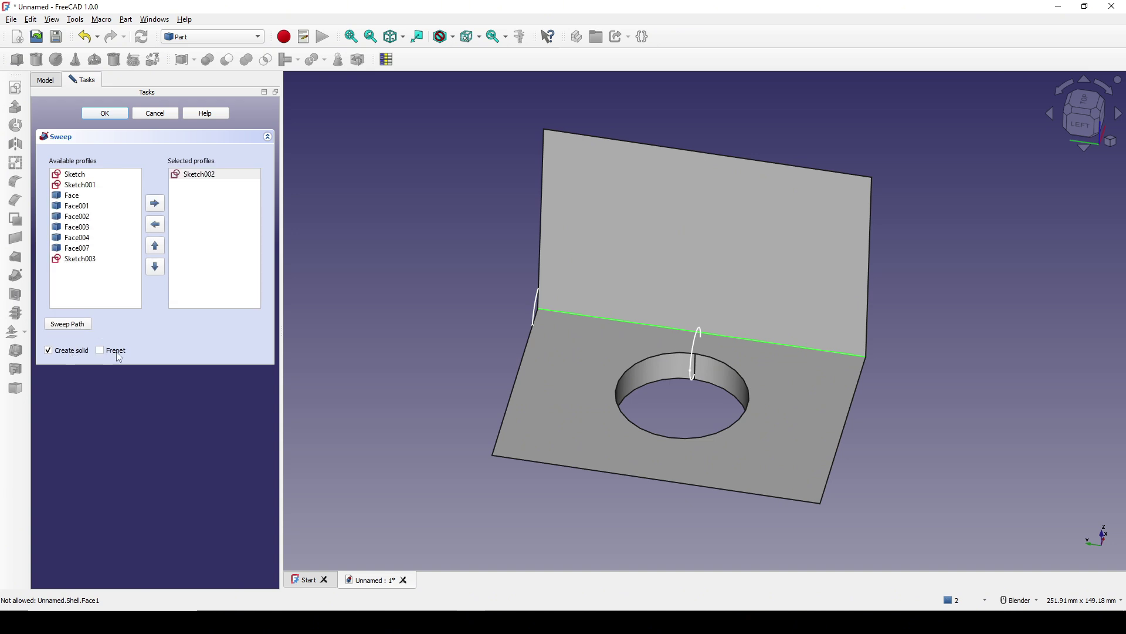
left_click(111, 112)
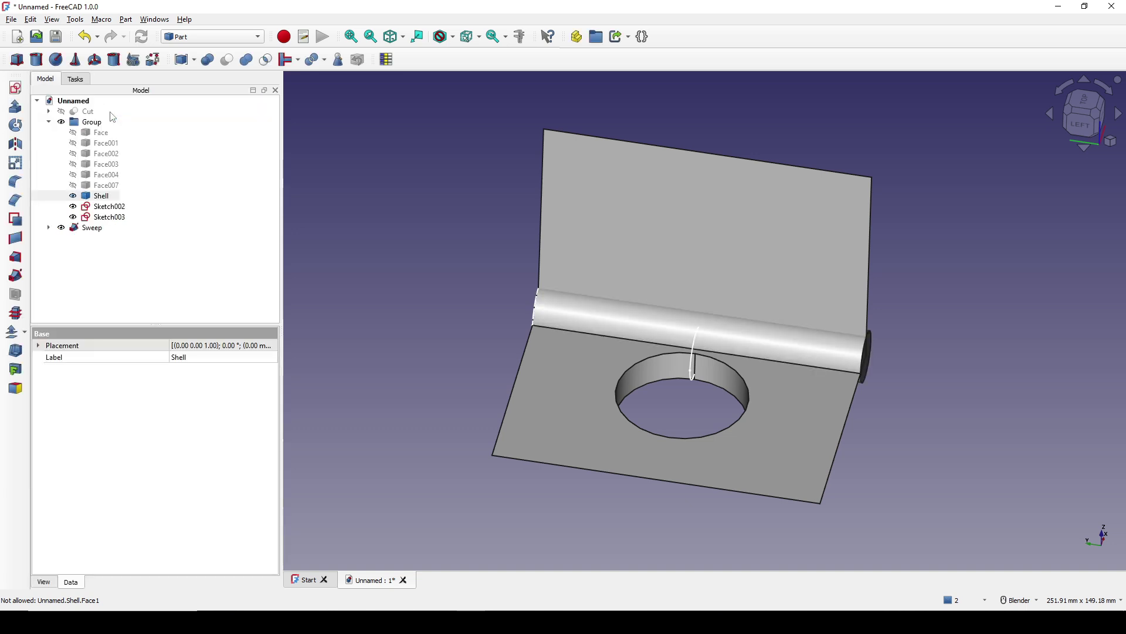
mouse_move(788, 477)
middle_mouse_down()
mouse_move(679, 455)
mouse_move(768, 472)
middle_mouse_up()
left_click(944, 482)
middle_click_drag(944, 483, 866, 465)
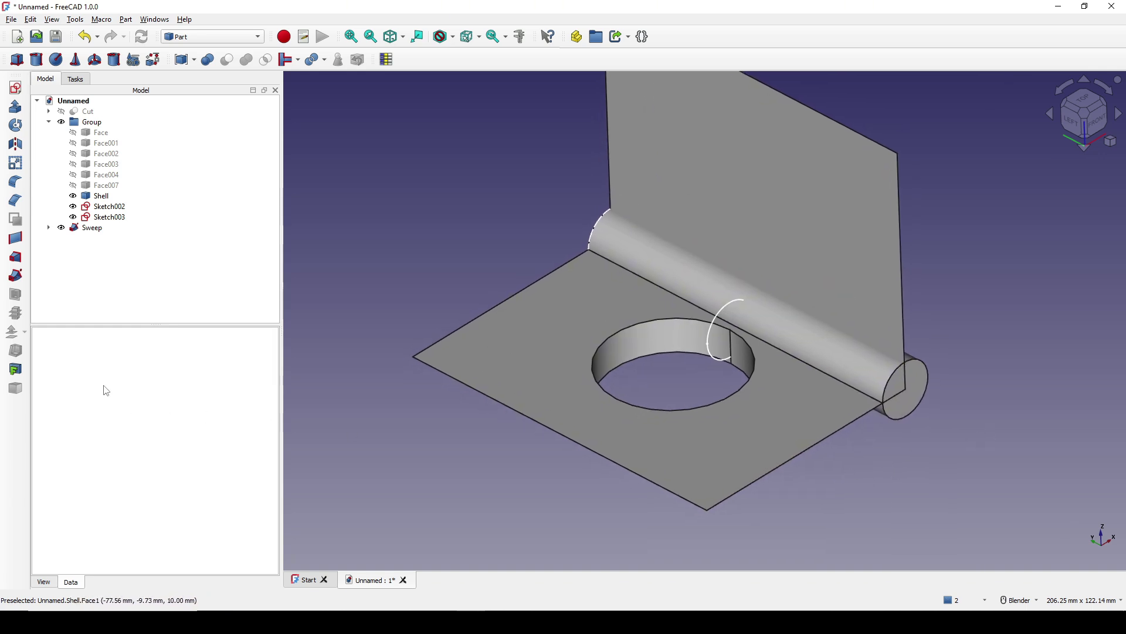
- Sweep the hole circle Sketch003 along the hole's upper circular edge with Create solid enabled and Frenet disabled
left_click(15, 277)
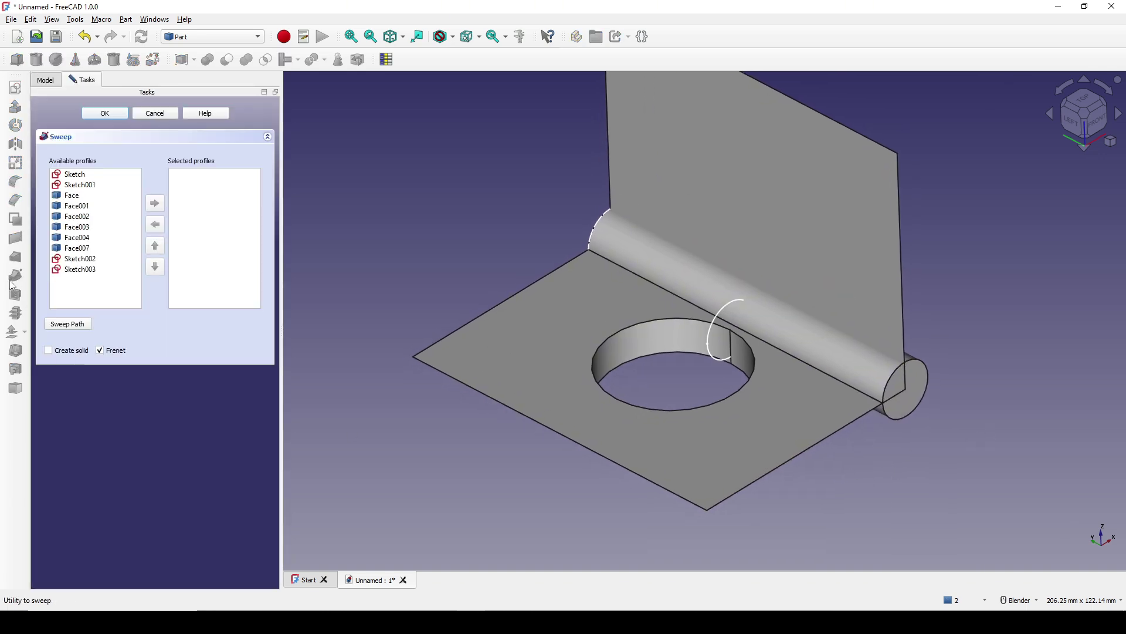
left_click(94, 271)
double_click(98, 273)
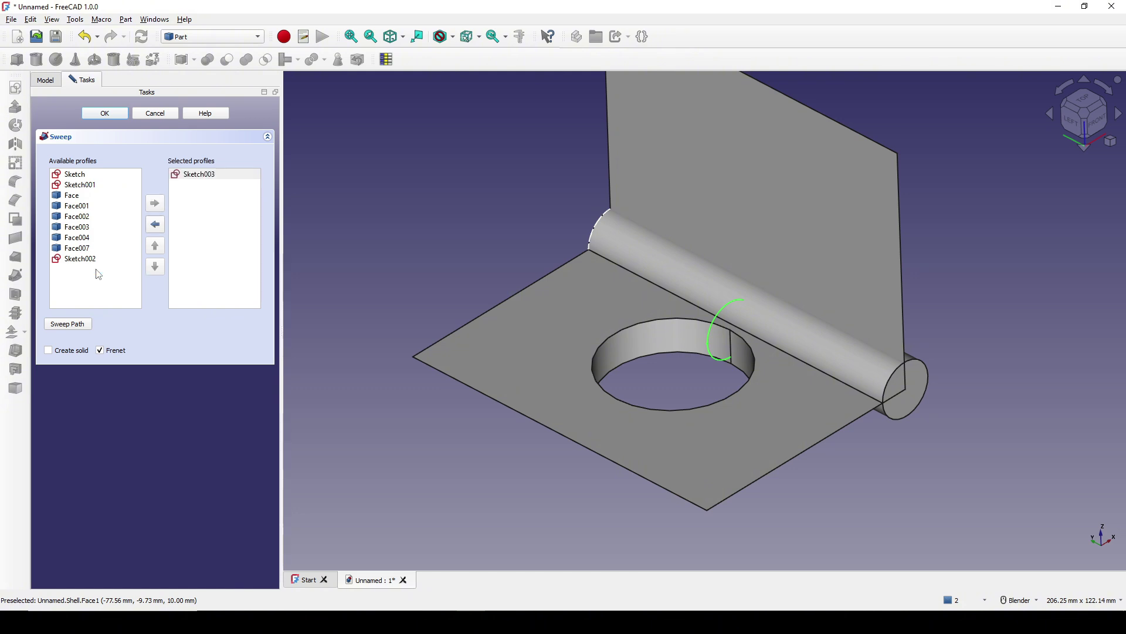
left_click(88, 326)
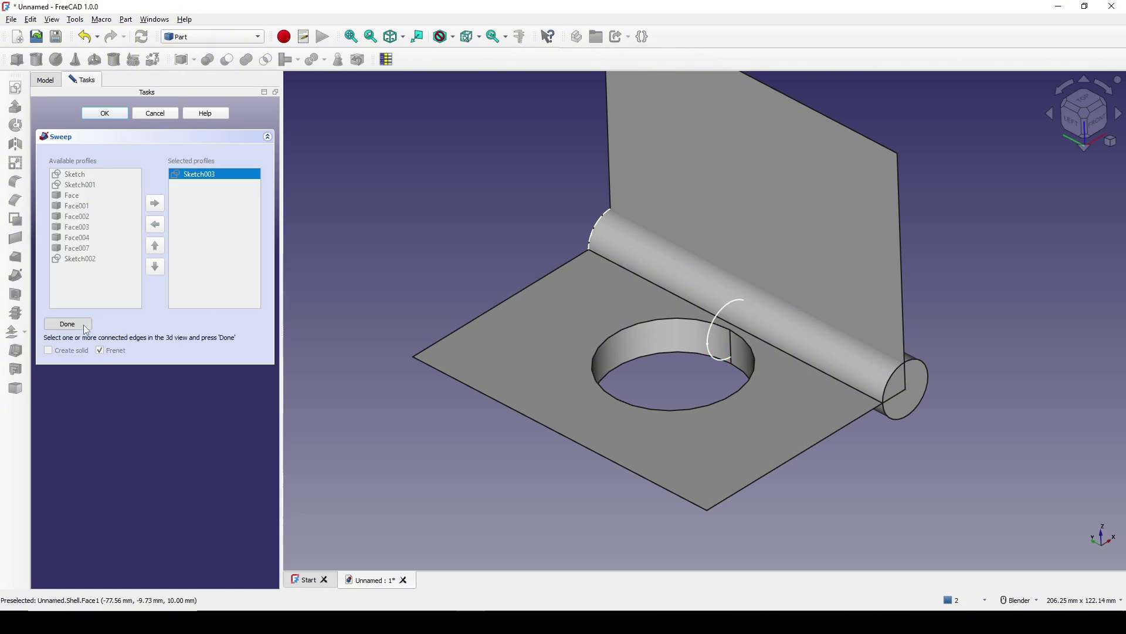
left_click(627, 329)
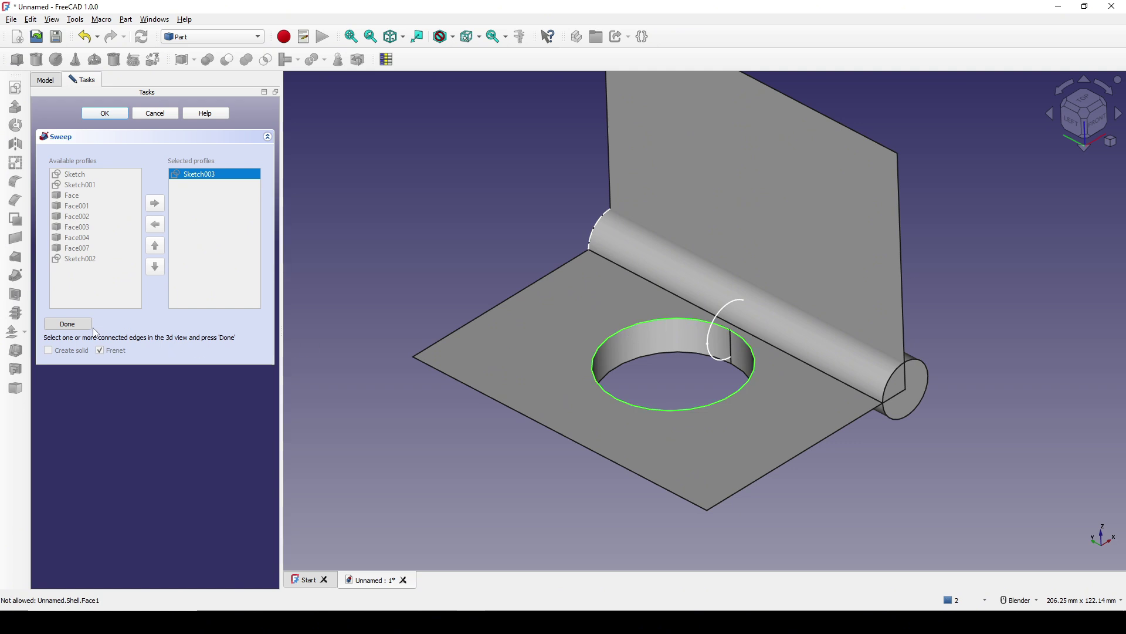
left_click(74, 325)
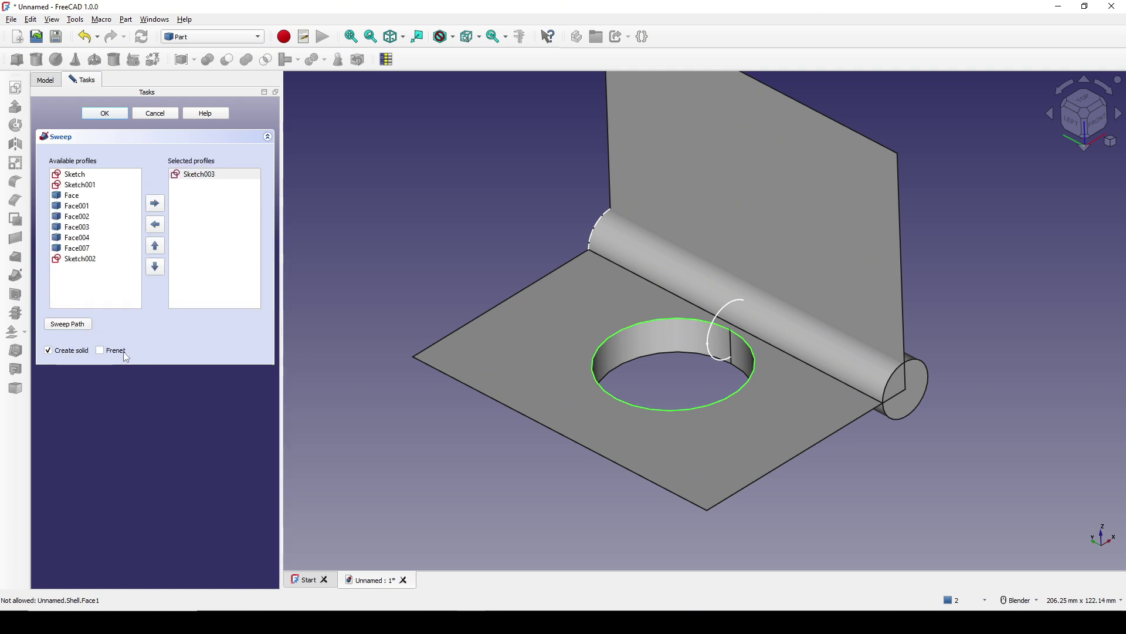
left_click(104, 117)
- Cut the ring-shaped sweep around the hole from the shell with a Boolean Cut
middle_click_drag(445, 326, 744, 488)
left_click(716, 465)
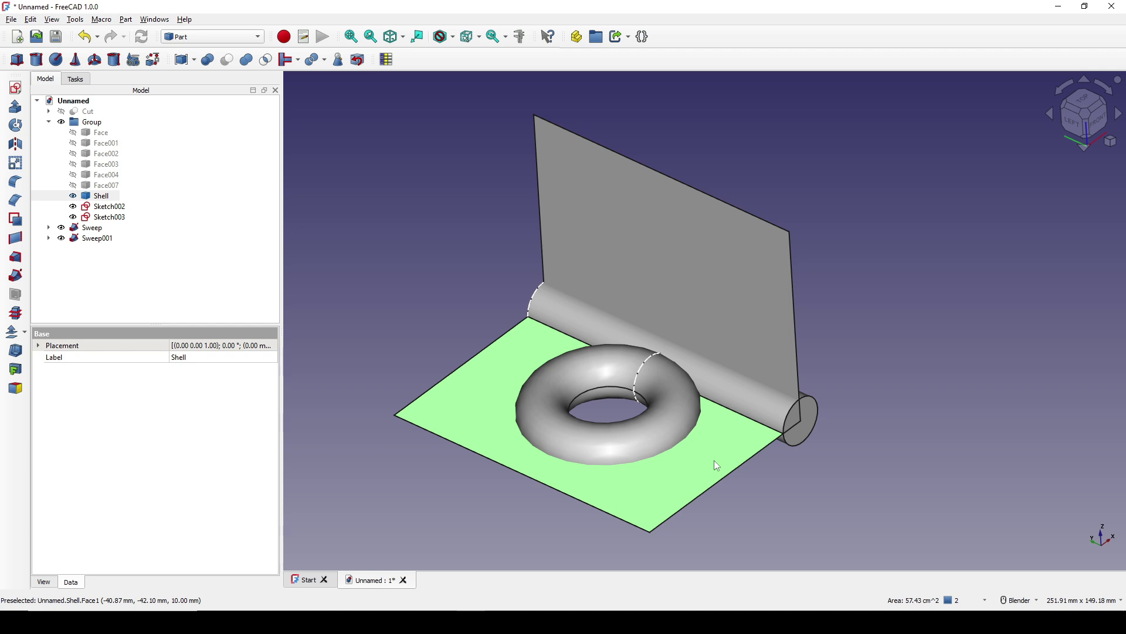
left_click(652, 445, "ctrl")
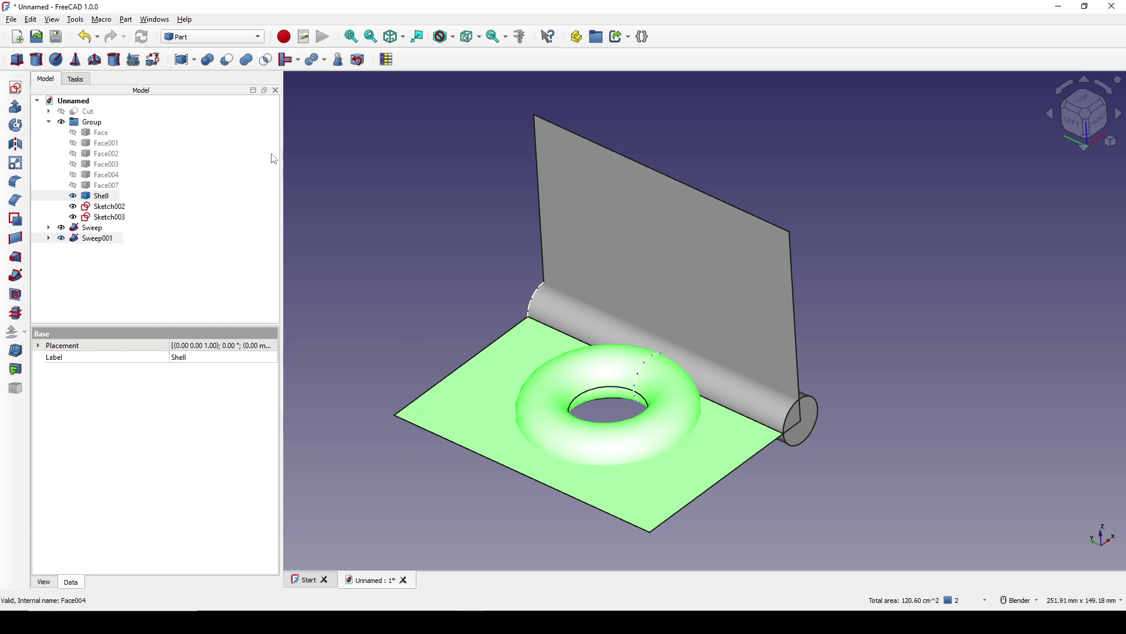
left_click(231, 63)
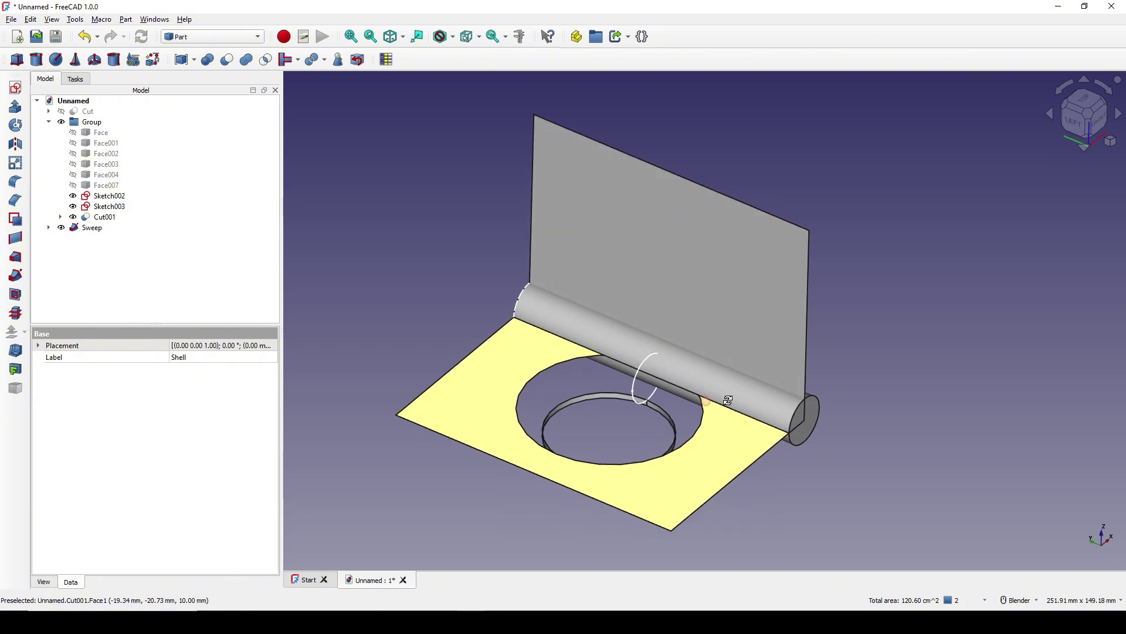
- Cut the cylindrical corner sweep from the already trimmed shell
left_click(717, 447)
left_click(715, 443)
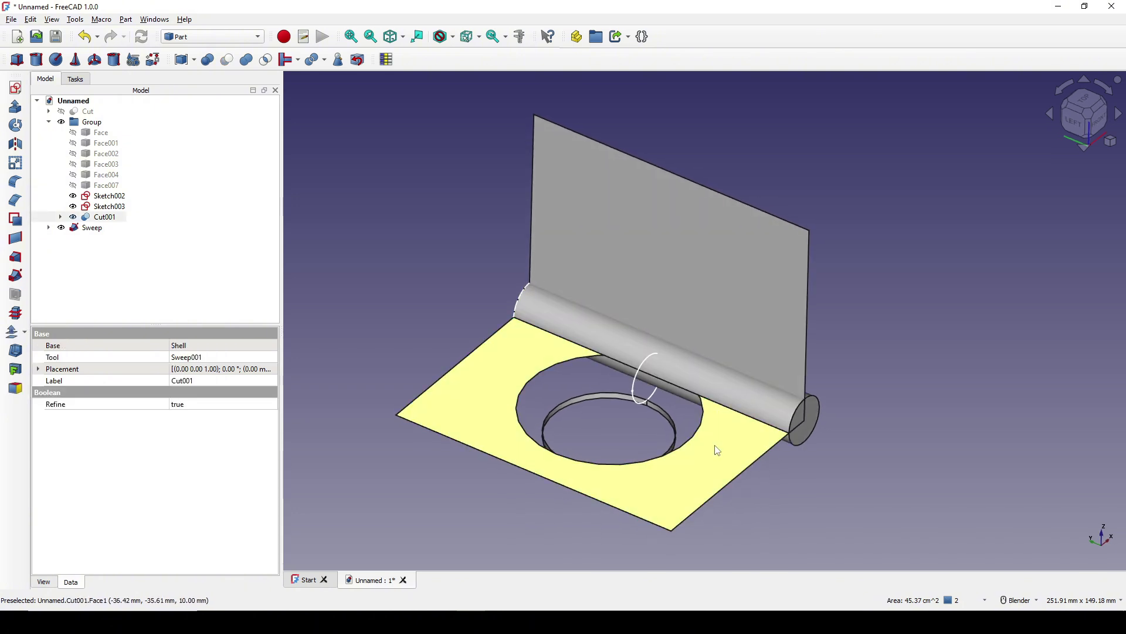
left_click(728, 429)
left_click(739, 407, "ctrl")
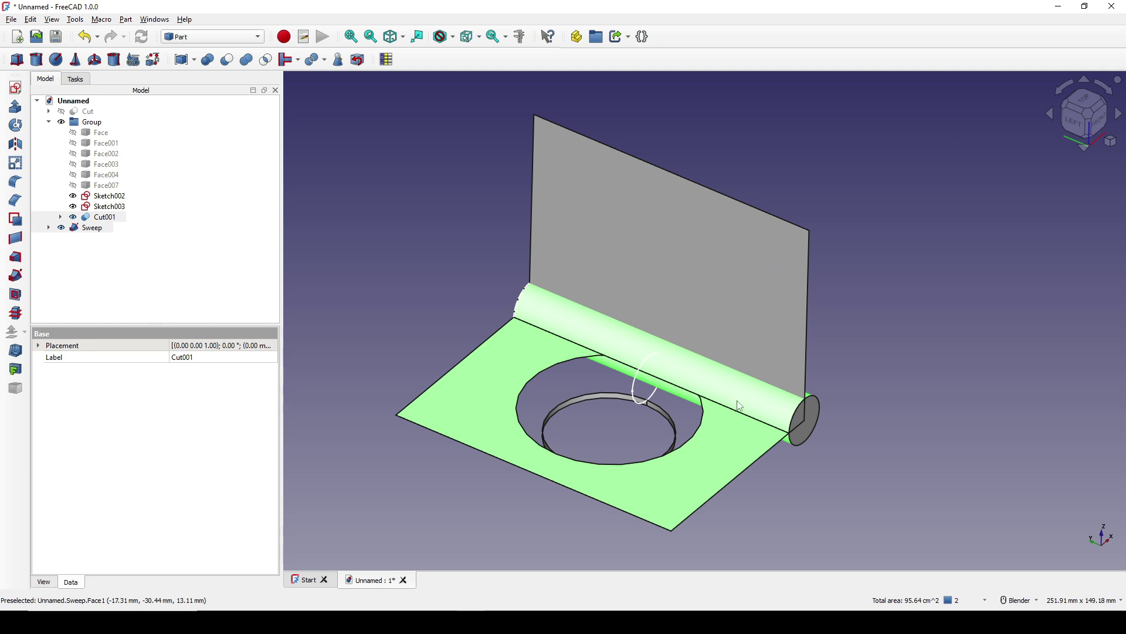
left_click(227, 60)
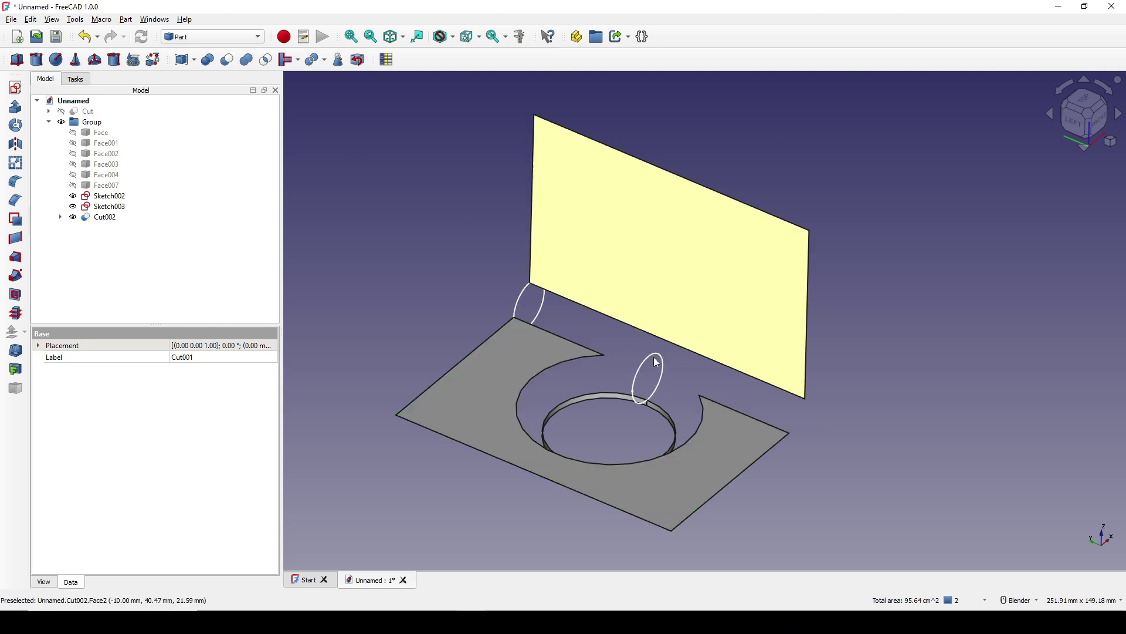
- Hide the two circle sketches Sketch002 and Sketch003
mouse_move(721, 460)
middle_mouse_down()
mouse_move(850, 463)
mouse_move(461, 445)
mouse_move(696, 465)
middle_mouse_up()
left_click(621, 375)
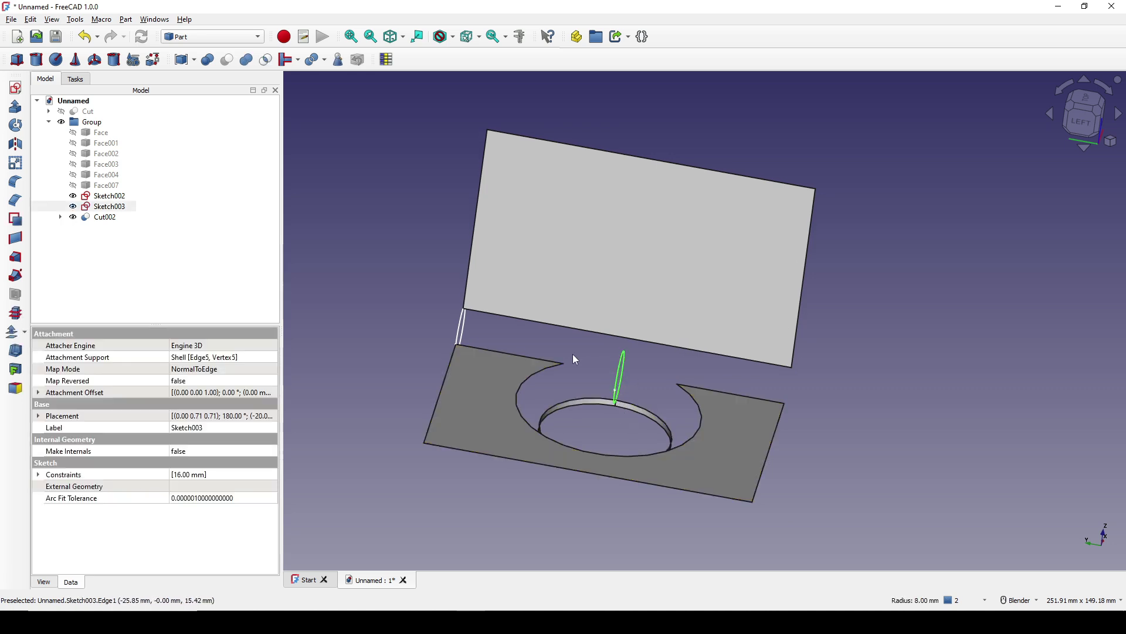
left_click(462, 322, "ctrl")
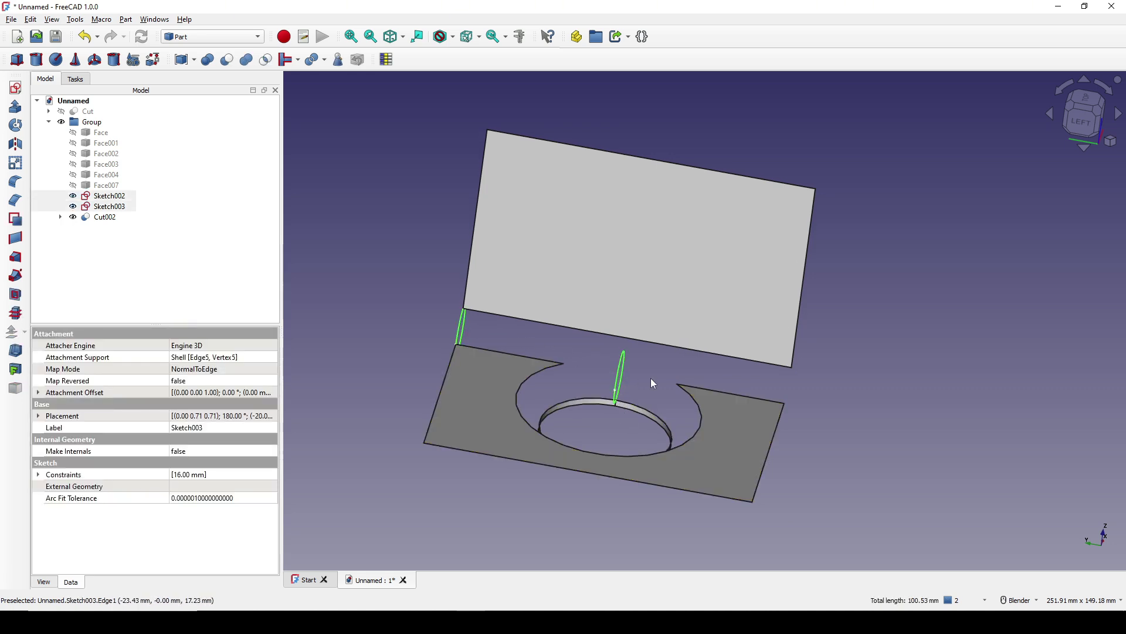
middle_click_drag(650, 378, 599, 383)
key("space")
middle_click_drag(702, 404, 673, 512)
key("Print")
left_click_drag(357, 198, 884, 556)
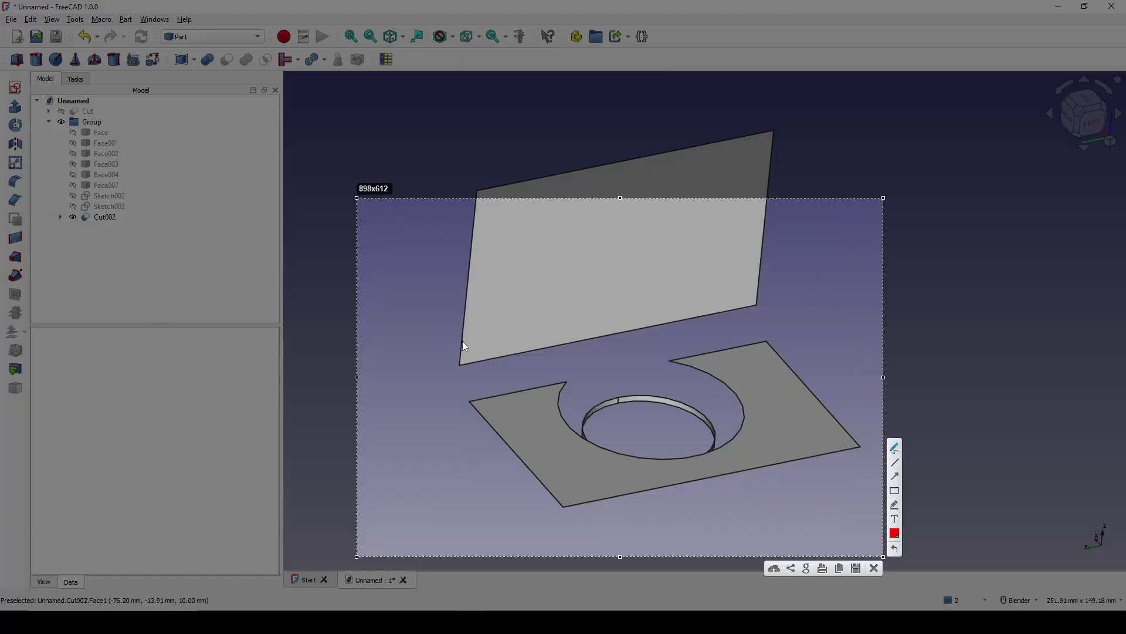
left_click_drag(463, 345, 477, 406)
left_click_drag(468, 383, 593, 363)
left_click(872, 565)
- Switch to the Surface workbench and create a blend curve between matching side edges of the vertical and horizontal faces
scroll(698, 421, "up", 3)
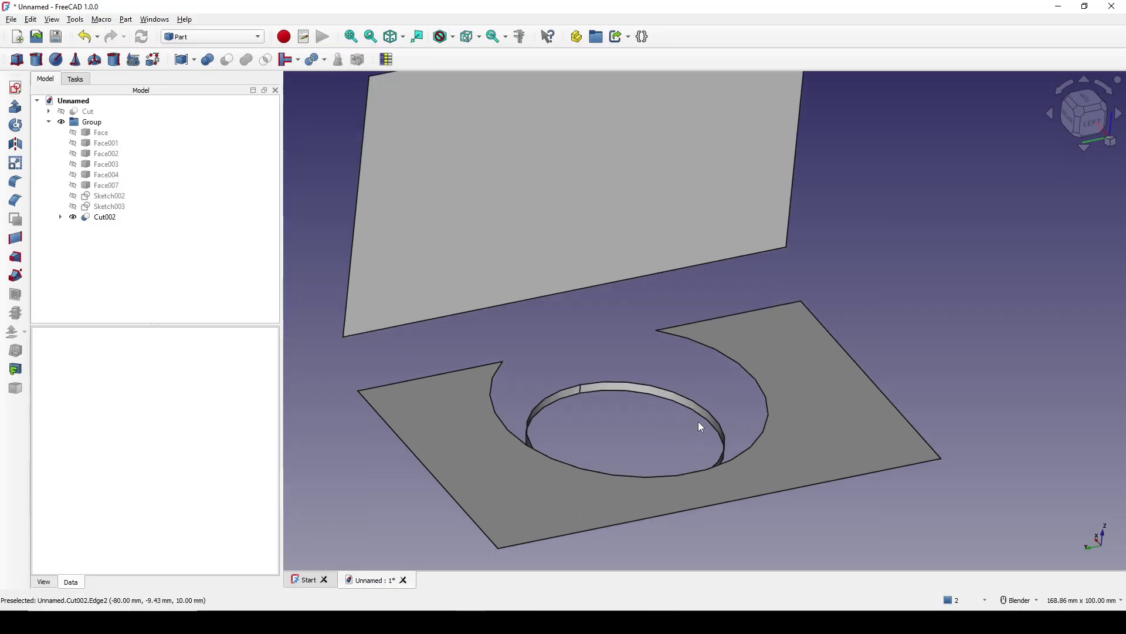
scroll(953, 320, "down", 2)
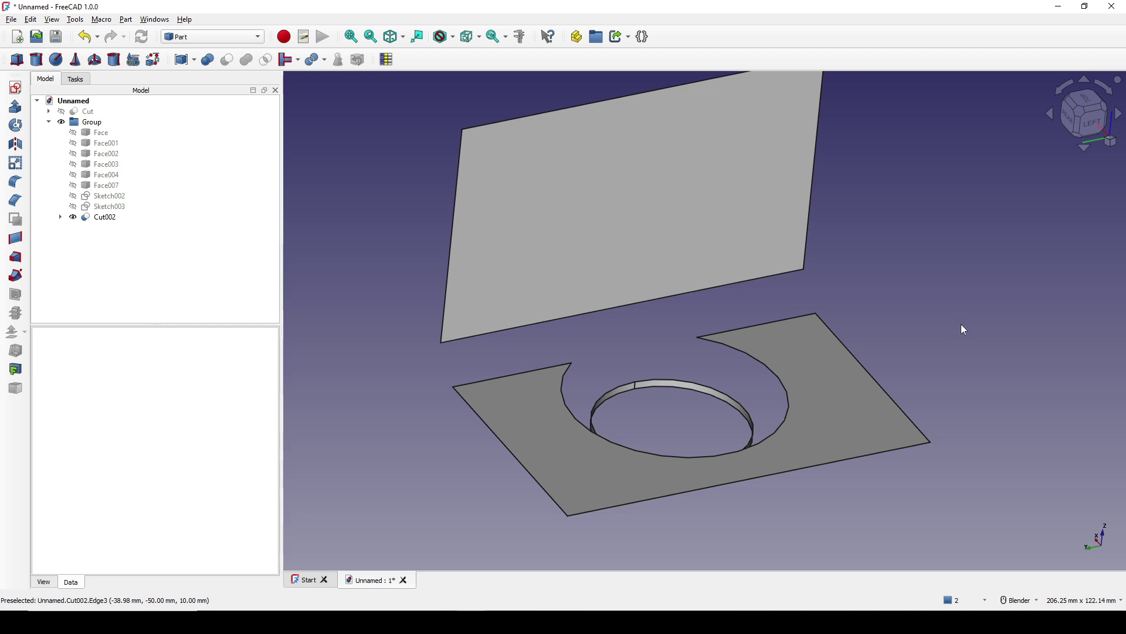
left_click(215, 37)
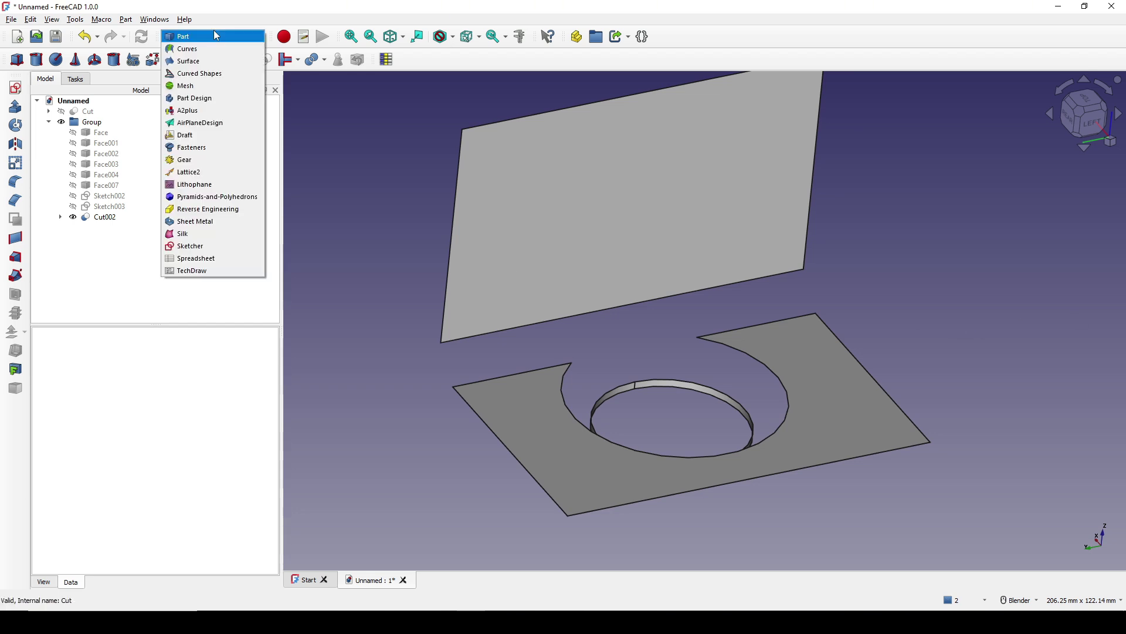
left_click(188, 61)
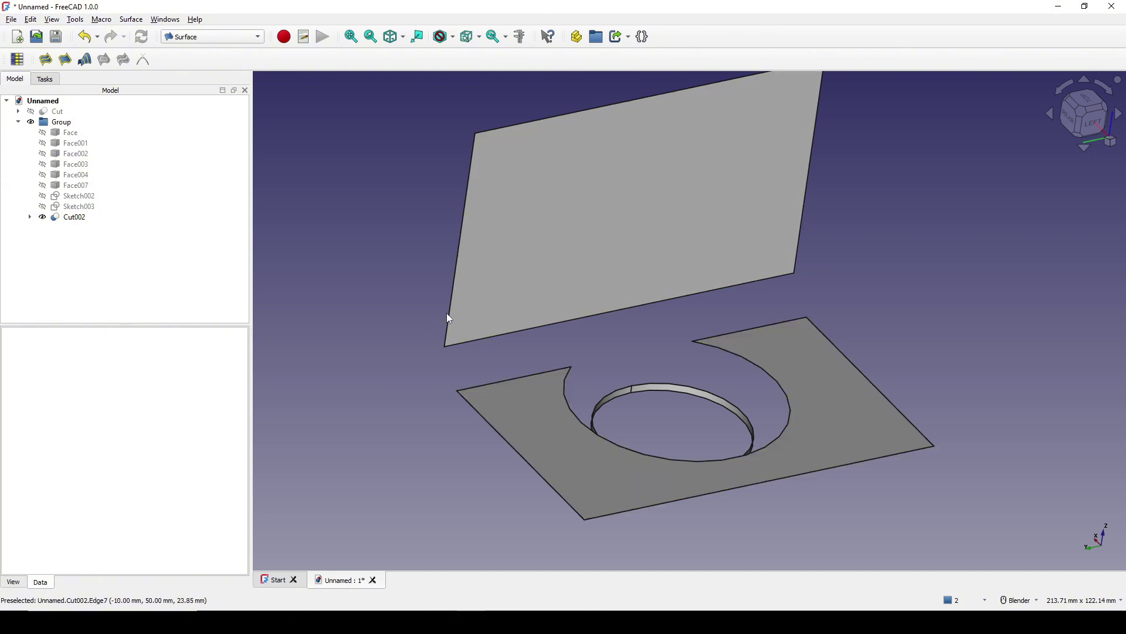
left_click(450, 318)
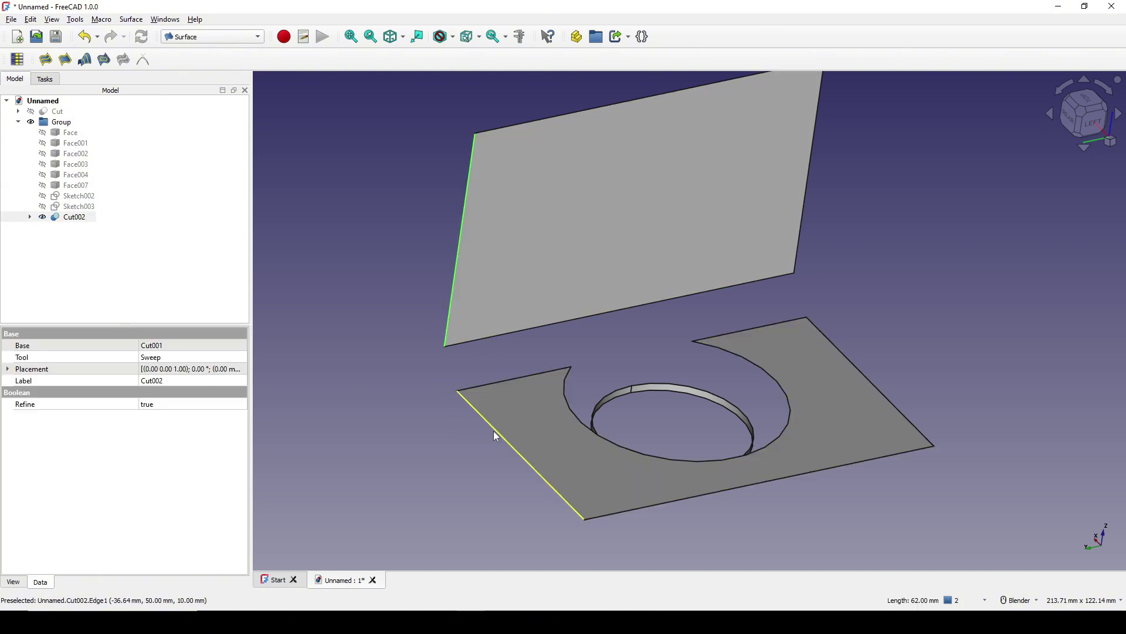
left_click(493, 432, "ctrl")
left_click(143, 59)
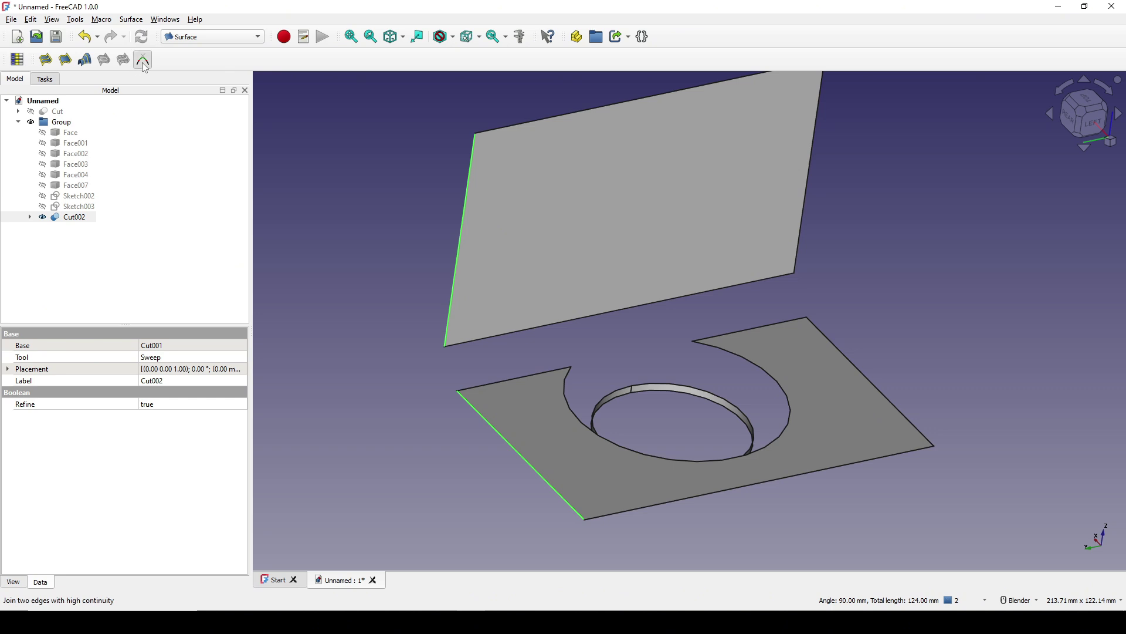
middle_click_drag(572, 330, 575, 322)
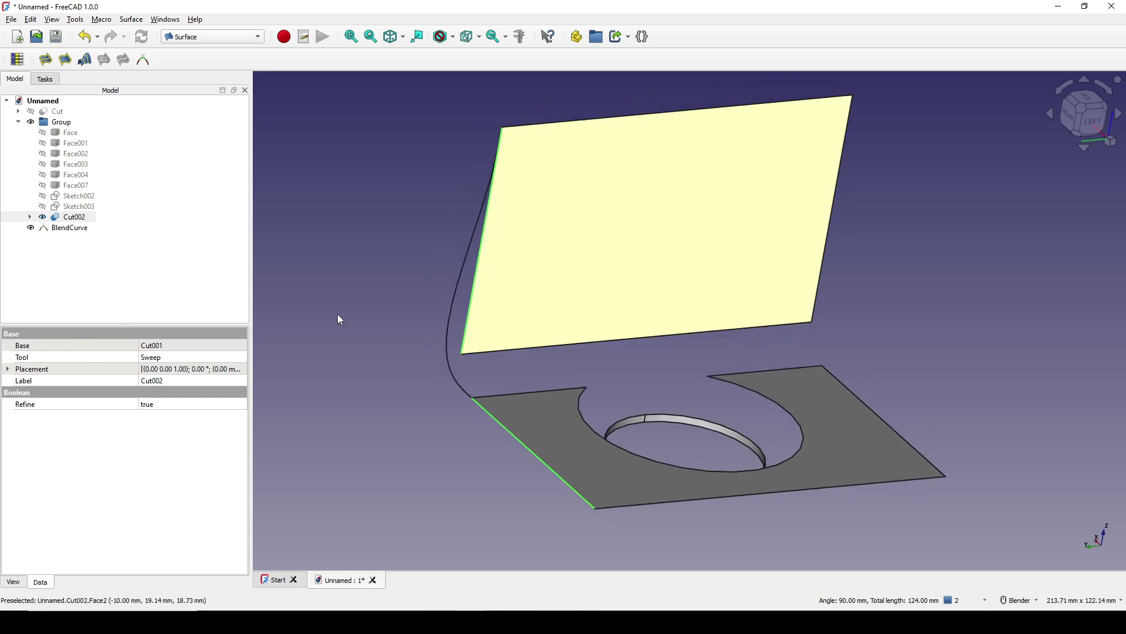
- Set the blend curve's Start Size and End Size to 0
left_click(64, 229)
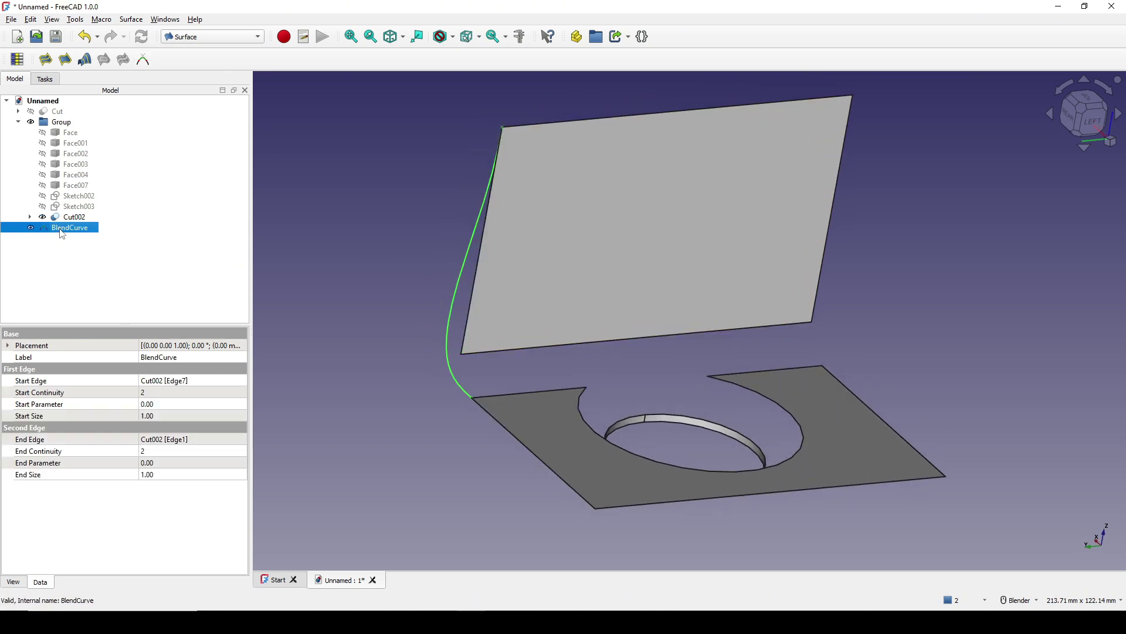
left_click(179, 415)
type("0")
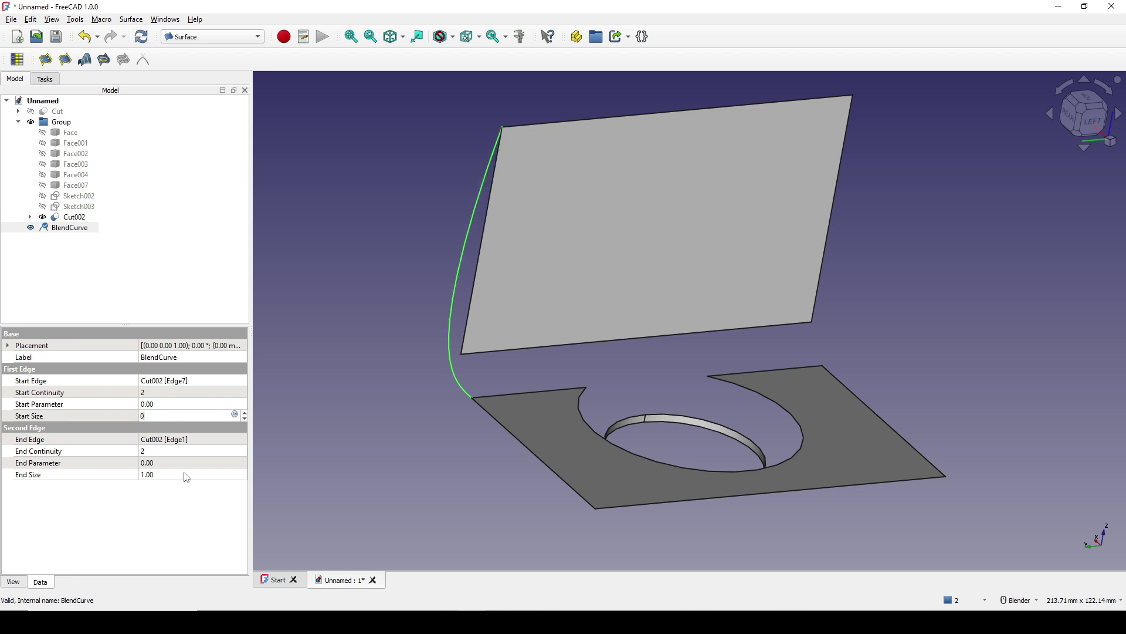
left_click(184, 473)
type("0")
left_click(112, 474)
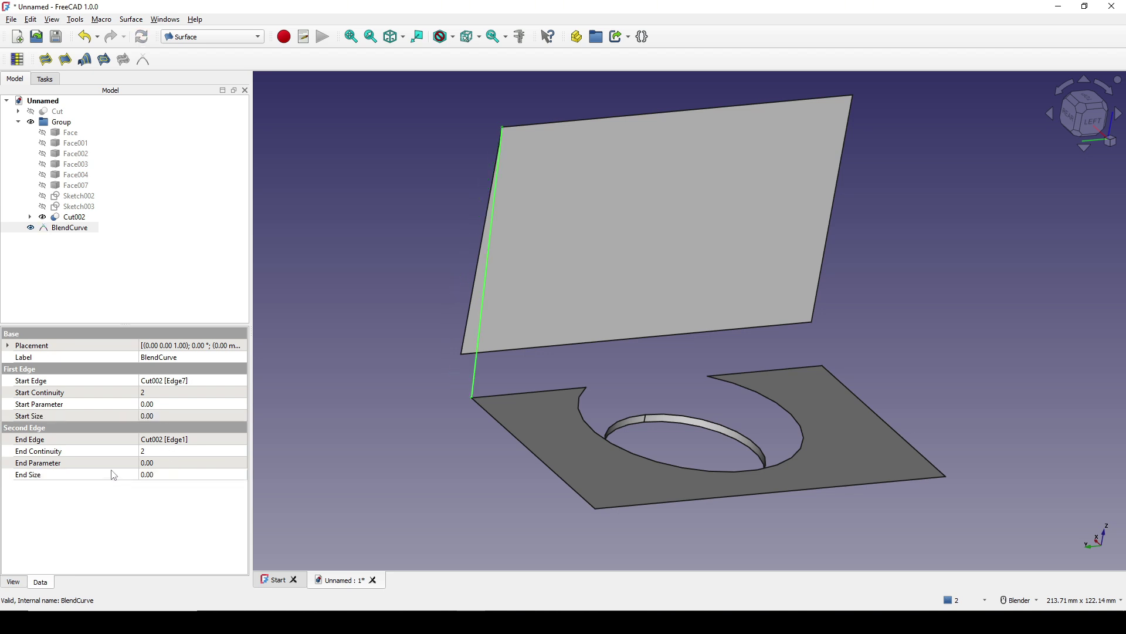
- Set the blend curve's Start Parameter to 1 so it starts at the vertical face's lower corner
left_click(36, 405)
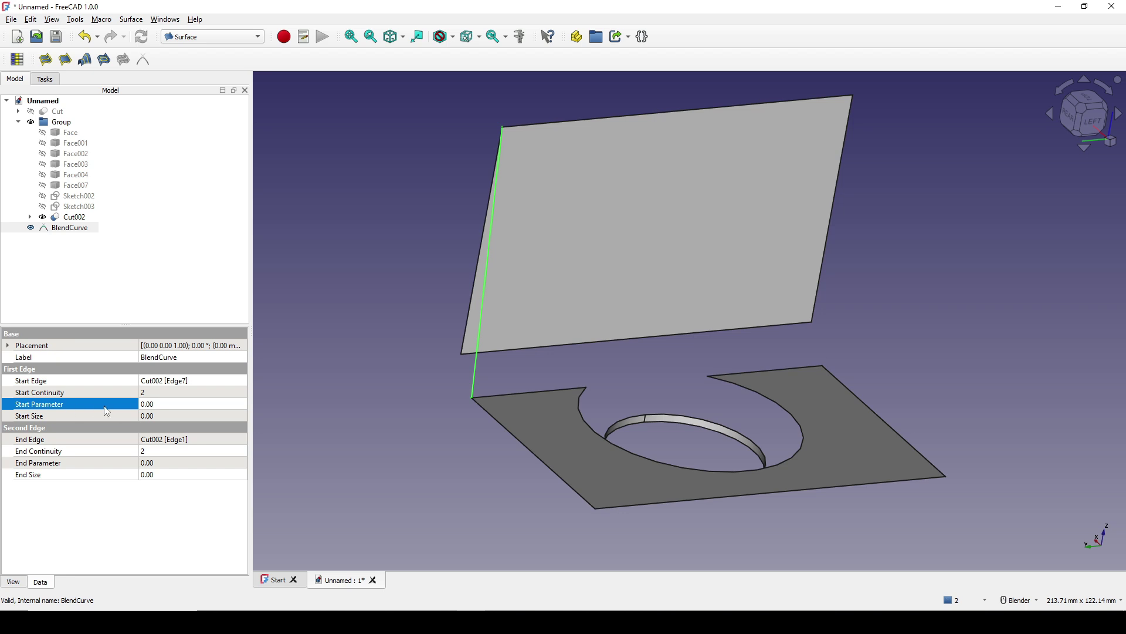
left_click(164, 405)
type("1")
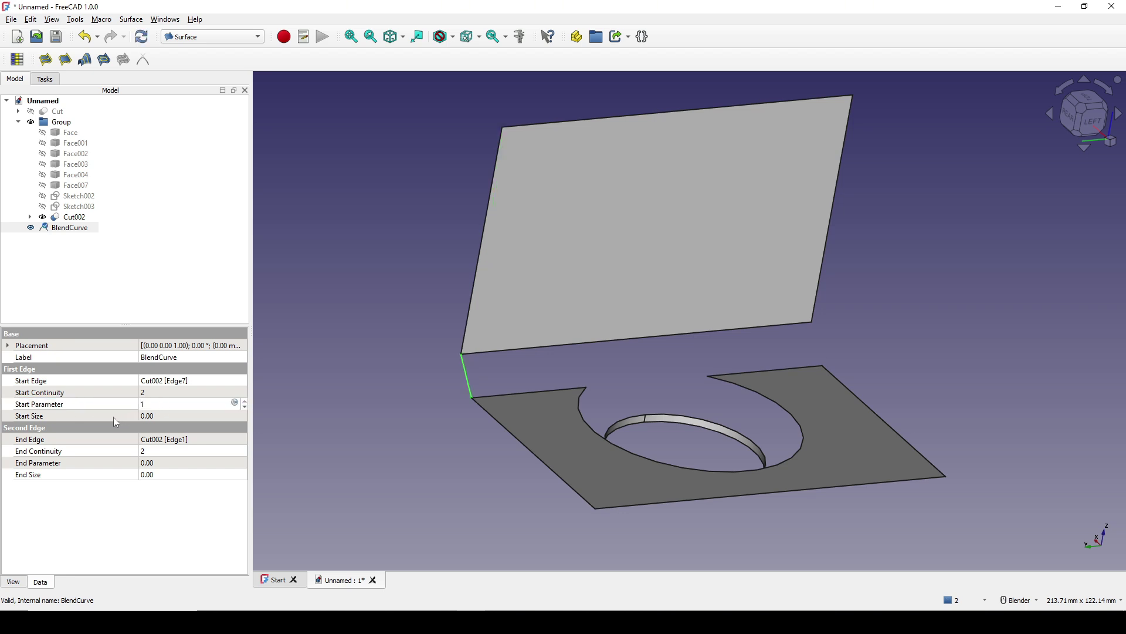
key("Return")
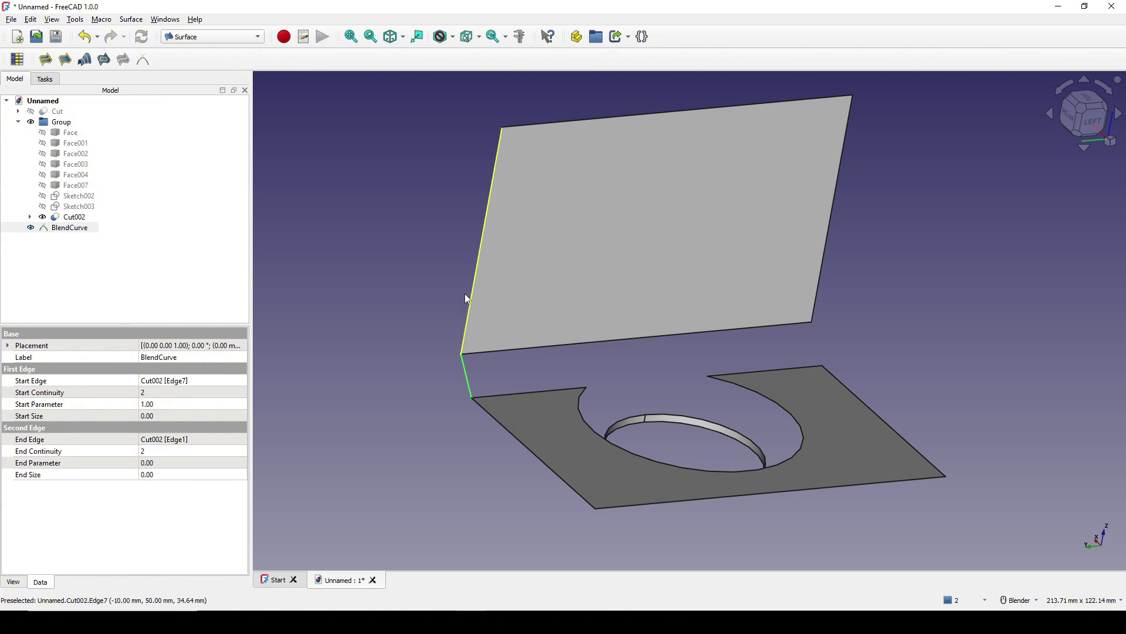
- Set the blend curve's Start Size and End Size to 1
left_click(157, 416)
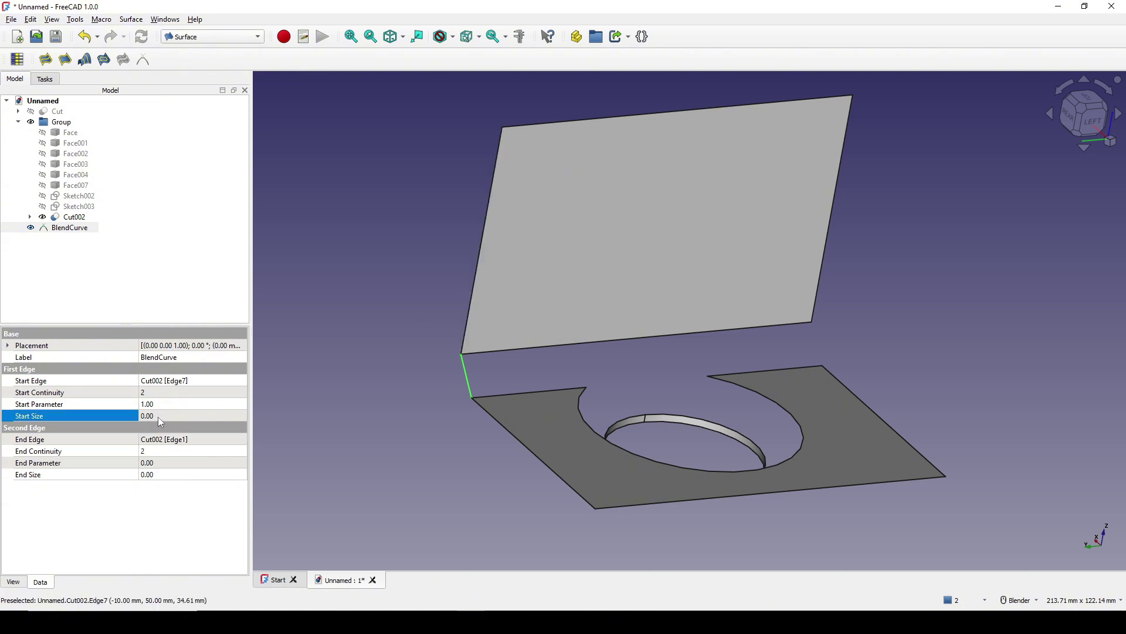
type("1")
key("Return")
left_click(61, 478)
left_click(159, 481)
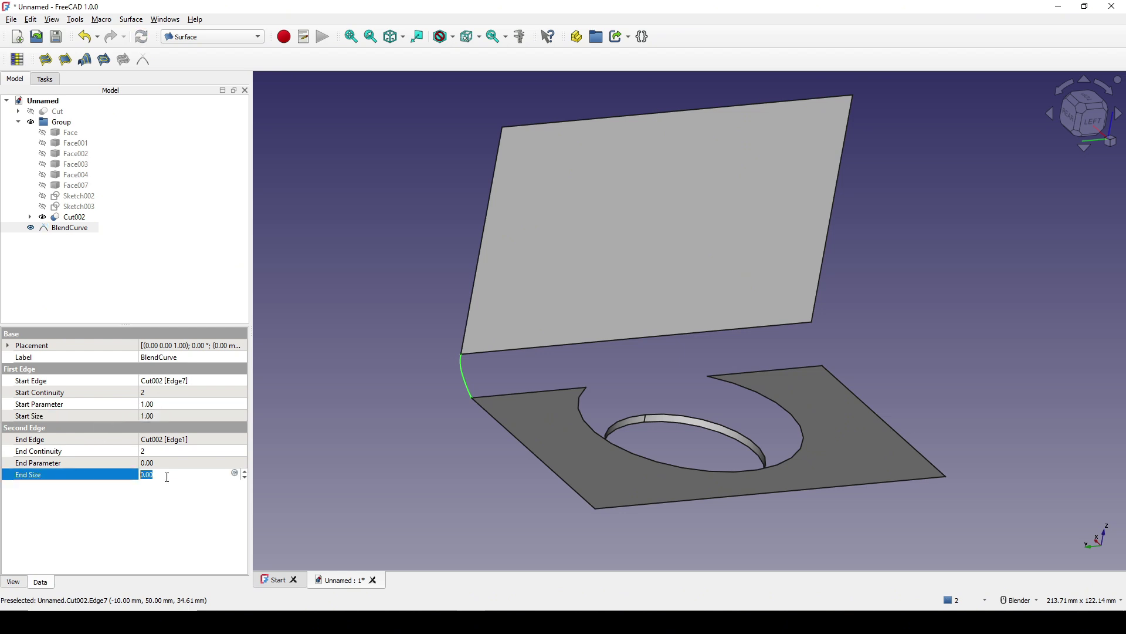
type("1")
middle_click_drag(410, 414, 565, 507)
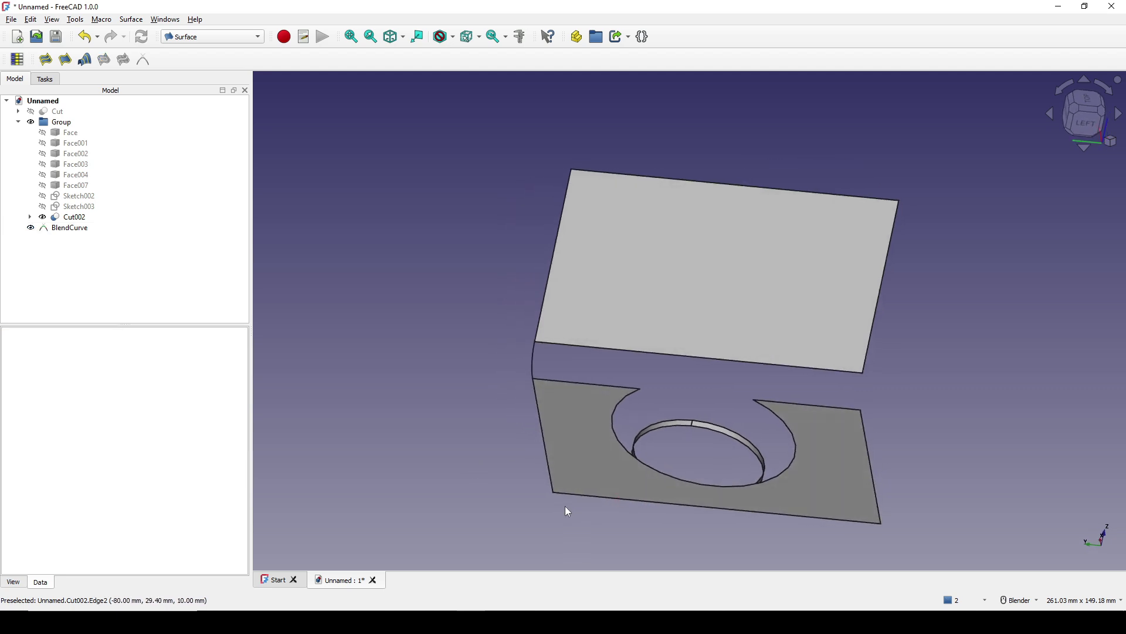
- Switch to the Part workbench and start a Sweep with BlendCurve as its profile
scroll(646, 457, "up", 3)
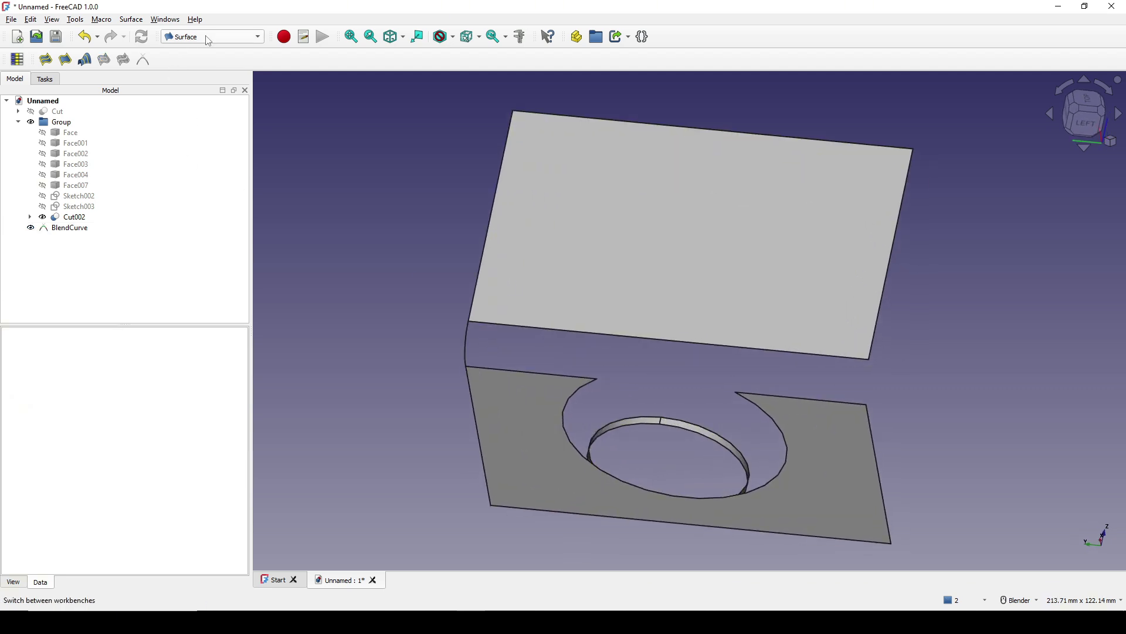
left_click(208, 36)
left_click(209, 13)
middle_click_drag(664, 312, 602, 353)
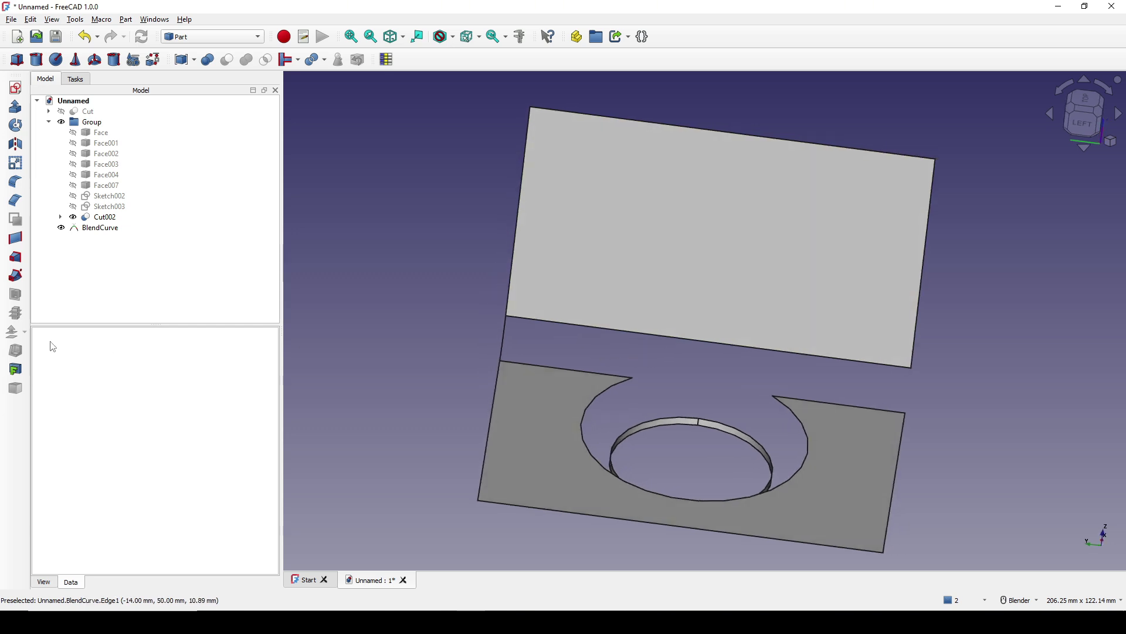
left_click(15, 275)
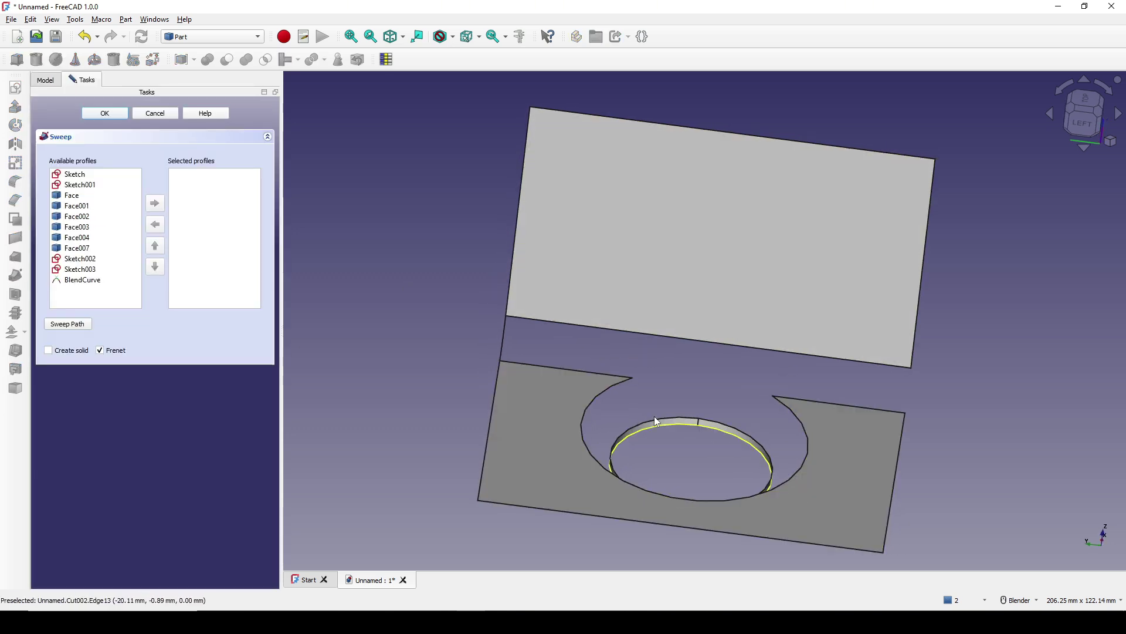
middle_click_drag(654, 417, 643, 371)
double_click(83, 281)
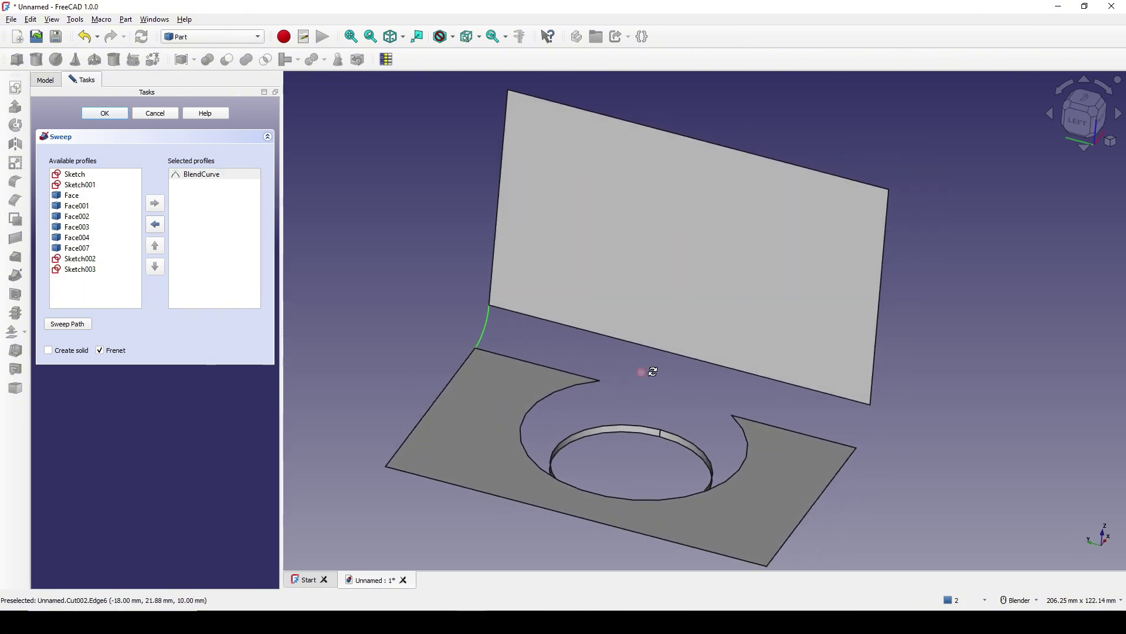
- Set the horizontal face's straight edge between the blend curve and the hole cutout as the sweep path and create the surface
scroll(641, 372, "up", 1)
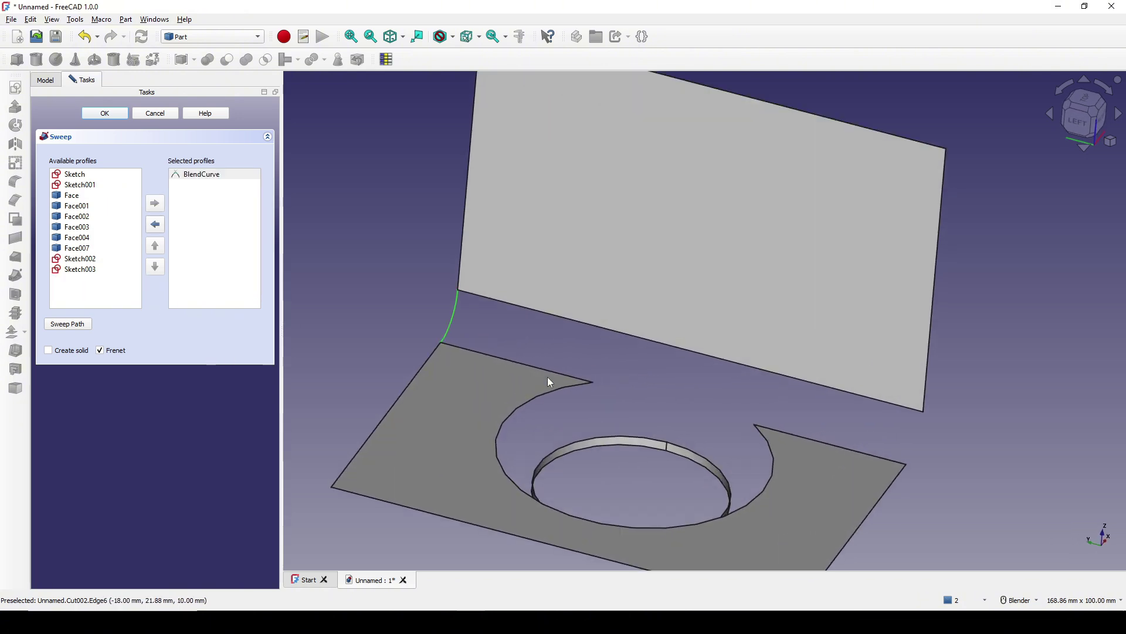
left_click(69, 324)
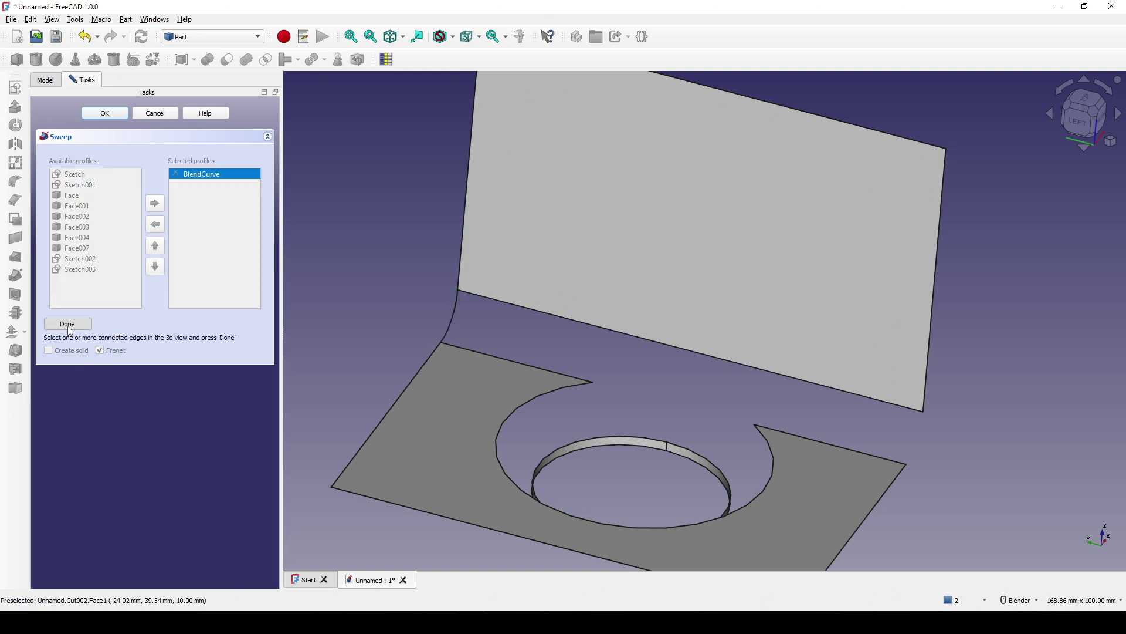
left_click(517, 362)
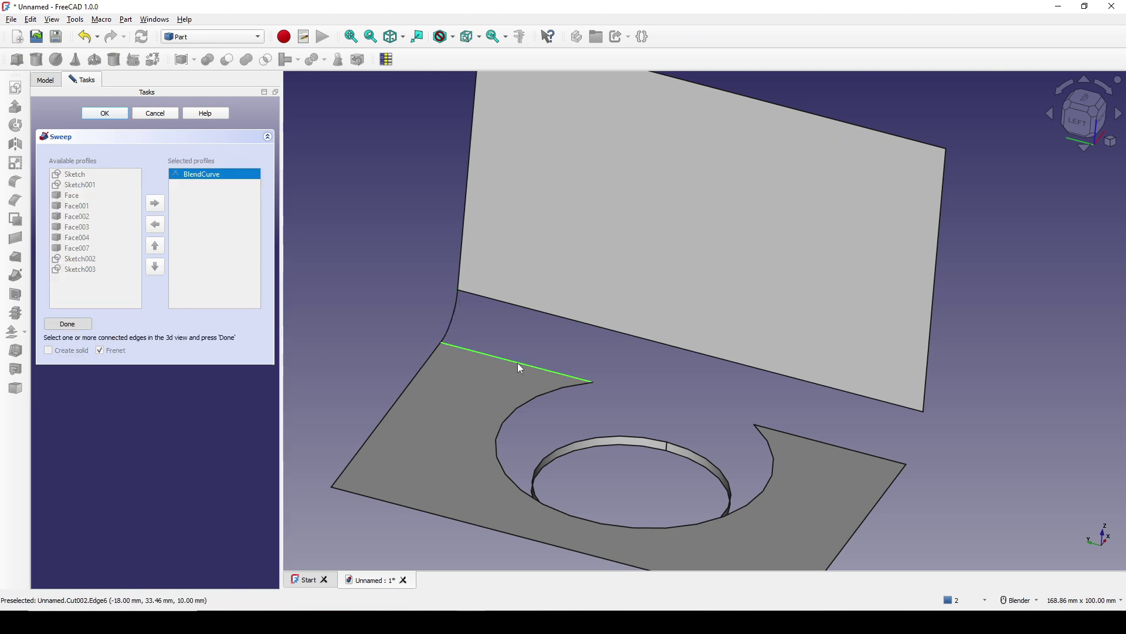
left_click(70, 326)
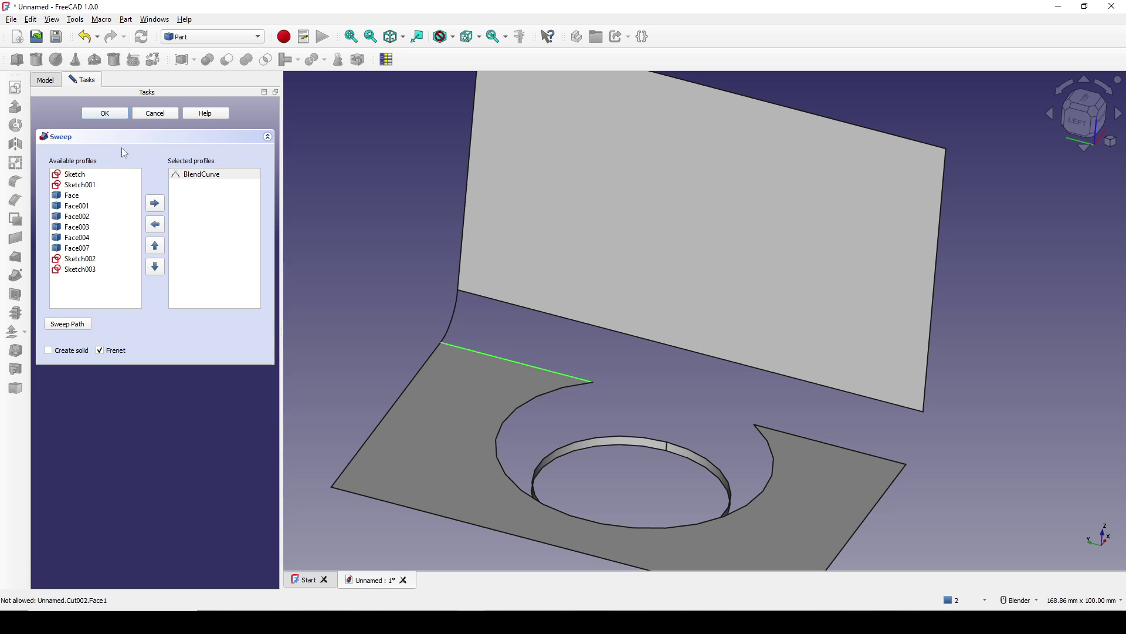
left_click(114, 115)
scroll(626, 362, "down", 3)
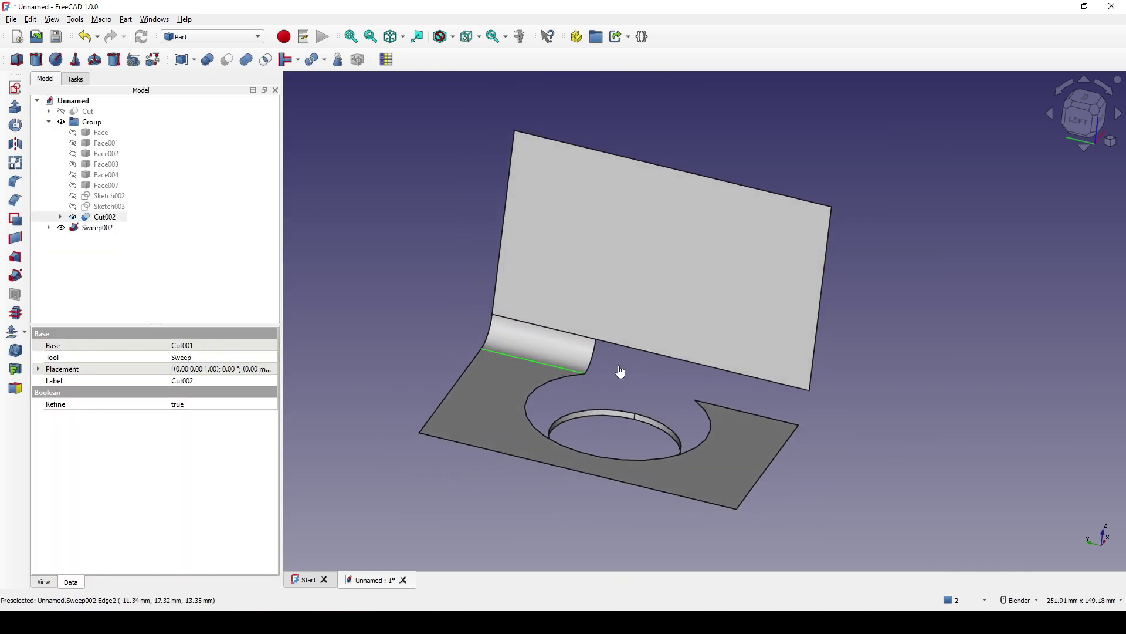
left_click(621, 371)
scroll(622, 372, "down", 1)
scroll(621, 391, "up", 3)
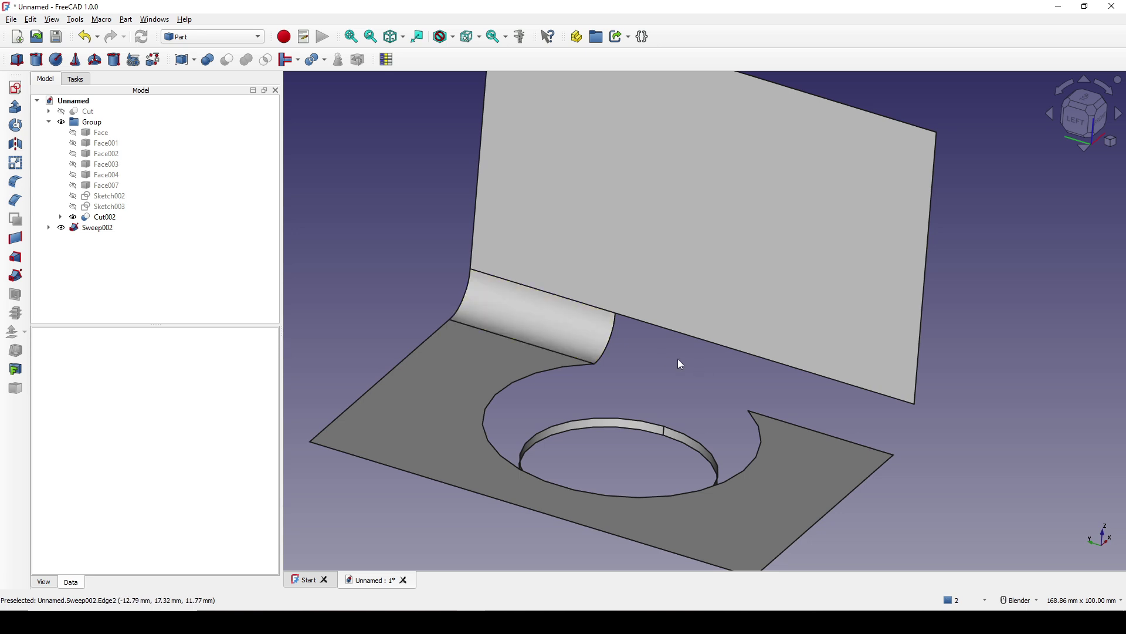
- Capture the hole and corner region in a screenshot overlay and sketch the planned blend curves over the gap in red
middle_click_drag(681, 364, 678, 374)
mouse_move(734, 405)
middle_mouse_down("shift")
mouse_move(715, 389)
mouse_move(695, 453)
mouse_move(759, 413)
mouse_move(741, 421)
middle_mouse_up("shift")
key("Print")
mouse_move(353, 180)
left_mouse_down()
mouse_move(792, 540)
mouse_move(827, 549)
left_mouse_up()
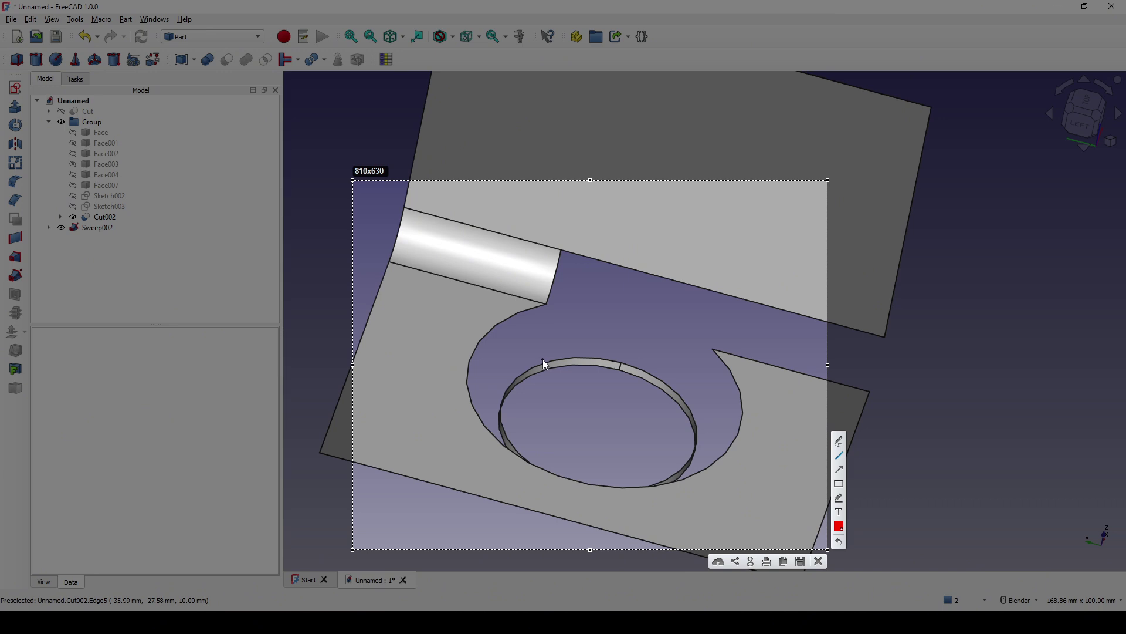
left_click_drag(542, 359, 536, 390)
left_click_drag(552, 289, 551, 288)
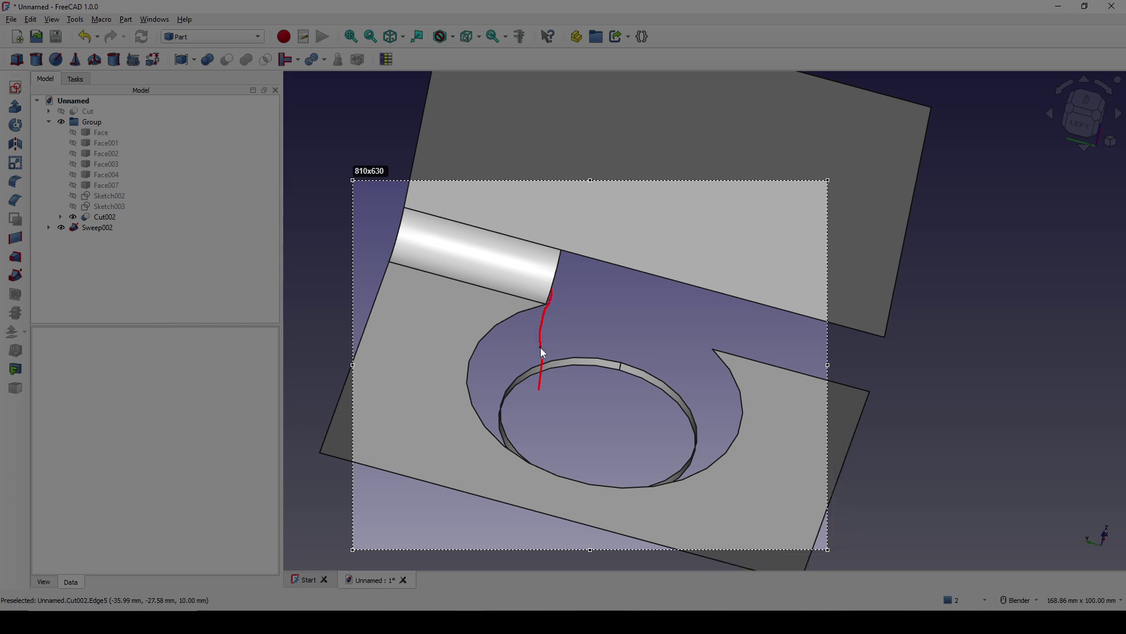
left_click_drag(547, 369, 555, 367)
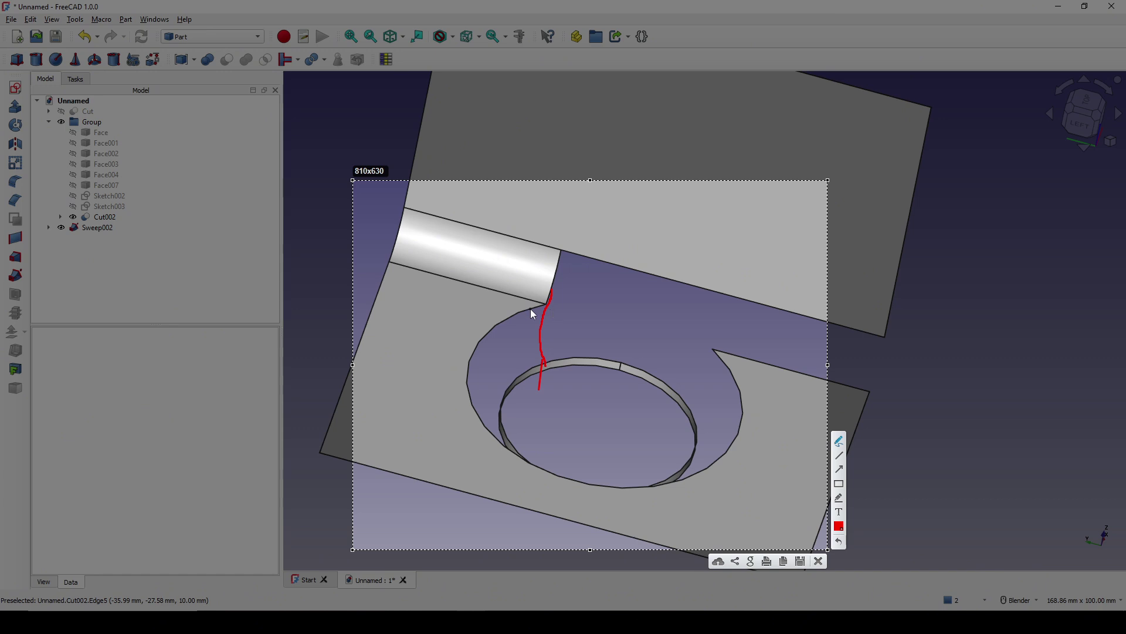
left_click_drag(531, 309, 514, 313)
left_click_drag(464, 370, 464, 372)
mouse_move(492, 356)
left_mouse_down()
mouse_move(506, 369)
mouse_move(511, 437)
left_mouse_up()
left_click(822, 566)
- View the model from the top and create a new sketch on the XY plane
middle_click_drag(616, 400, 626, 429)
scroll(622, 430, "down", 2)
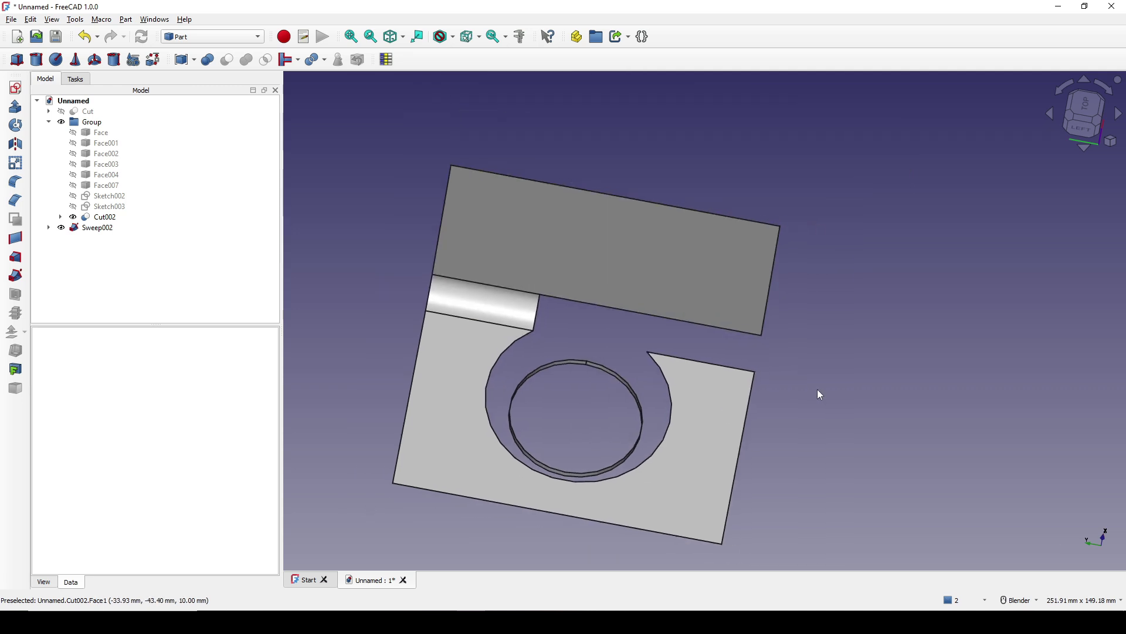
left_click(1088, 103)
scroll(636, 379, "up", 2)
middle_click_drag(635, 379, 650, 340, "shift")
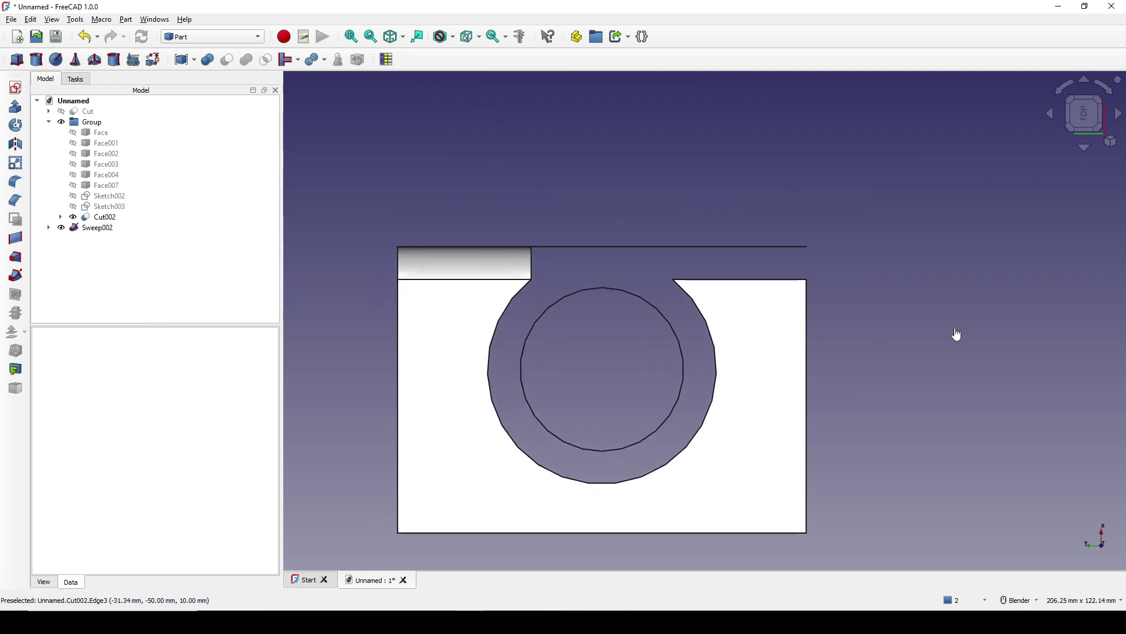
left_click(16, 88)
left_click(540, 364)
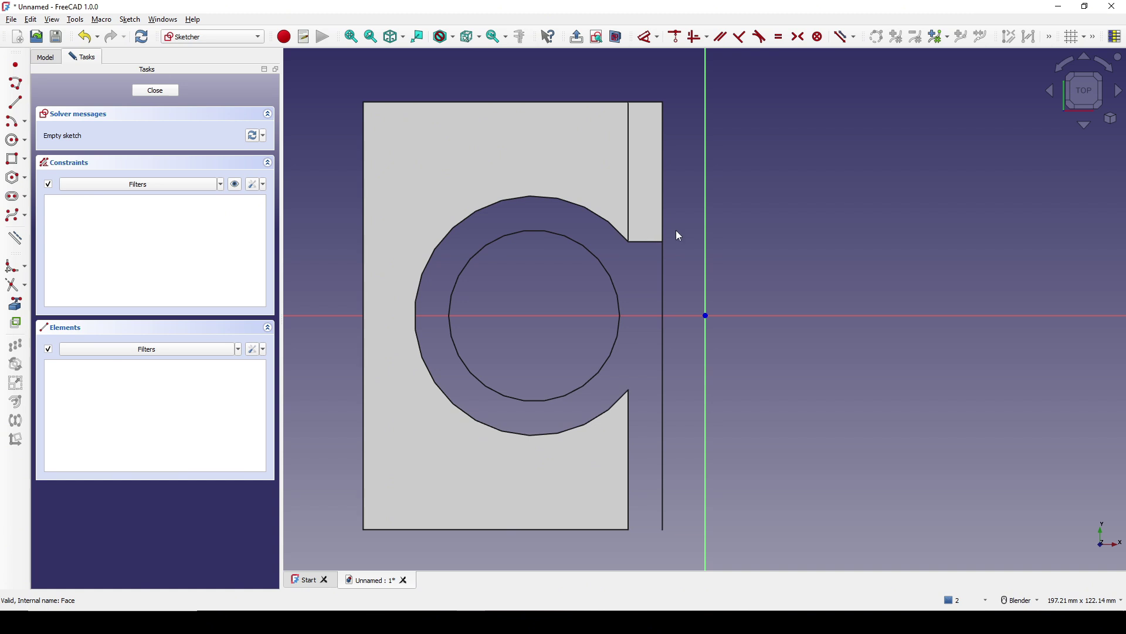
- Link the swept fillet's curved end edge as external geometry and turn on the sketch's section view
left_click(15, 305)
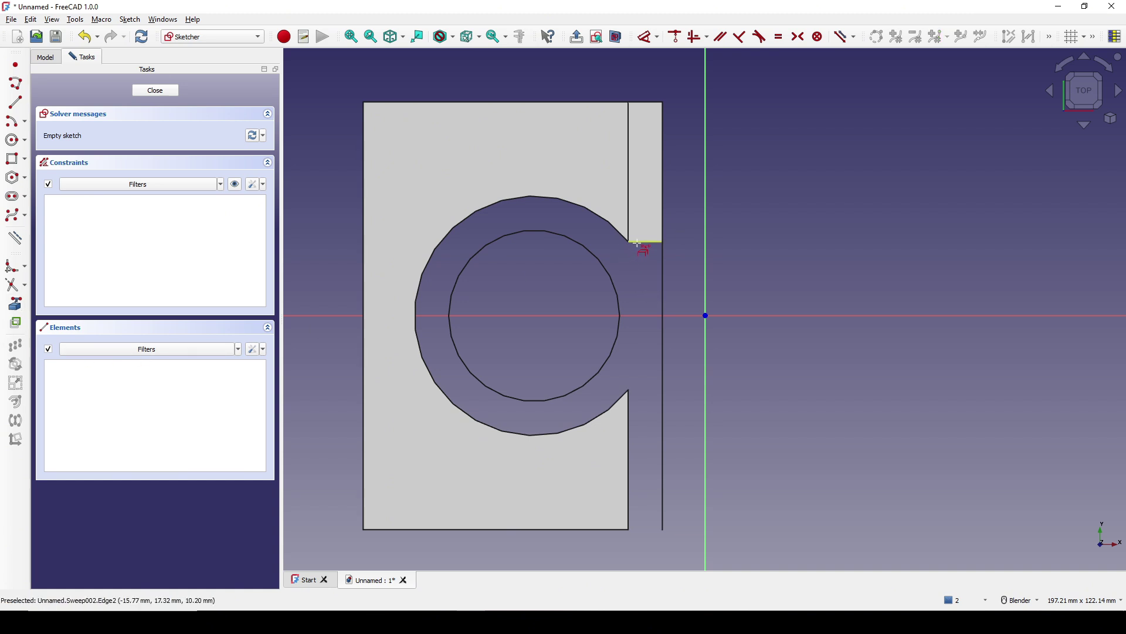
left_click(637, 243)
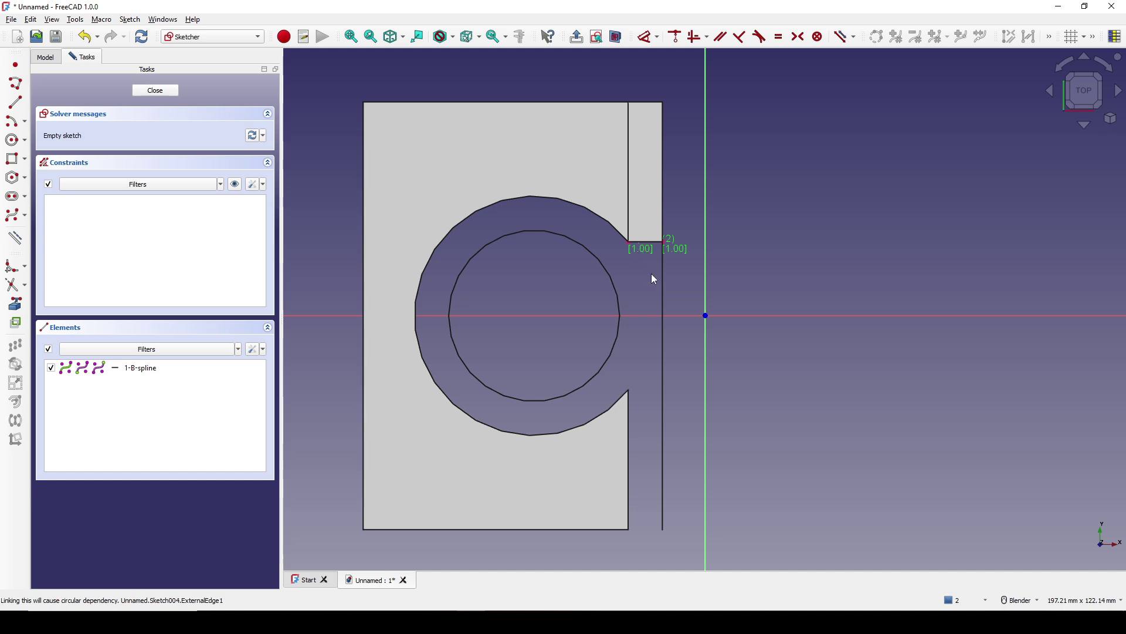
scroll(654, 279, "up", 2)
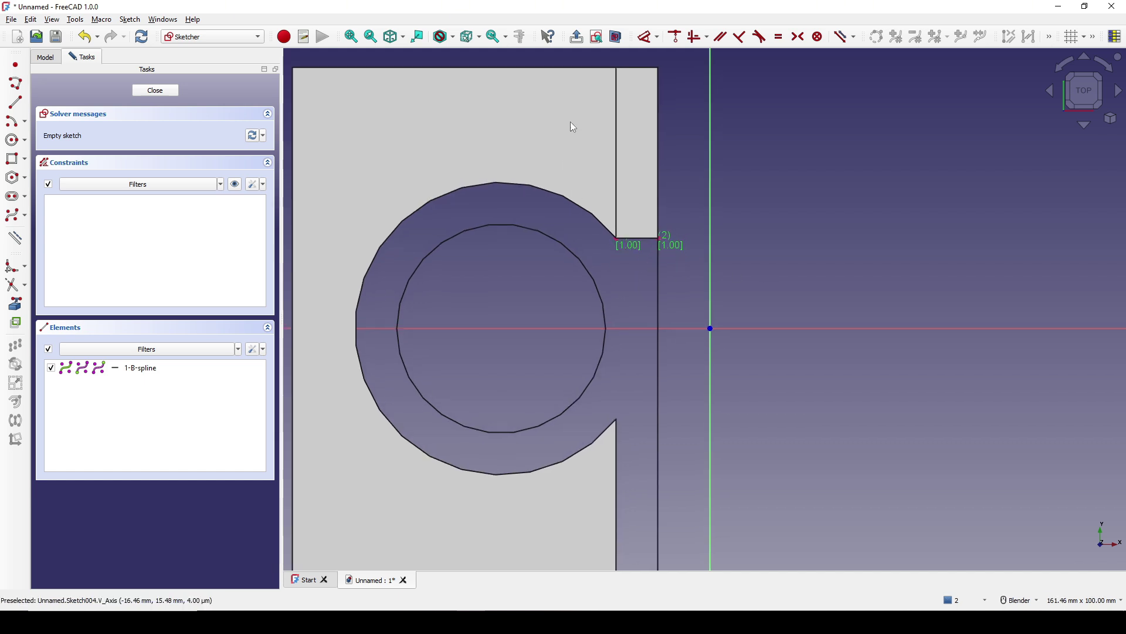
left_click(616, 37)
scroll(647, 157, "down", 1)
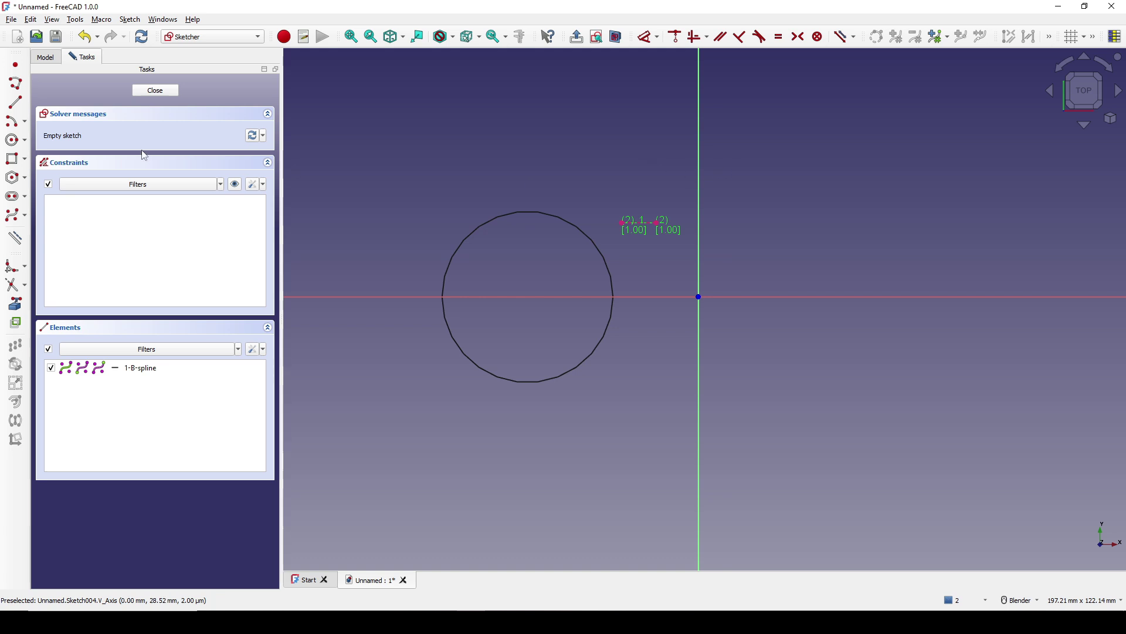
- Draw a long horizontal line extending past both ends of the linked edge, constrain it through the edge's endpoint, and close the sketch
left_click(16, 102)
left_click(526, 252)
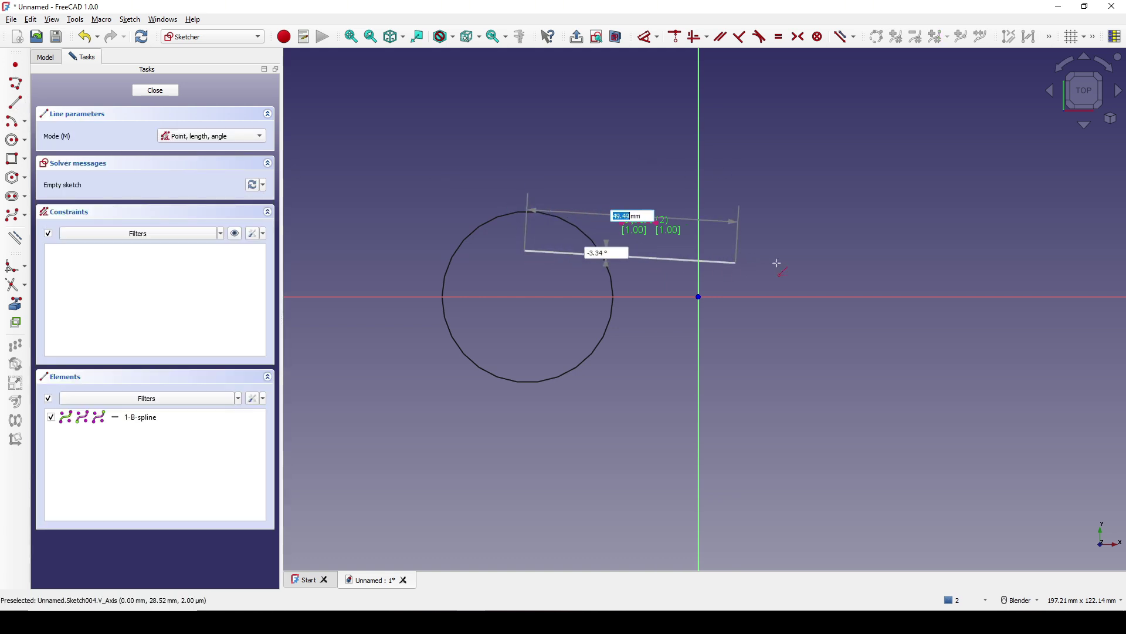
left_click(830, 251)
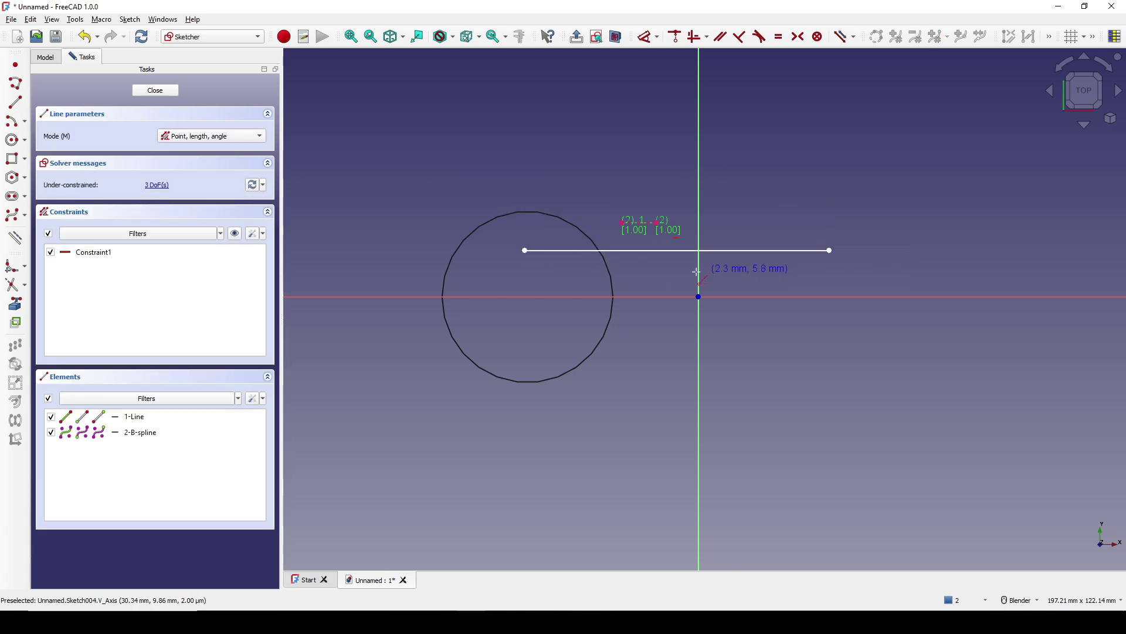
left_click(667, 249)
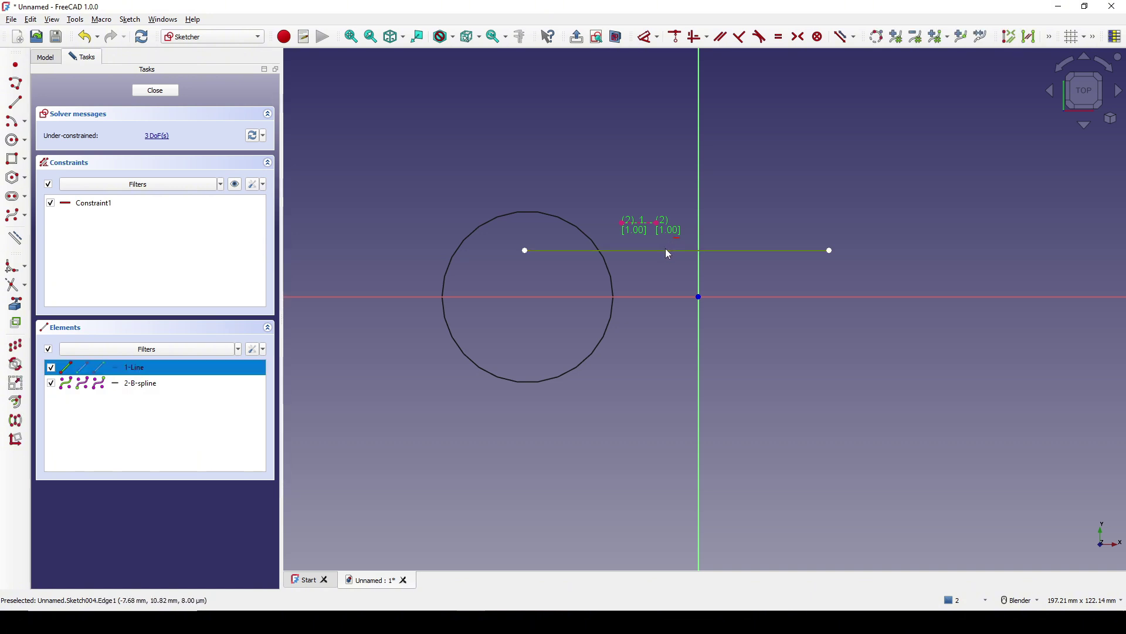
left_click(622, 223)
key("c")
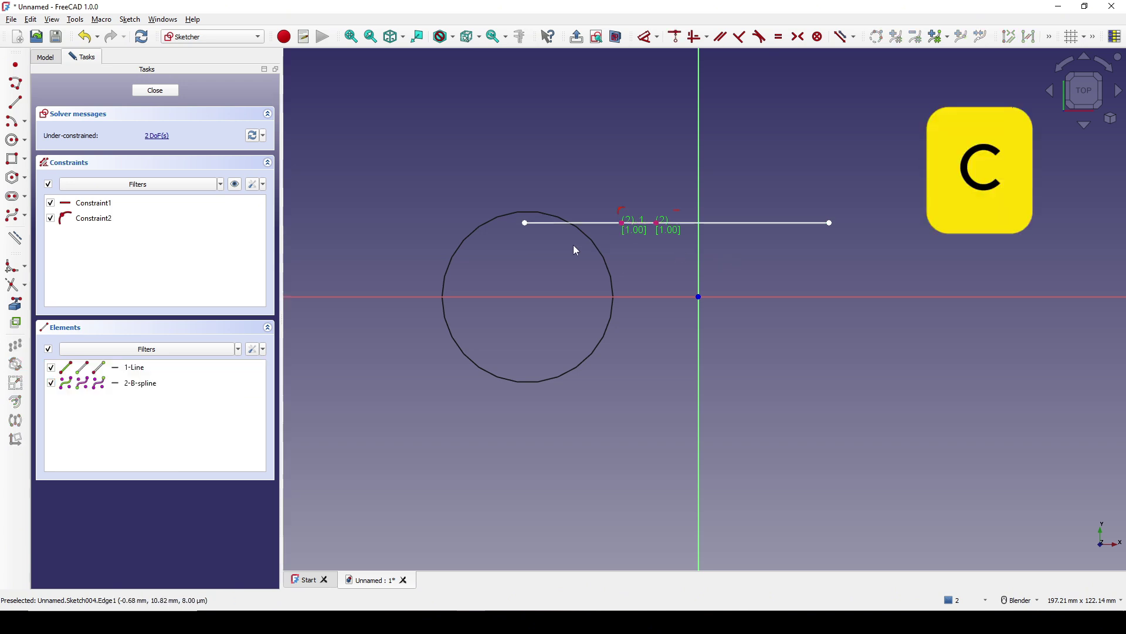
left_click_drag(526, 223, 510, 223)
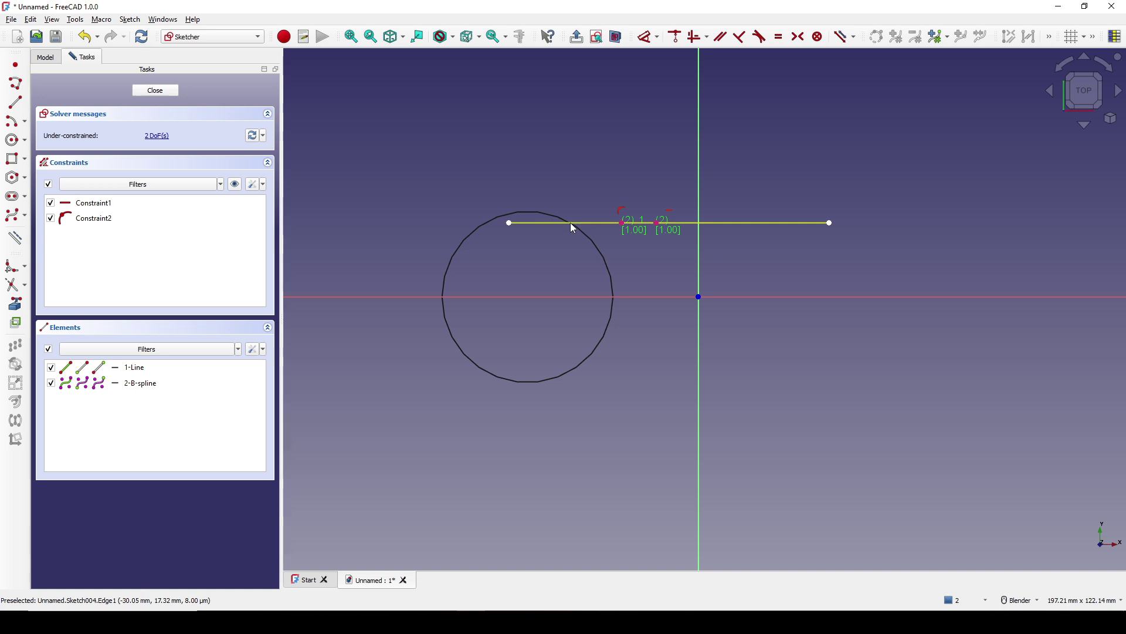
left_click(159, 92)
- Extrude the new line sketch 10 mm along its normal as a surface, without creating a solid
mouse_move(593, 409)
middle_mouse_down()
mouse_move(580, 299)
mouse_move(610, 293)
middle_mouse_up()
middle_click_drag(756, 397, 657, 395)
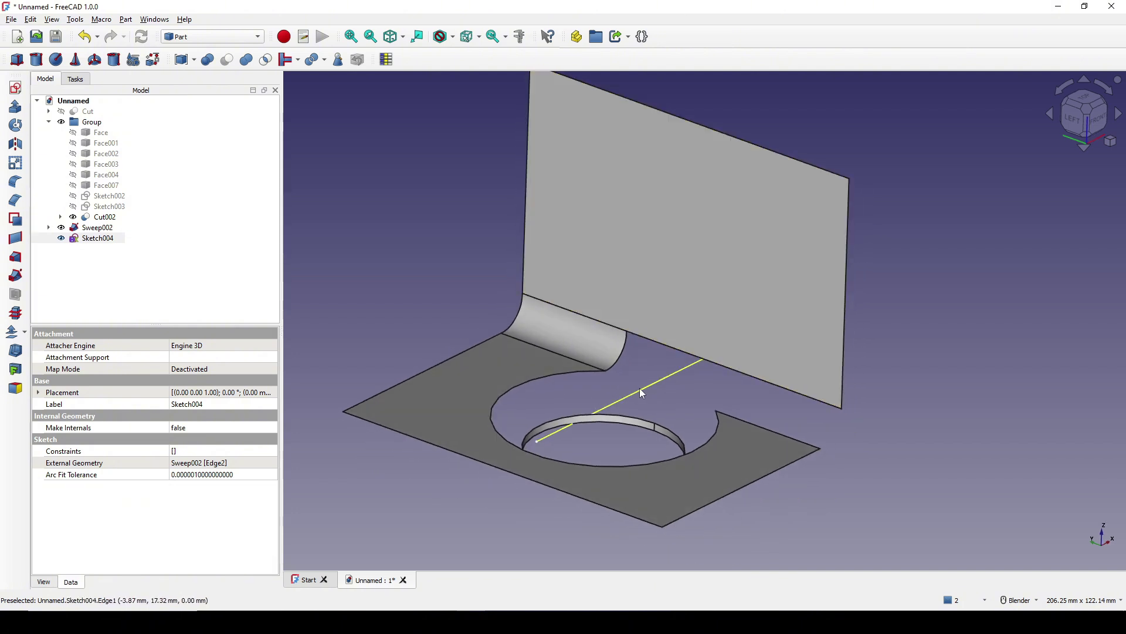
left_click(98, 237)
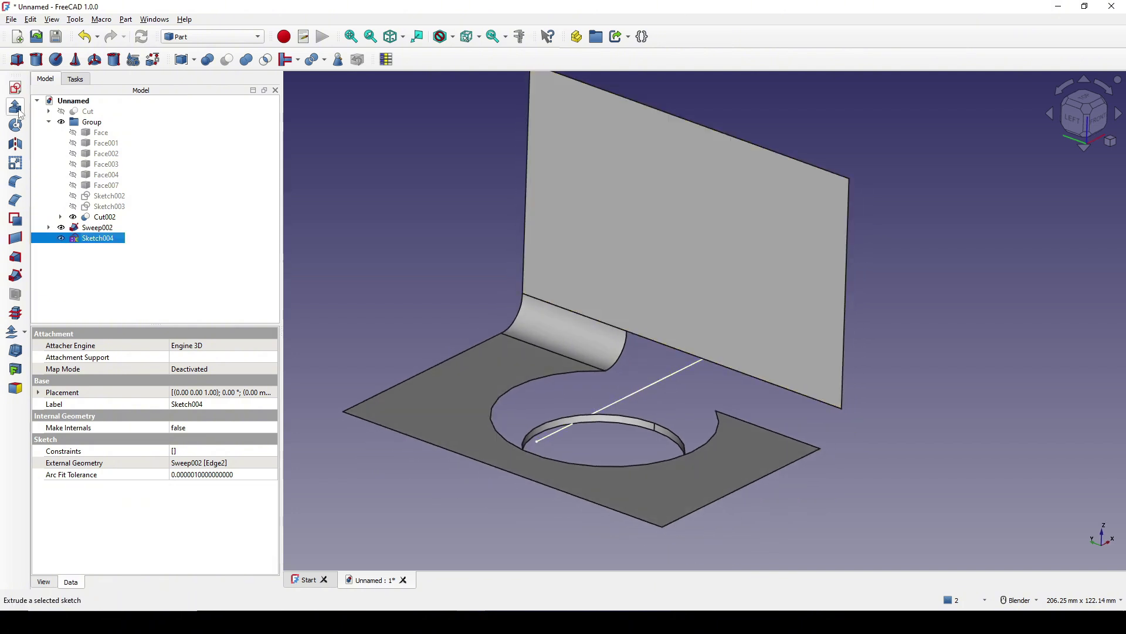
left_click(15, 106)
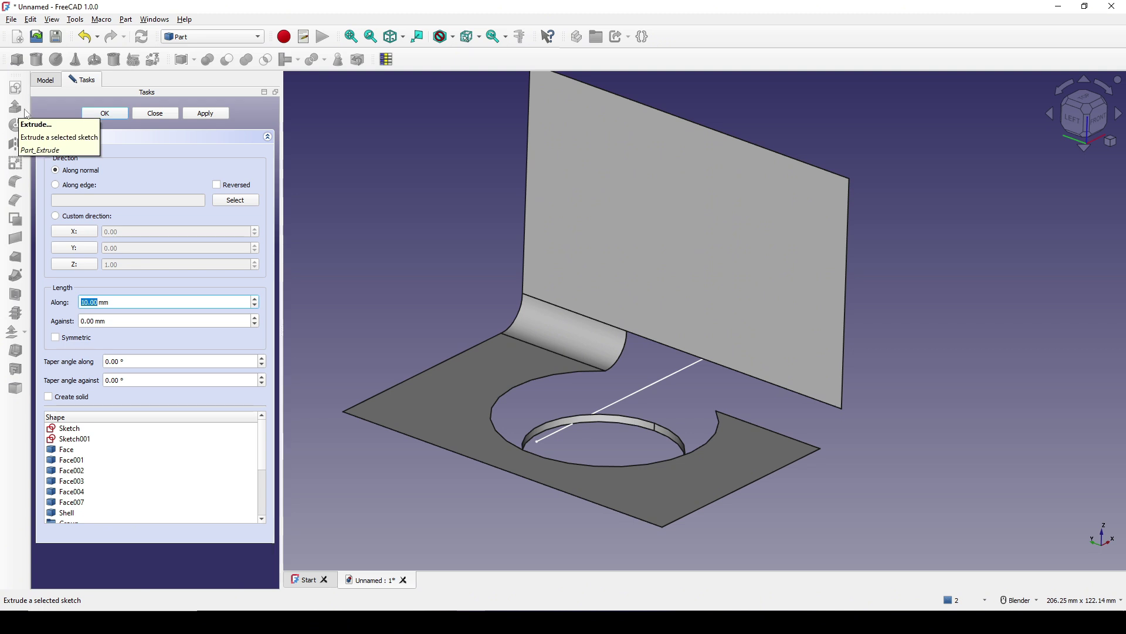
left_click_drag(119, 303, 42, 305)
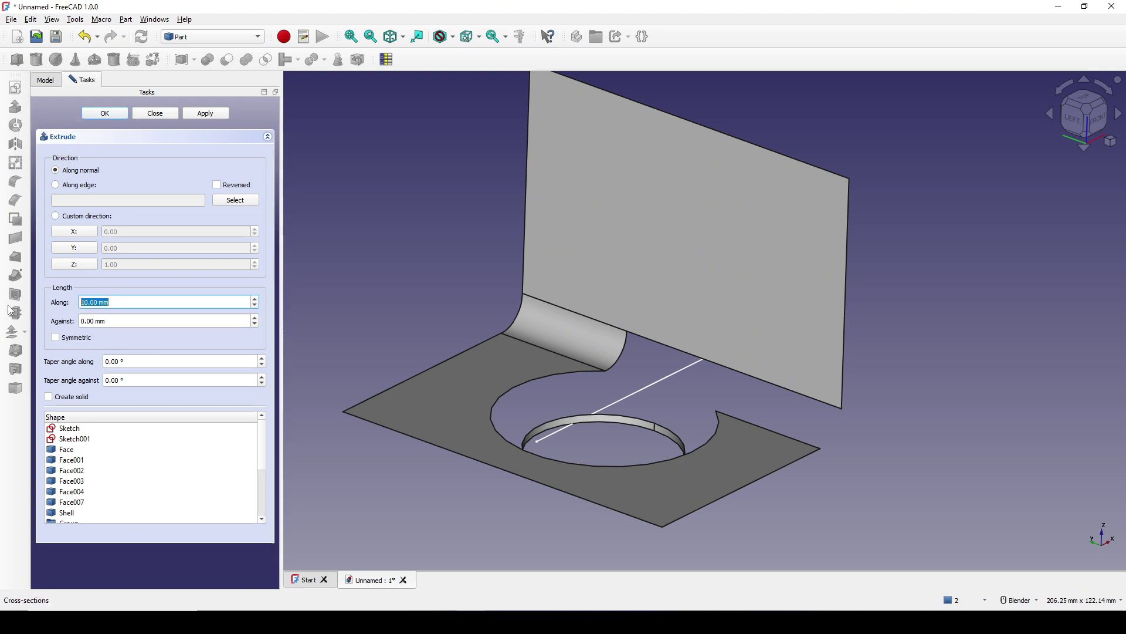
left_click(105, 113)
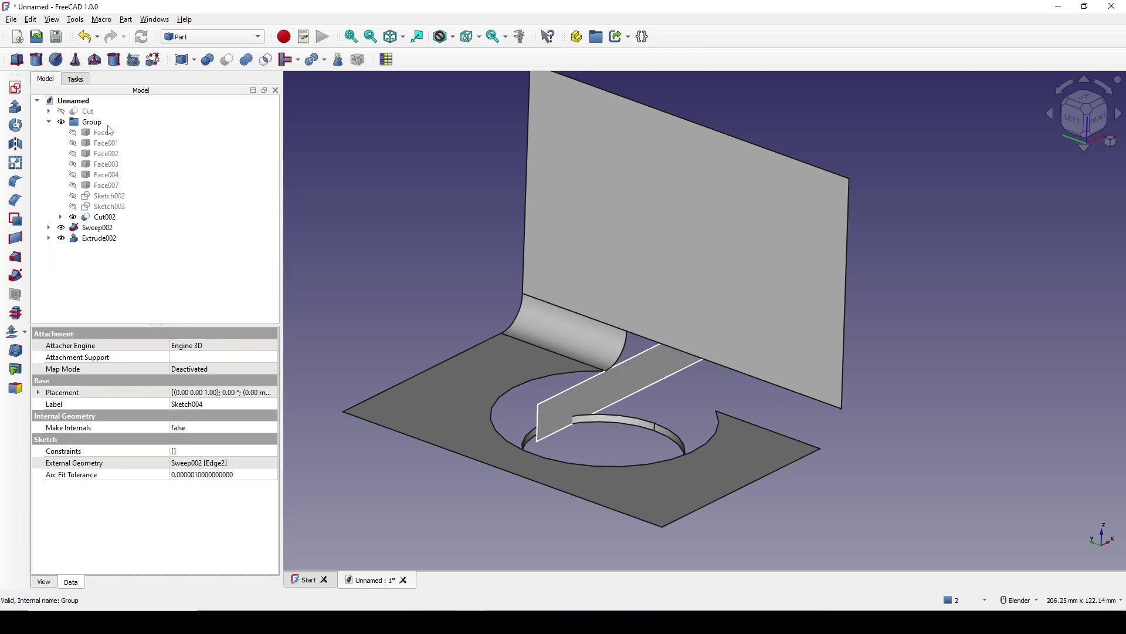
- Set the forward length of the extruded line surface to 9 mm
scroll(621, 358, "up", 3)
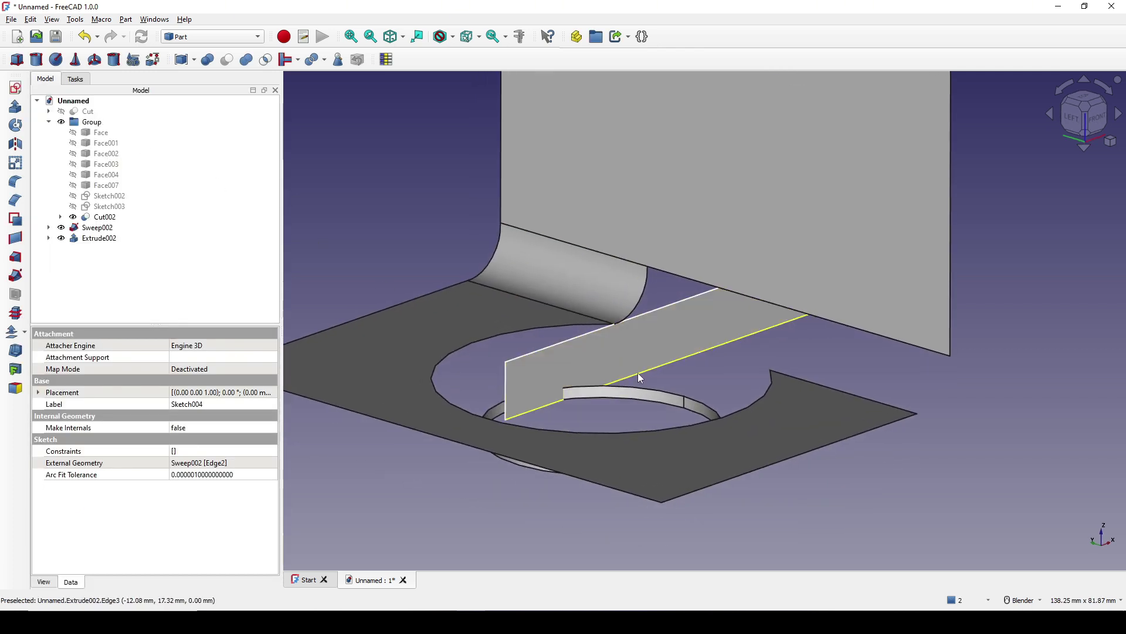
scroll(622, 371, "up", 2)
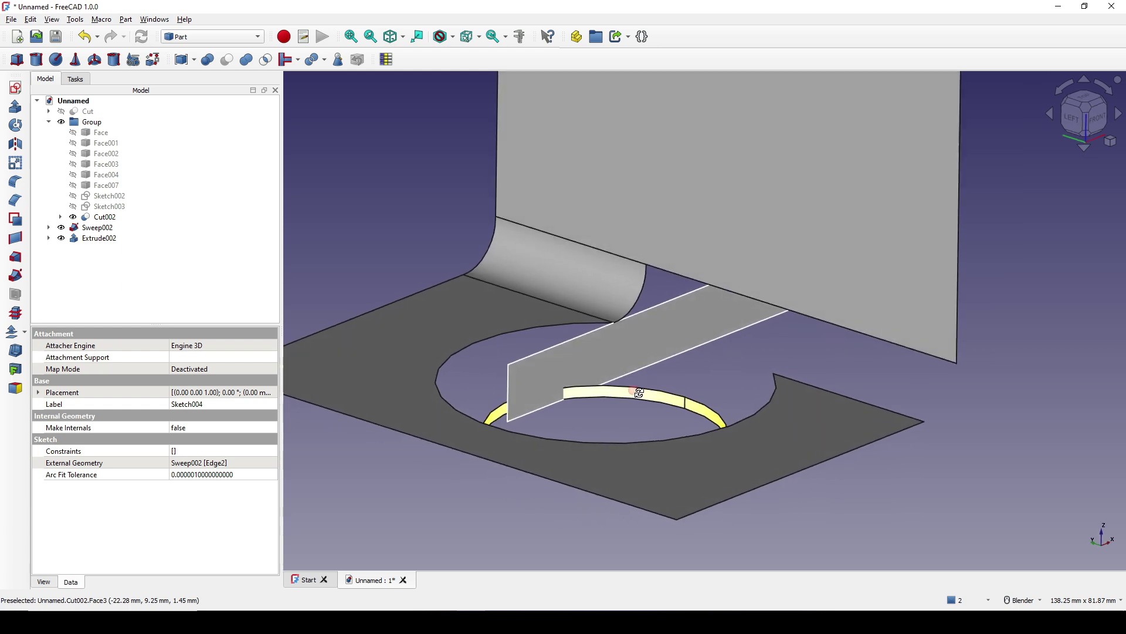
middle_click_drag(613, 367, 648, 362)
scroll(607, 375, "up", 3)
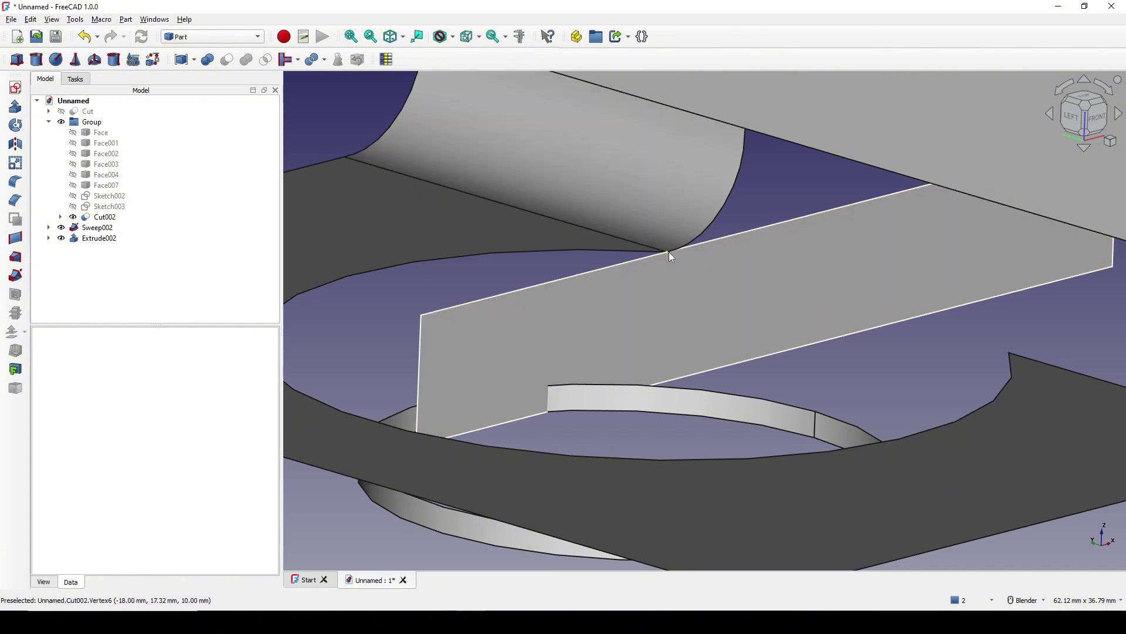
scroll(679, 252, "down", 5)
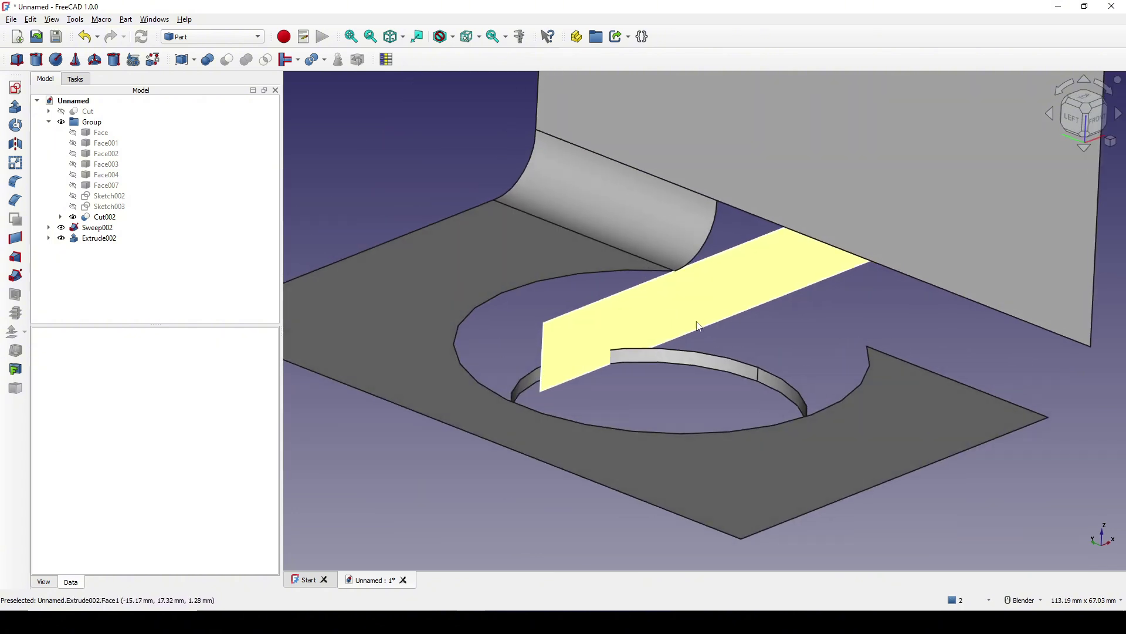
left_click(91, 239)
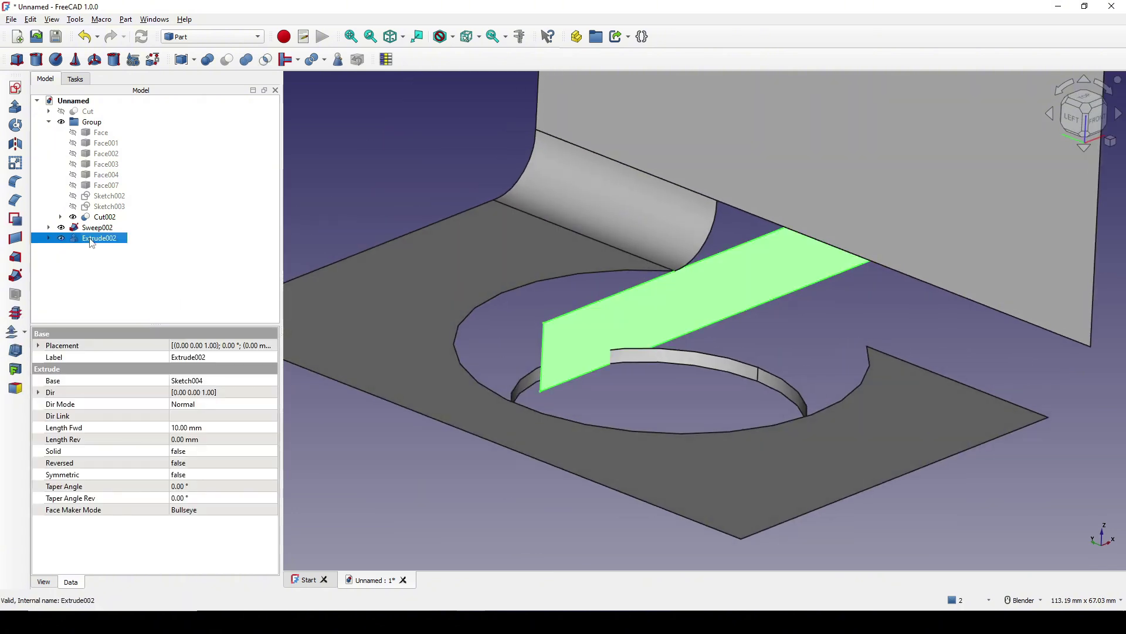
left_click(192, 429)
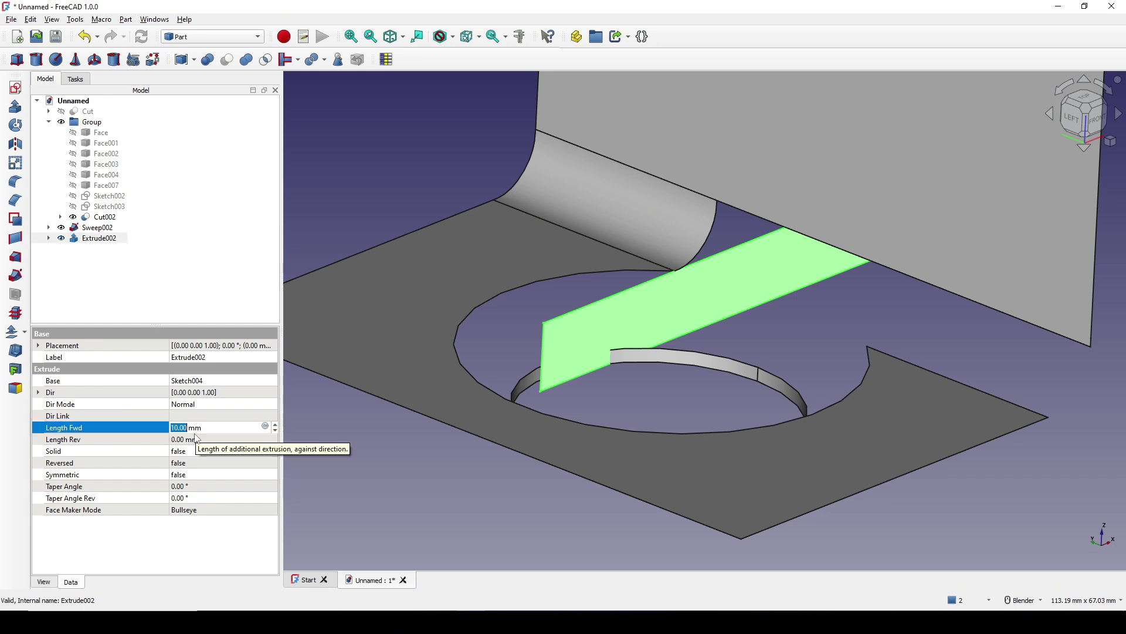
type("9")
key("Return")
- Make the extruded line surface symmetric about its sketch plane
middle_click_drag(701, 389, 682, 351)
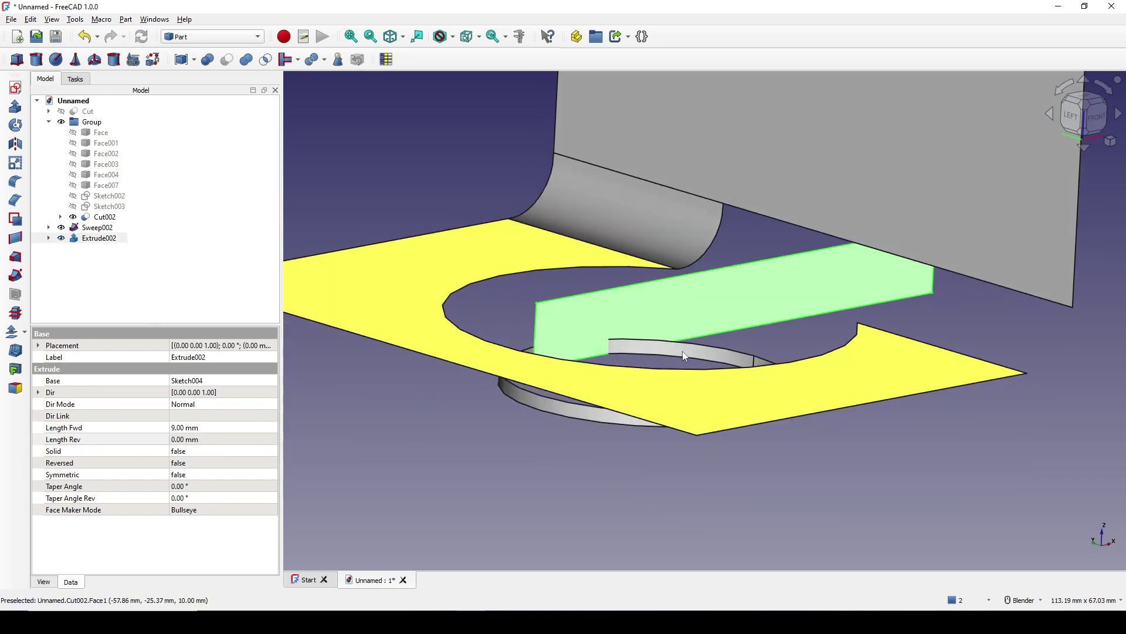
middle_click_drag(785, 305, 674, 364)
left_click(743, 354)
left_click(98, 238)
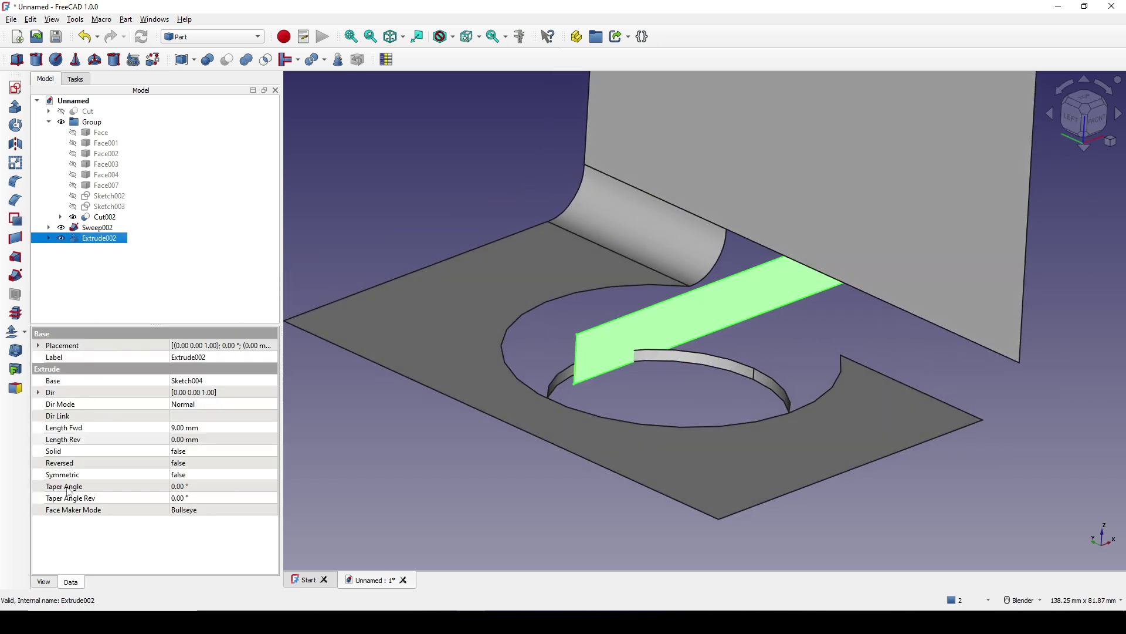
left_click(85, 475)
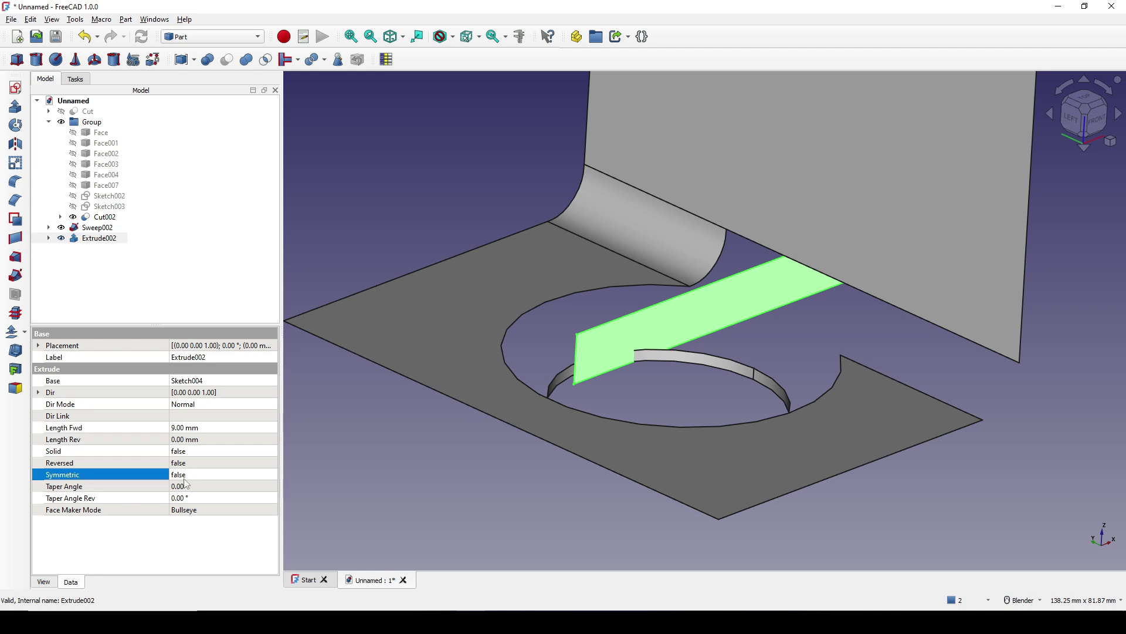
left_click(198, 476)
left_click(202, 497)
left_click(135, 487)
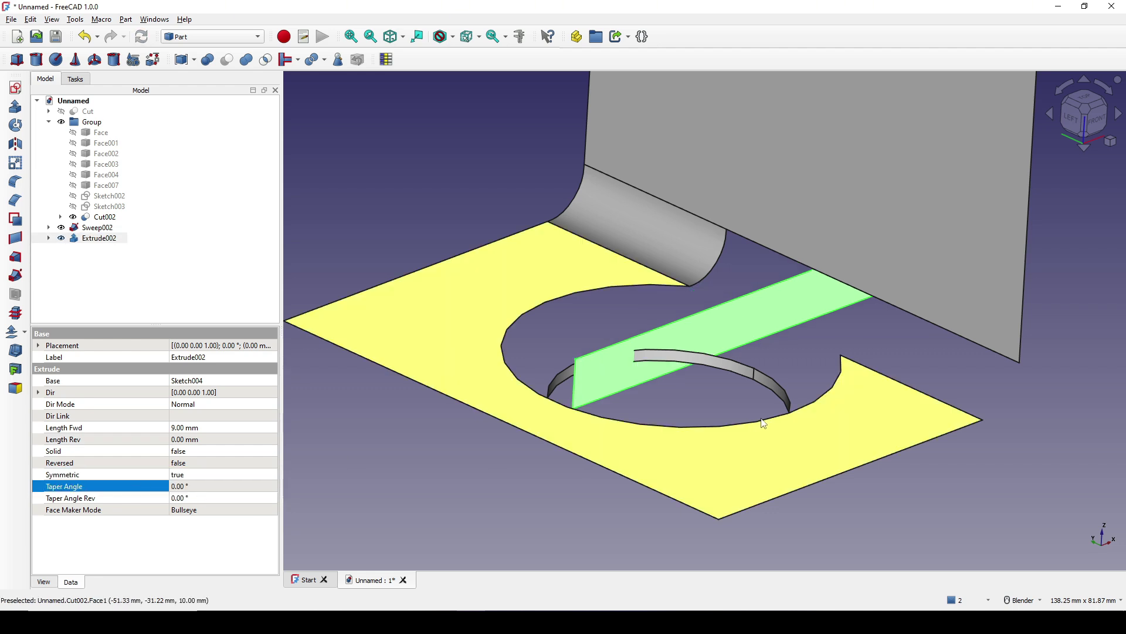
- Slice the trimmed shell into a compound, using the extruded line surface as the cutting tool
scroll(726, 420, "up", 3)
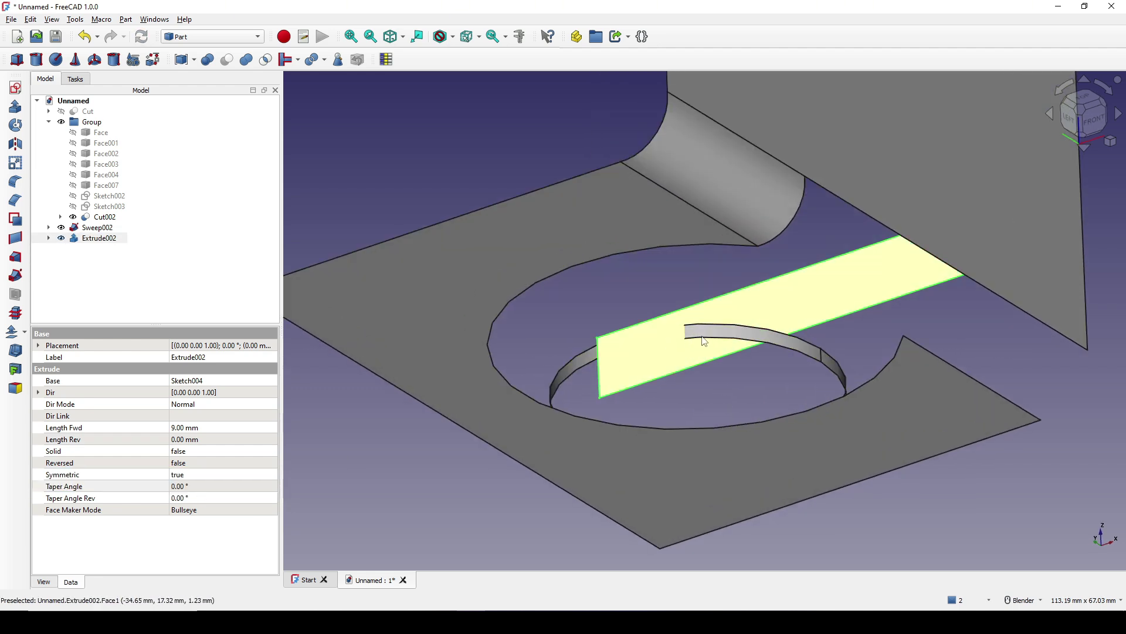
scroll(703, 352, "up", 2)
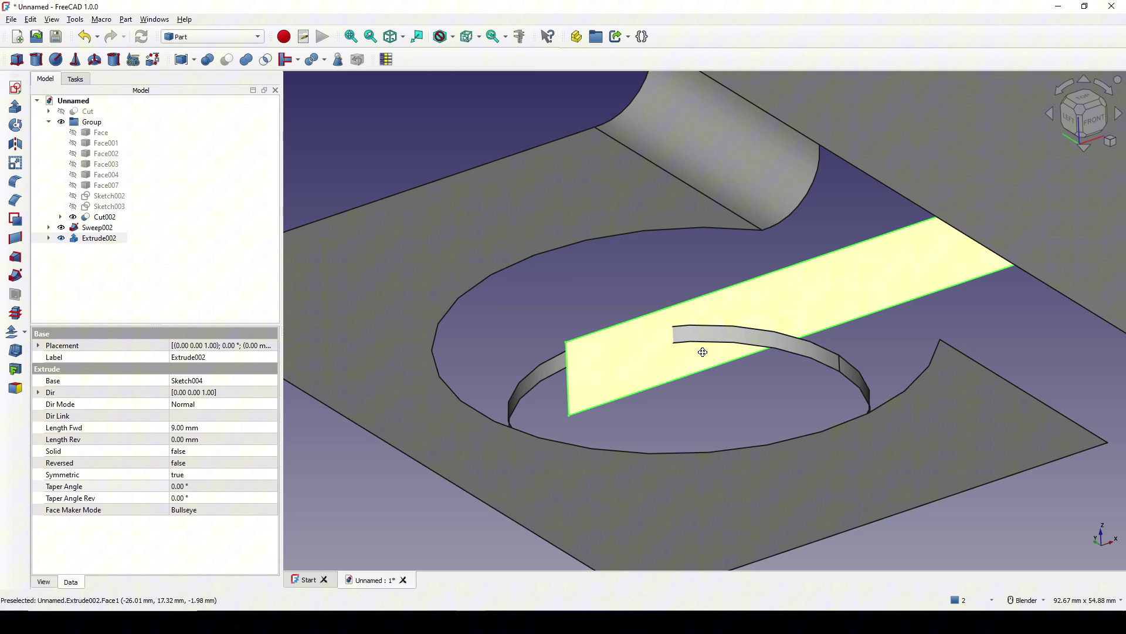
left_click(669, 352)
scroll(718, 346, "down", 5)
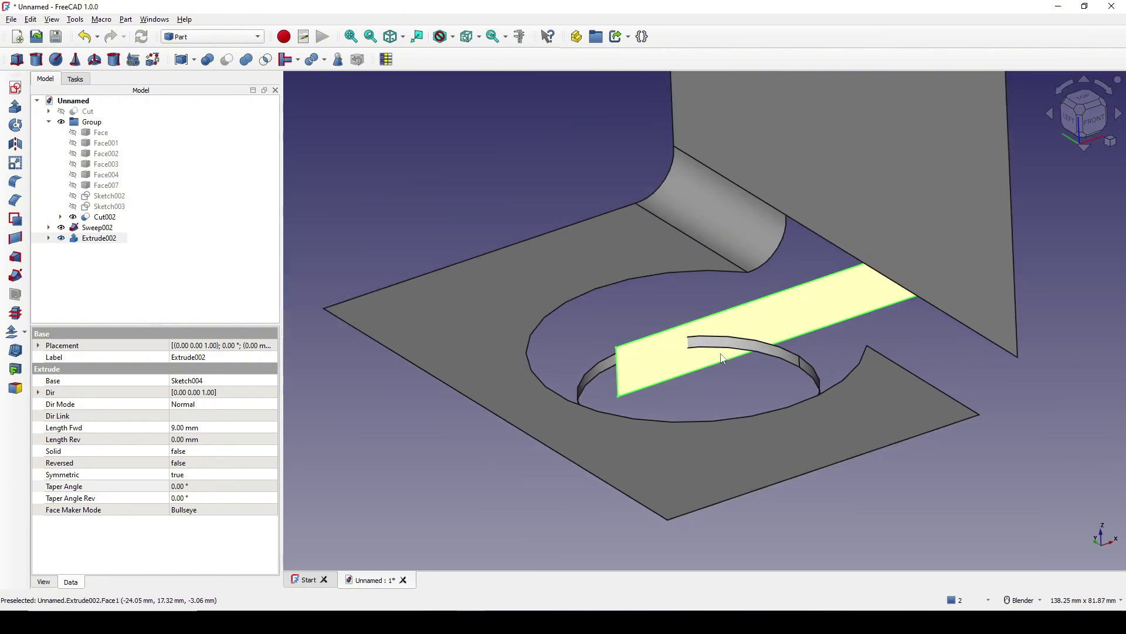
left_click(727, 369)
left_click(732, 352)
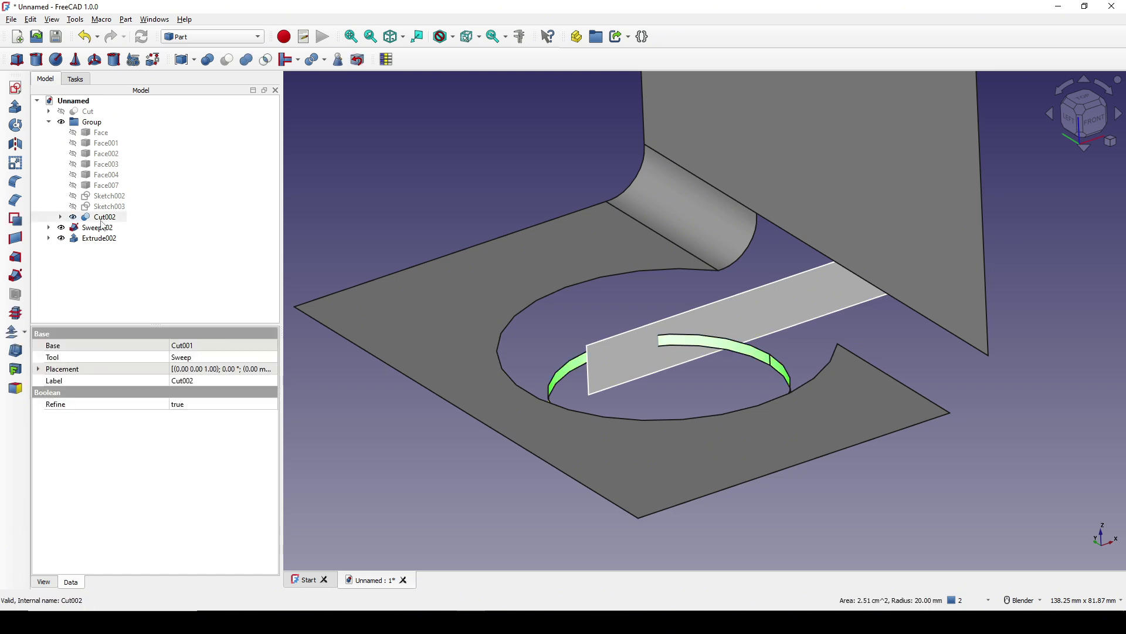
left_click(627, 365, "ctrl")
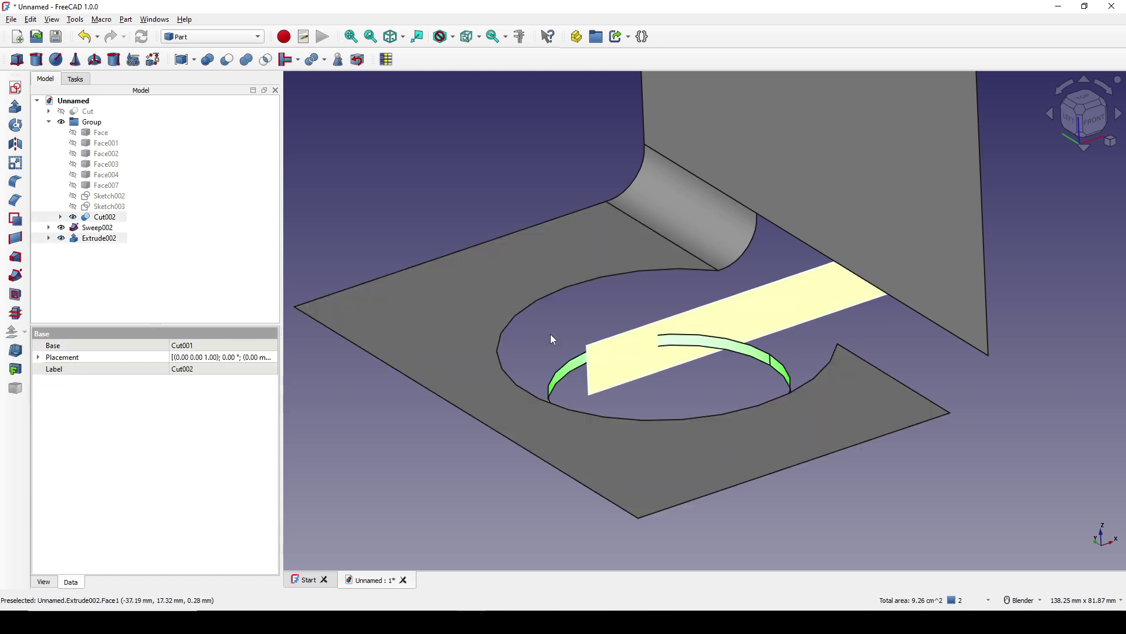
left_click(133, 21)
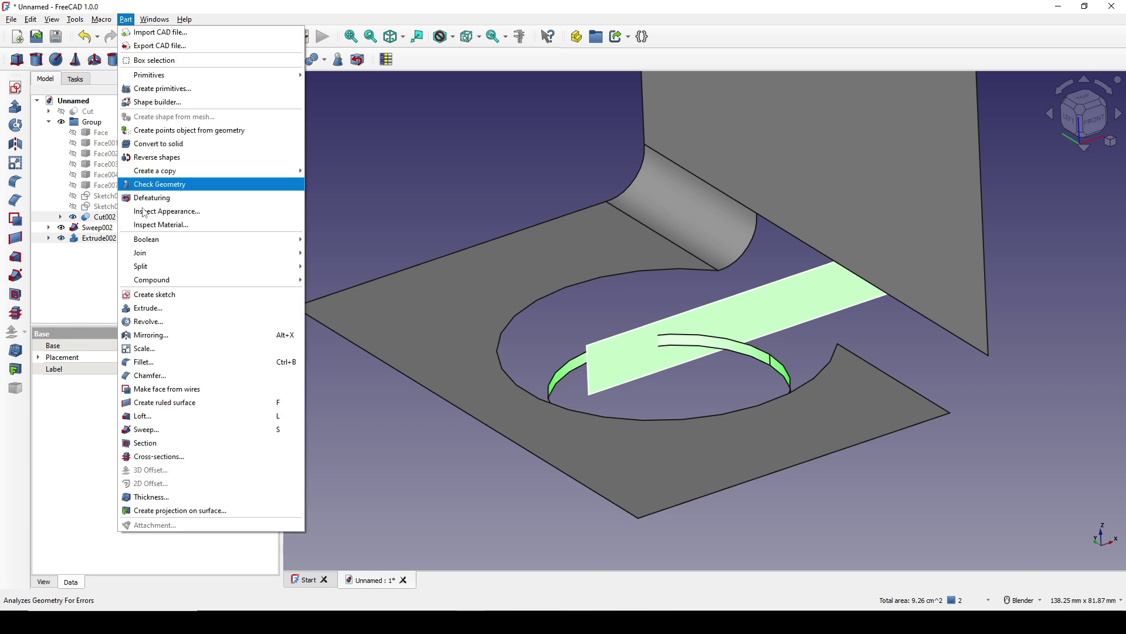
mouse_move(160, 267)
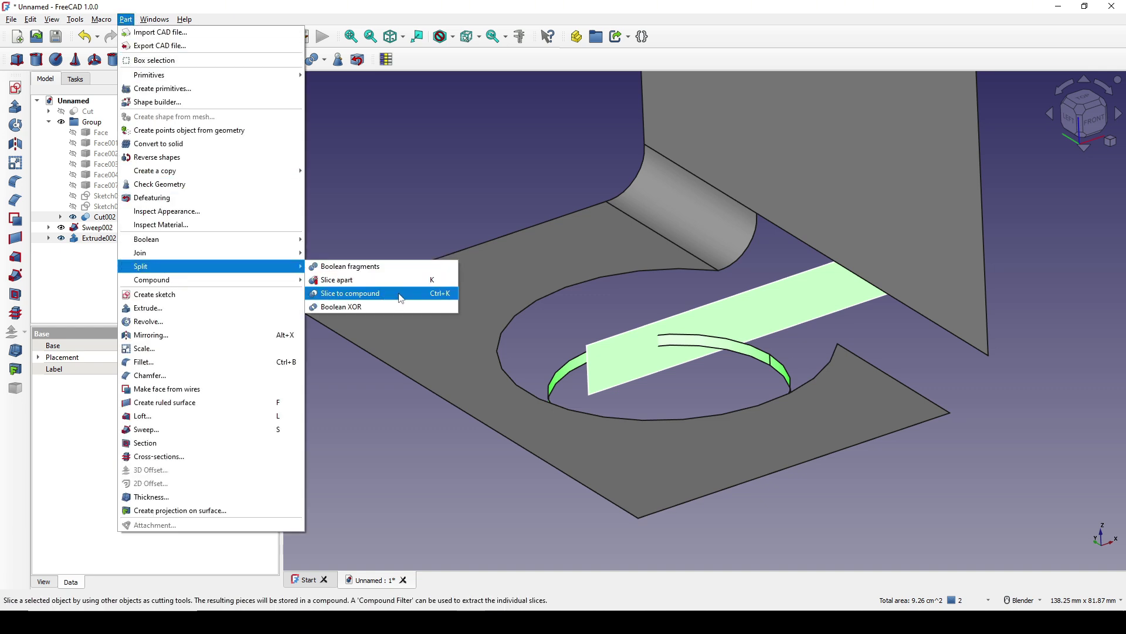
left_click(401, 297)
- In the Surface workbench, create a blend curve between the swept fillet's curved end edge and the new split edge on the hole wall
middle_click_drag(895, 397, 959, 460)
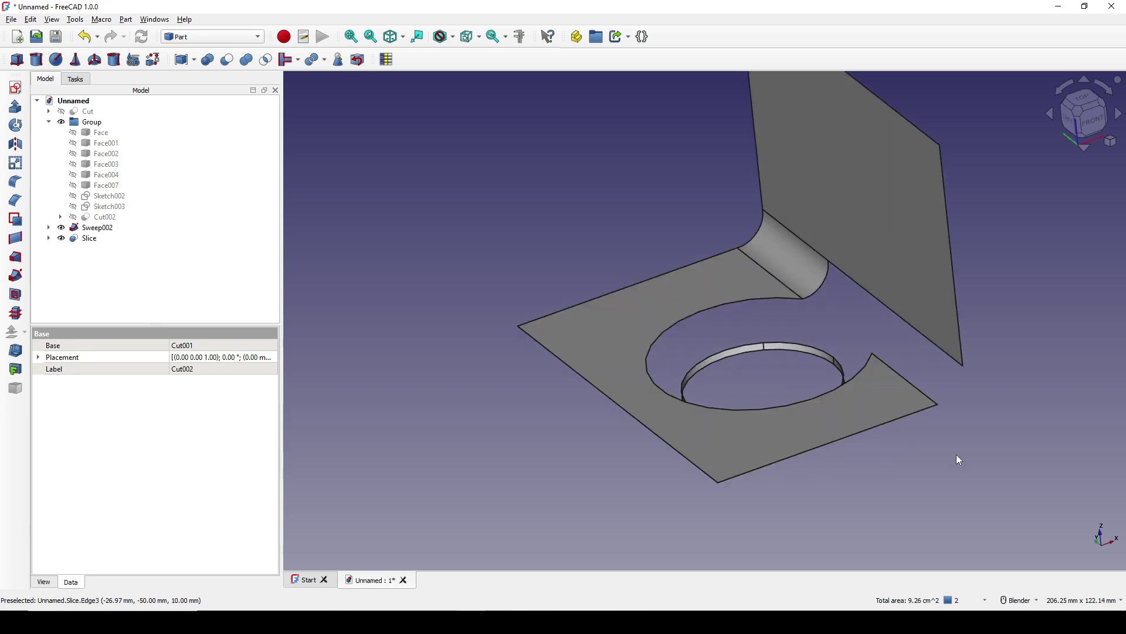
scroll(863, 324, "up", 6)
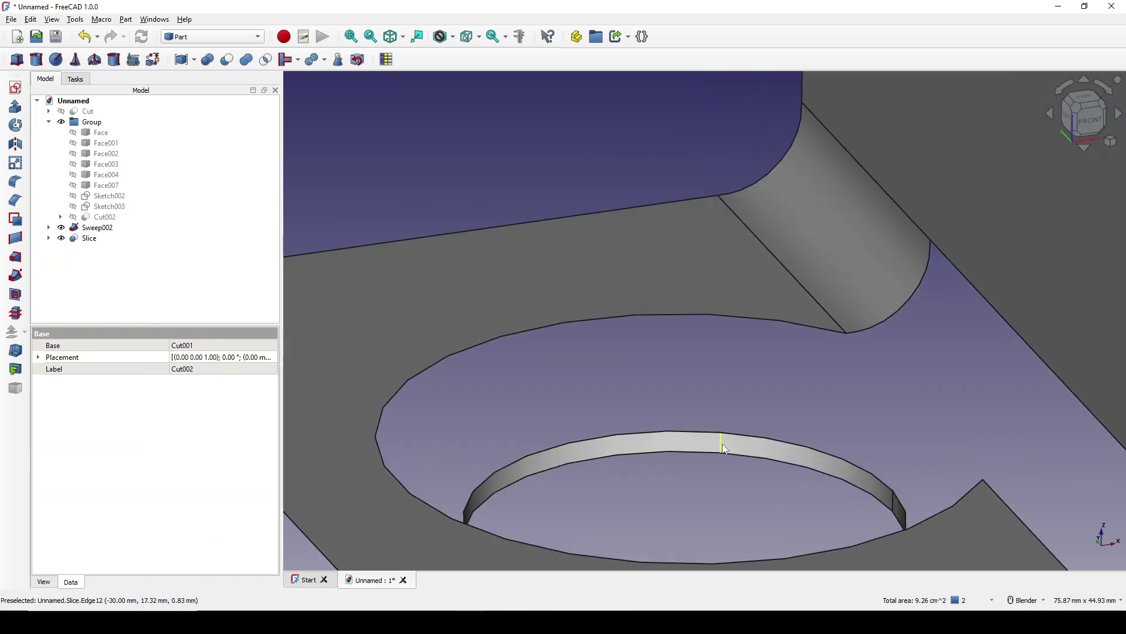
scroll(723, 447, "down", 1)
middle_click_drag(723, 447, 704, 407, "shift")
left_click(683, 451)
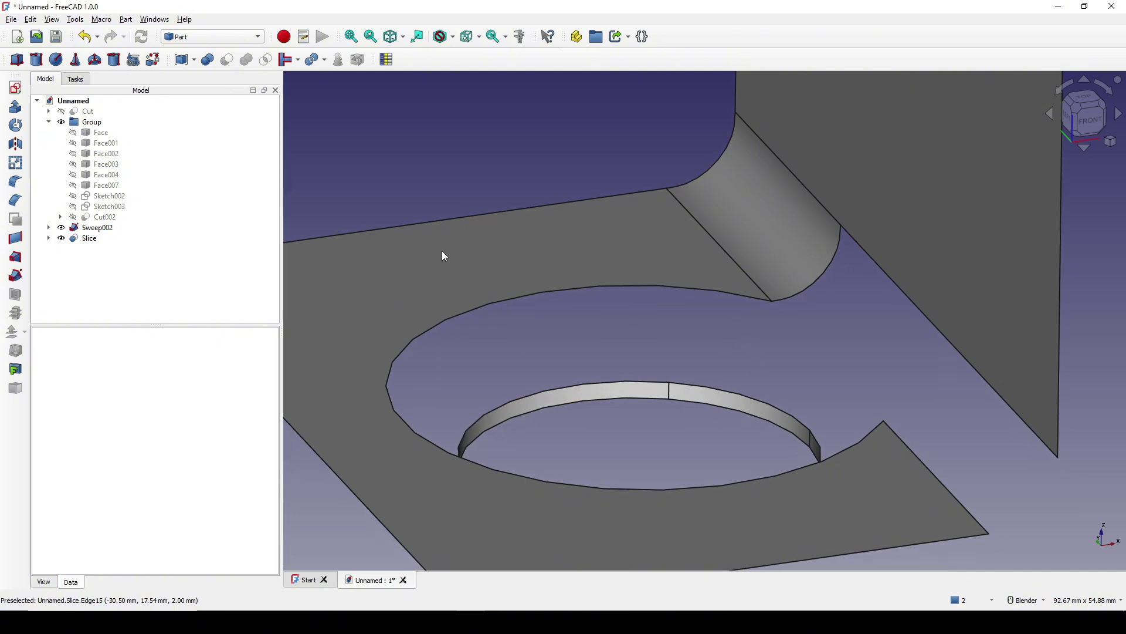
left_click(207, 39)
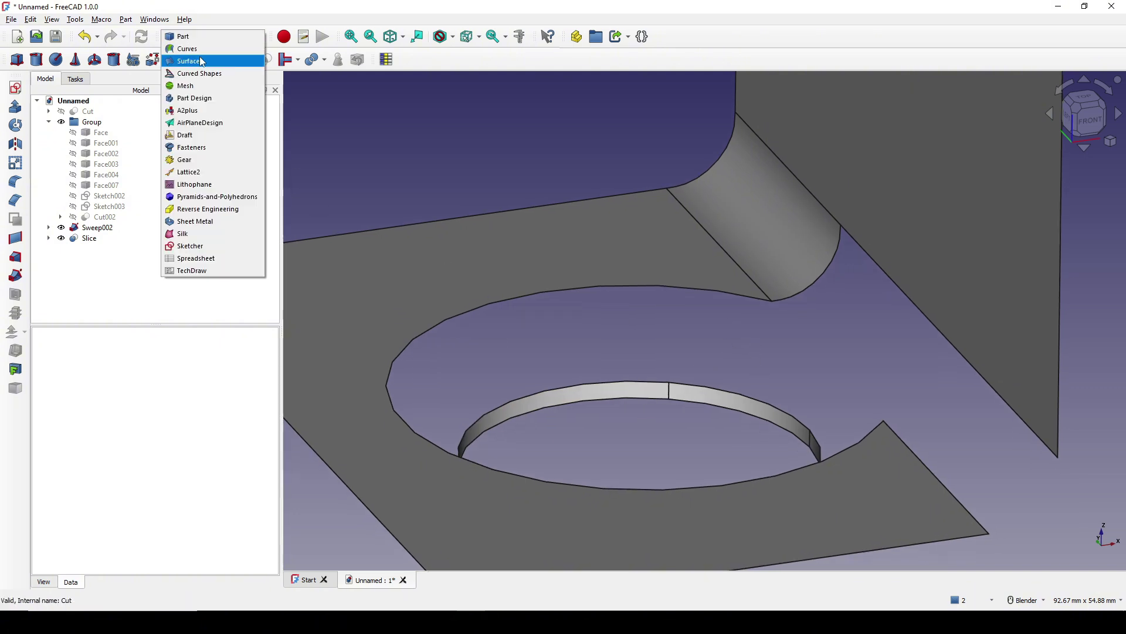
left_click(189, 61)
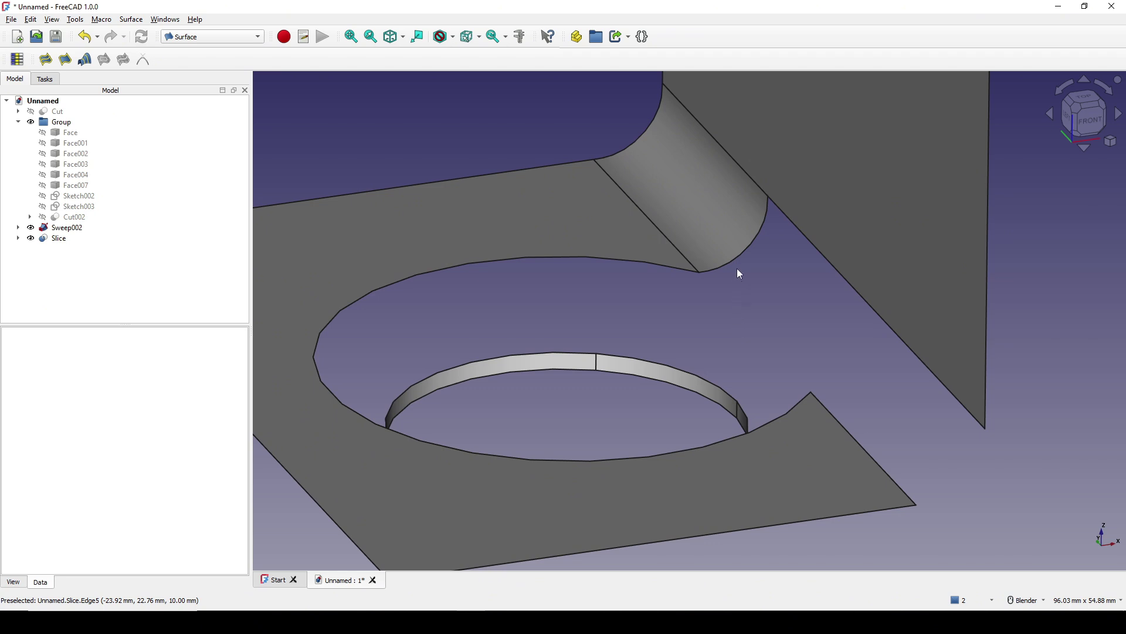
left_click(738, 259)
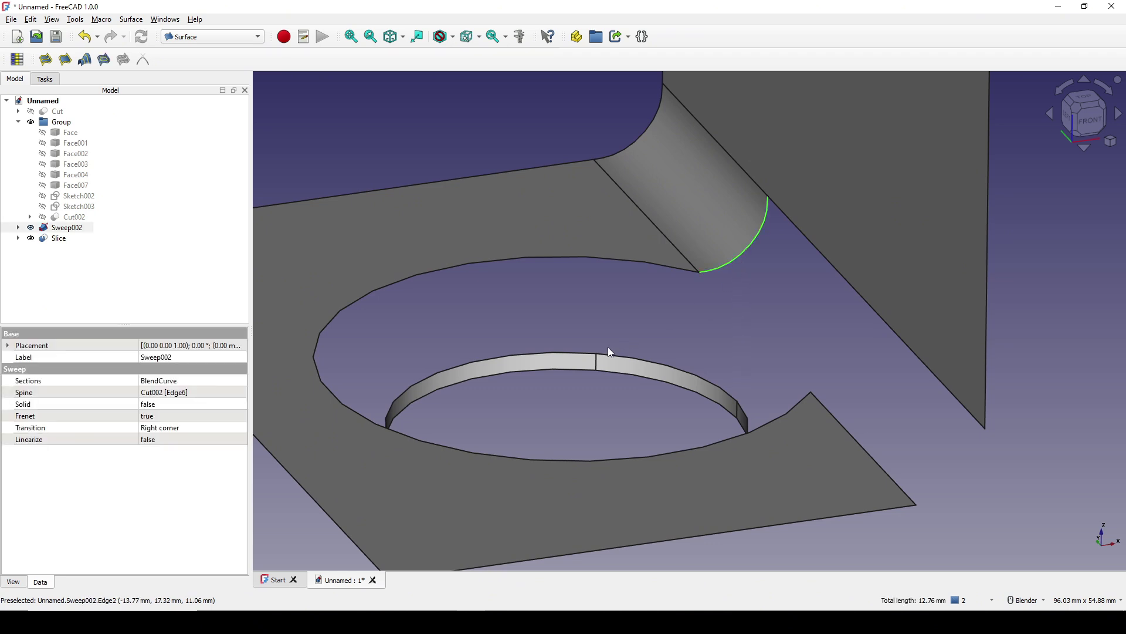
left_click(597, 365, "ctrl")
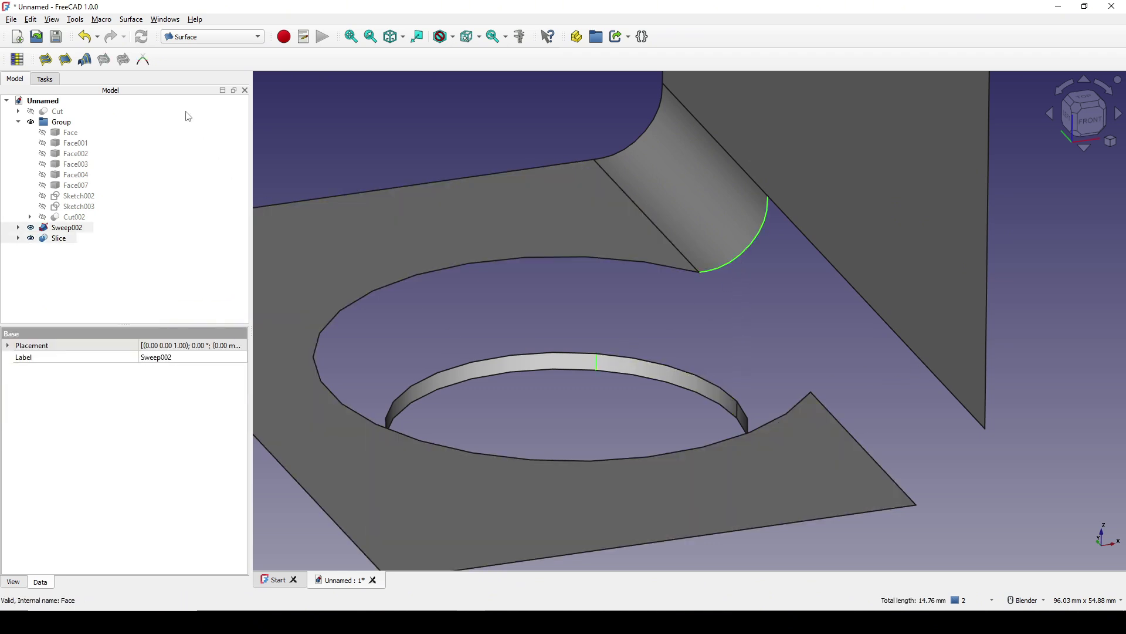
left_click(143, 63)
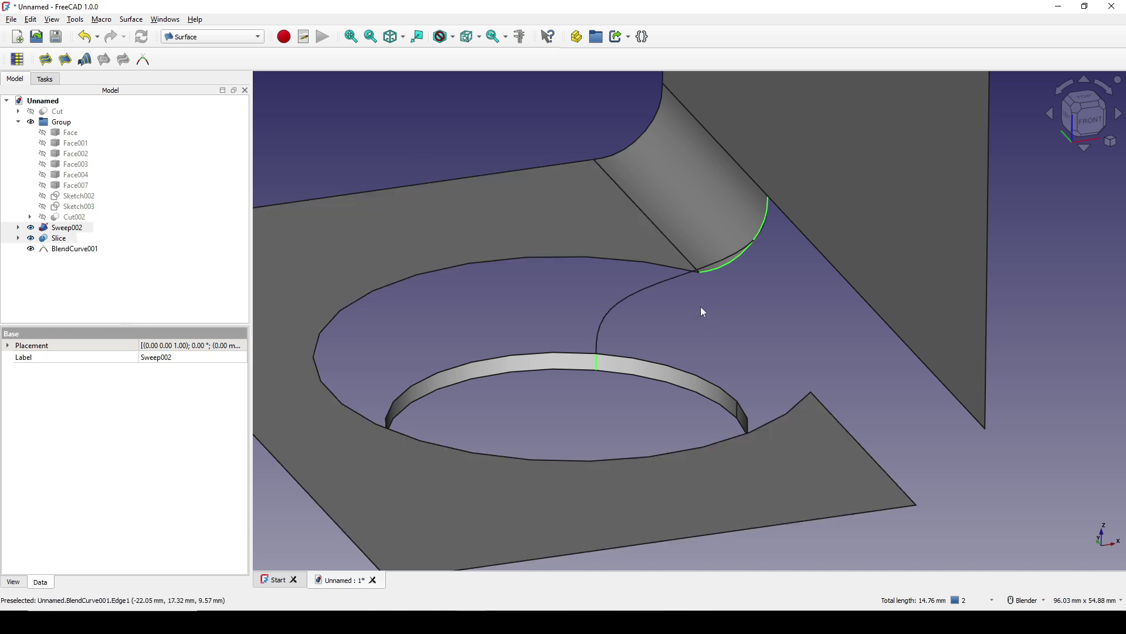
- Set the new blend curve's start size and end size to 0
middle_click_drag(700, 306, 720, 290, "shift")
left_click(84, 248)
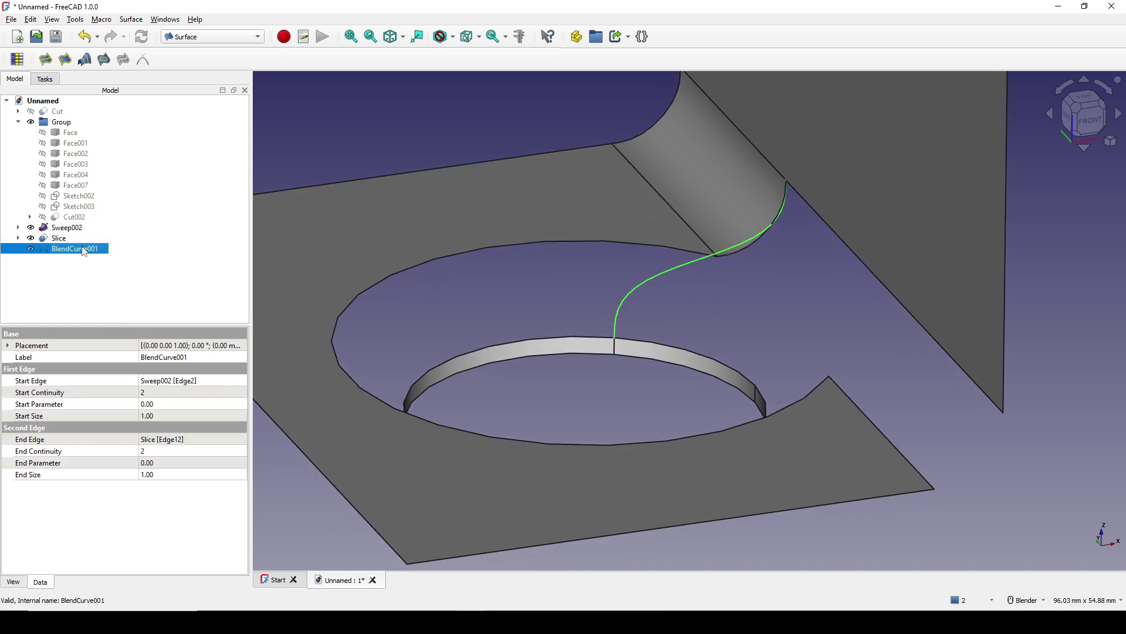
left_click(167, 416)
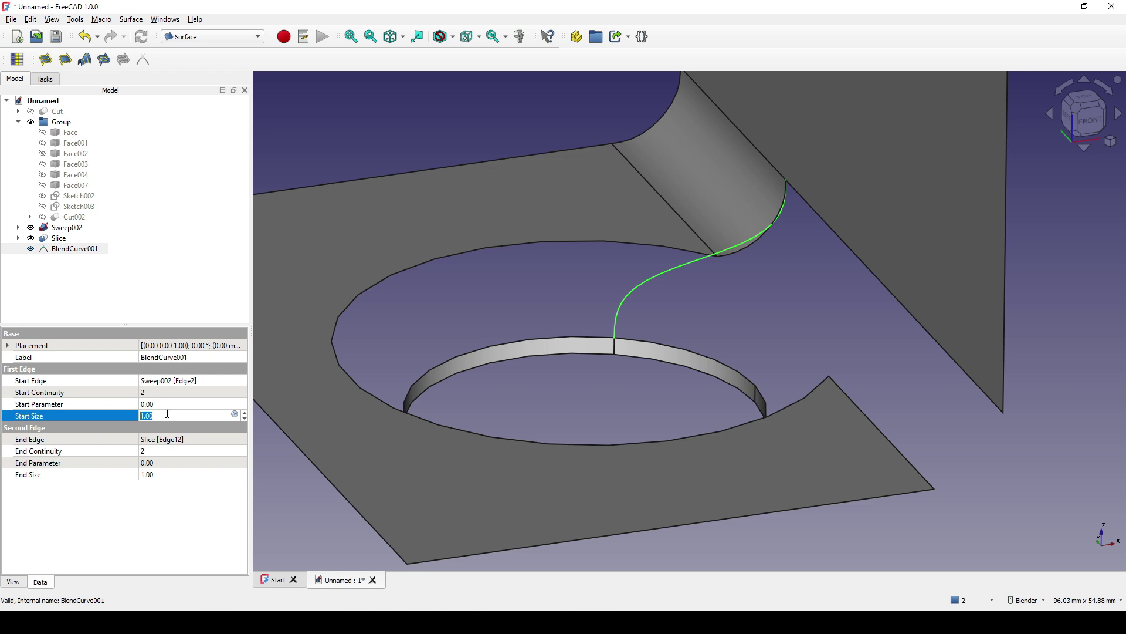
type("0")
left_click(126, 474)
type("0")
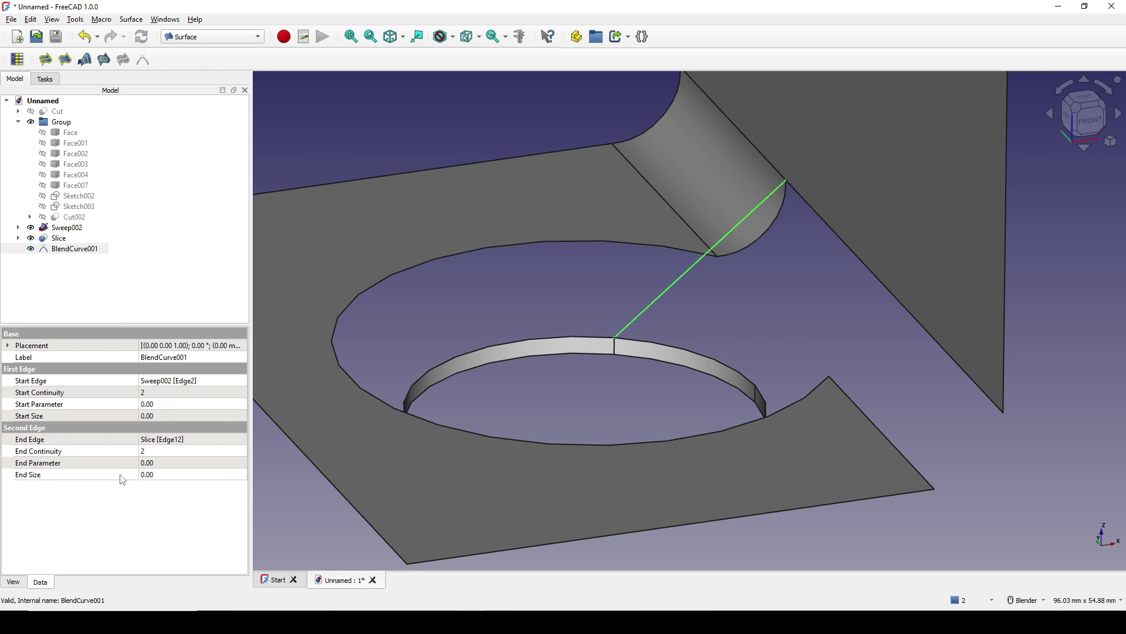
- Set the blend curve's start parameter to 1 so it begins at the lower end of the fillet edge
left_click(40, 417)
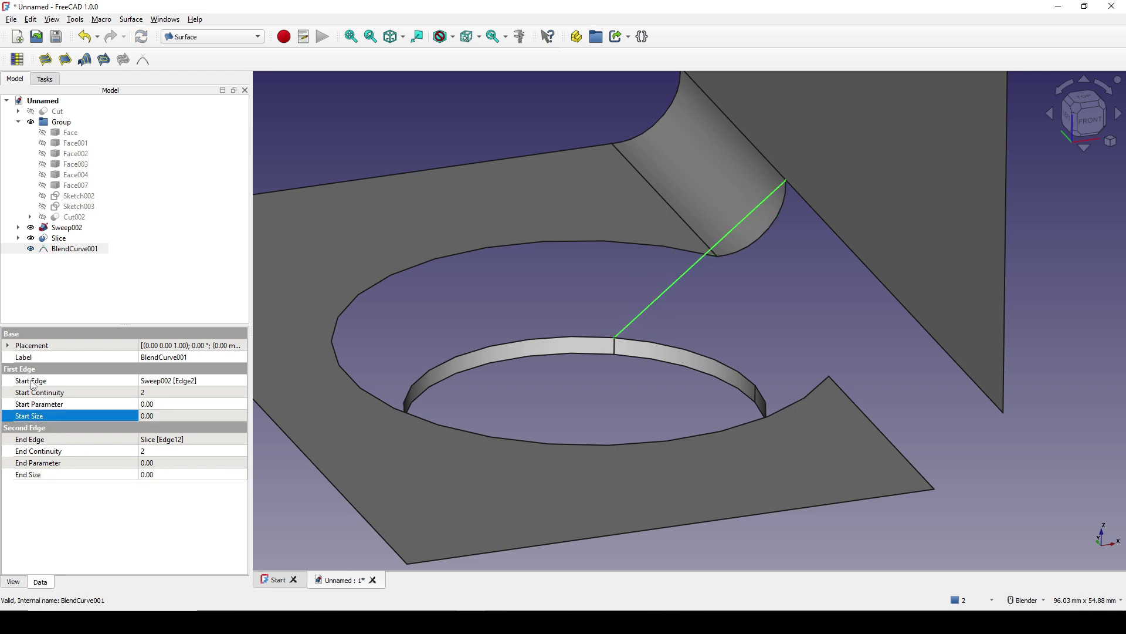
left_click(84, 406)
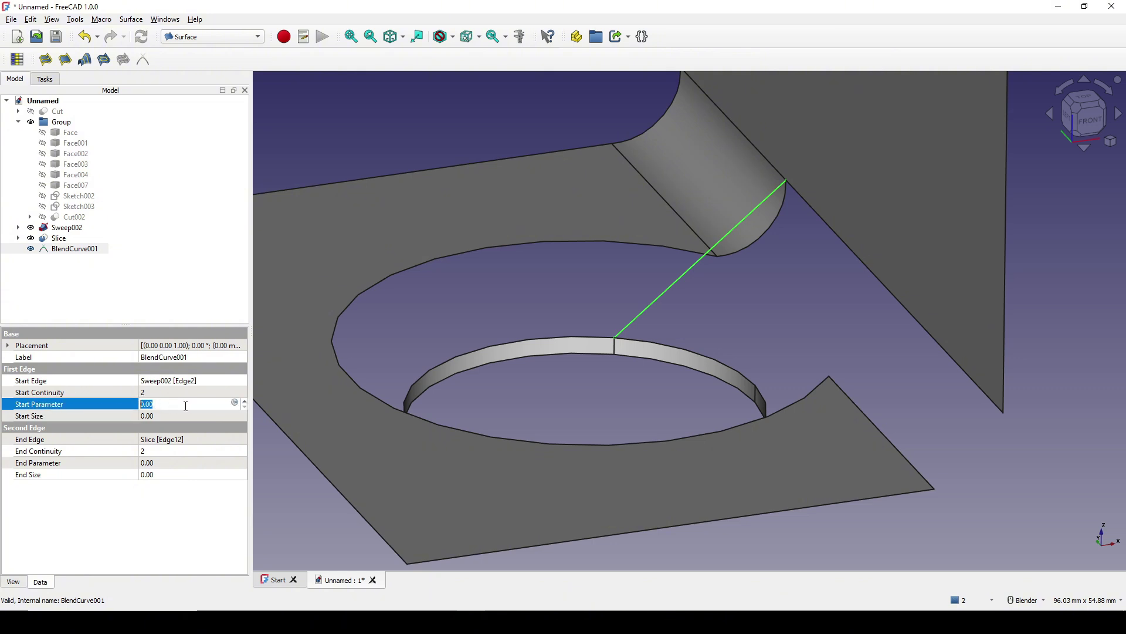
type("1")
key("Return")
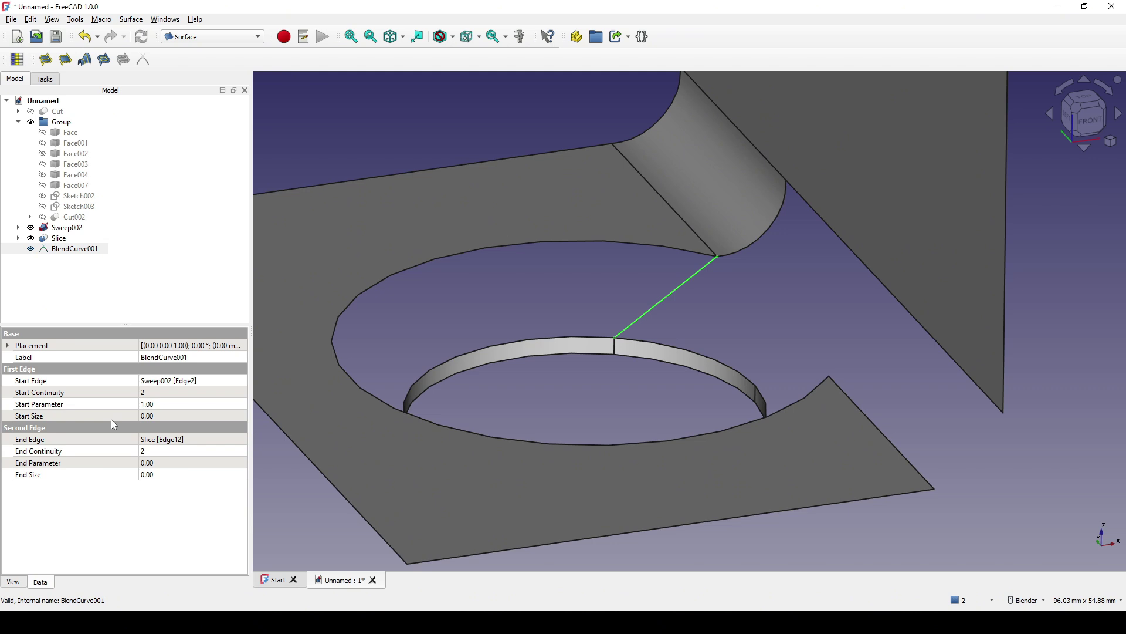
- Set both the start size and the end size of the blend curve to 1
left_click(147, 417)
type("1")
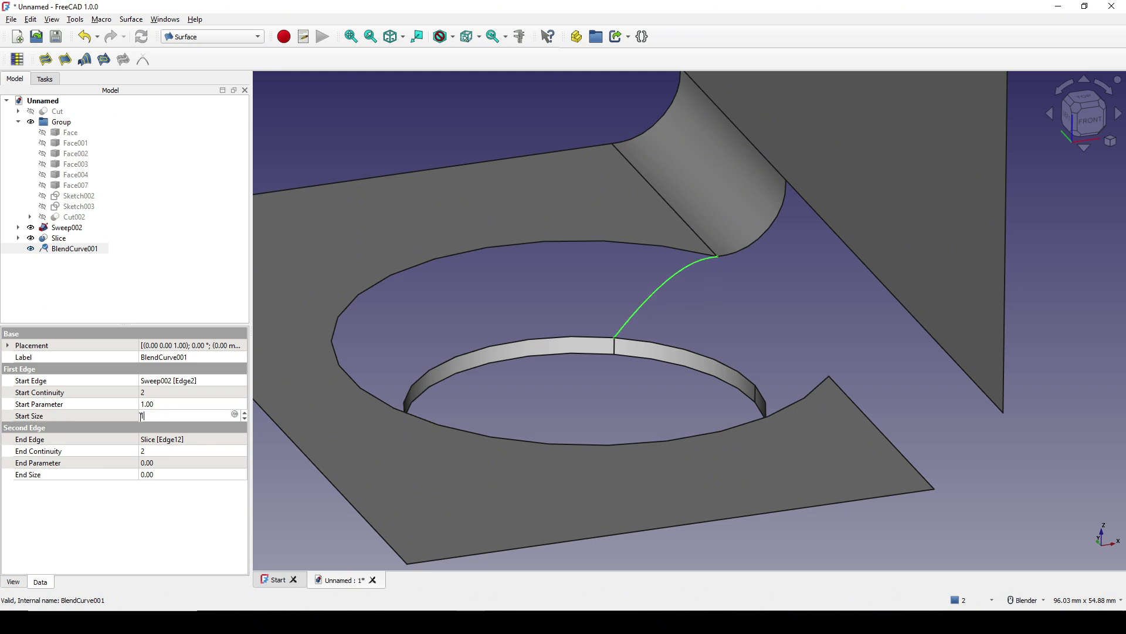
key("Return")
middle_click_drag(674, 447, 742, 301)
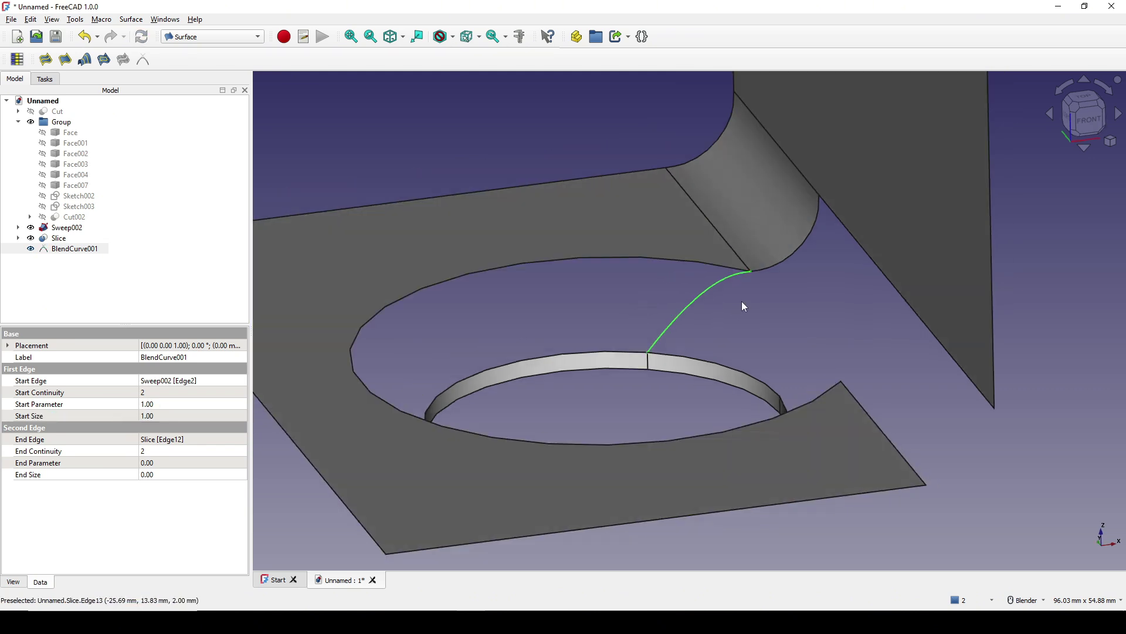
left_click(36, 477)
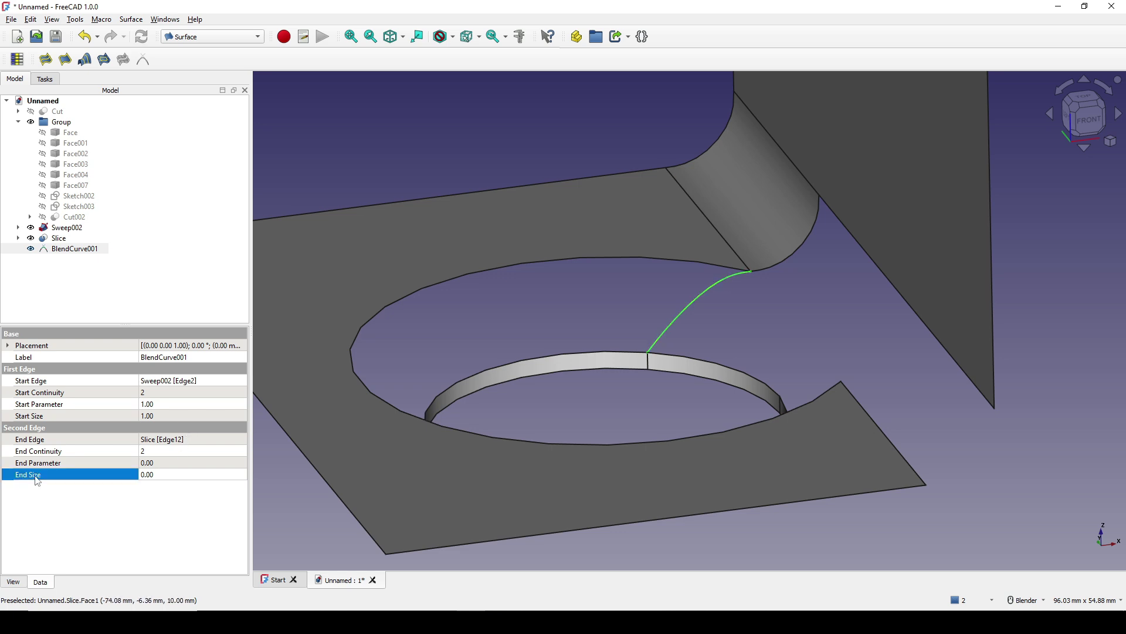
type("1")
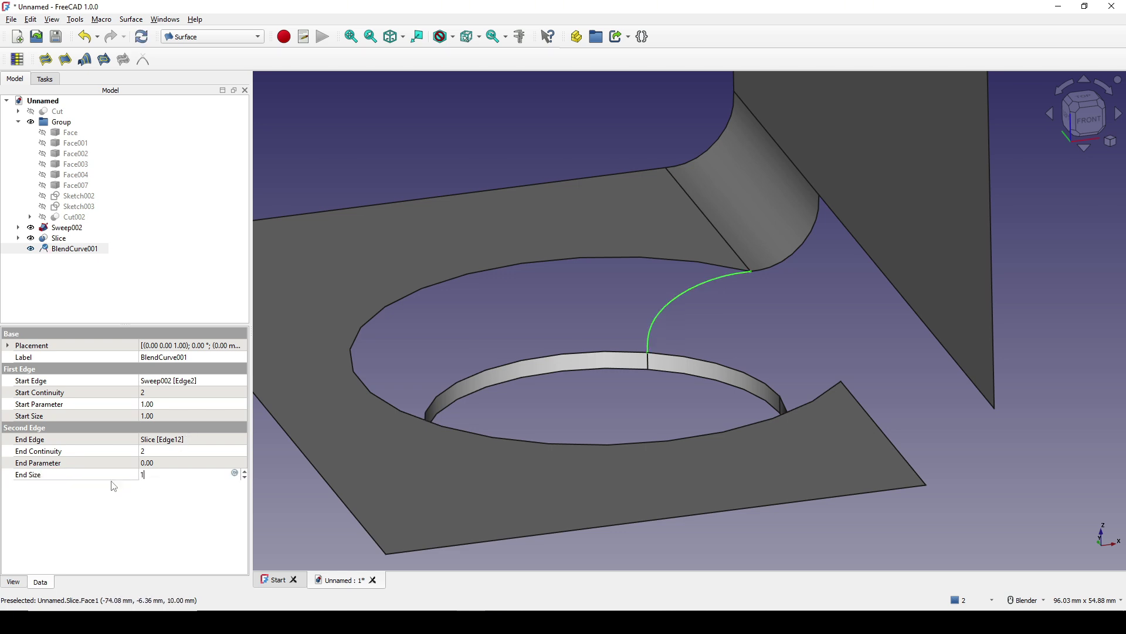
- In the Part workbench, start a sweep with BlendCurve001 as its profile
scroll(618, 400, "down", 2)
mouse_move(613, 402)
middle_mouse_down()
mouse_move(748, 411)
mouse_move(687, 440)
mouse_move(684, 420)
mouse_move(679, 432)
mouse_move(667, 413)
mouse_move(624, 409)
middle_mouse_up()
left_click(610, 418)
left_click(203, 37)
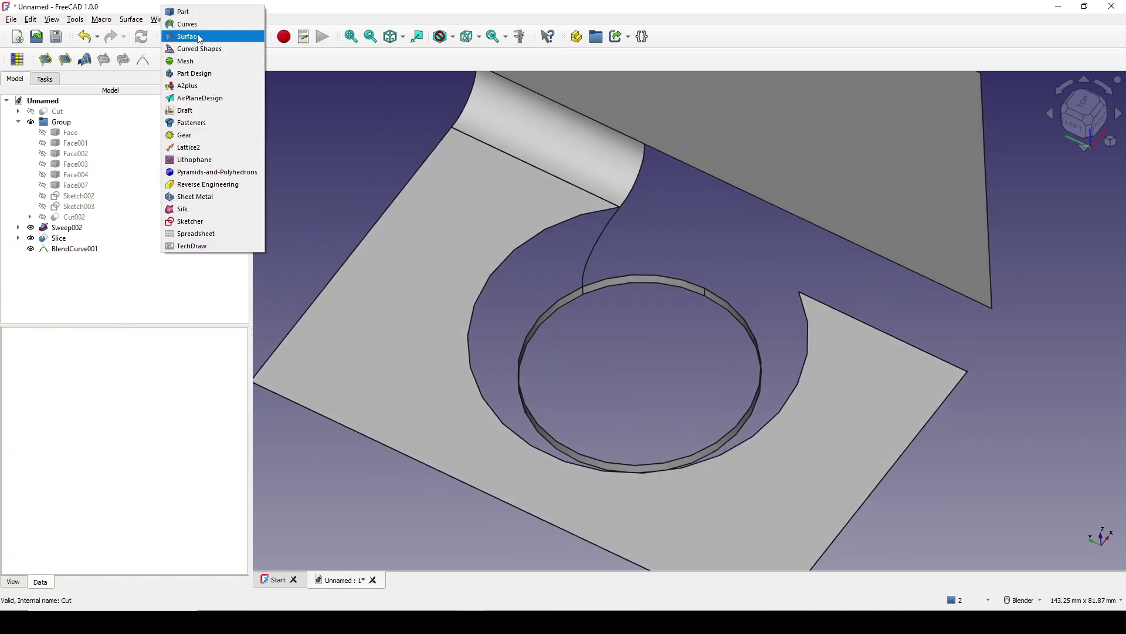
left_click(187, 12)
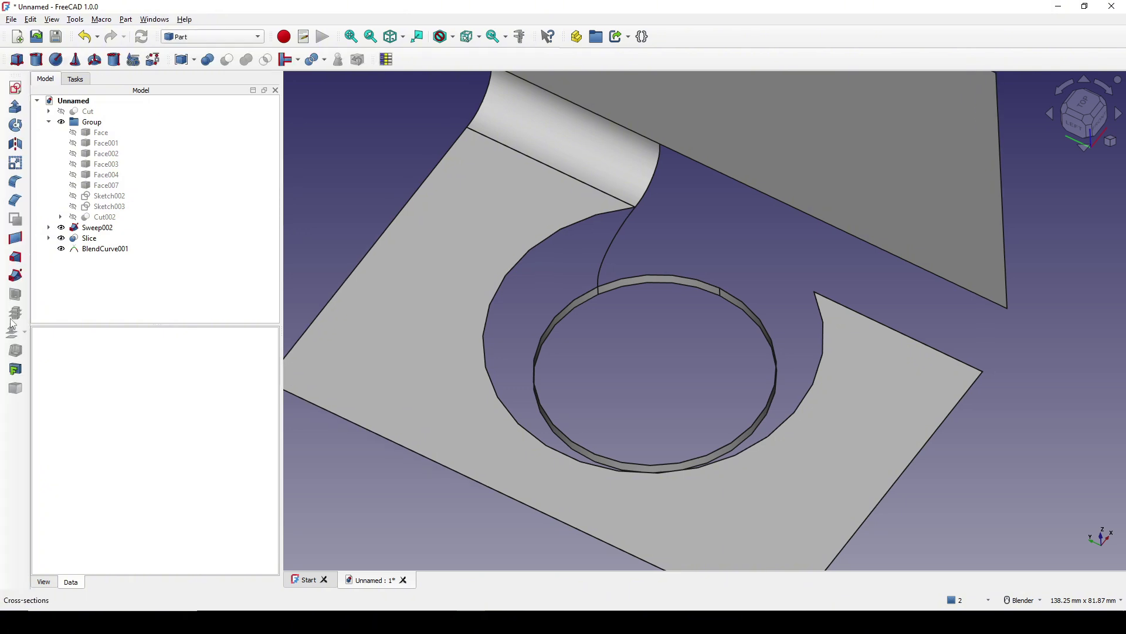
left_click(16, 275)
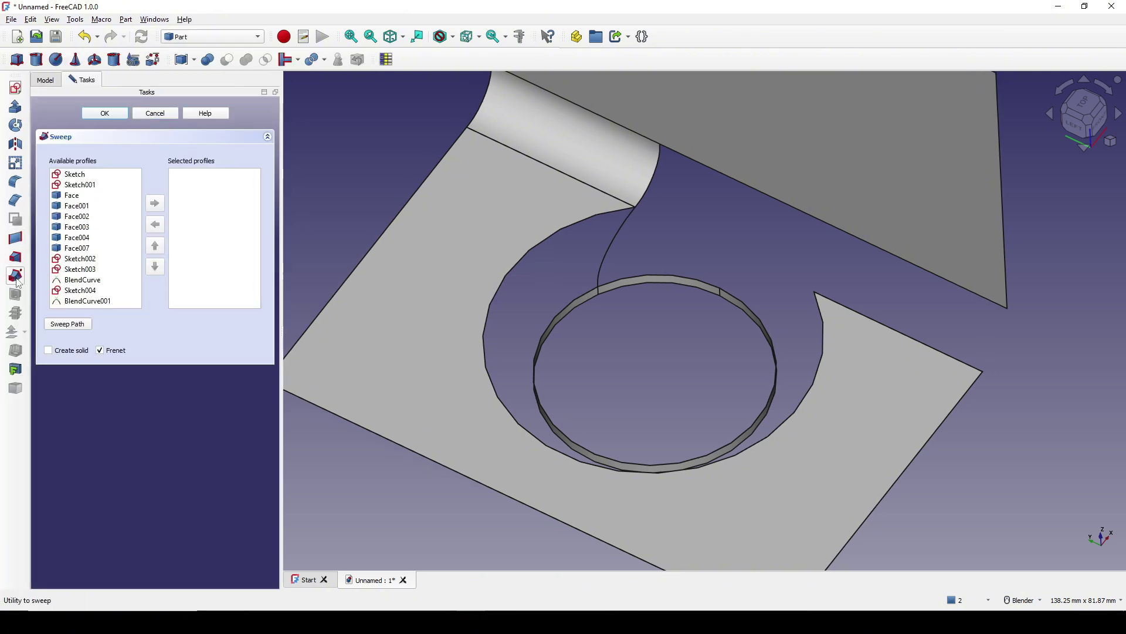
left_click(104, 303)
left_click(155, 203)
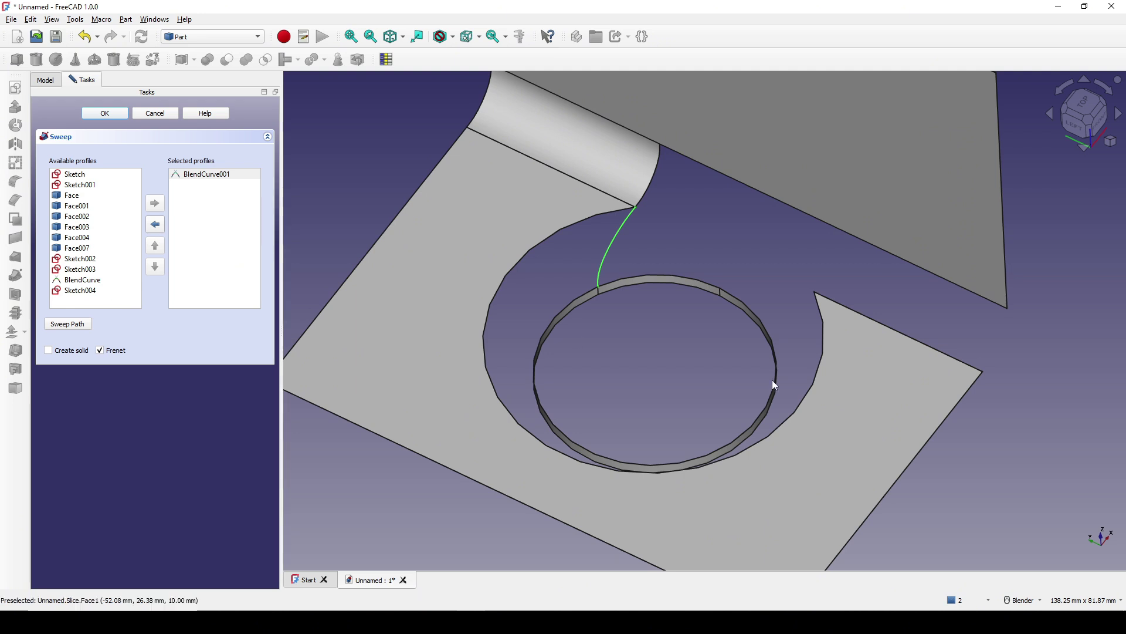
- Use the plate's large circular cut edge around the hole as the sweep path and create the surface without a solid
middle_click_drag(772, 379, 576, 378)
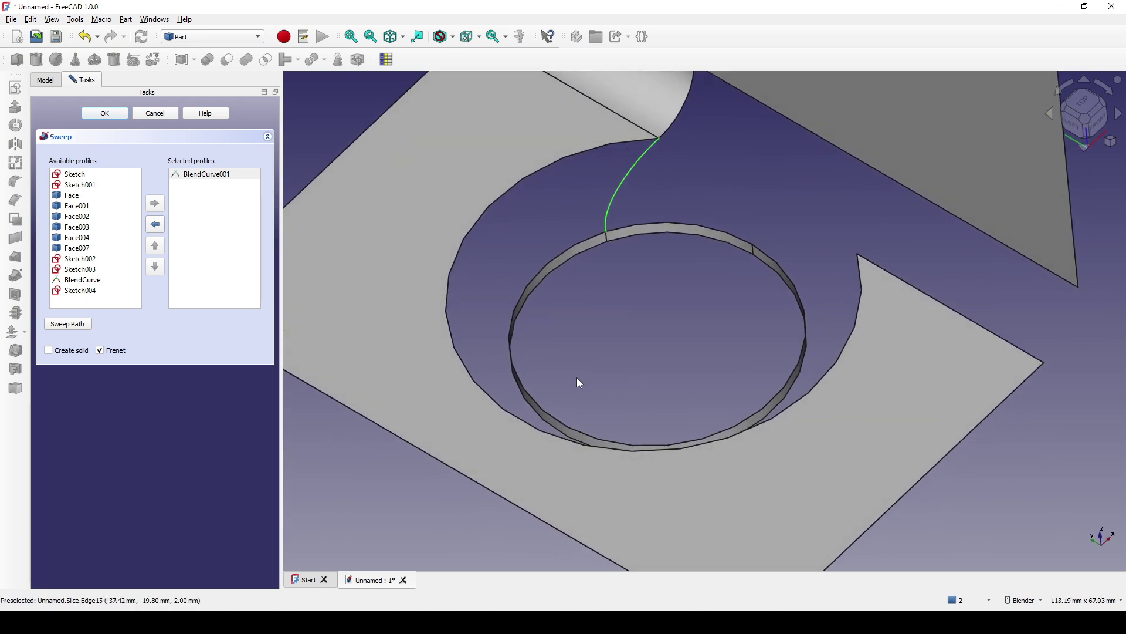
left_click(67, 323)
middle_click_drag(664, 372, 724, 390)
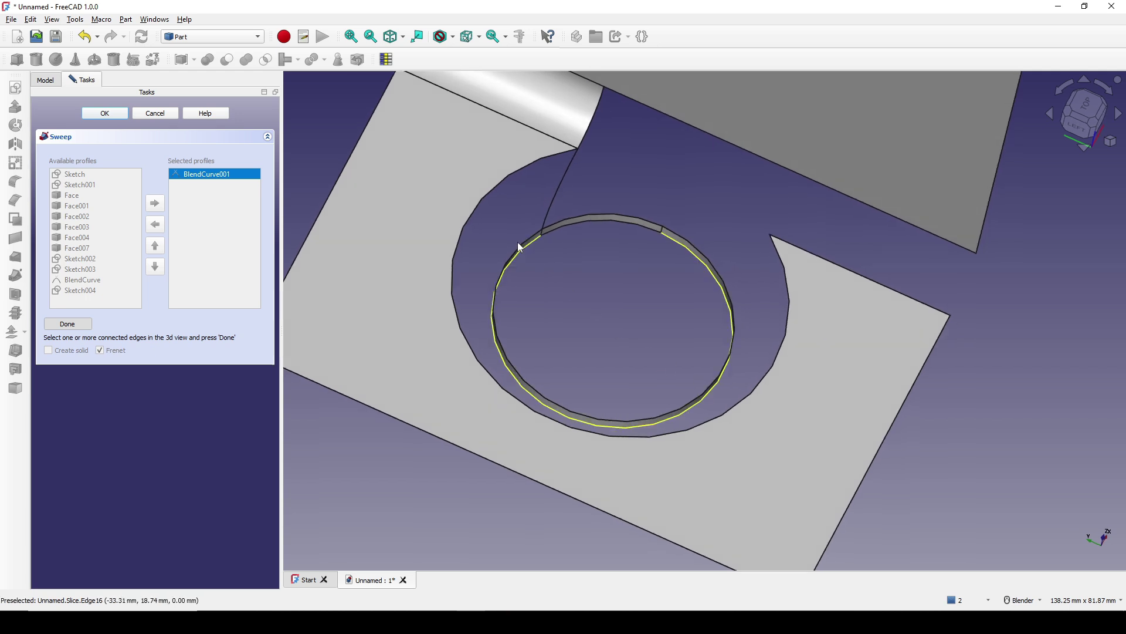
left_click(463, 228)
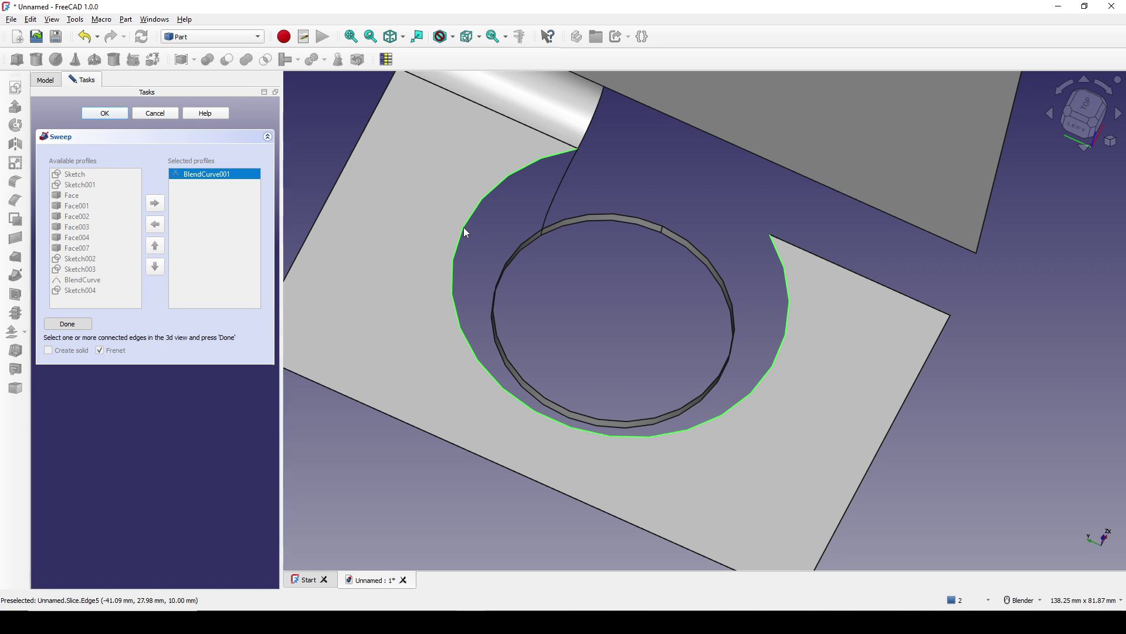
left_click(70, 325)
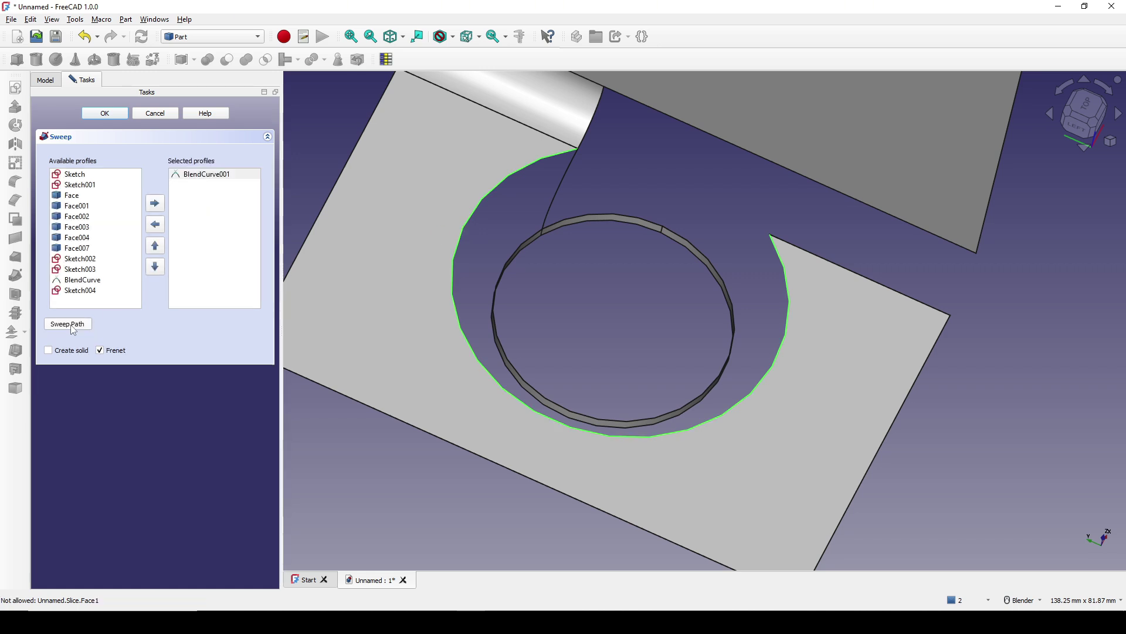
left_click(115, 113)
- Mark up a screen capture of the top view, outlining the slanted sweep end and hatching the opposite half, and discard it
scroll(807, 387, "down", 1)
middle_click_drag(756, 422, 815, 358)
left_click(1096, 110)
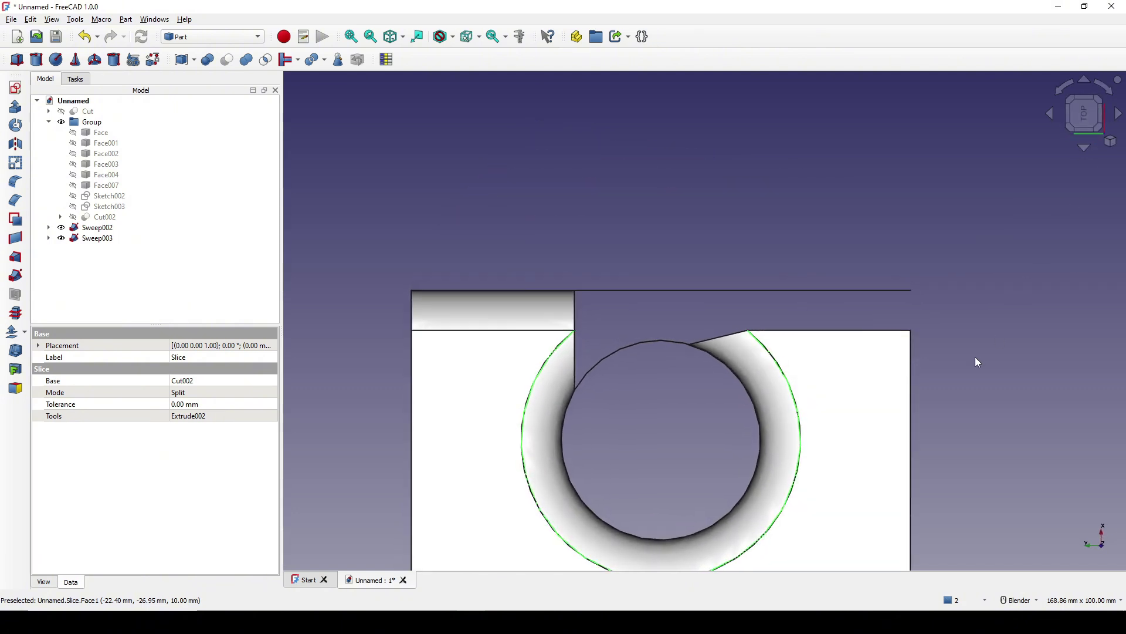
scroll(880, 289, "up", 1)
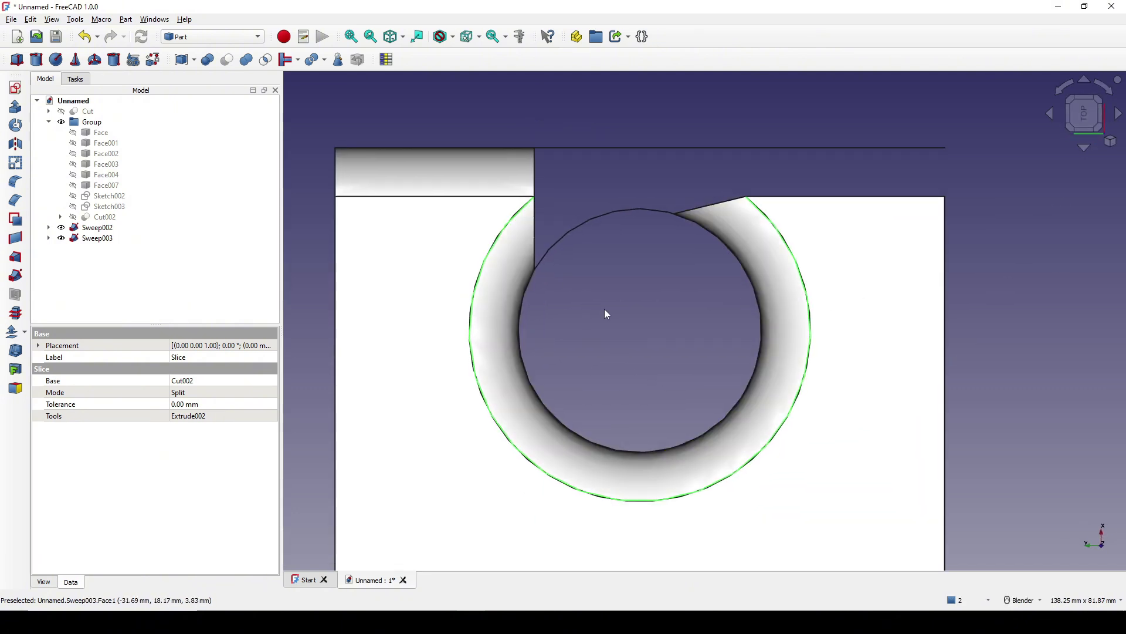
key("Print")
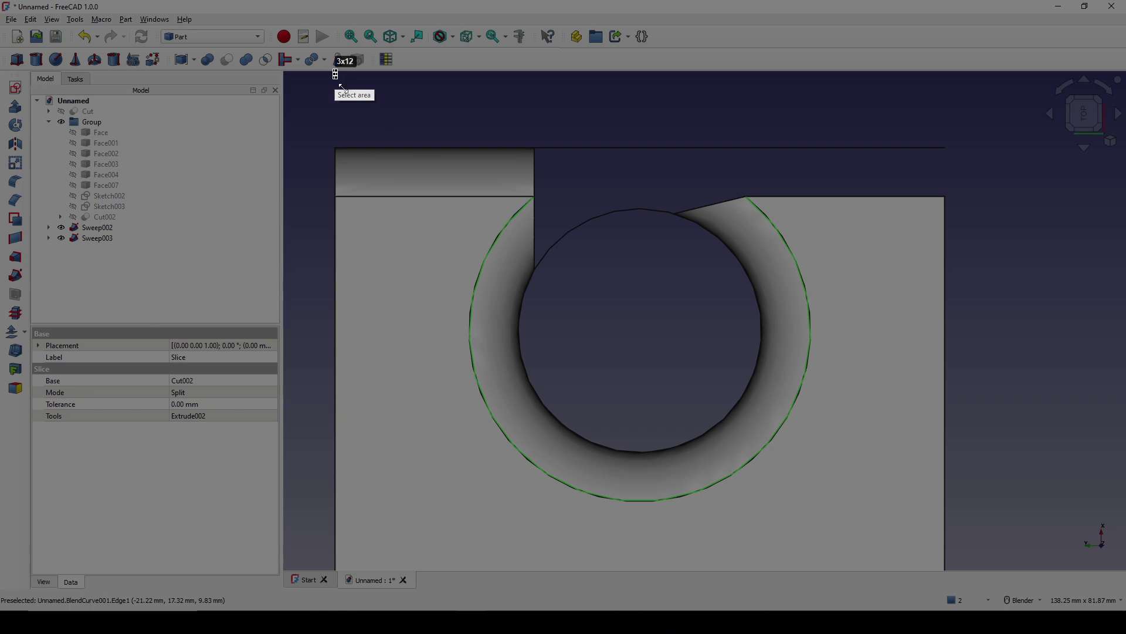
left_click_drag(335, 70, 943, 536)
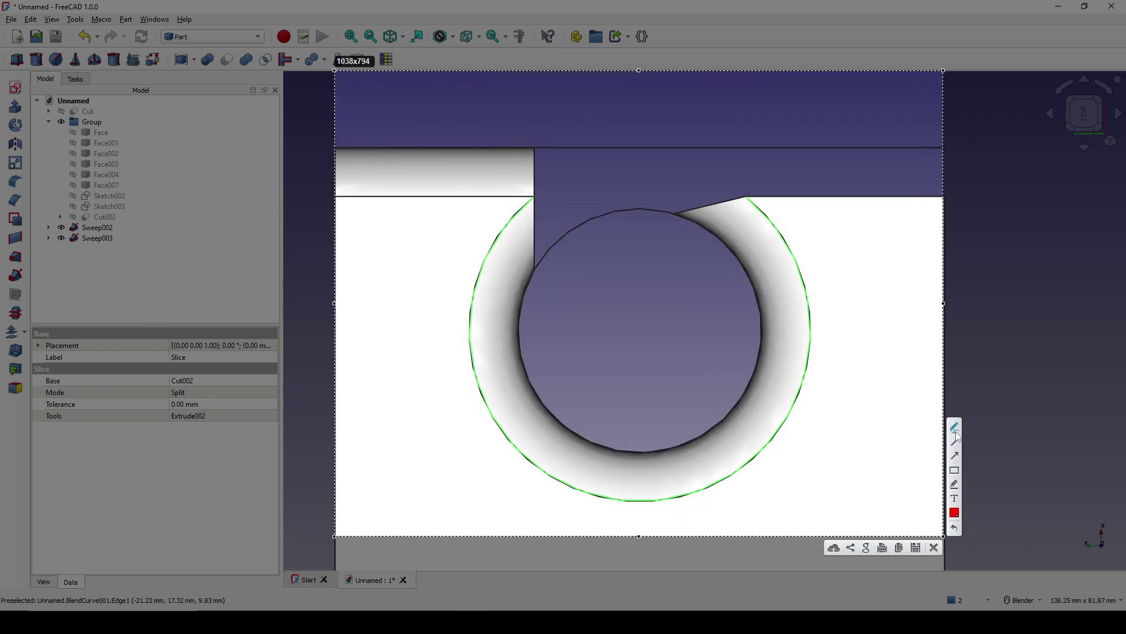
left_click_drag(749, 200, 710, 205)
left_click_drag(635, 175, 638, 191)
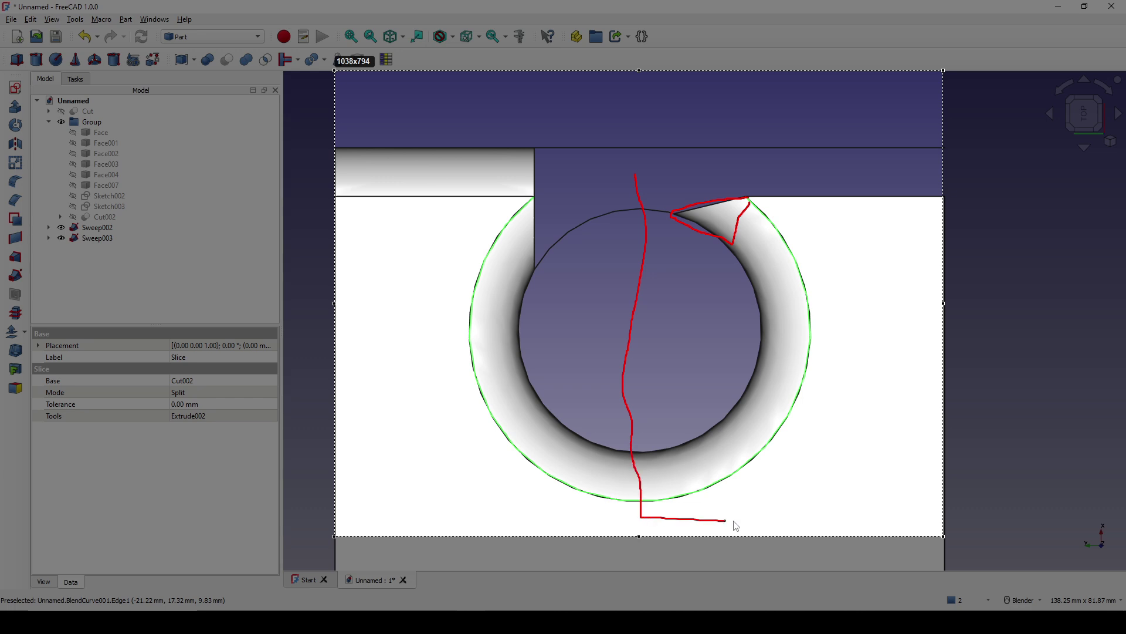
left_click_drag(735, 525, 848, 317)
left_click_drag(648, 169, 648, 170)
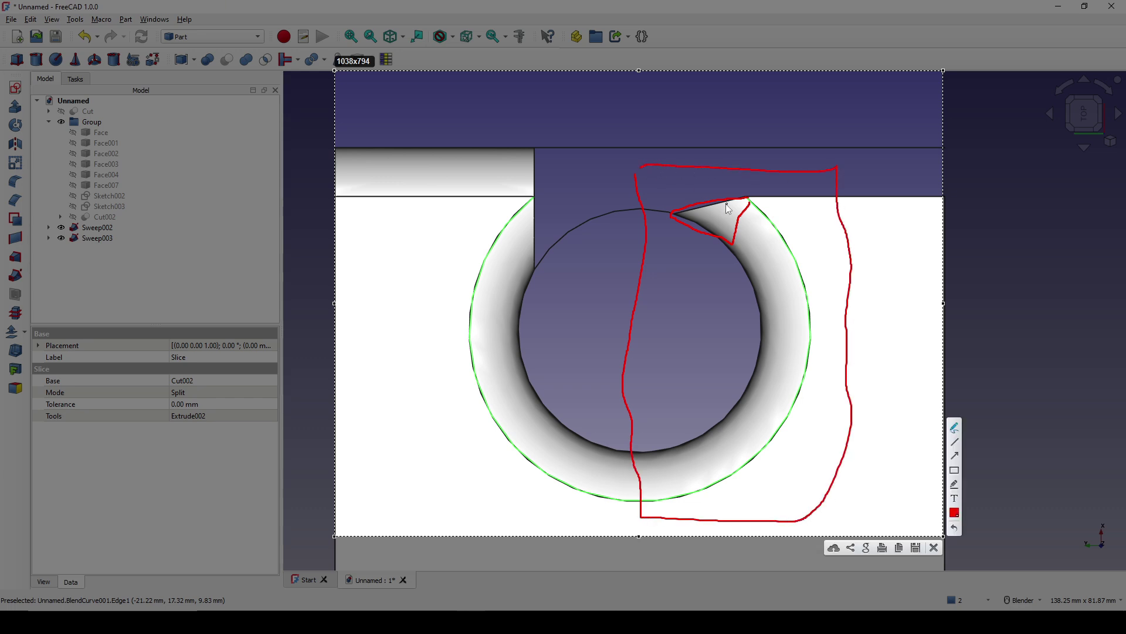
left_click_drag(560, 214, 490, 289)
left_click_drag(567, 285, 468, 382)
left_click_drag(558, 362, 498, 434)
mouse_move(571, 438)
left_mouse_down()
mouse_move(550, 465)
mouse_move(573, 480)
left_mouse_up()
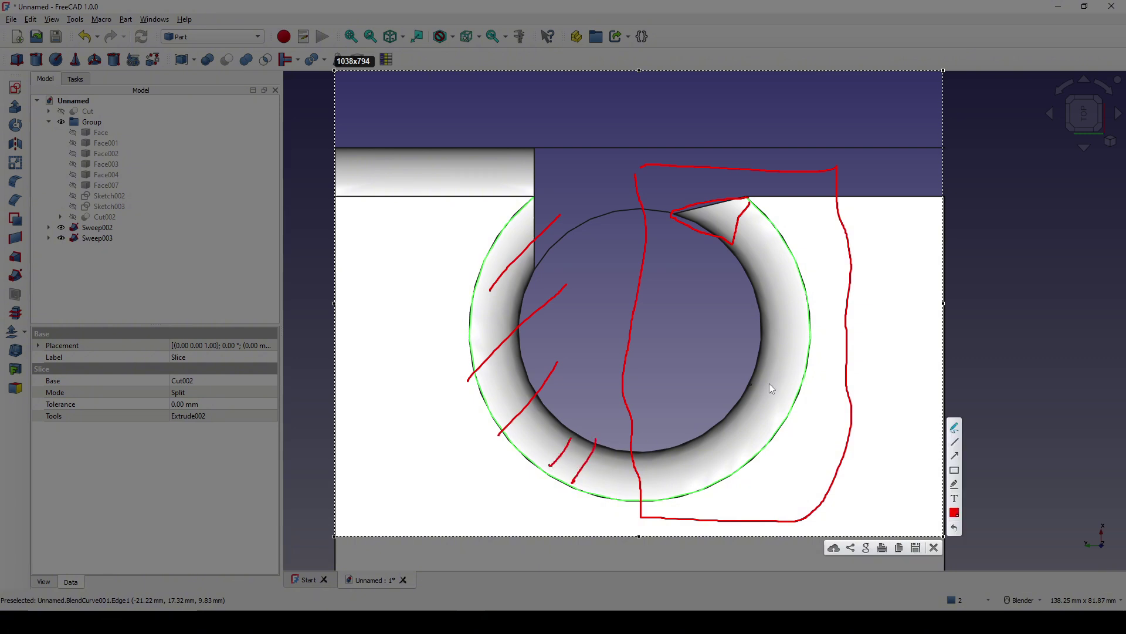
key("Escape")
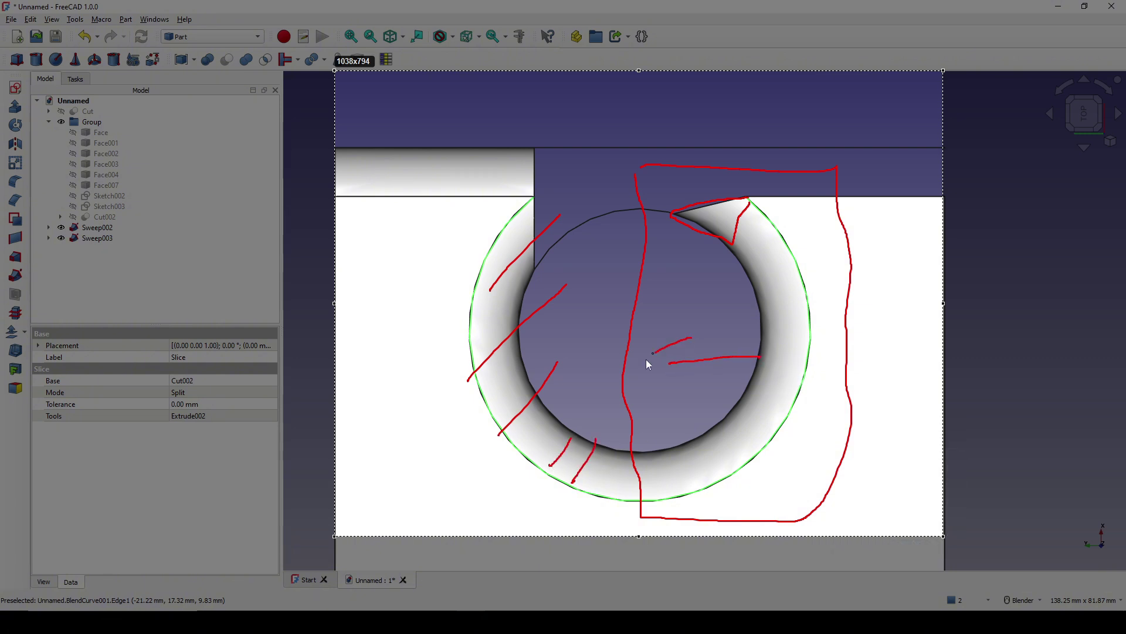
left_click_drag(647, 360, 663, 388)
left_click(933, 549)
- Create a new sketch on the XY-plane with zero offset
scroll(799, 451, "down", 3)
middle_click_drag(799, 451, 782, 399)
scroll(782, 397, "up", 2)
scroll(824, 418, "down", 3)
left_click(978, 369)
middle_click_drag(978, 368, 909, 364)
left_click(920, 366)
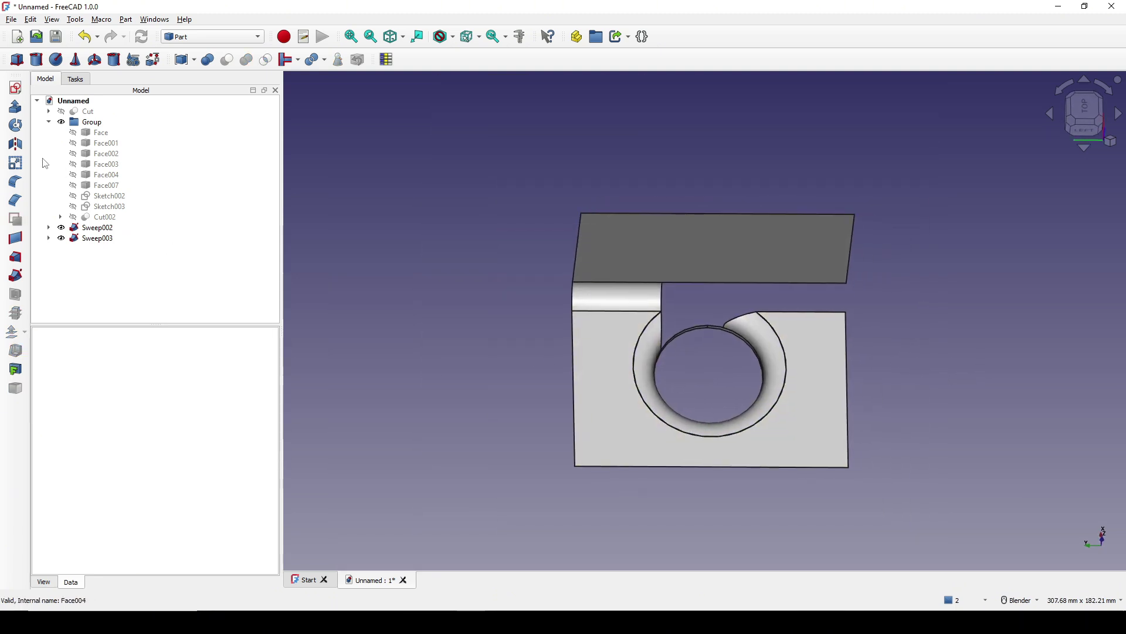
left_click(15, 87)
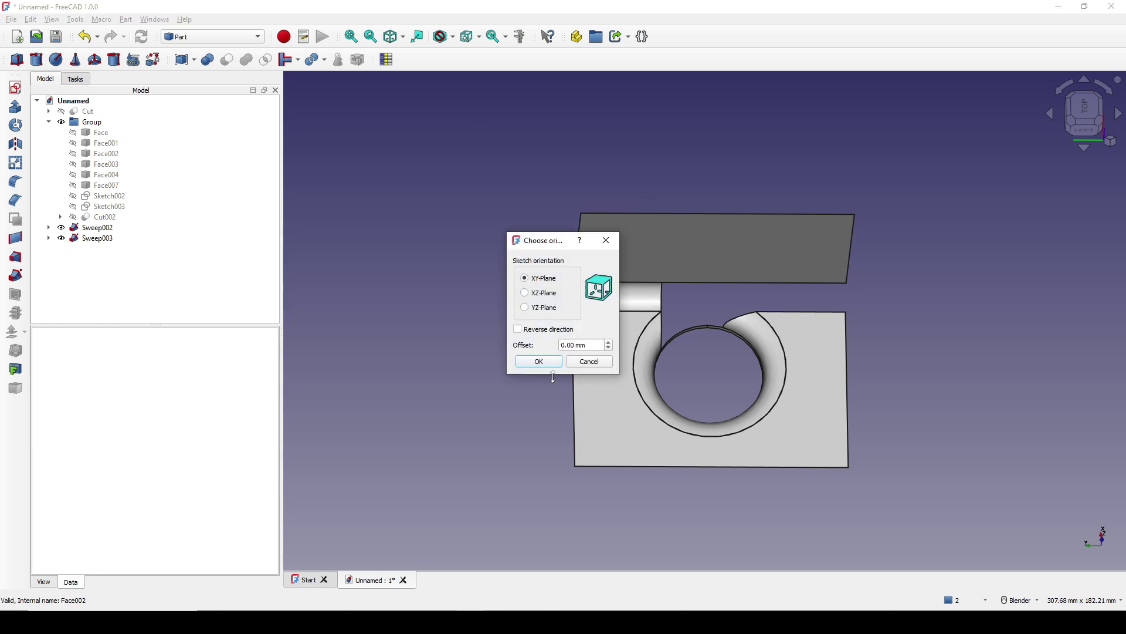
left_click(538, 361)
scroll(741, 375, "up", 2)
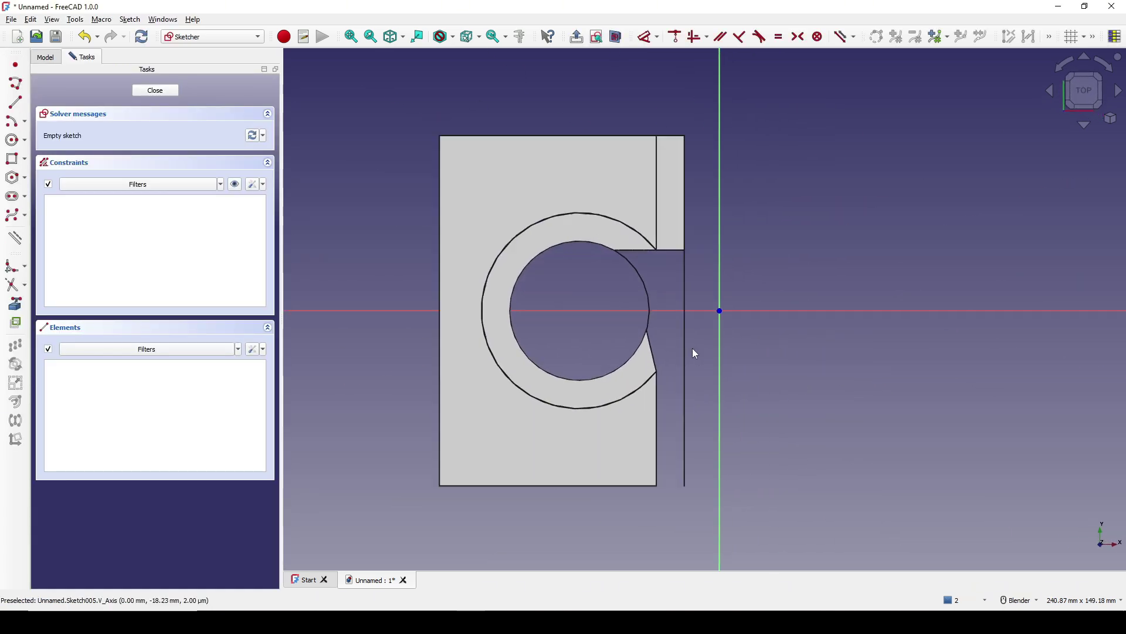
- Draw a rectangle over one half of the plate, with one long edge on the horizontal axis and both ends beyond the plate
left_click(13, 159)
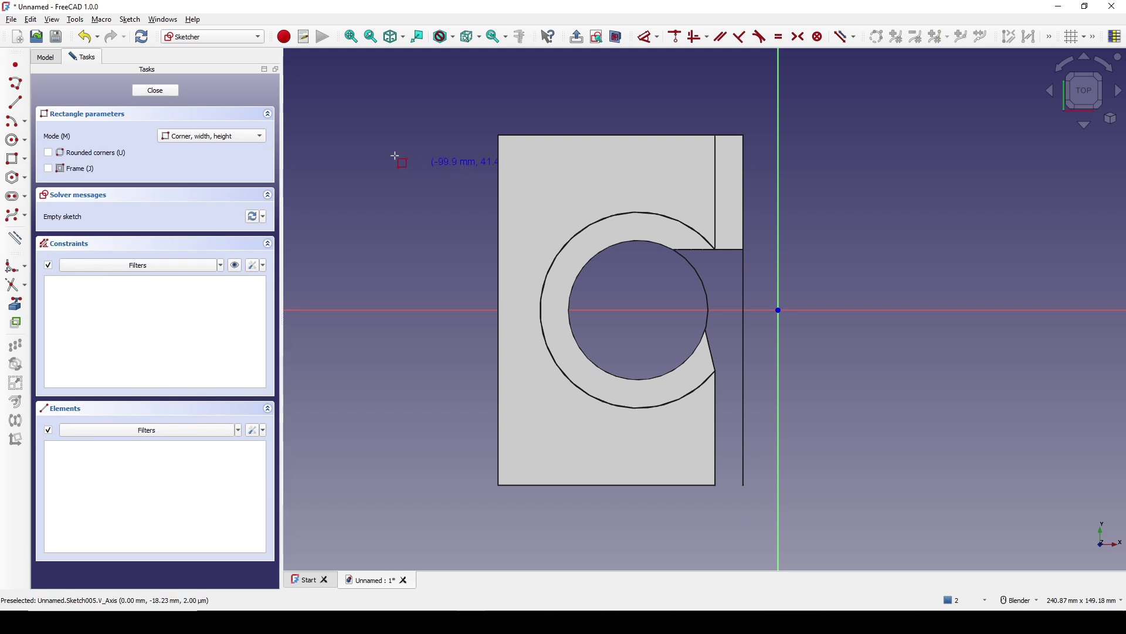
left_click(861, 309)
right_click(873, 337)
middle_click_drag(831, 335, 829, 346, "shift")
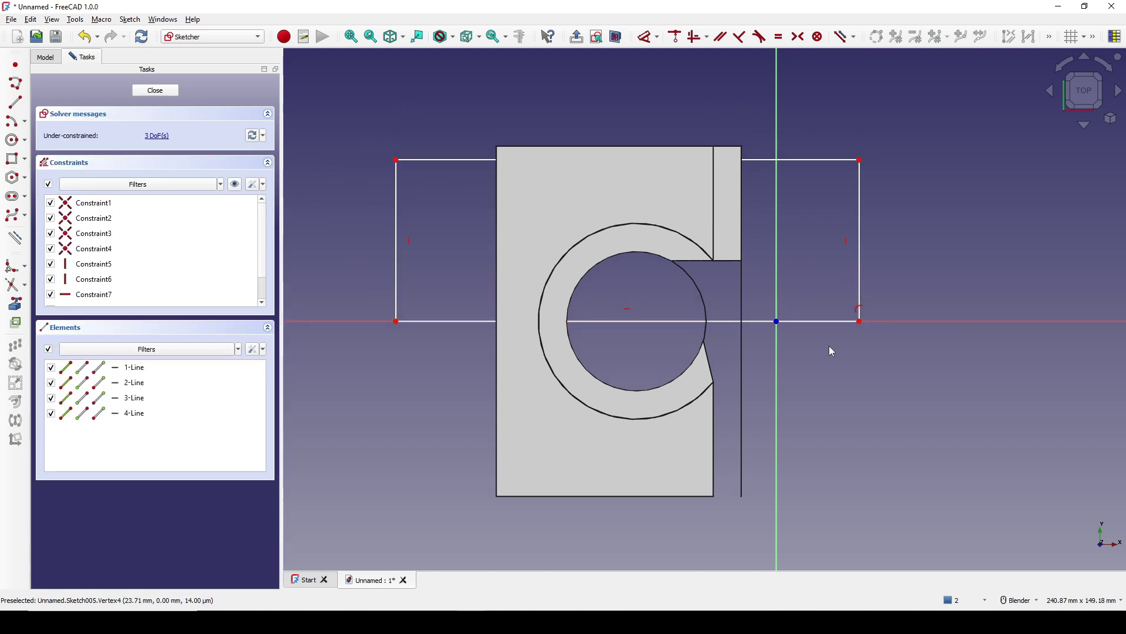
left_click(154, 91)
- Extrude the rectangle sketch 50 mm along its normal as a solid
mouse_move(405, 311)
middle_mouse_down()
mouse_move(745, 363)
mouse_move(810, 327)
mouse_move(713, 320)
middle_mouse_up()
scroll(768, 322, "up", 1)
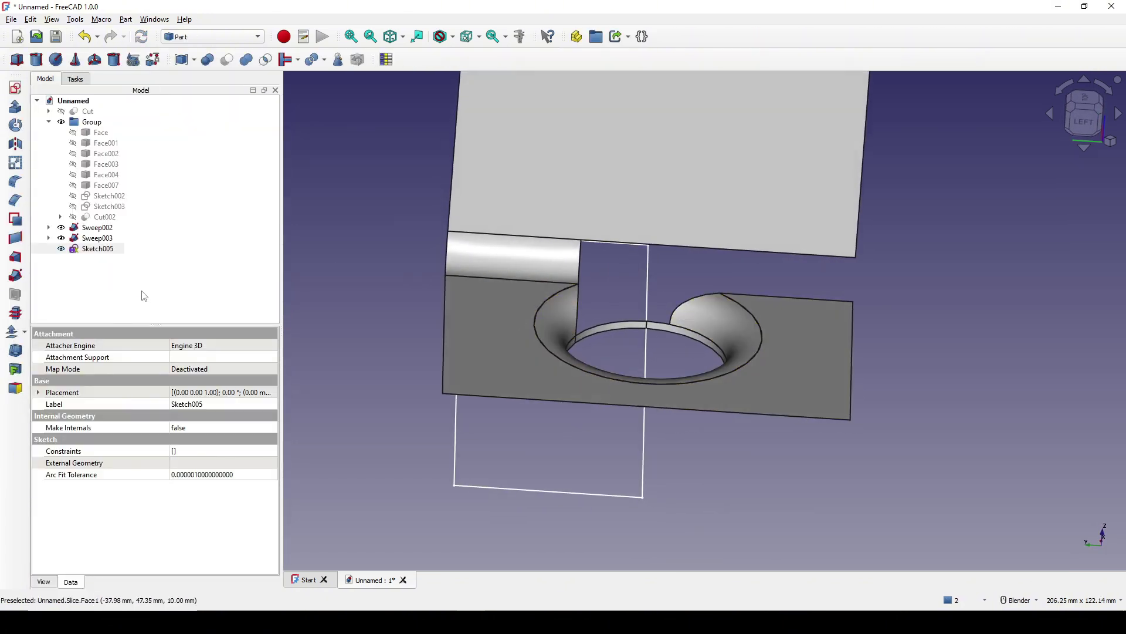
left_click(94, 249)
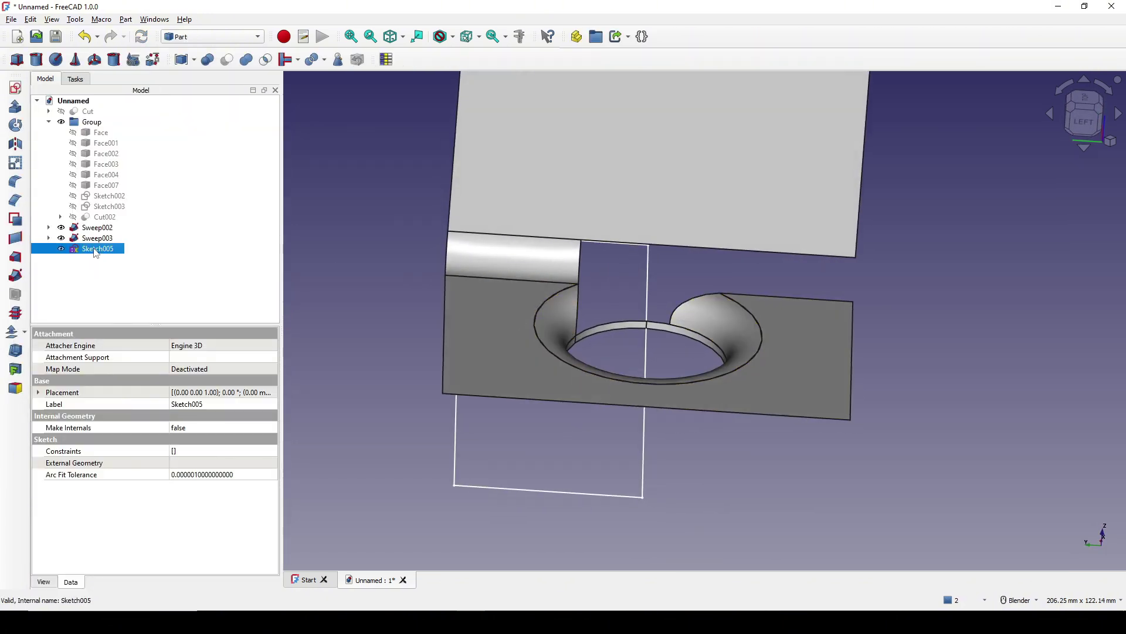
left_click(15, 108)
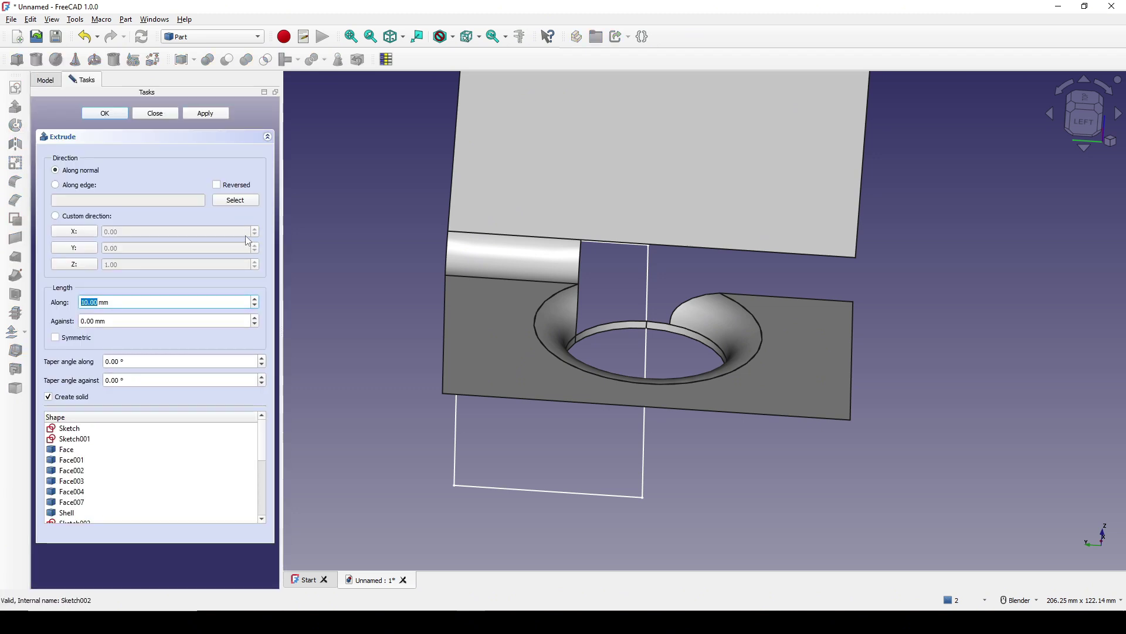
type("50")
left_click(111, 114)
- Cut the extruded block from the swept hole fillet, using Sweep003 as the base and Extrude003 as the tool
middle_click_drag(704, 410, 649, 412)
scroll(760, 392, "up", 1)
middle_click_drag(759, 392, 740, 430, "shift")
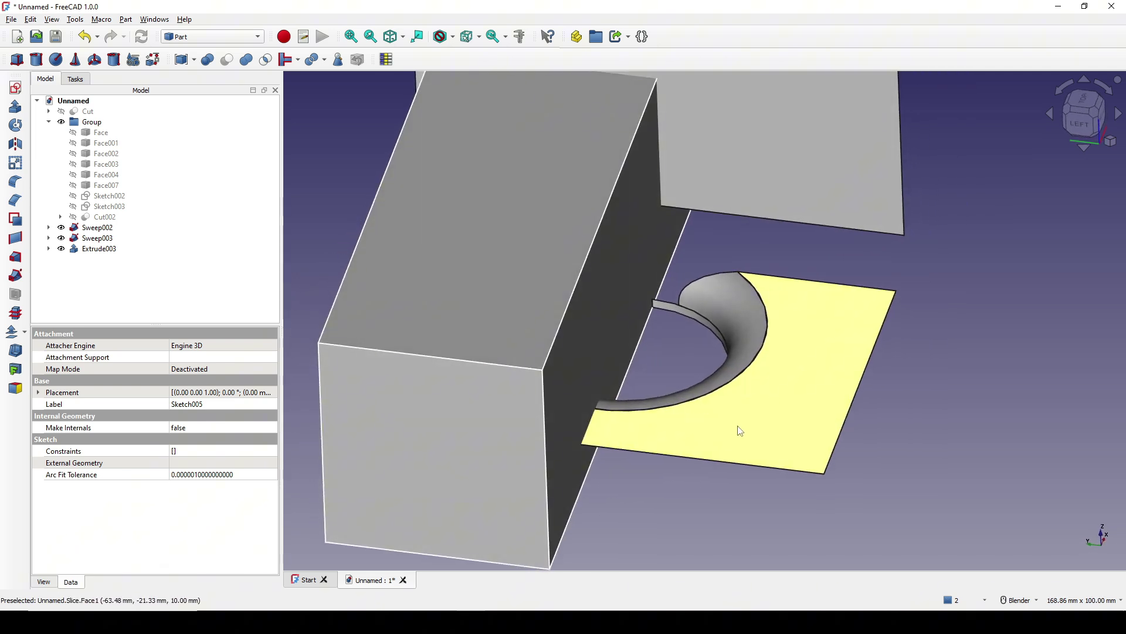
left_click(734, 325)
left_click(98, 239)
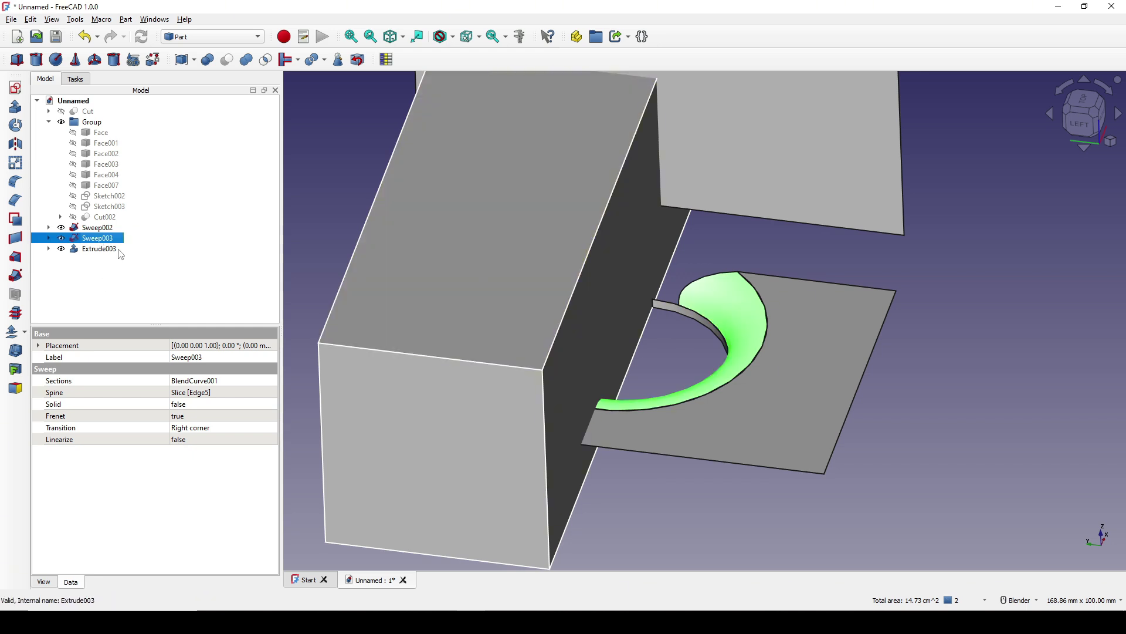
left_click(98, 249, "ctrl")
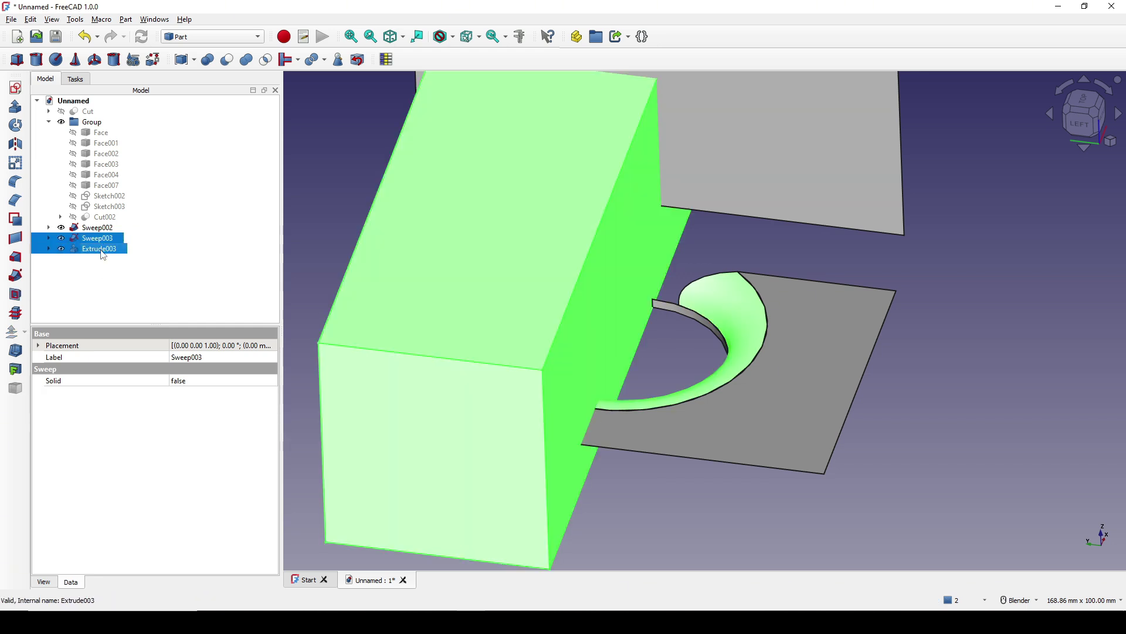
scroll(491, 304, "down", 2)
middle_click_drag(484, 318, 473, 305)
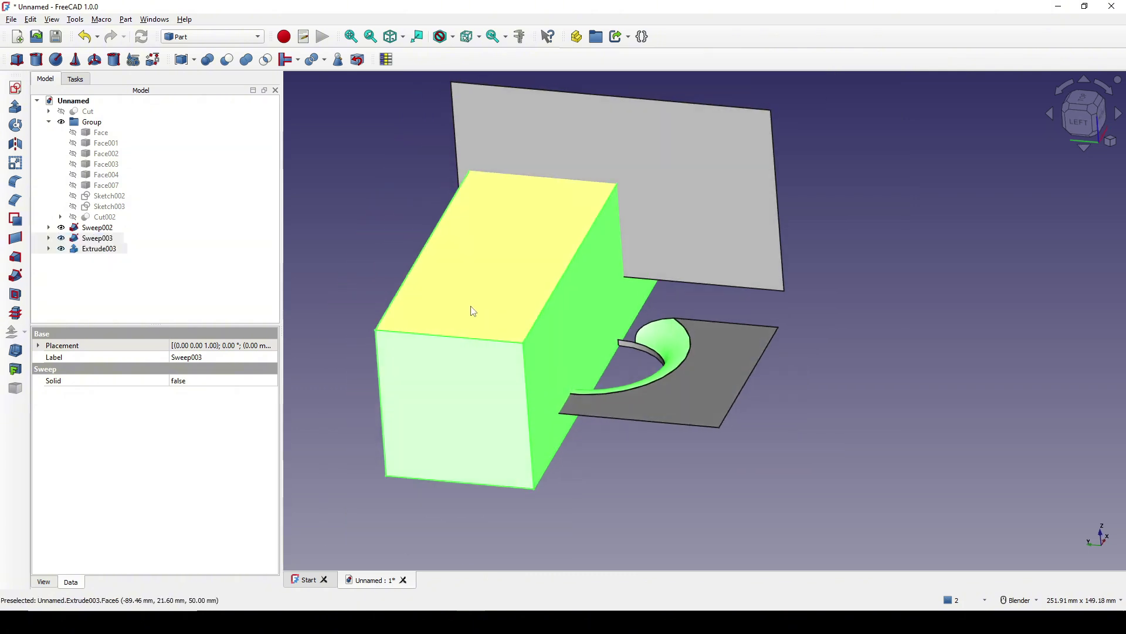
left_click(227, 59)
- Examine the trimmed hole fillet, the open half of the hole and the blend curve from several angles and from the top
middle_click_drag(702, 329, 720, 428)
scroll(720, 428, "up", 1)
left_click(597, 368)
mouse_move(697, 381)
middle_mouse_down()
mouse_move(772, 389)
mouse_move(691, 400)
middle_mouse_up()
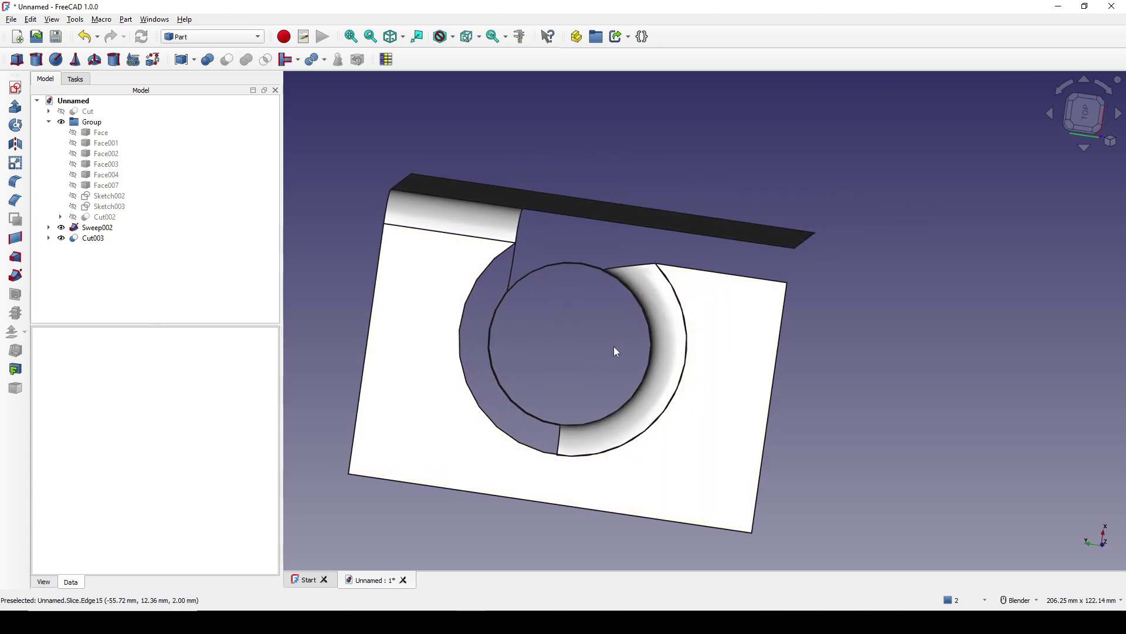
middle_click_drag(616, 353, 712, 378)
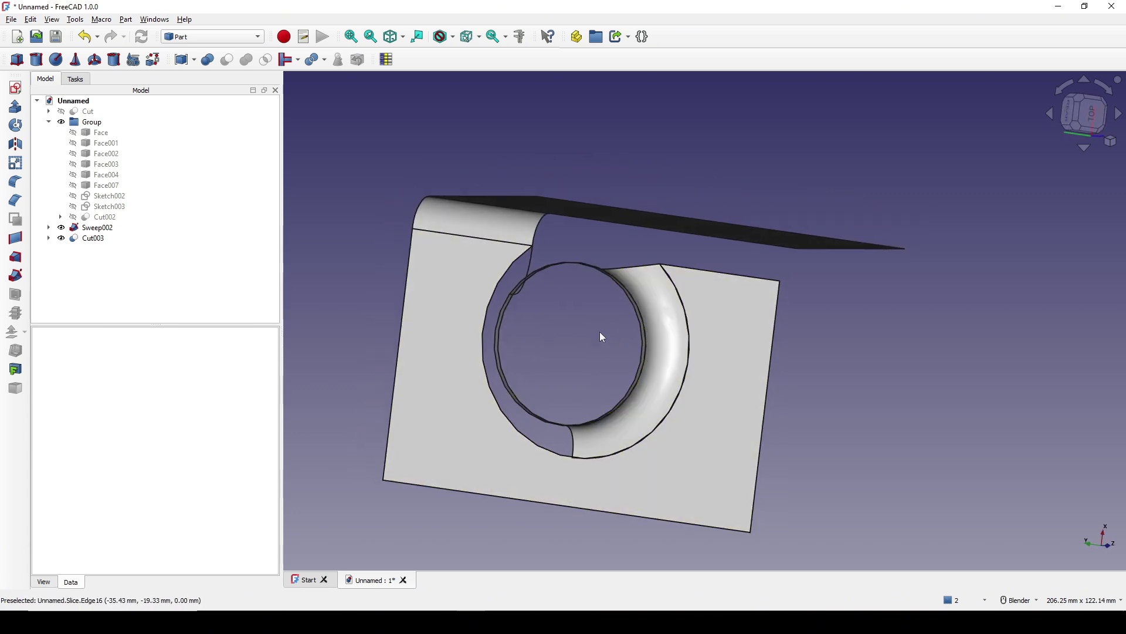
scroll(599, 337, "up", 1)
middle_click_drag(599, 337, 469, 328)
scroll(763, 329, "down", 1)
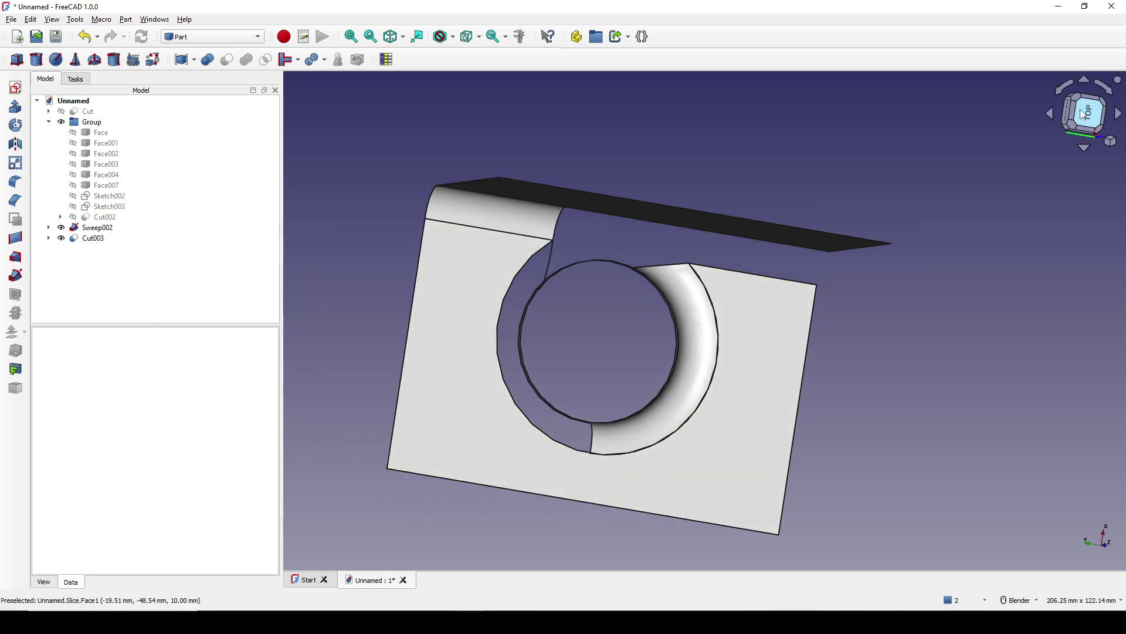
left_click(1083, 114)
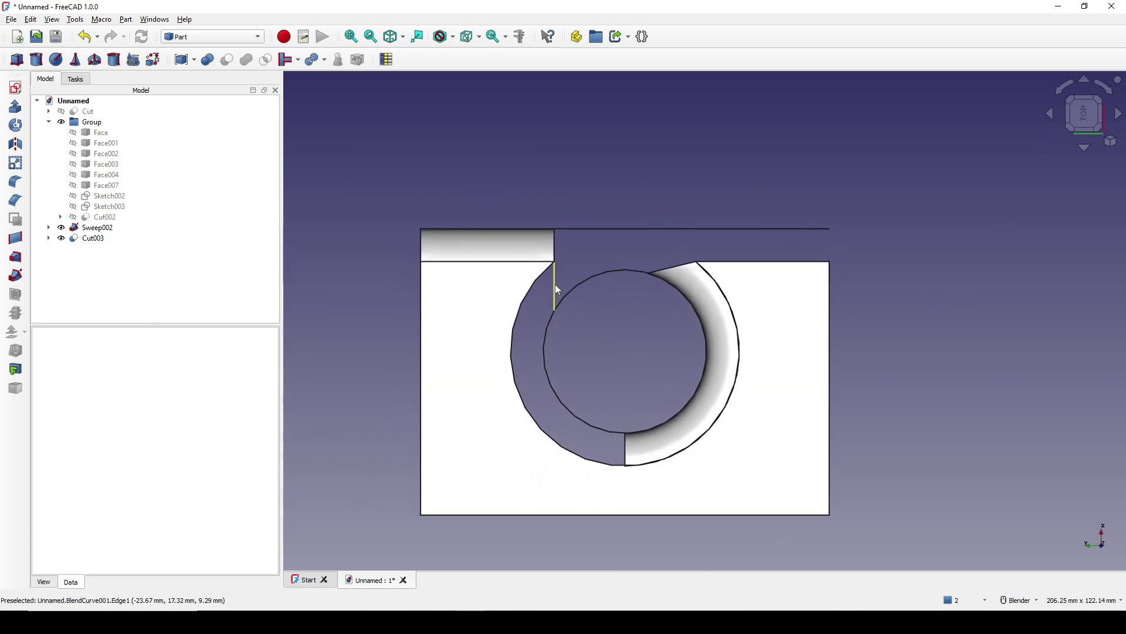
left_click(555, 285)
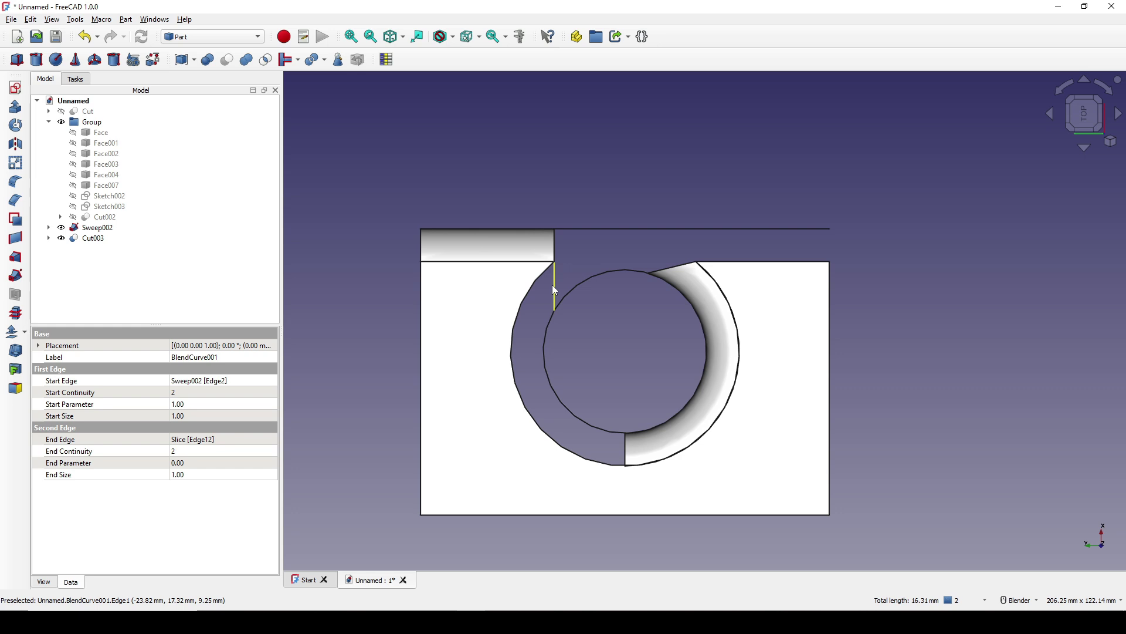
middle_click_drag(676, 332, 630, 307, "shift")
left_click(610, 312)
- Mirror the trimmed hole fillet across the XZ plane to the open half of the hole
left_click(656, 286)
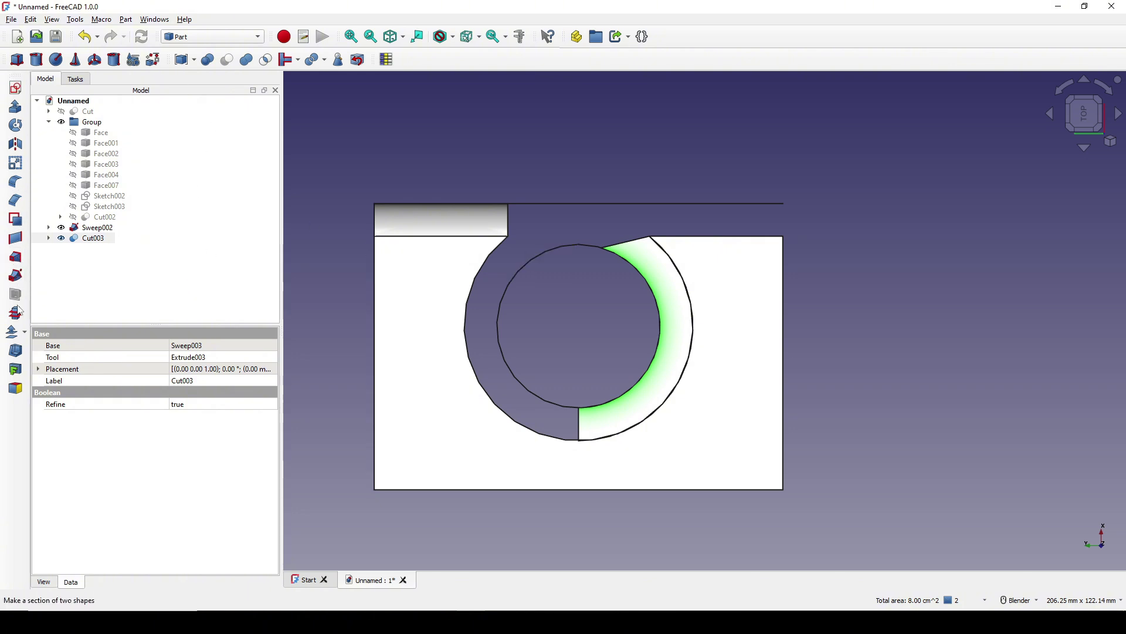
left_click(16, 144)
middle_click_drag(577, 405, 653, 400)
middle_click_drag(984, 372, 814, 433)
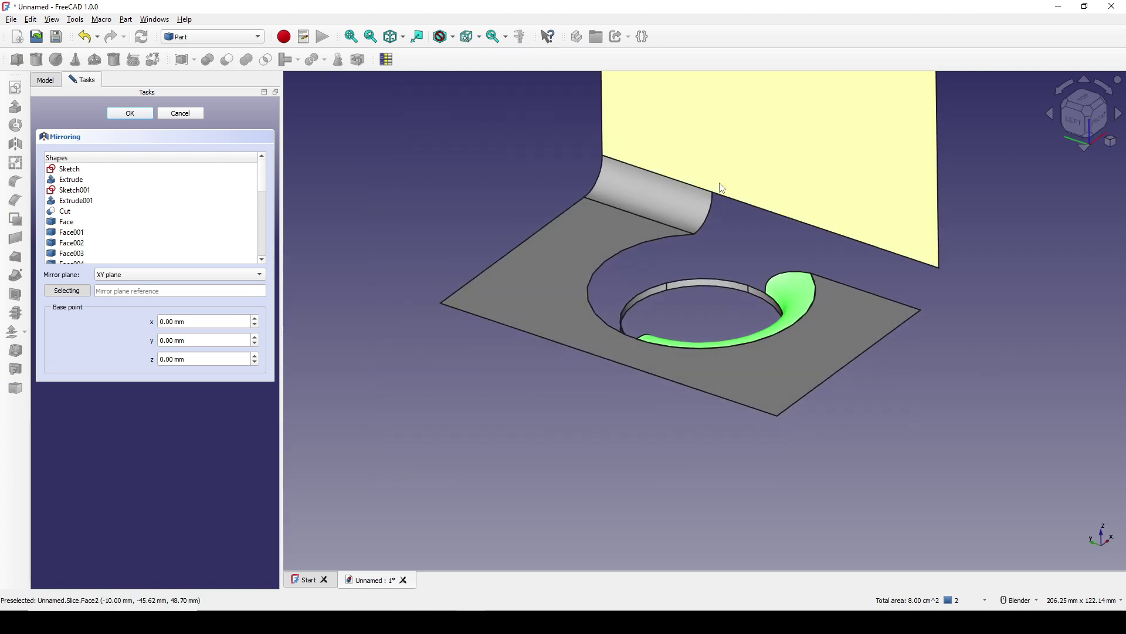
left_click(154, 276)
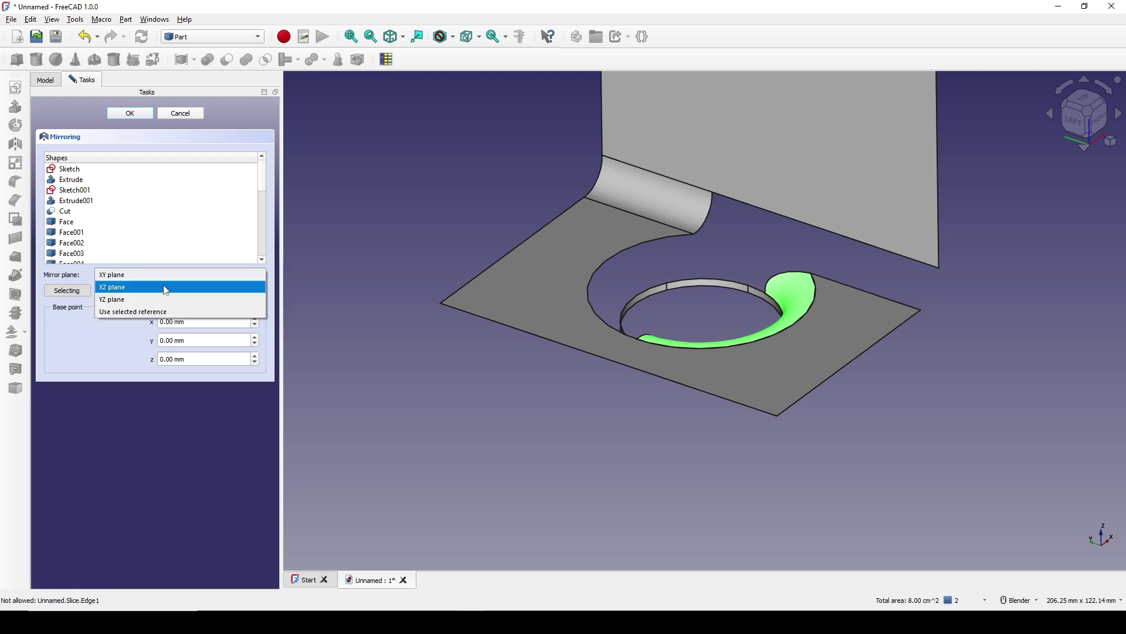
left_click(166, 287)
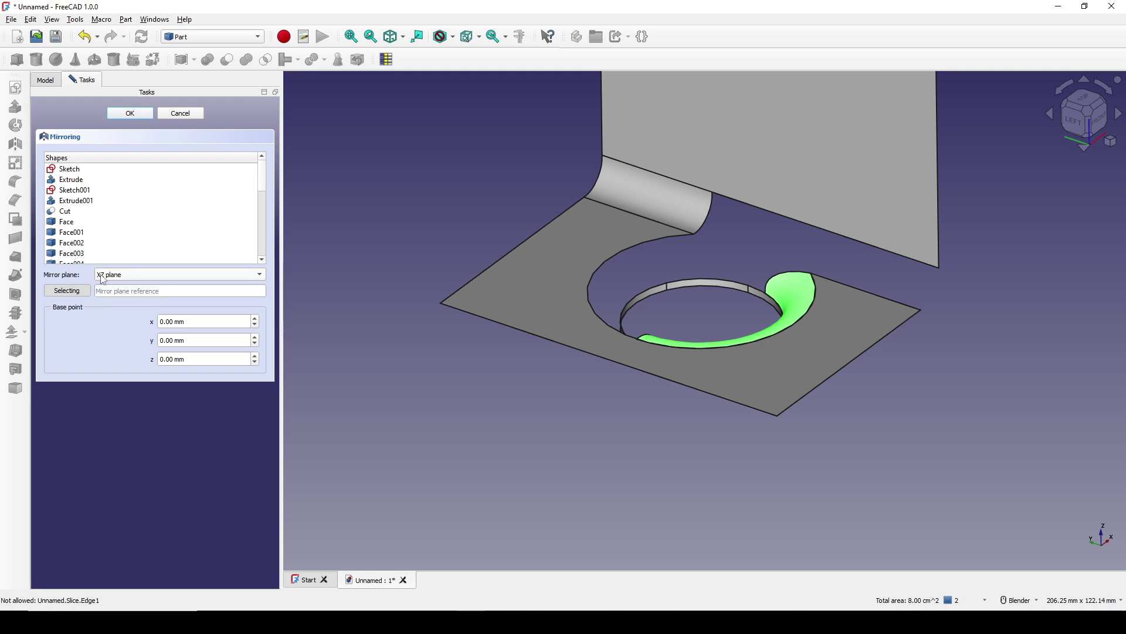
left_click(130, 113)
middle_click_drag(532, 316, 574, 350)
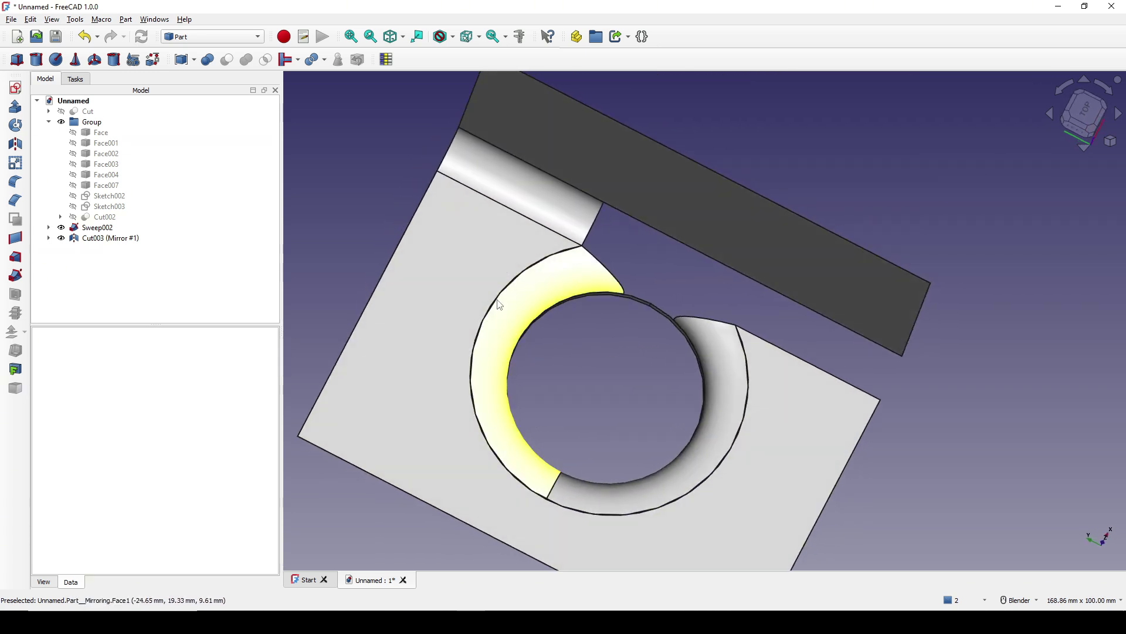
middle_click_drag(499, 304, 851, 385)
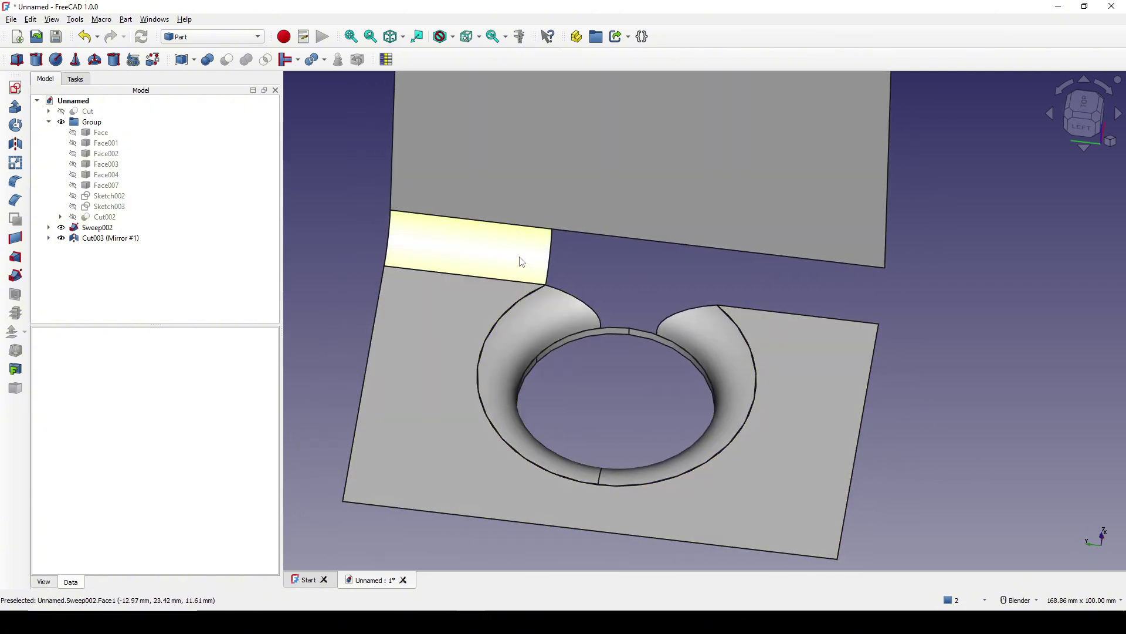
- Mirror the swept inner-corner fillet across the XZ plane to the opposite side of the bracket
left_click(521, 261)
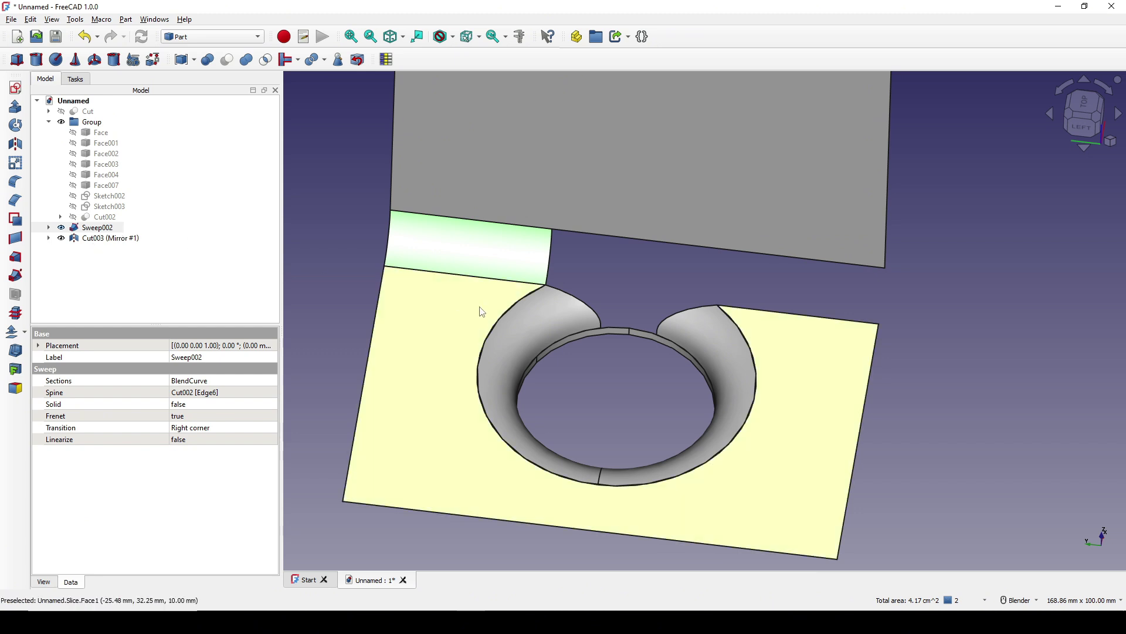
left_click(20, 150)
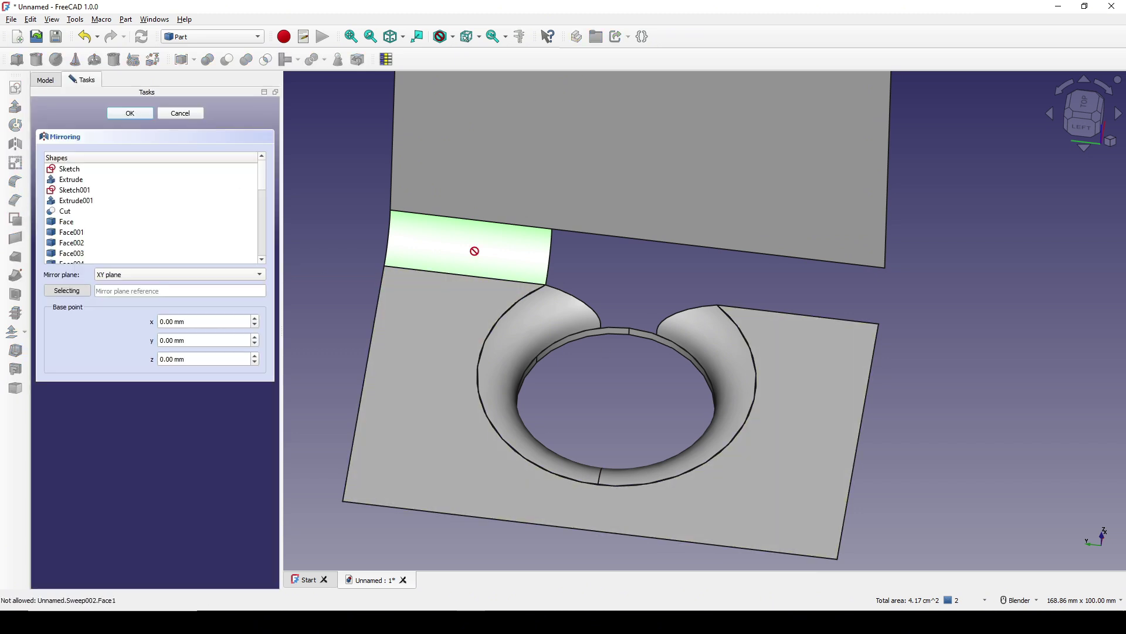
middle_click_drag(665, 435, 662, 390)
left_click(128, 274)
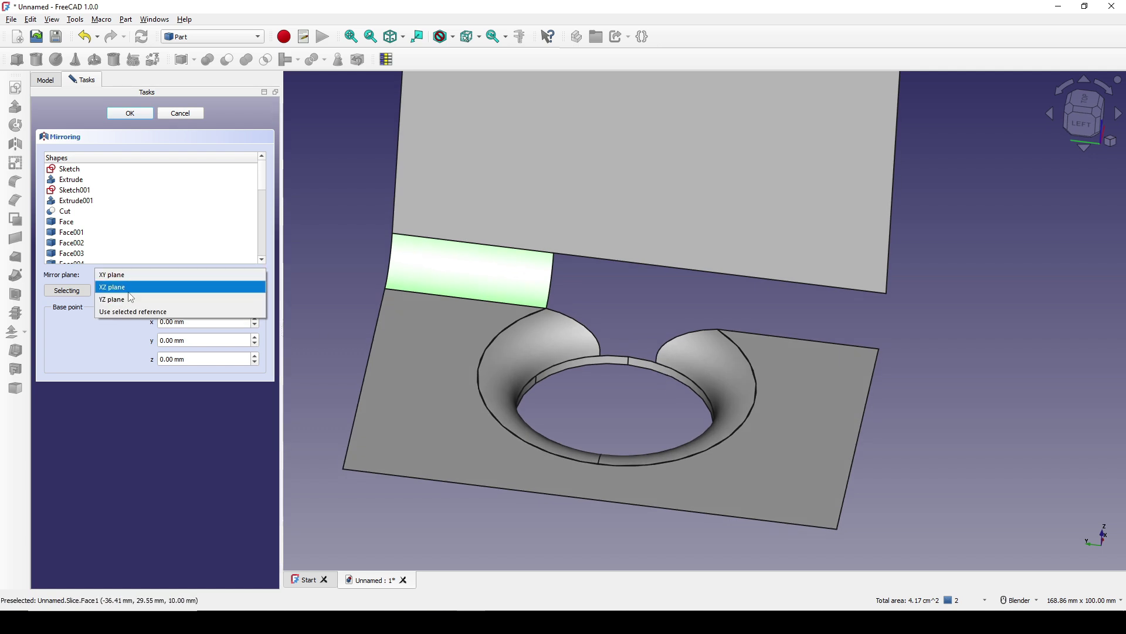
left_click(128, 292)
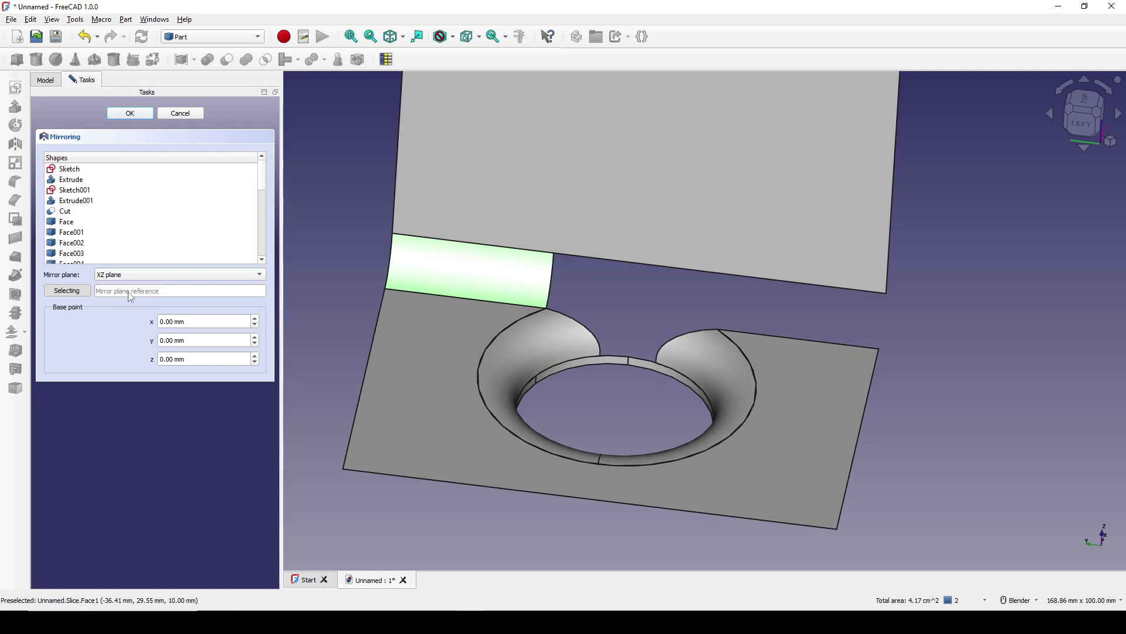
left_click(132, 114)
left_click(619, 408)
middle_click_drag(709, 448, 900, 430)
middle_click_drag(704, 413, 635, 389)
middle_click_drag(595, 424, 615, 442)
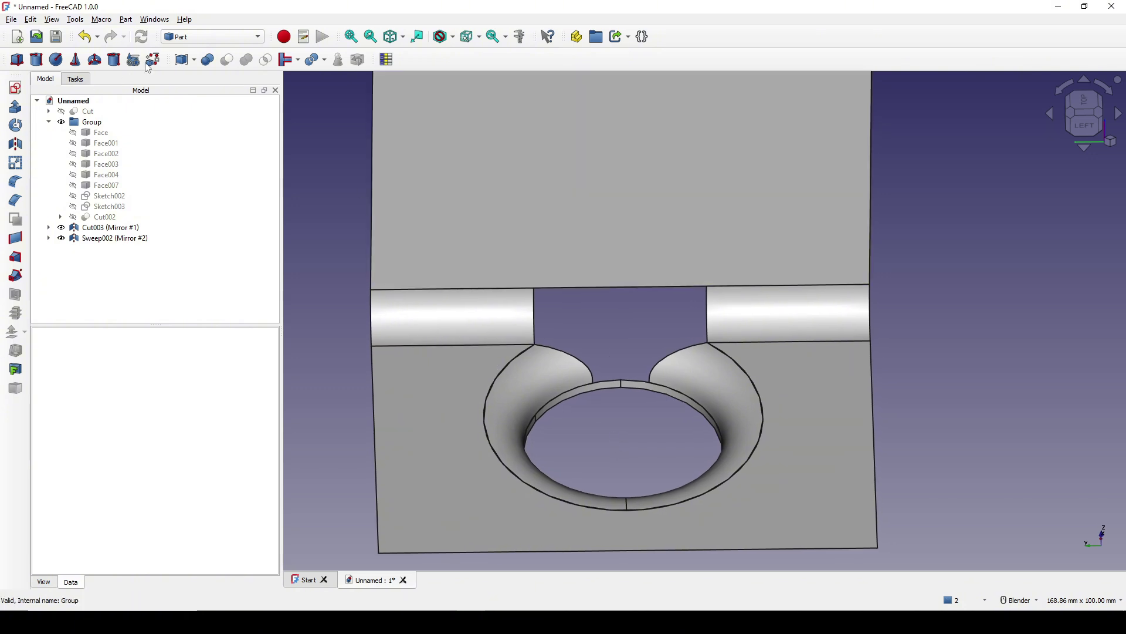
left_click(193, 37)
left_click(191, 61)
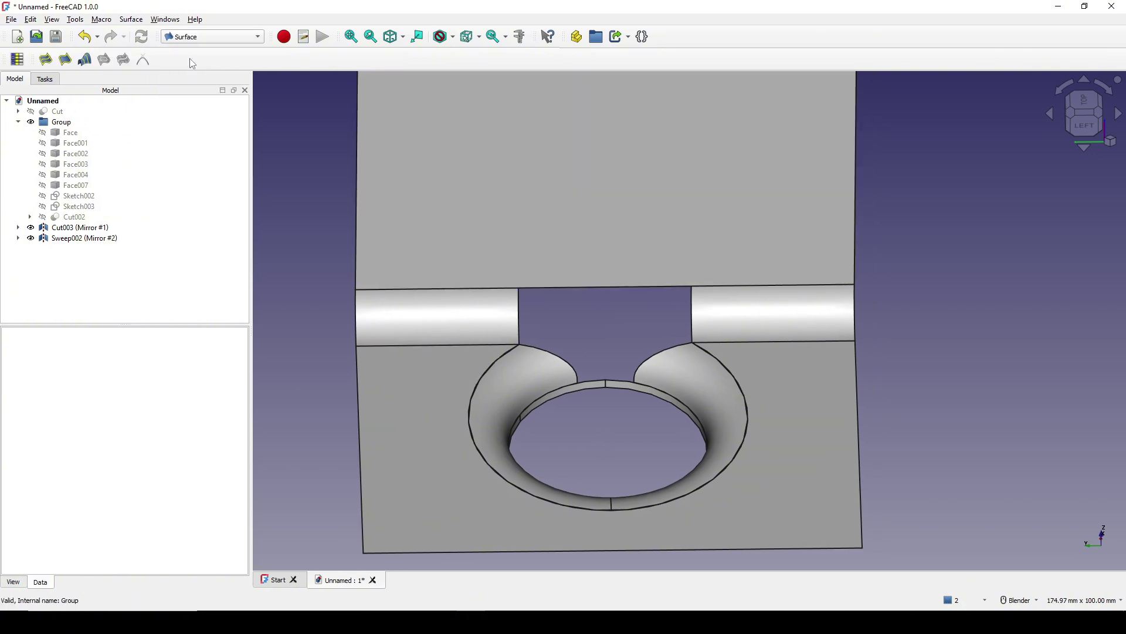
middle_click_drag(674, 375, 609, 423)
left_click(45, 59)
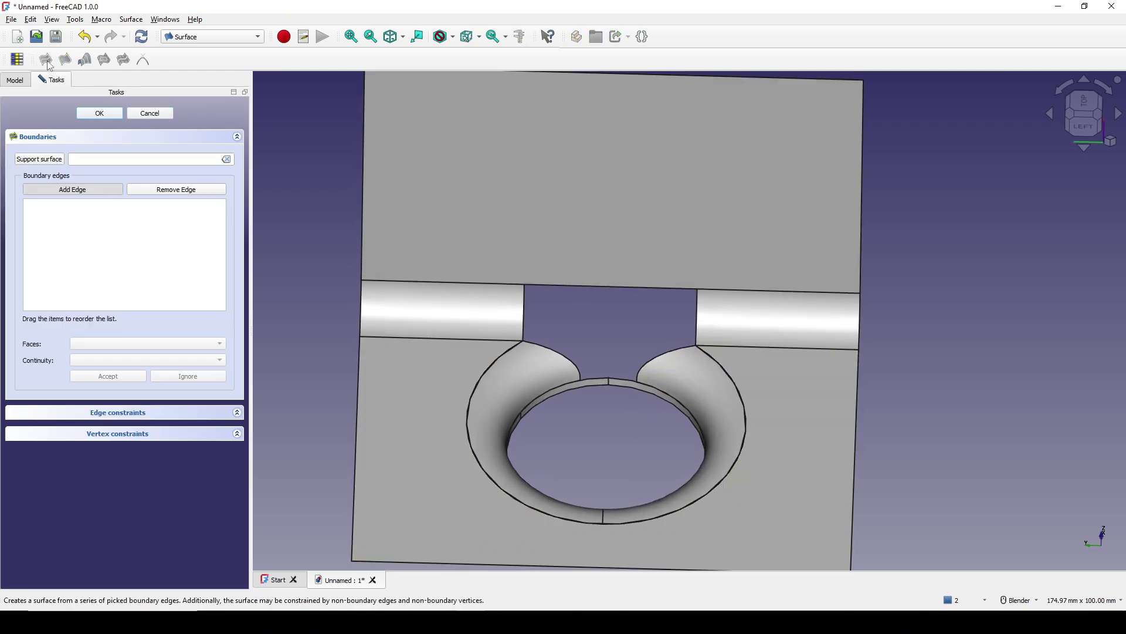
middle_click_drag(597, 325, 608, 315)
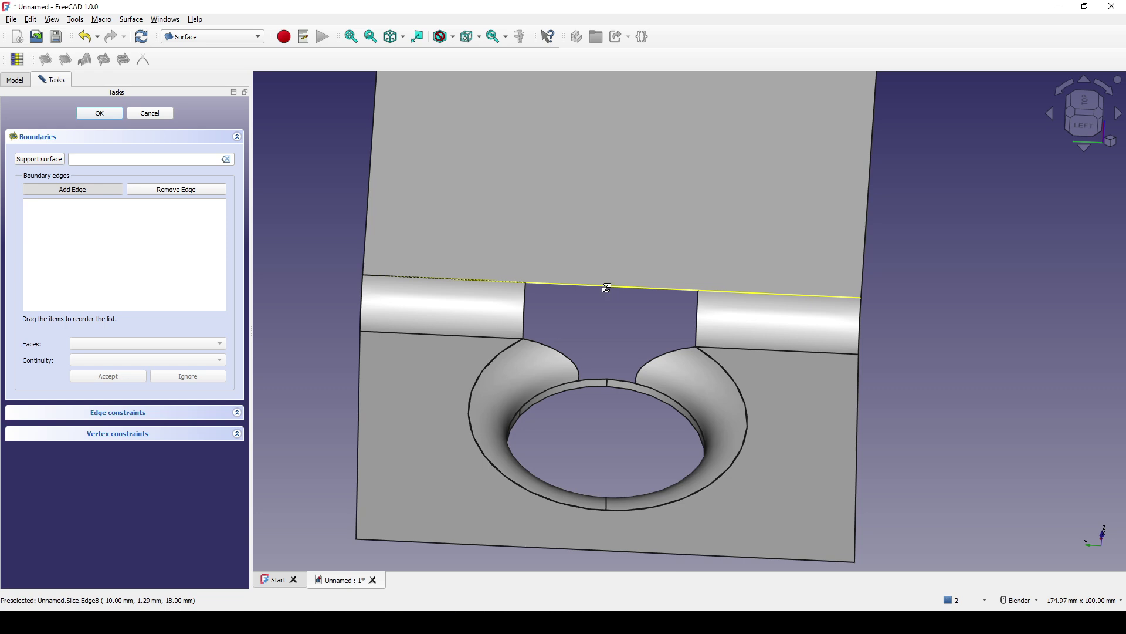
middle_click_drag(607, 289, 592, 317)
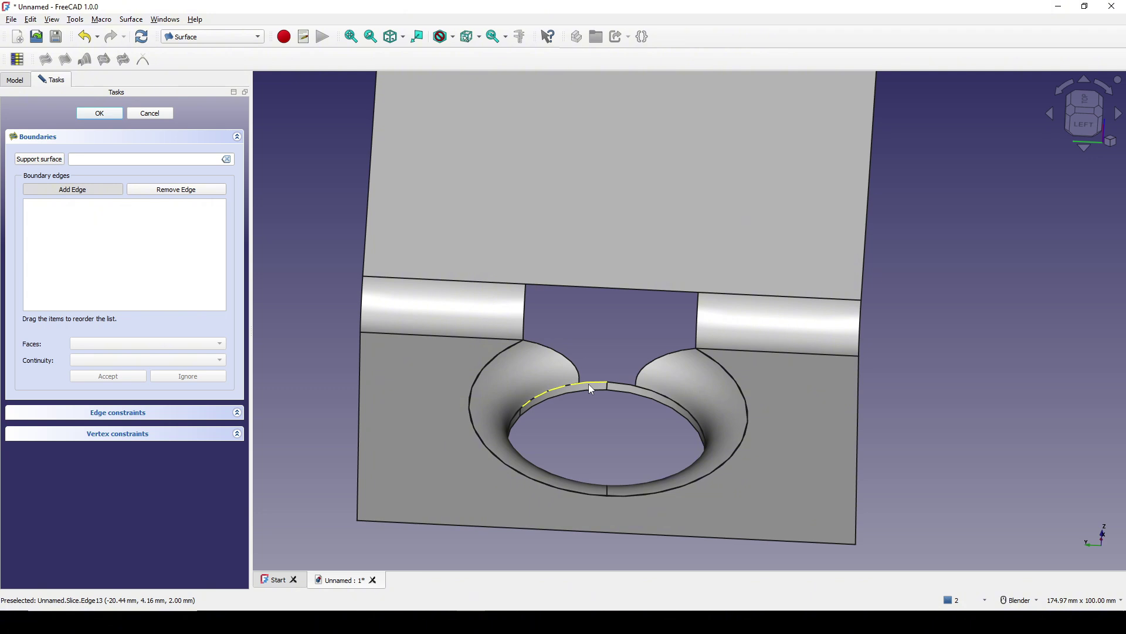
scroll(591, 389, "up", 3)
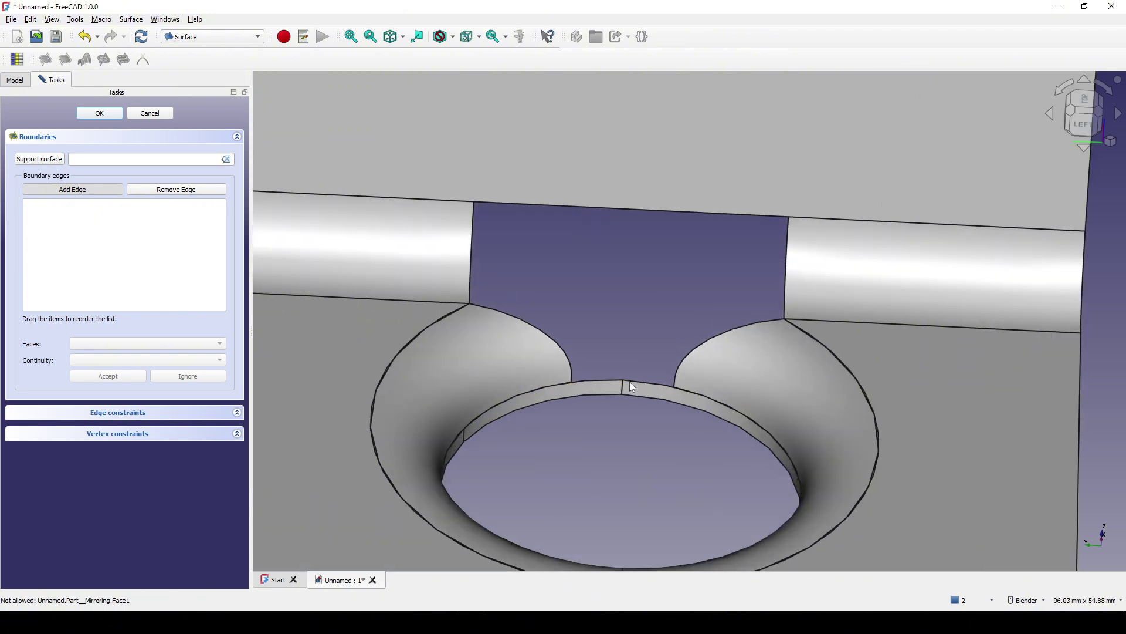
scroll(629, 381, "down", 4)
left_click(141, 115)
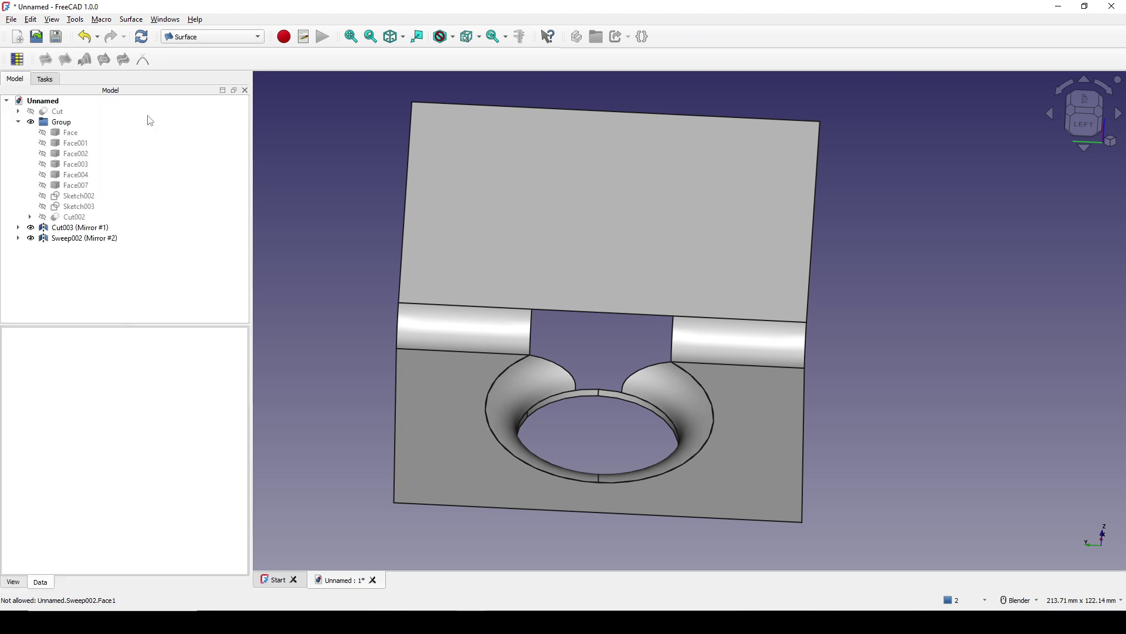
scroll(598, 332, "down", 3)
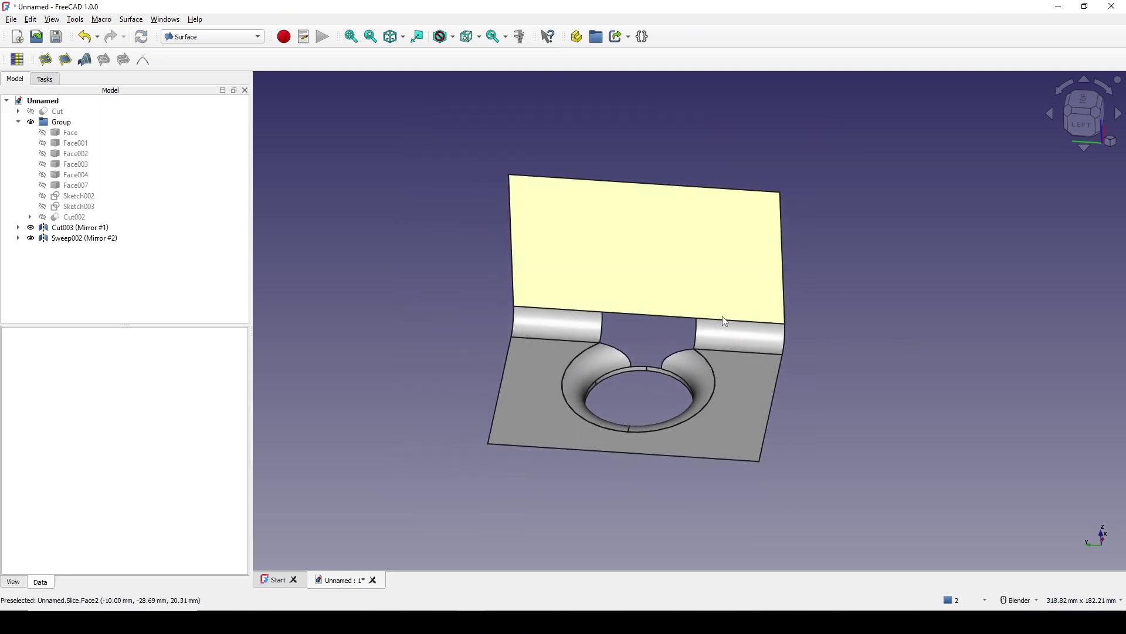
- Fuse both hole-fillet halves, the bracket's plate faces and both inner-corner fillets into one union with the Part workbench
left_click(199, 36)
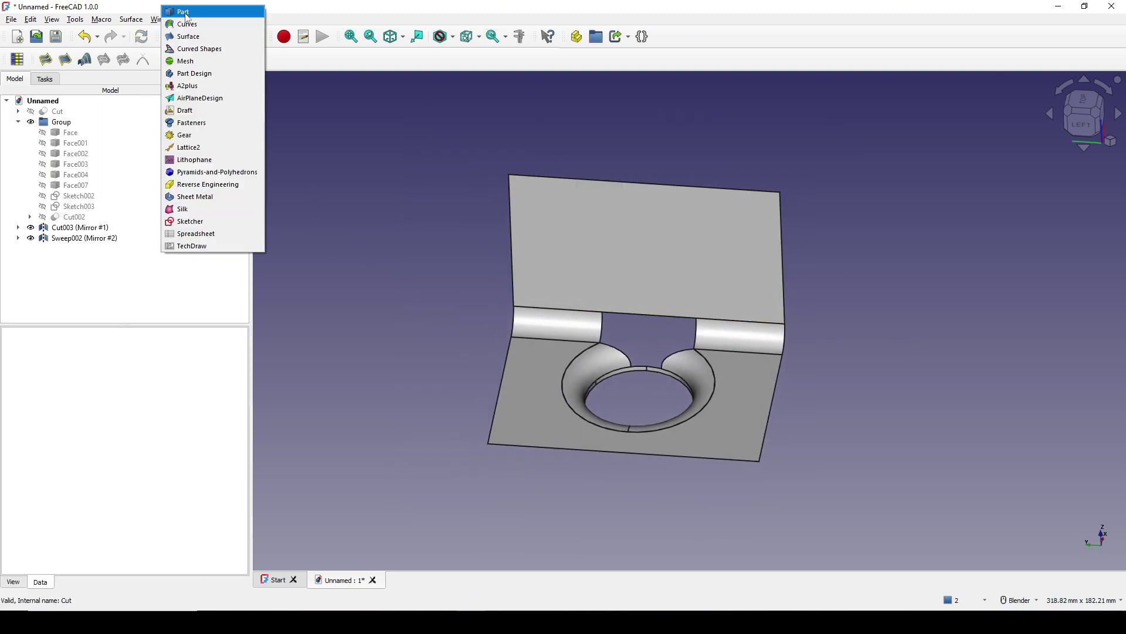
left_click(185, 12)
scroll(618, 378, "up", 3)
middle_click_drag(618, 378, 628, 407)
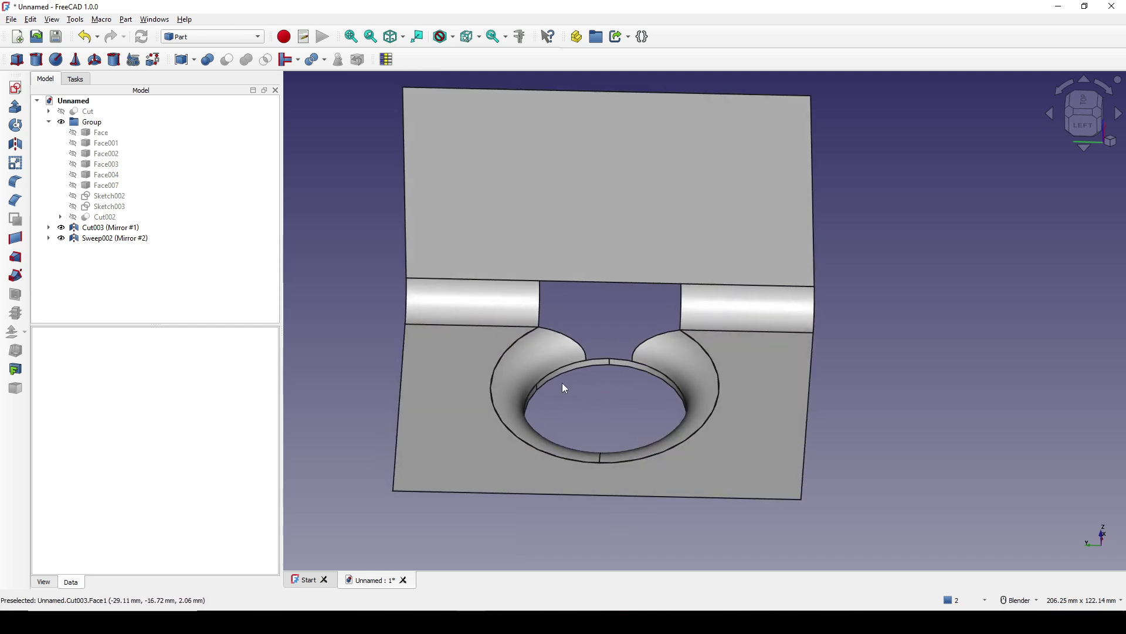
left_click(536, 365)
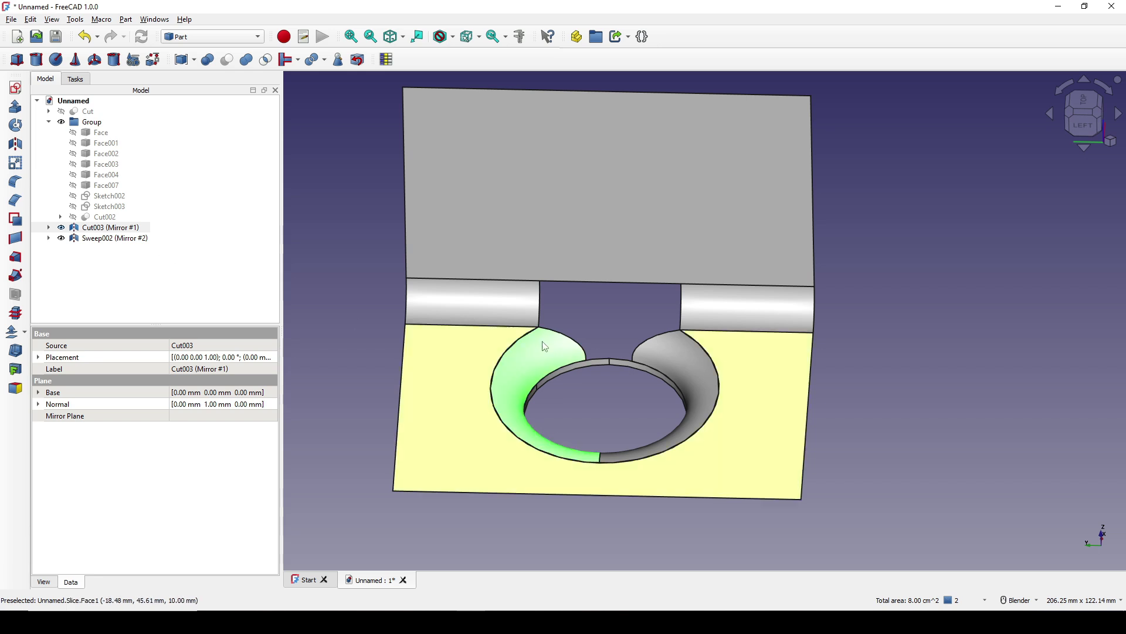
left_click(685, 369, "ctrl")
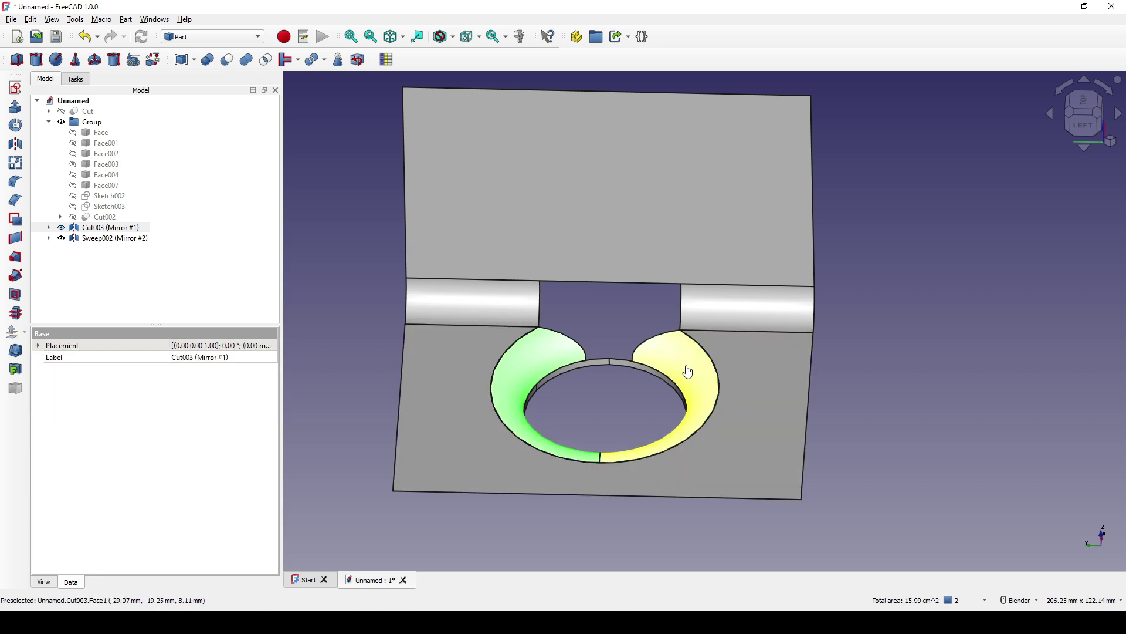
left_click(417, 378, "ctrl")
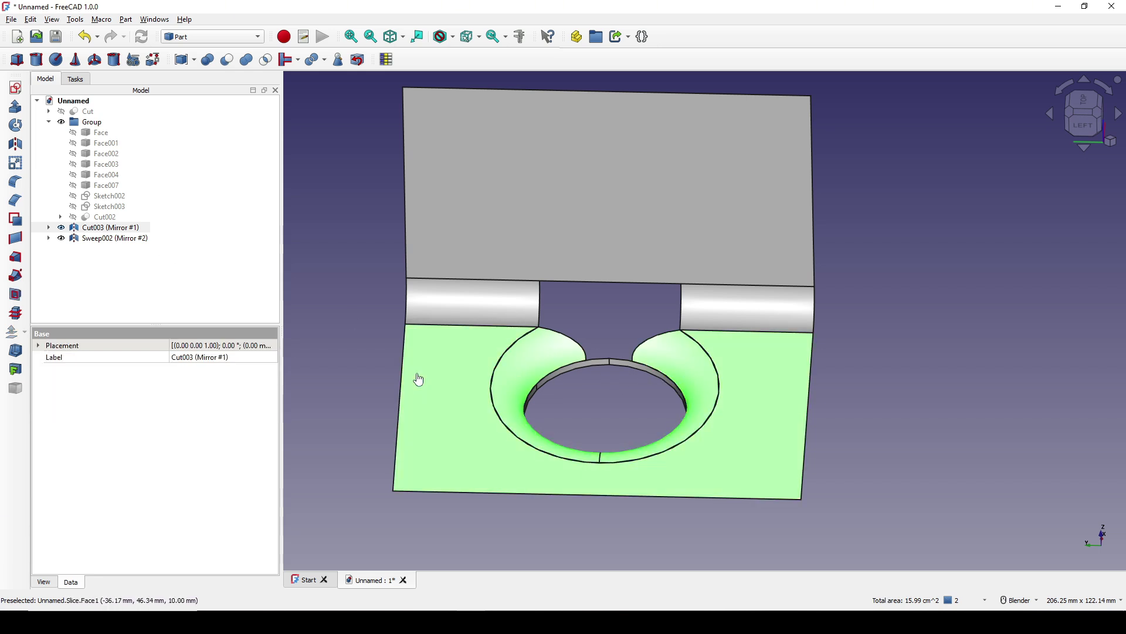
left_click(455, 305, "ctrl")
left_click(725, 315, "ctrl")
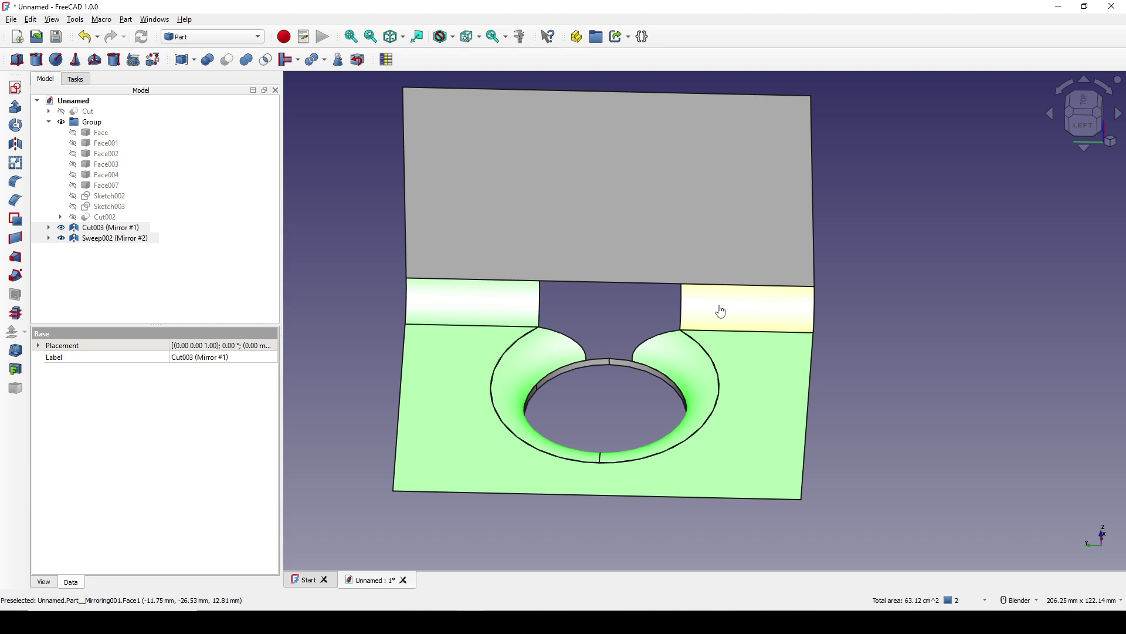
left_click(247, 61)
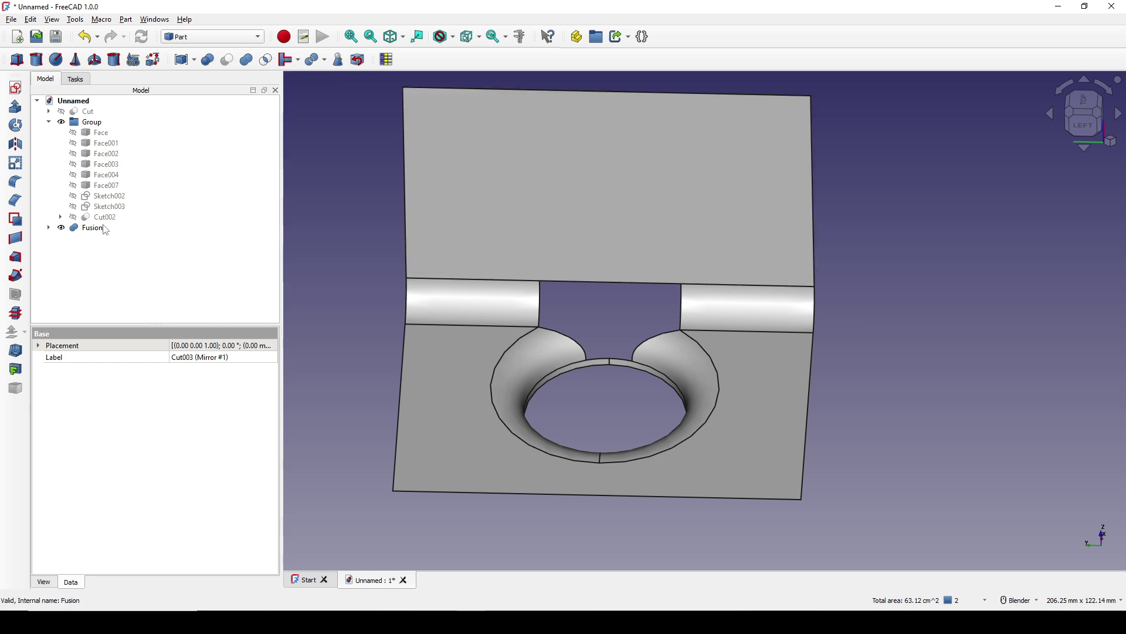
left_click(94, 228)
left_click(595, 406)
- Check the open gap between the hole fillet and inner-corner fillets, and switch to the Surface workbench
scroll(600, 386, "up", 3)
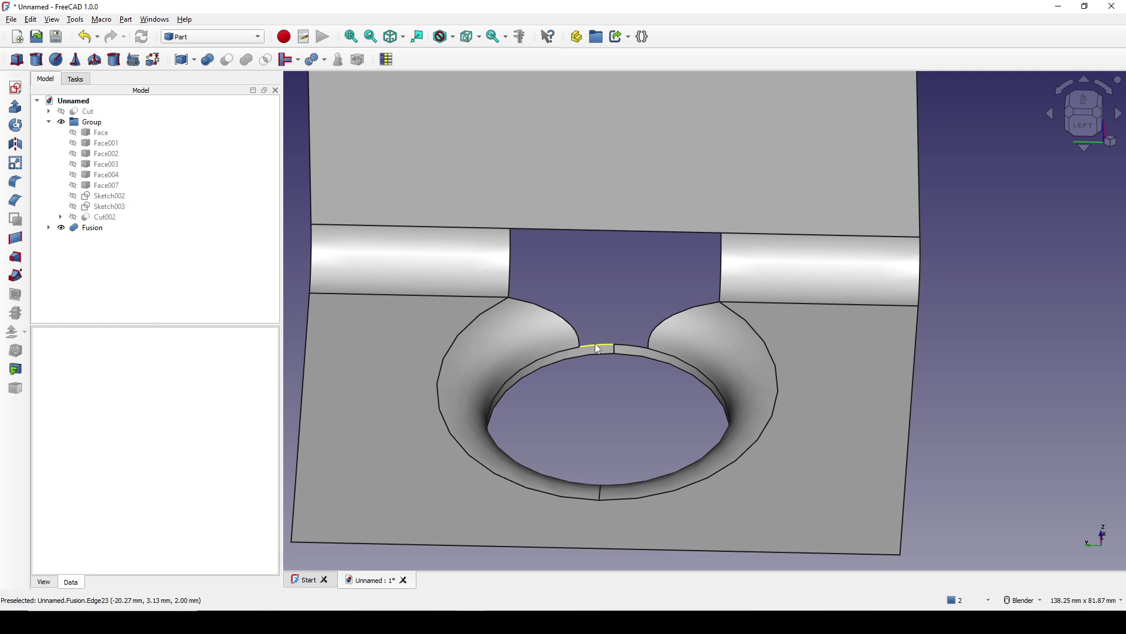
scroll(612, 384, "up", 2)
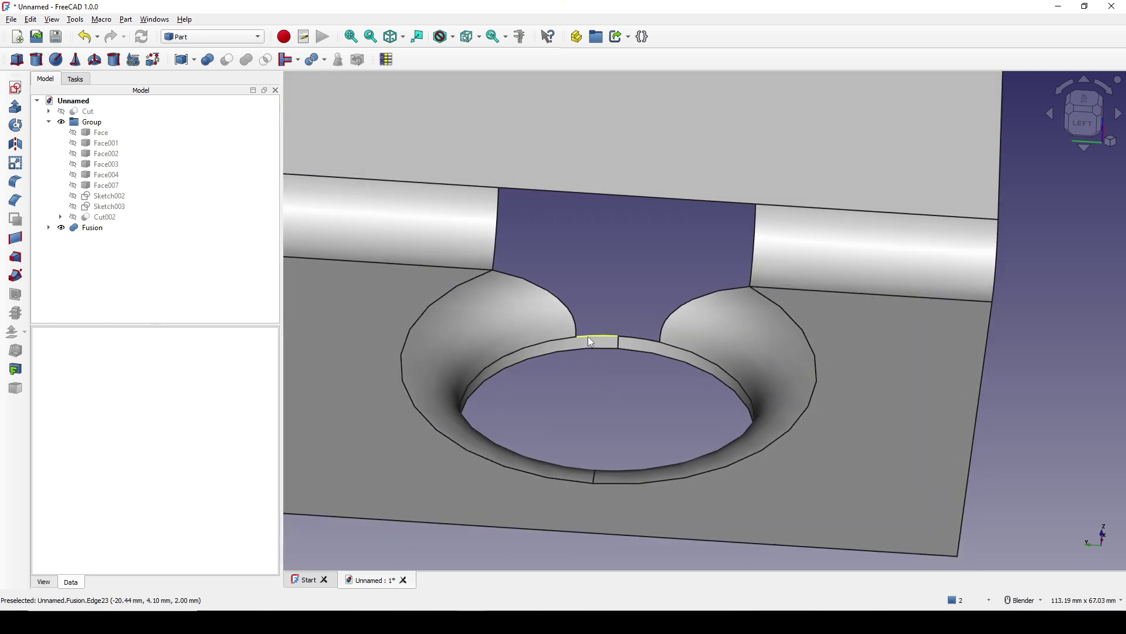
scroll(645, 359, "down", 2)
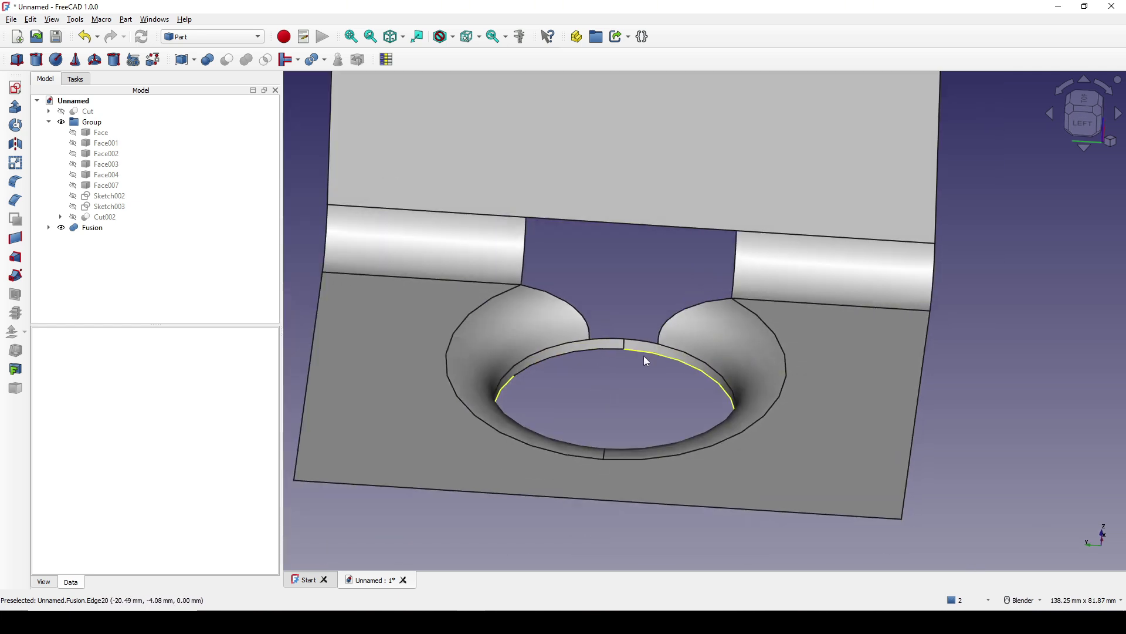
scroll(645, 360, "down", 2)
left_click(196, 39)
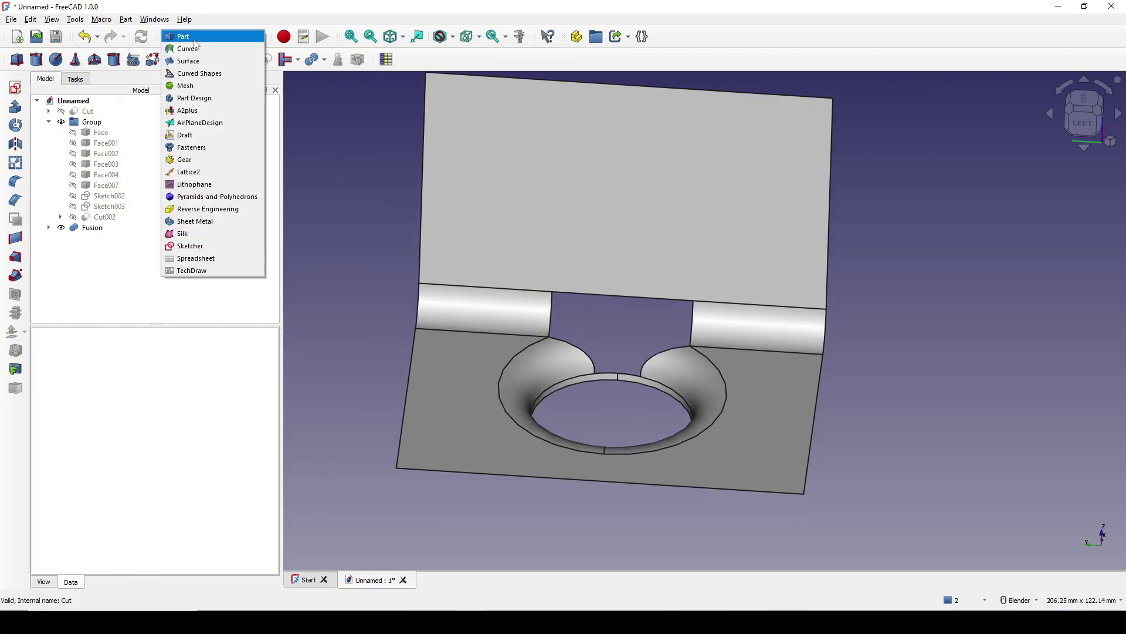
left_click(189, 61)
scroll(603, 360, "up", 2)
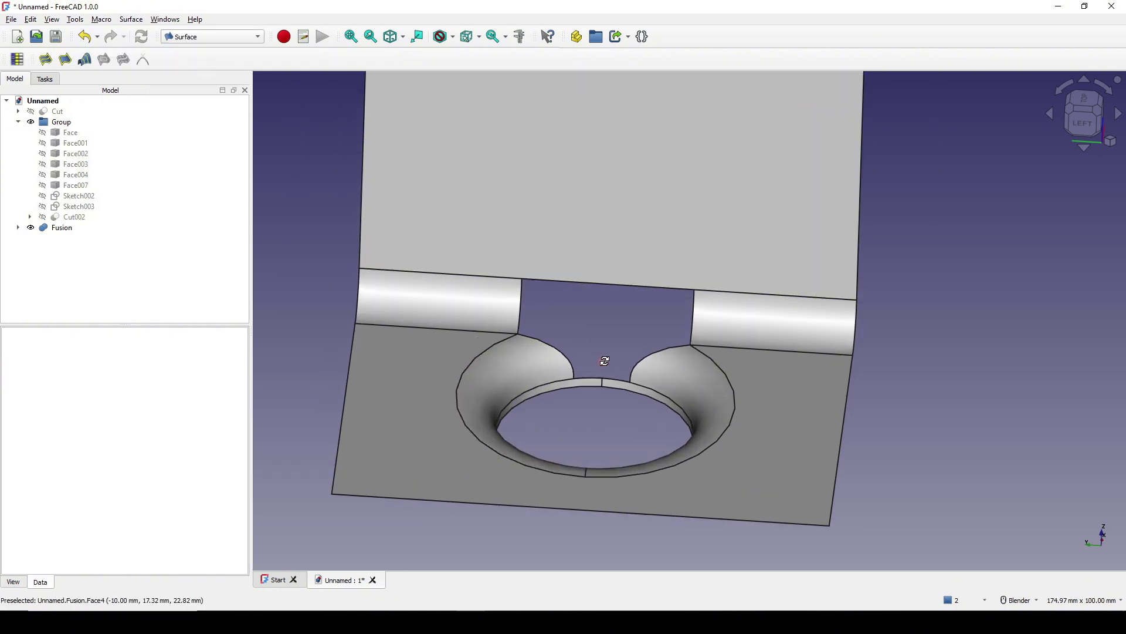
- Start a filling surface bounded by the seven edges around the central gap, from the upright plate's lower edge down to the hole rim
left_click(48, 64)
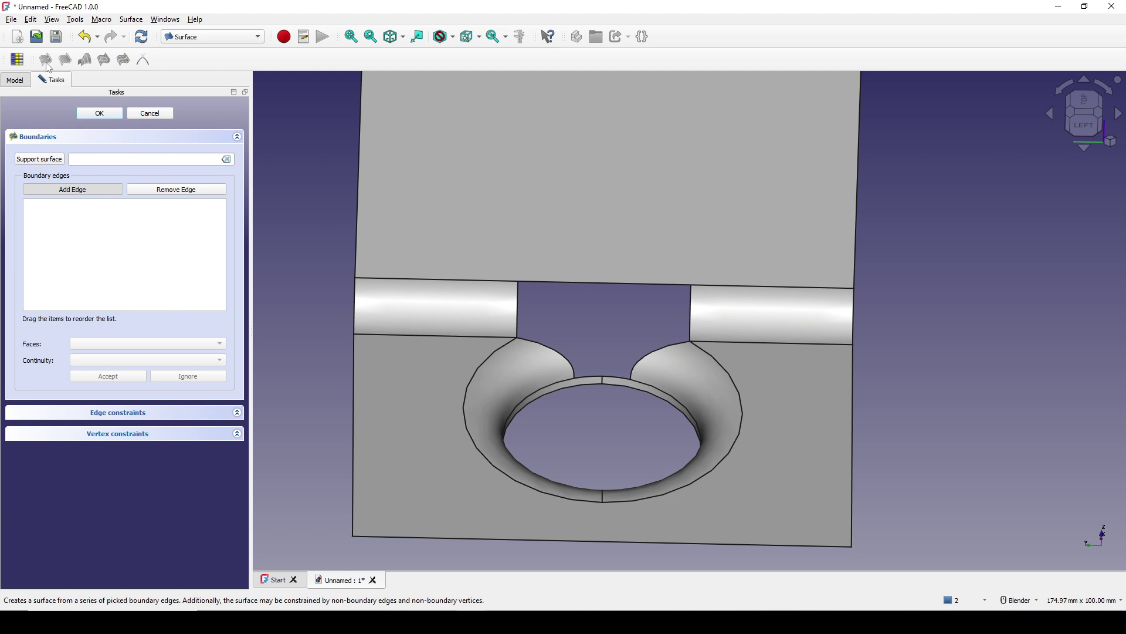
scroll(572, 314, "up", 1)
left_click(566, 264)
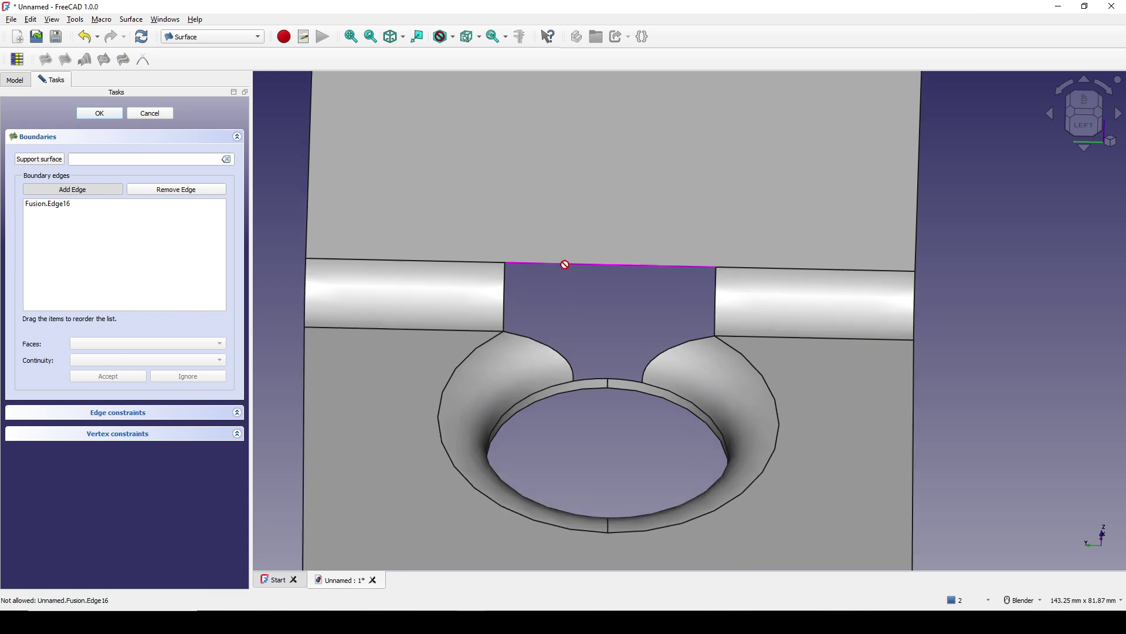
left_click(549, 347)
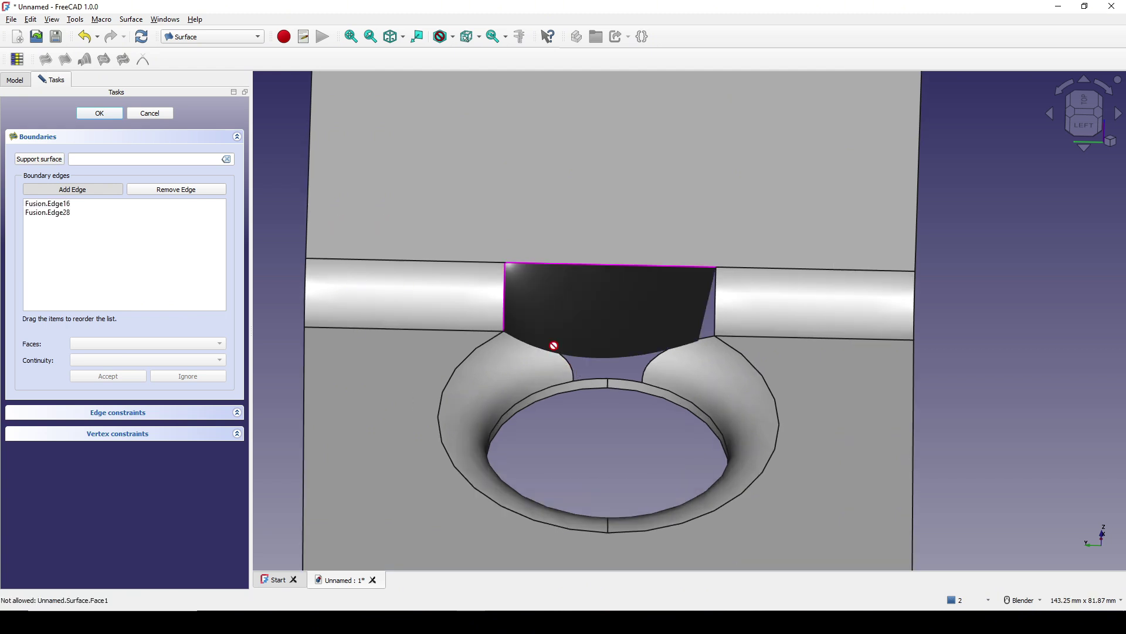
left_click(558, 356)
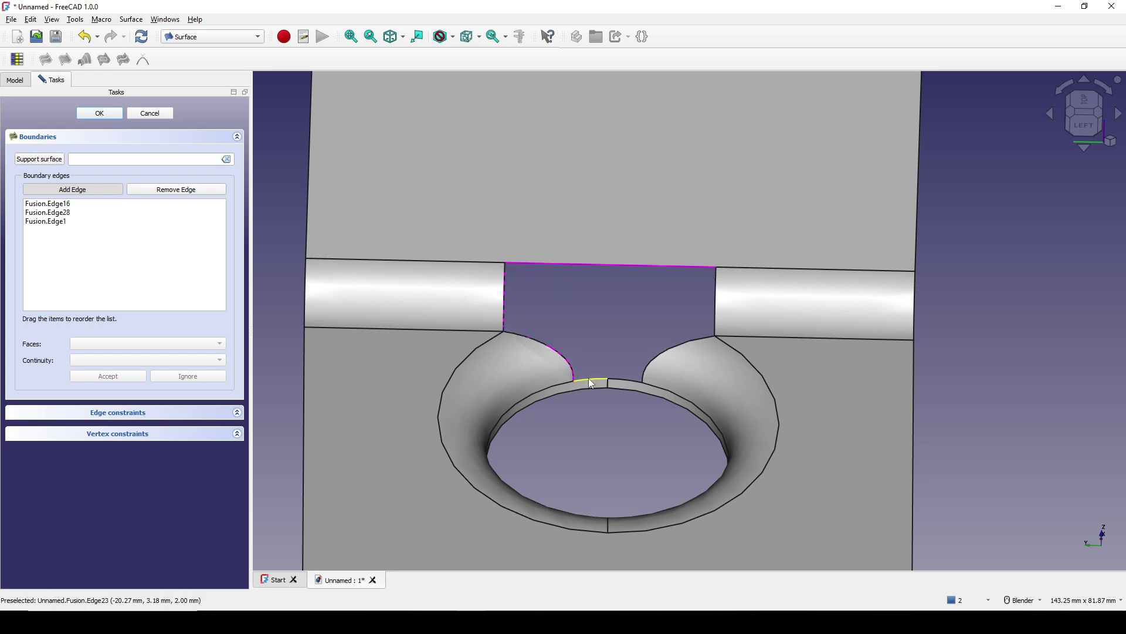
left_click(588, 377)
left_click(624, 384)
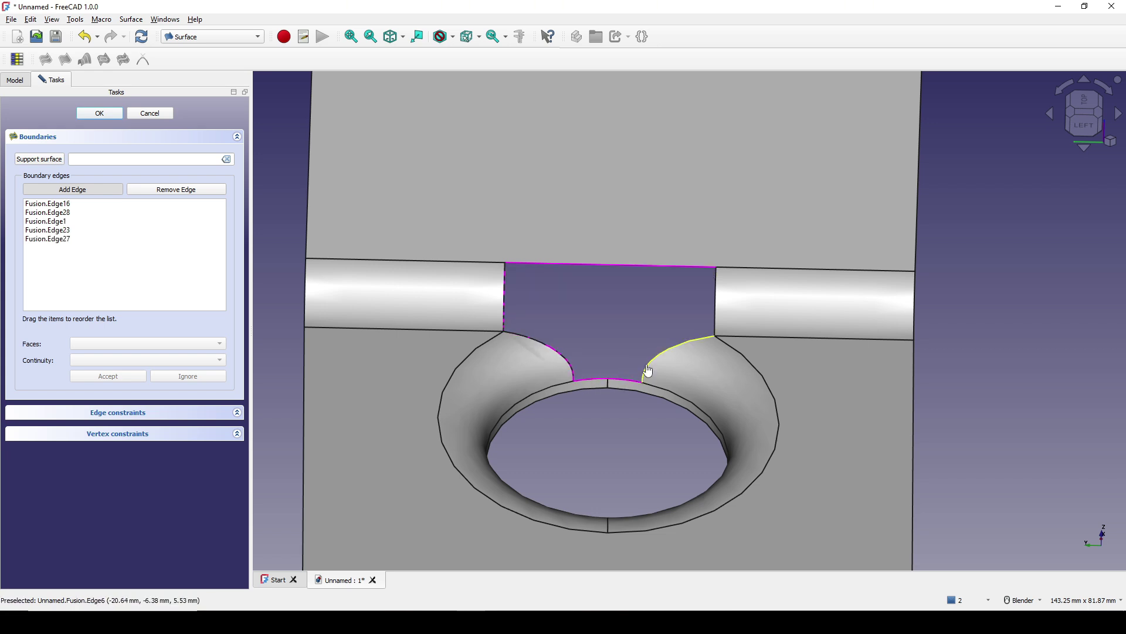
left_click(648, 363)
left_click(715, 322)
middle_click_drag(714, 328, 704, 350)
- Make the filling tangent to the upright plate by giving boundary Edge16 the face Face4 and continuity G1
left_click(65, 203)
left_click(127, 344)
left_click(117, 356)
left_click(117, 359)
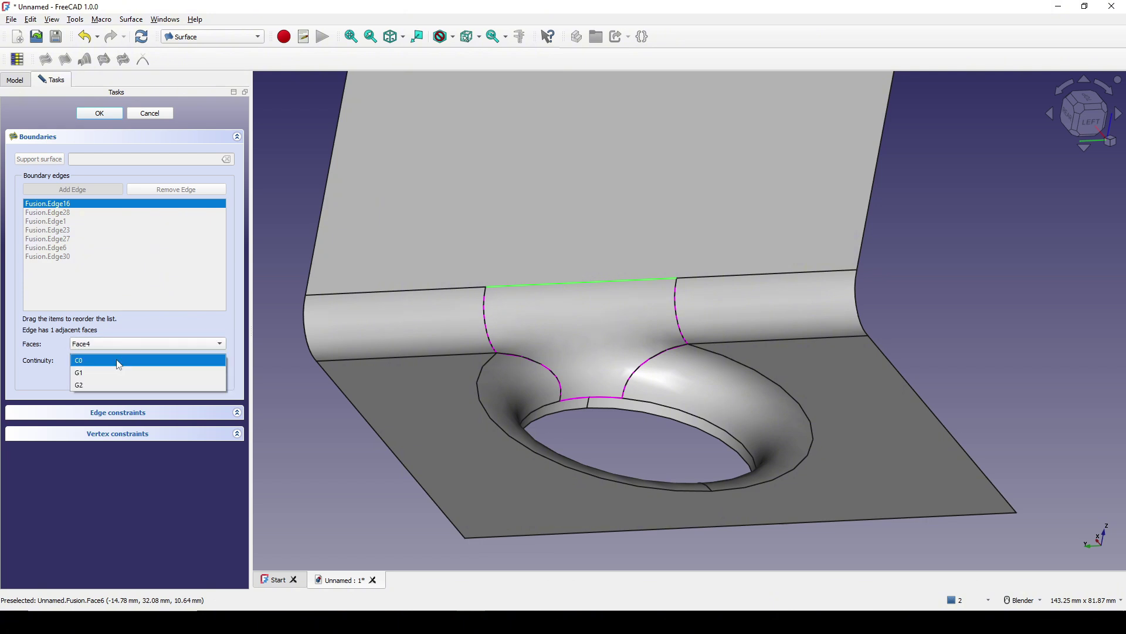
left_click(121, 377)
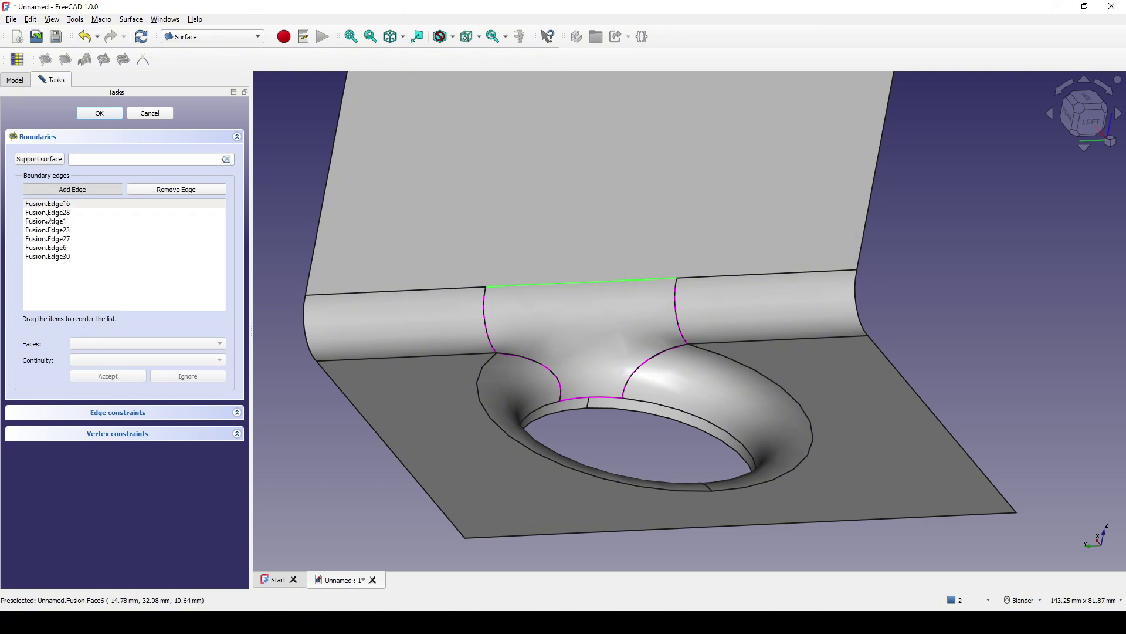
- Give boundary Edge28, at the end of one inner-corner fillet, the face Face6 and continuity G1
left_click(47, 213)
left_click(115, 345)
left_click(115, 356)
left_click(111, 361)
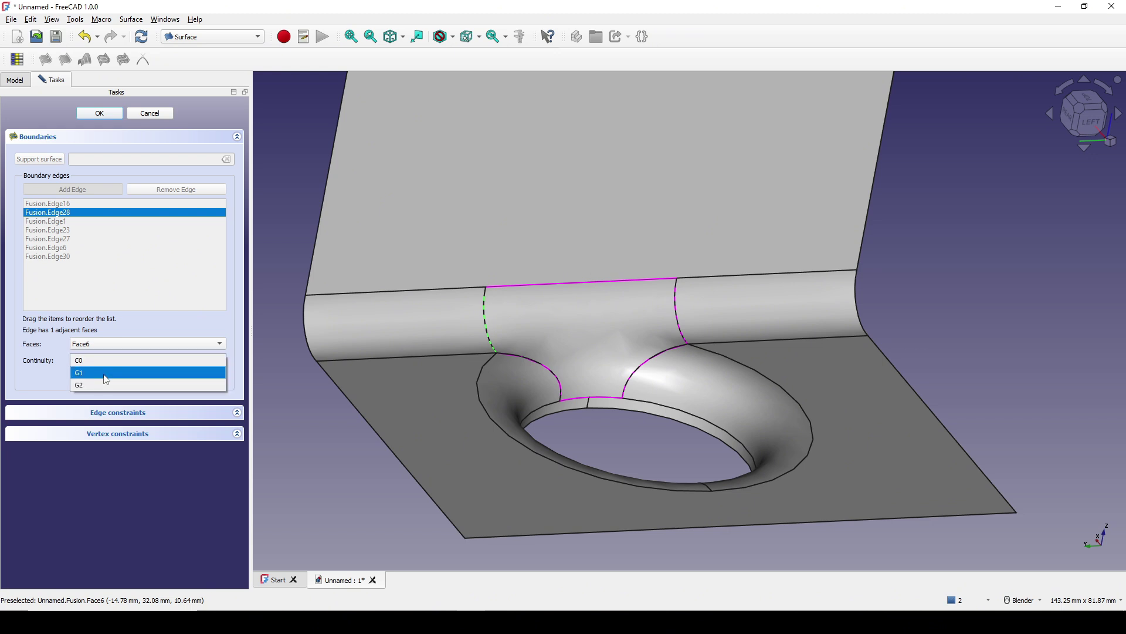
left_click(106, 368)
left_click(117, 380)
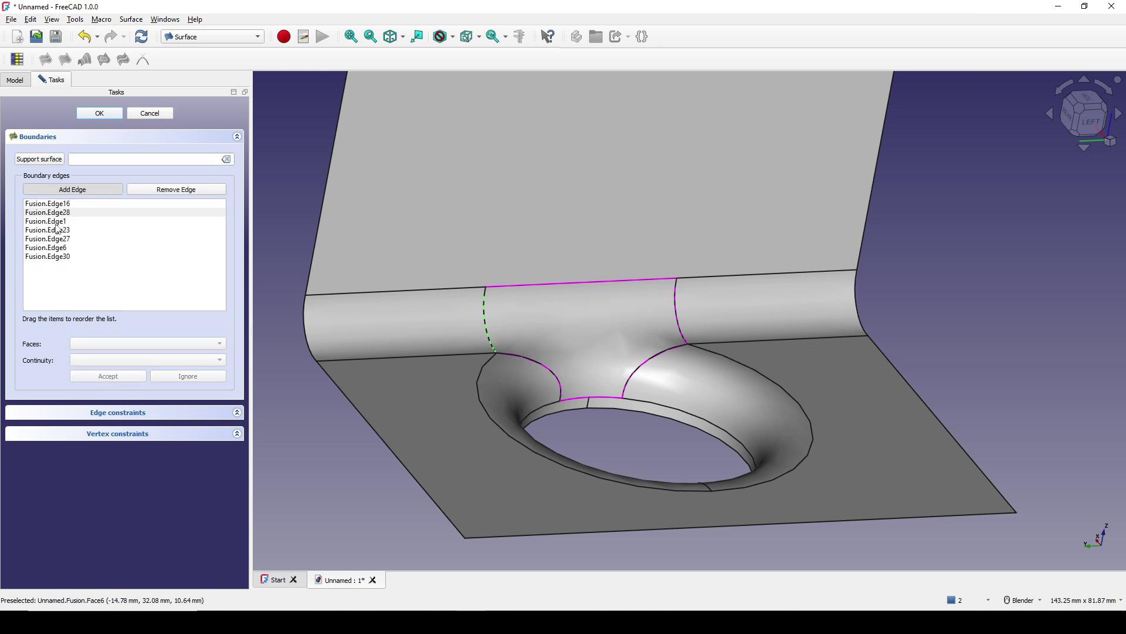
- Give boundary Edge1, on the first hole-fillet half, the face Face1 and continuity G1
left_click(53, 222)
left_click(146, 344)
left_click(118, 356)
left_click(118, 360)
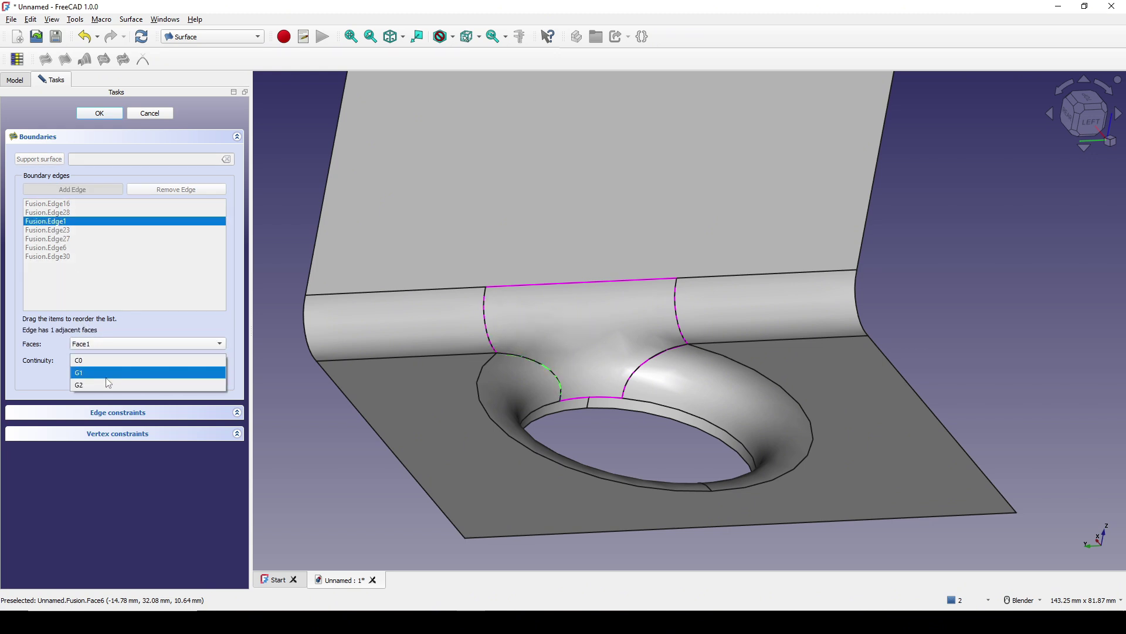
left_click(108, 383)
left_click(122, 375)
- Assign the adjacent hole-wall faces with G1 continuity to the two hole-rim boundary edges, Edge23 and Edge27
left_click(76, 232)
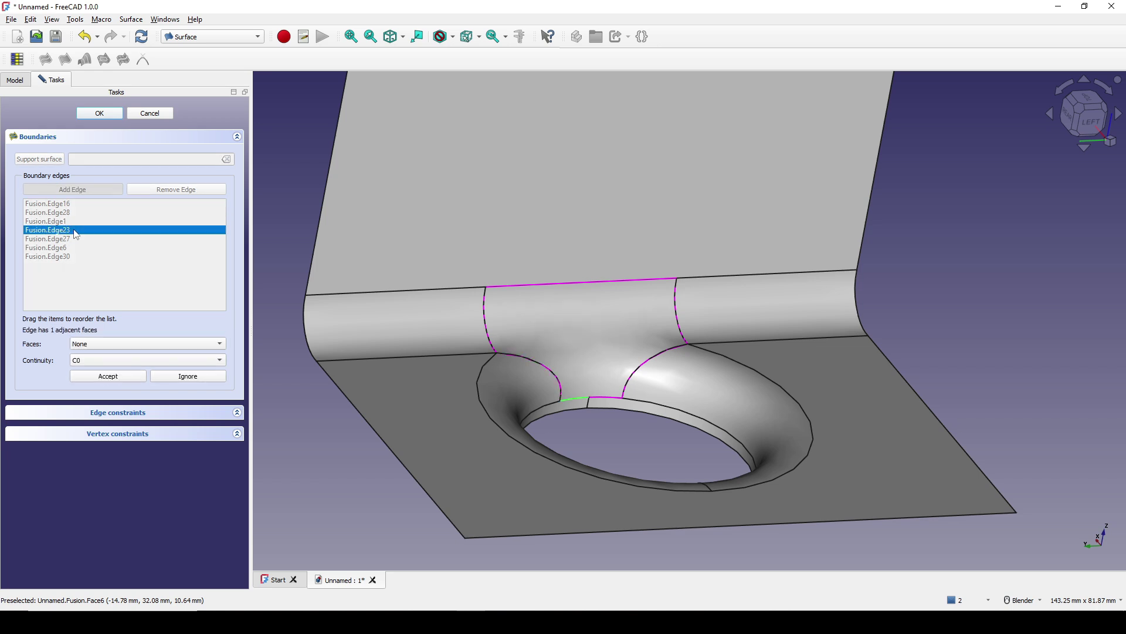
left_click(117, 344)
left_click(108, 354)
left_click(117, 361)
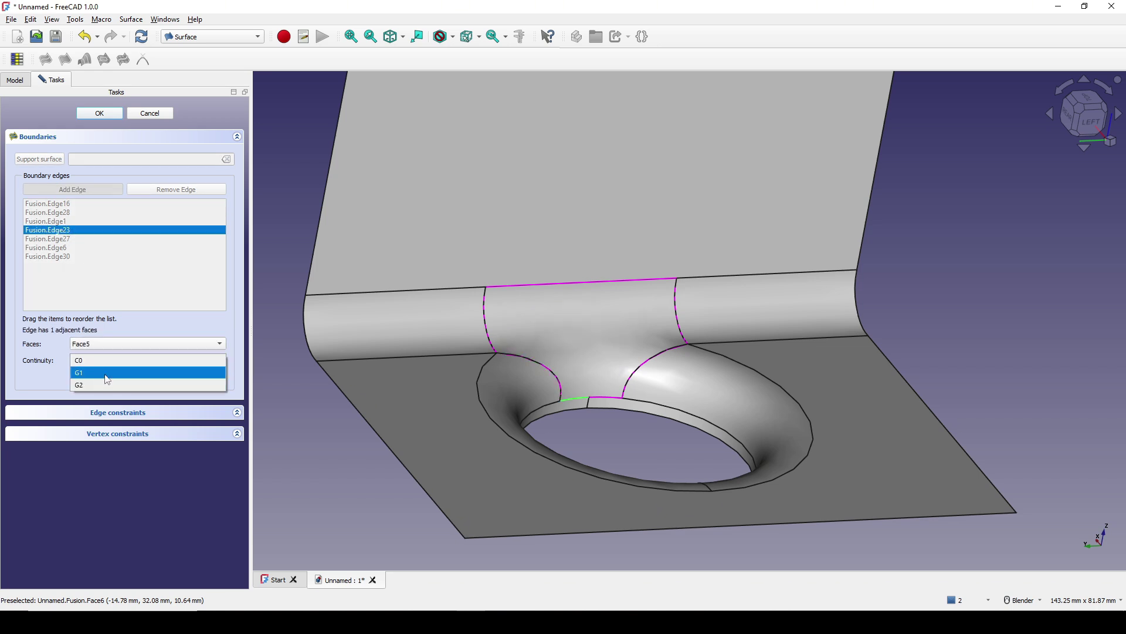
left_click(114, 373)
left_click(59, 239)
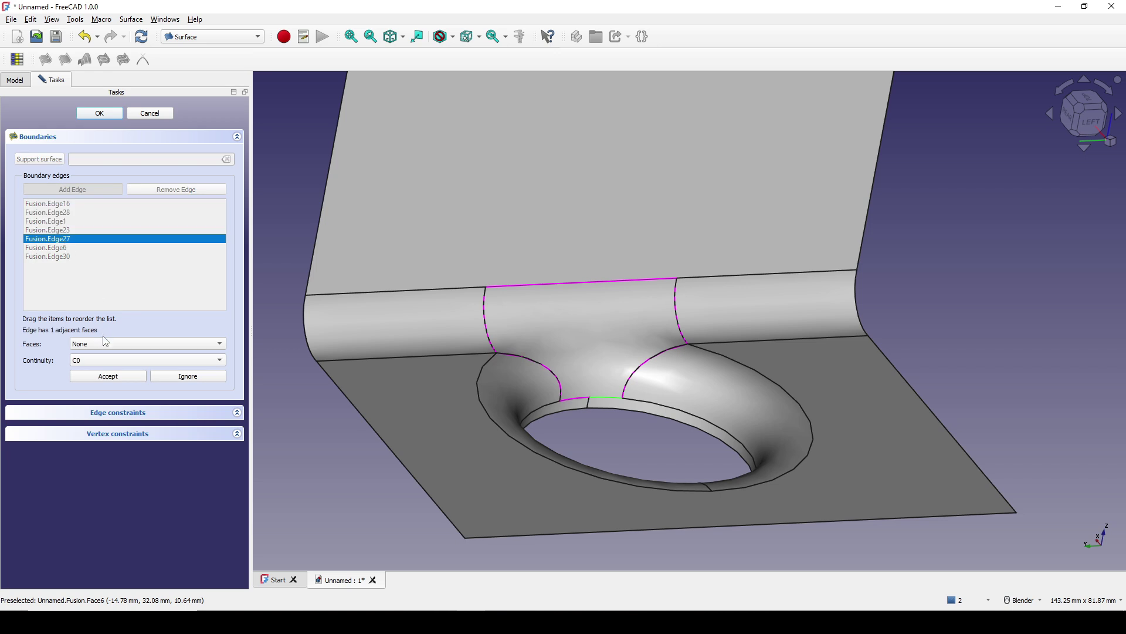
left_click(106, 344)
left_click(106, 356)
left_click(117, 360)
left_click(115, 373)
left_click(110, 376)
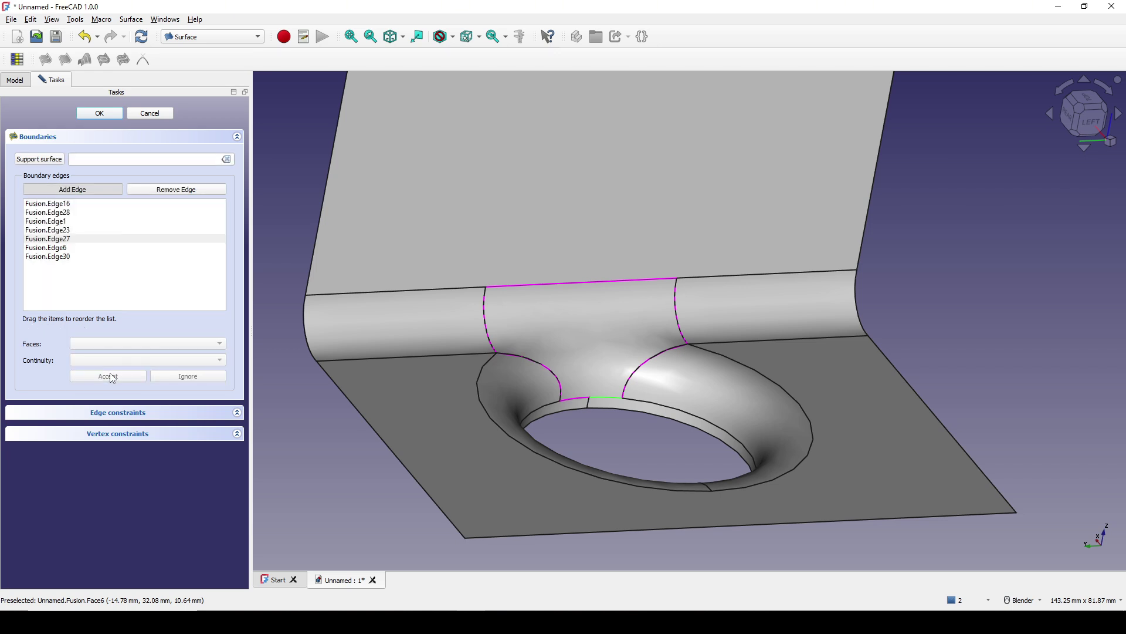
- Give boundary Edge6, on the other hole-fillet half, the face Face2 and continuity G1
left_click(64, 250)
left_click(97, 344)
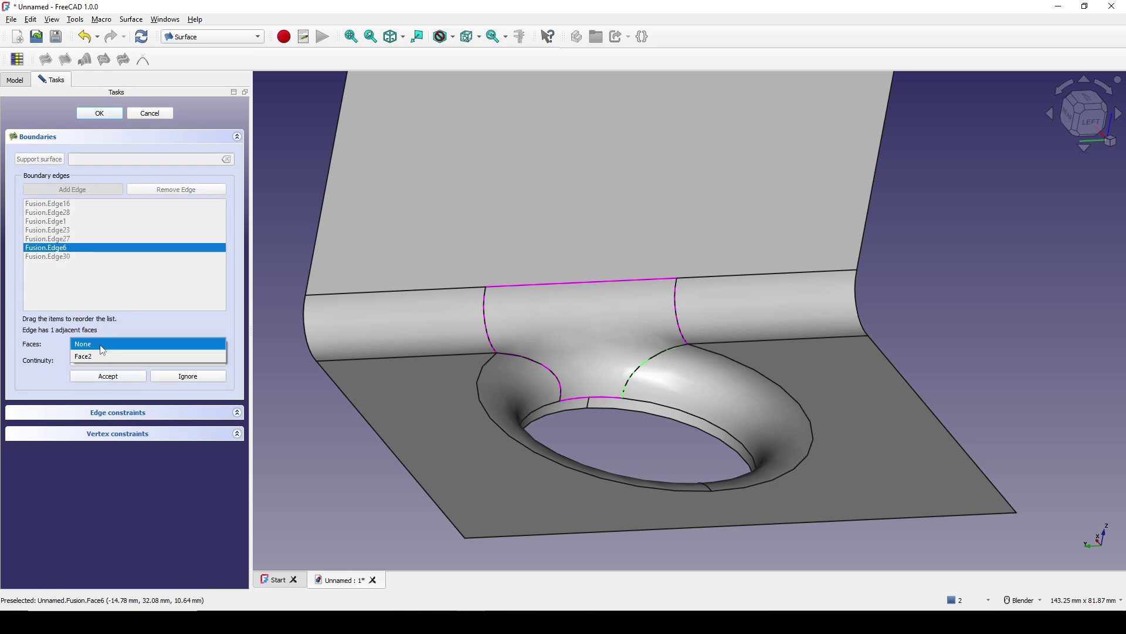
left_click(101, 356)
left_click(103, 360)
left_click(106, 373)
left_click(108, 376)
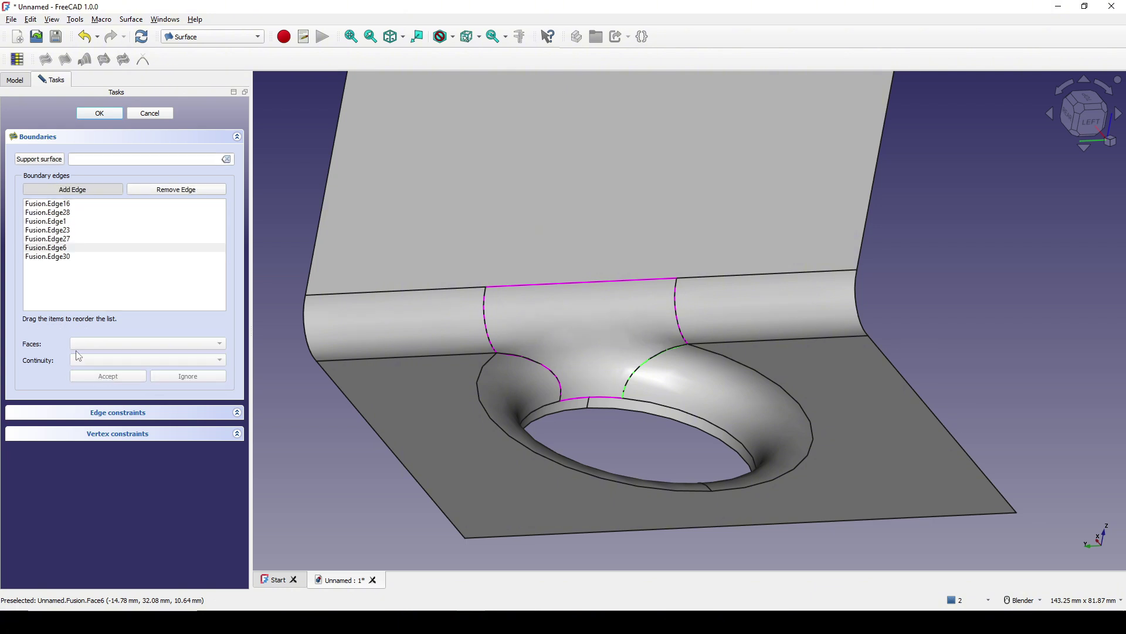
- Give boundary Edge30, on the other inner-corner fillet, the face Face7 with G1 continuity, and create the filling surface
left_click(74, 258)
left_click(122, 344)
left_click(119, 356)
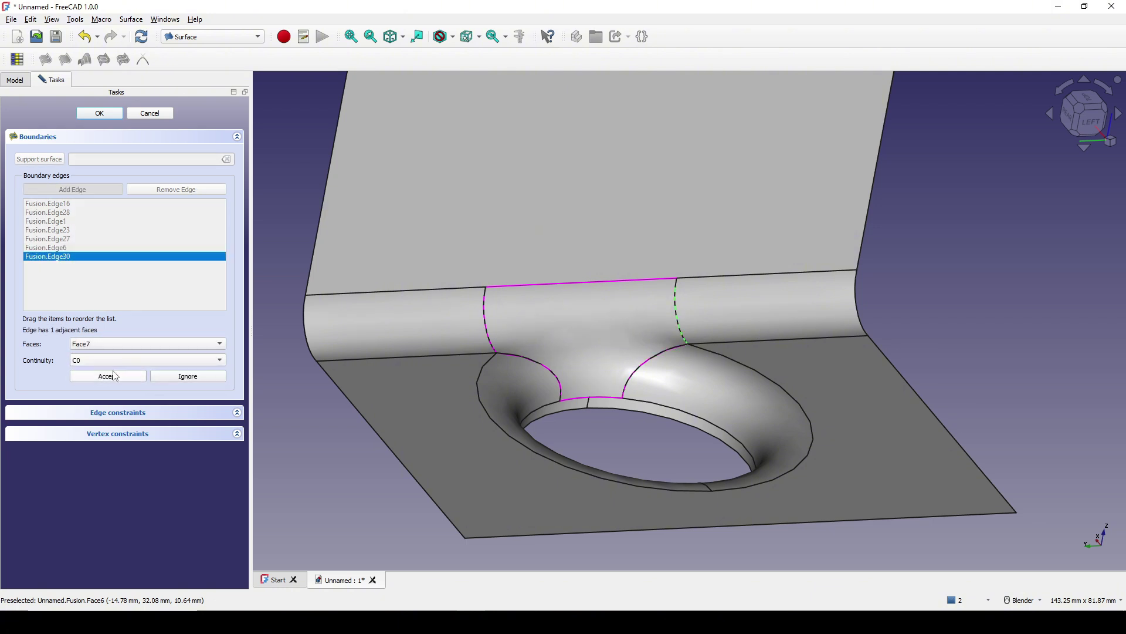
left_click(121, 363)
left_click(119, 376)
left_click(117, 377)
scroll(609, 409, "down", 2)
middle_click_drag(596, 403, 599, 458)
left_click(100, 114)
- Show the hidden outer bracket faces in the group, from Face through Face007
scroll(646, 440, "up", 6)
scroll(681, 394, "down", 4)
middle_click_drag(679, 409, 850, 434)
left_click(70, 133)
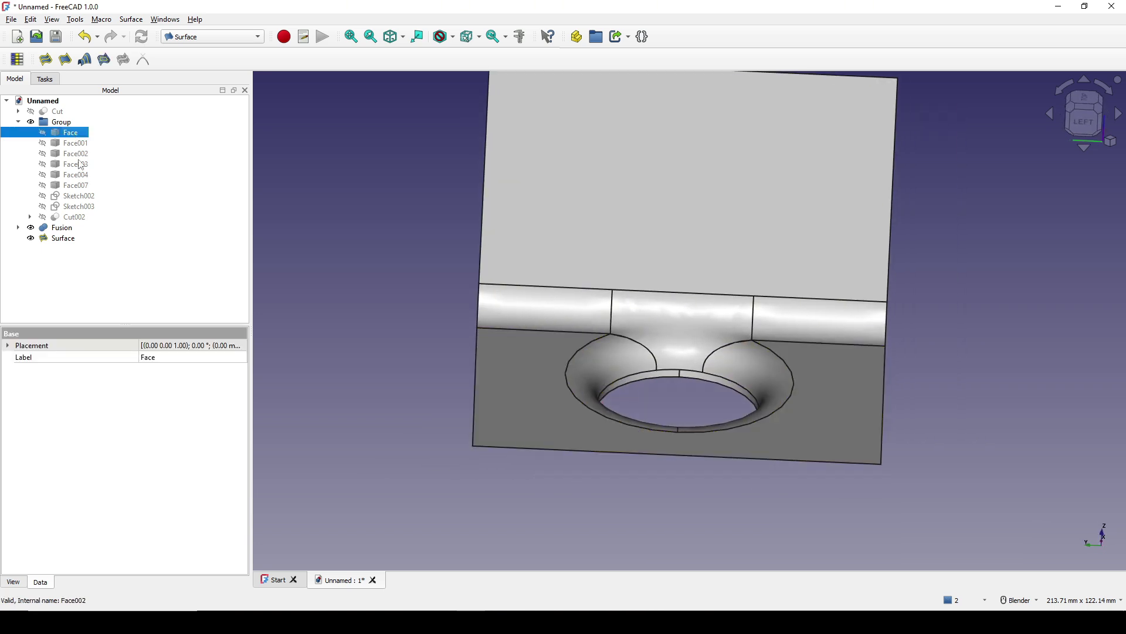
left_click(69, 186, "shift")
key("space")
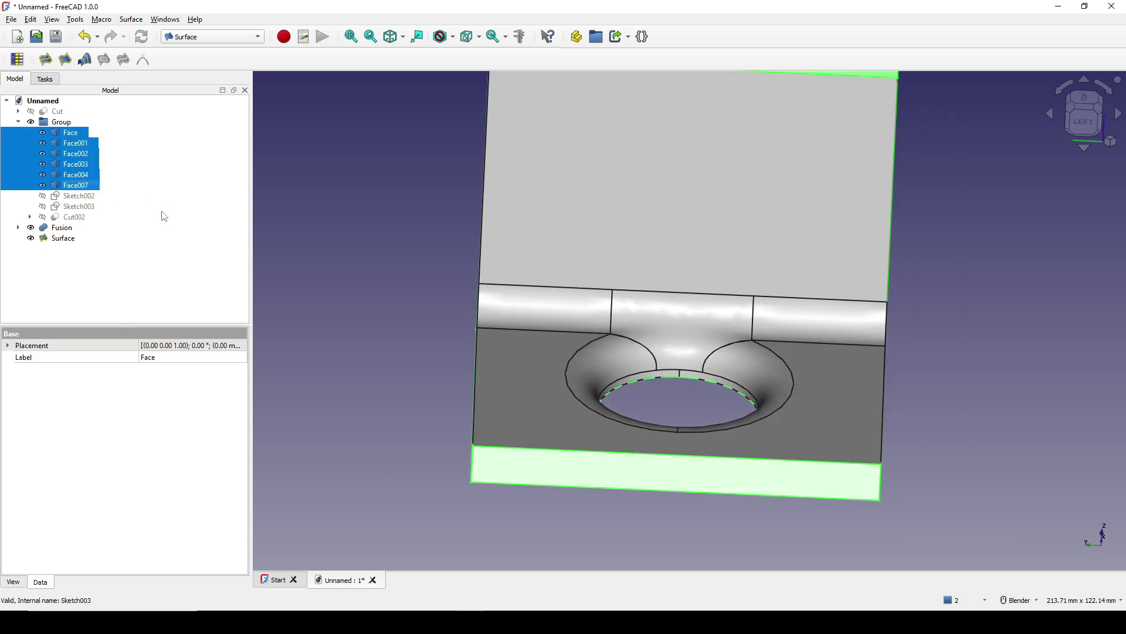
- Examine the bracket from both sides, comparing the side faces with the ends of the inner-corner fillets
scroll(516, 373, "down", 2)
middle_click_drag(582, 383, 756, 368)
left_click(793, 297)
middle_click_drag(794, 297, 767, 341)
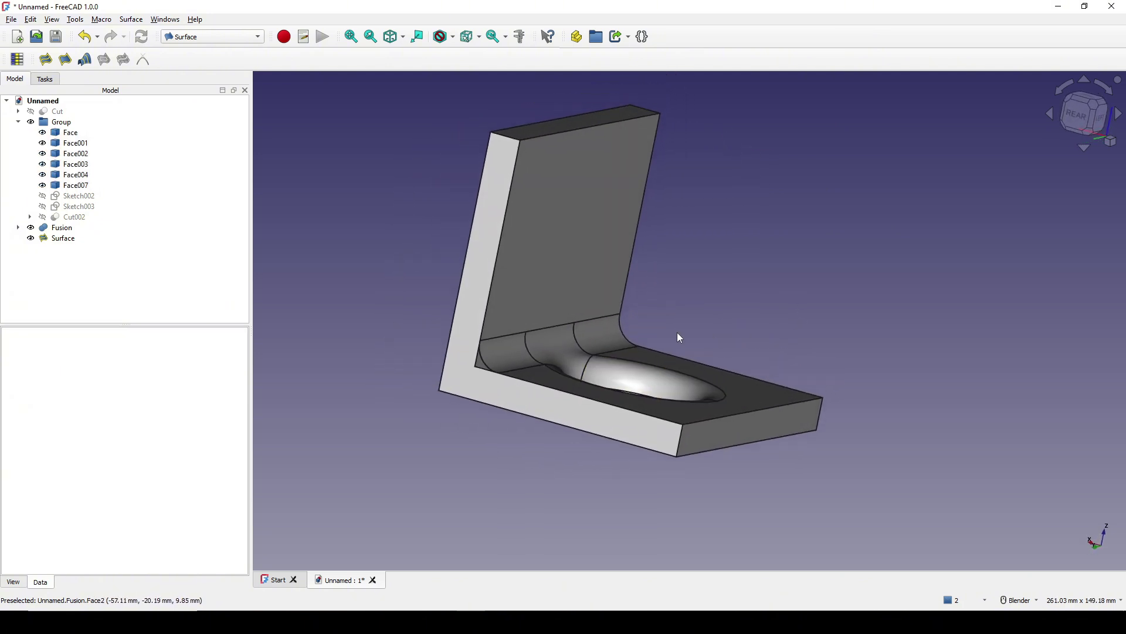
scroll(563, 346, "up", 3)
middle_click_drag(441, 393, 553, 398, "shift")
middle_click_drag(553, 398, 898, 432)
scroll(511, 384, "up", 2)
scroll(512, 393, "down", 5)
- Delete the two L-shaped side faces, Face002 and Face003, on opposite sides of the bracket
left_click(465, 420)
left_click(887, 379, "ctrl")
scroll(749, 388, "down", 3)
middle_click_drag(748, 387, 554, 345)
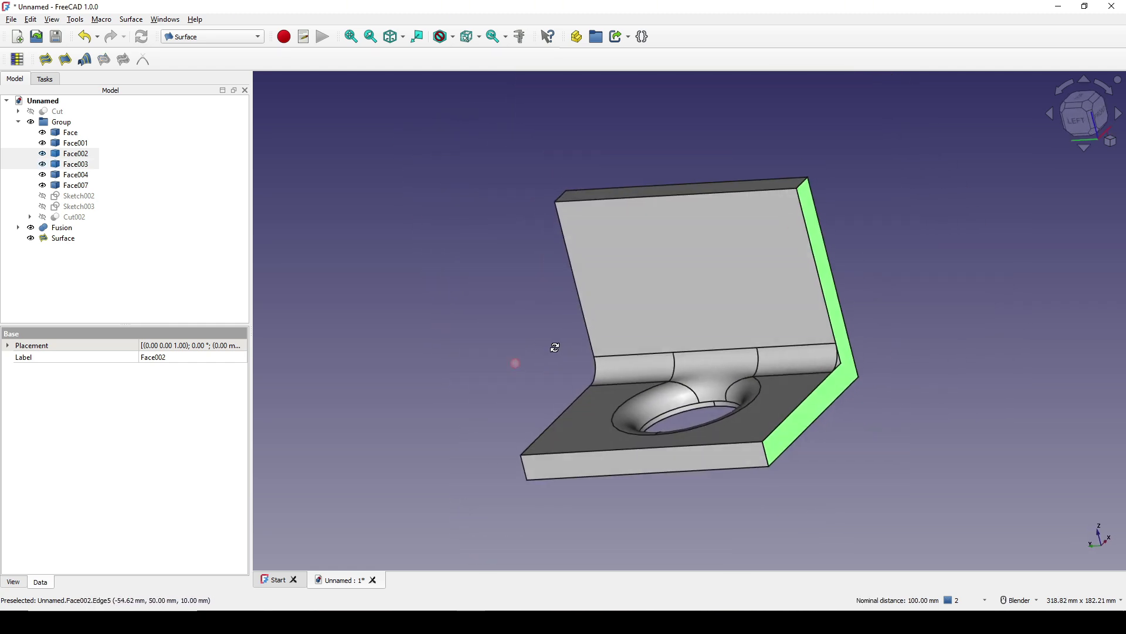
key("Delete")
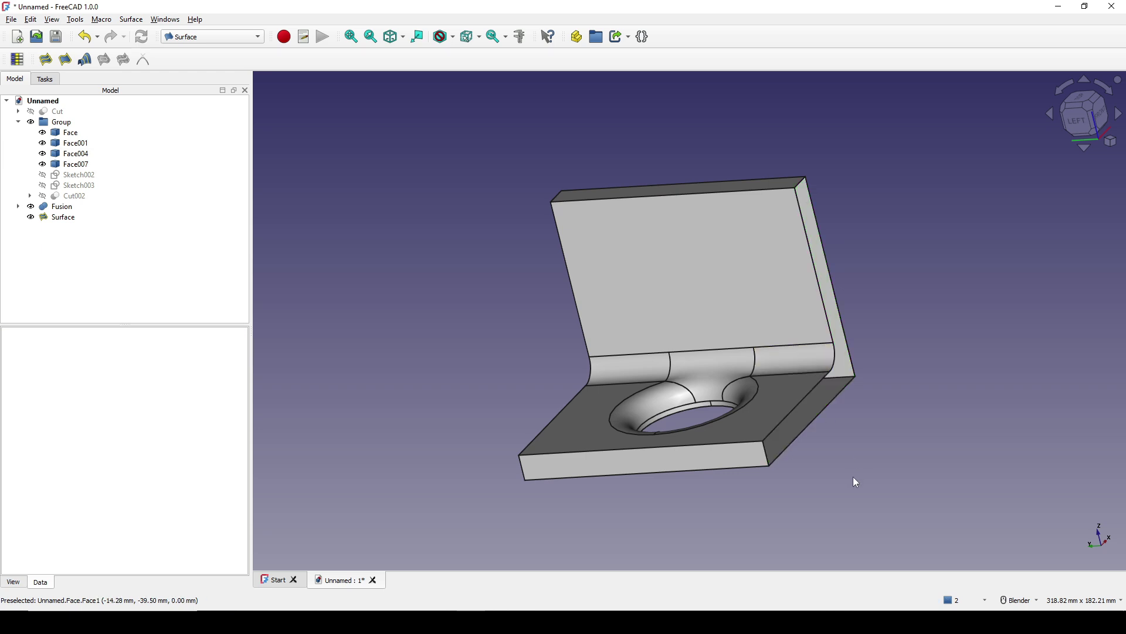
- Fill one open side of the bracket with a surface bounded by its seven L-profile edges, including the inner-corner fillet arc
middle_click_drag(855, 478, 645, 528)
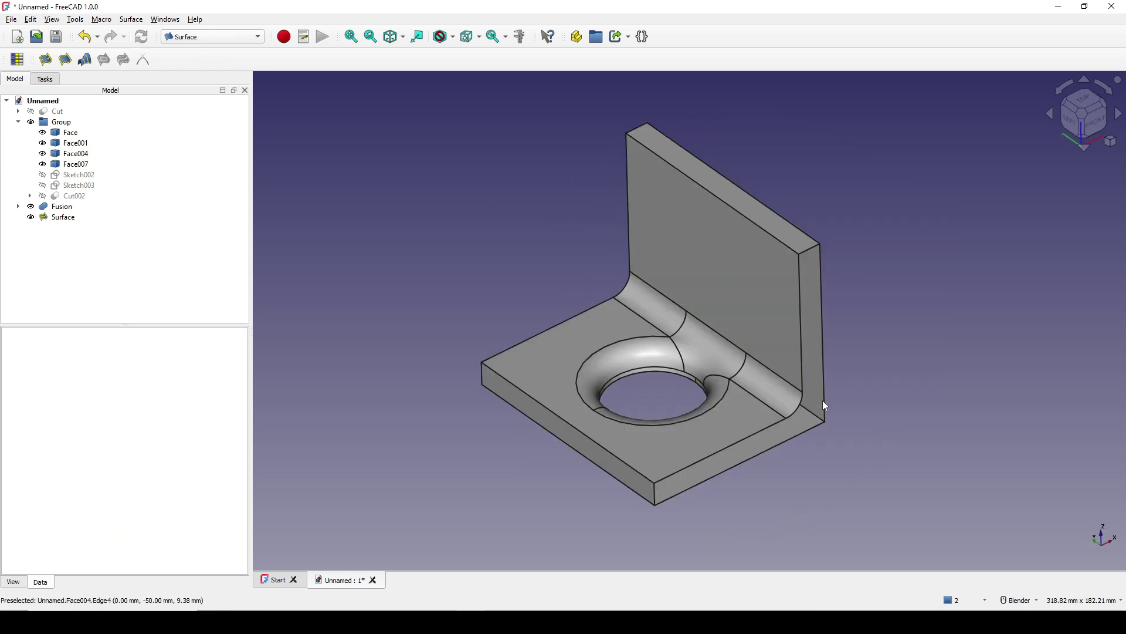
left_click(46, 61)
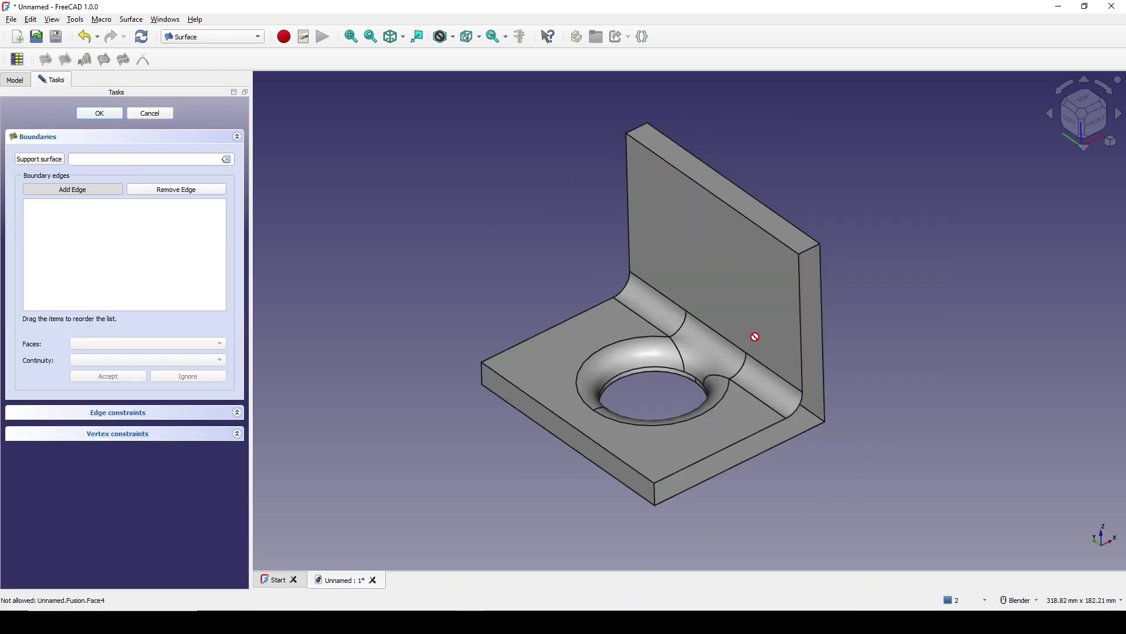
scroll(764, 360, "up", 1)
middle_click_drag(766, 359, 706, 355, "shift")
left_click(763, 220)
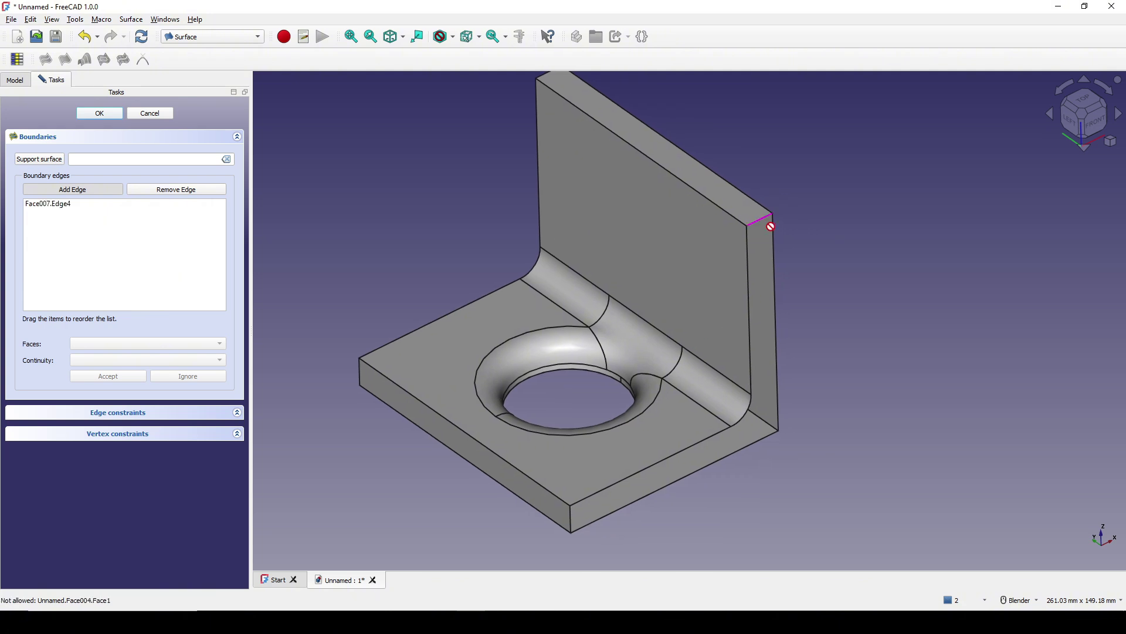
left_click(776, 239)
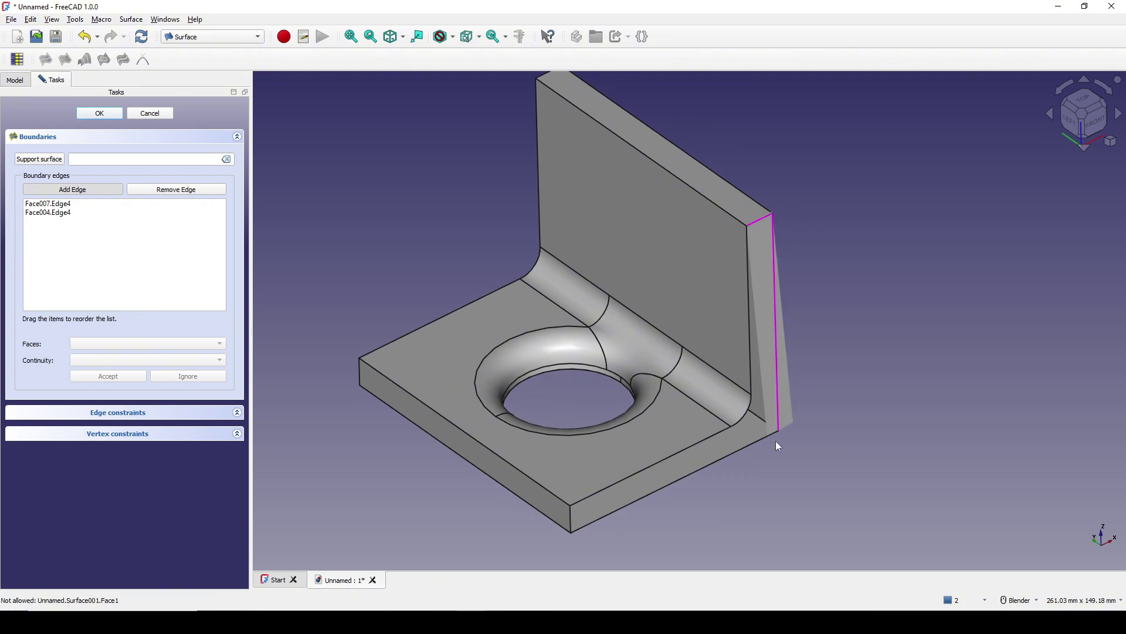
left_click(745, 447)
left_click(571, 516)
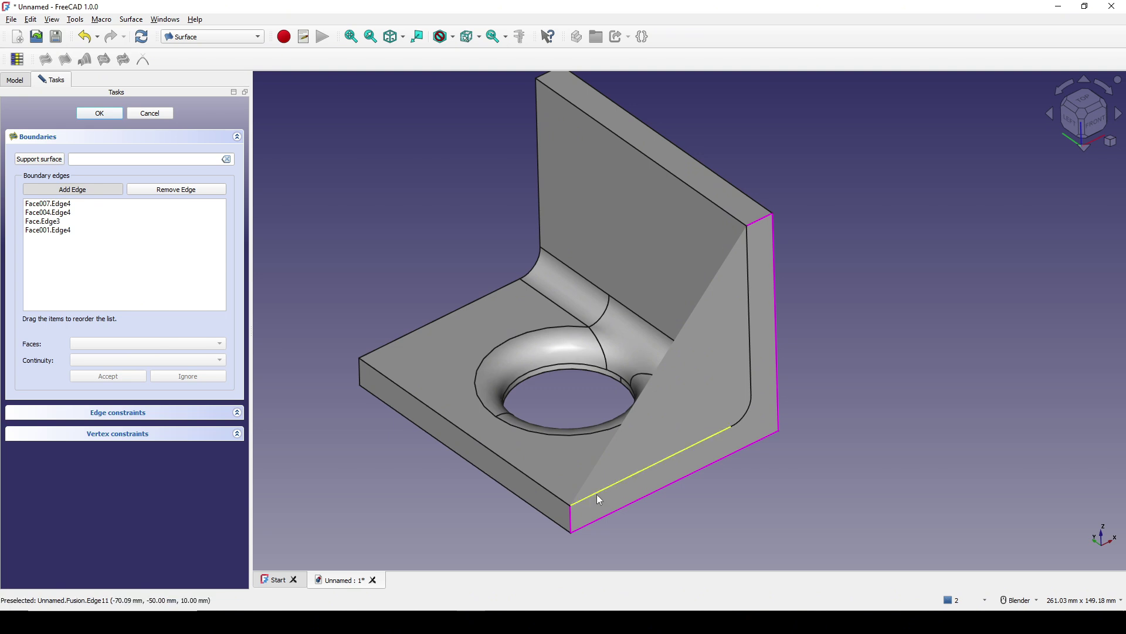
left_click(595, 494)
left_click(748, 413)
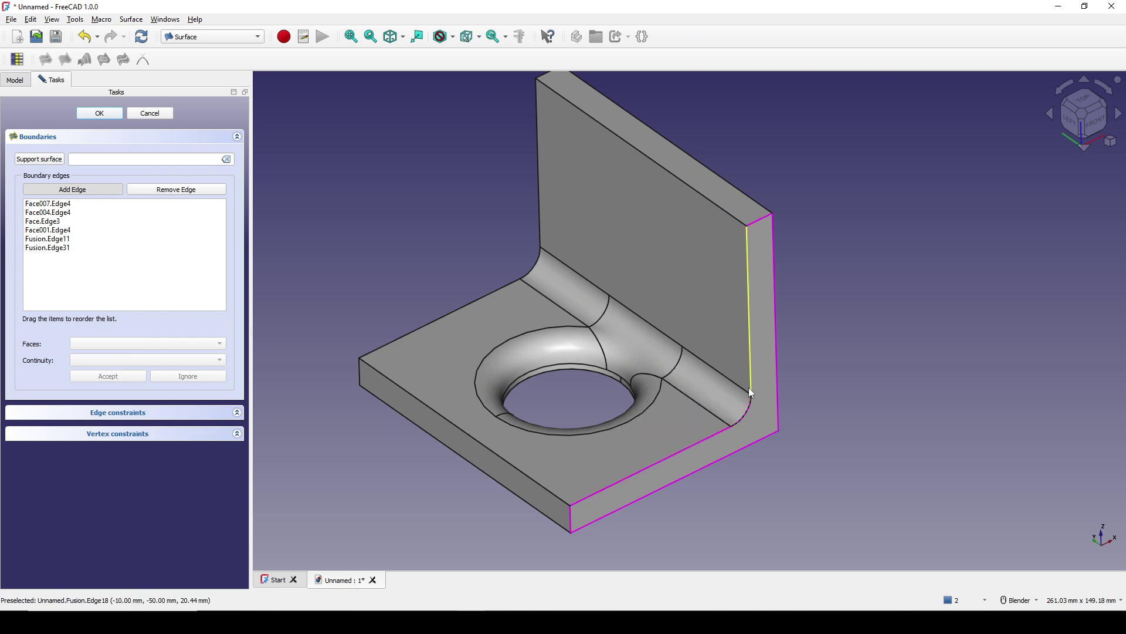
left_click(748, 387)
scroll(778, 433, "down", 2)
middle_click_drag(744, 440, 760, 423)
left_click(100, 113)
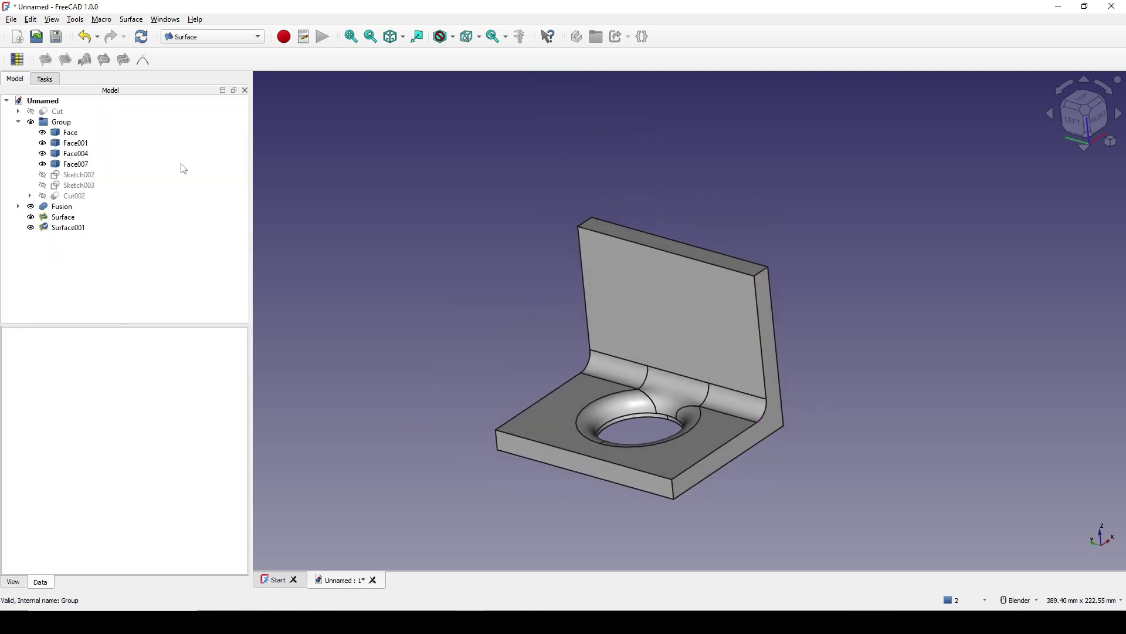
- Mirror the filled L-shaped side surface across the XZ plane to close the opposite side of the bracket
middle_click_drag(718, 371, 737, 377)
left_click(60, 229)
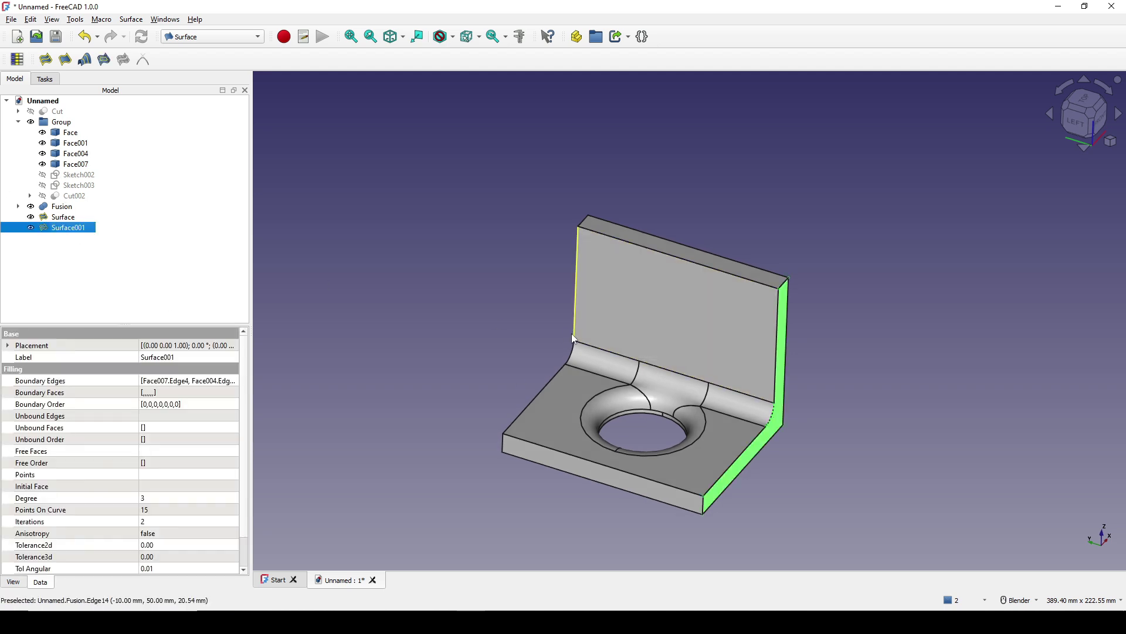
left_click(197, 37)
left_click(195, 15)
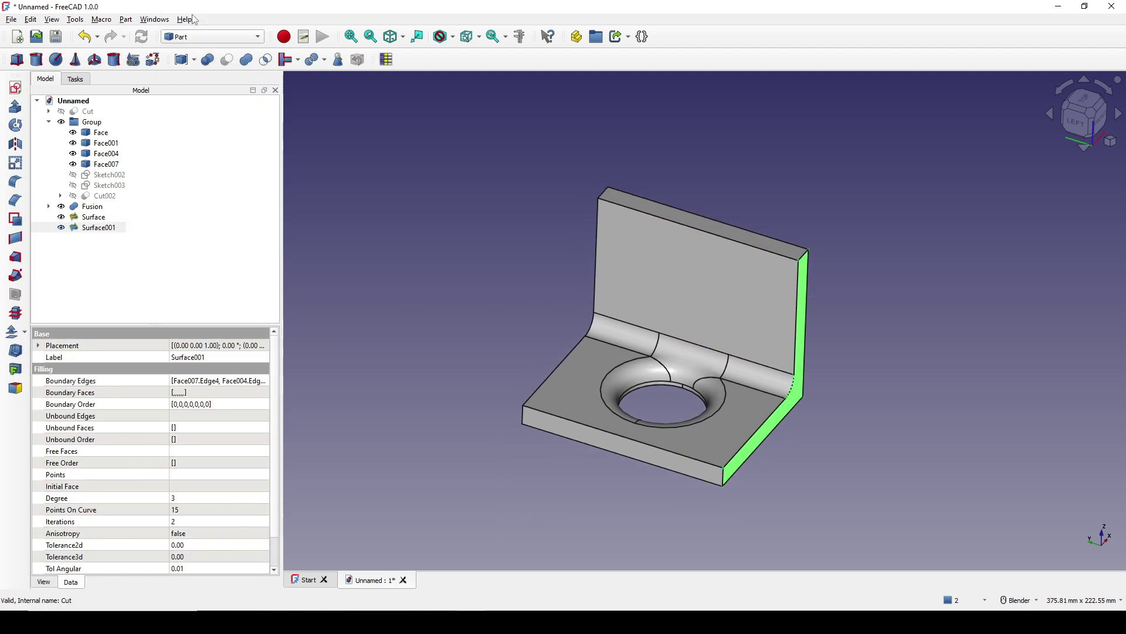
left_click(16, 144)
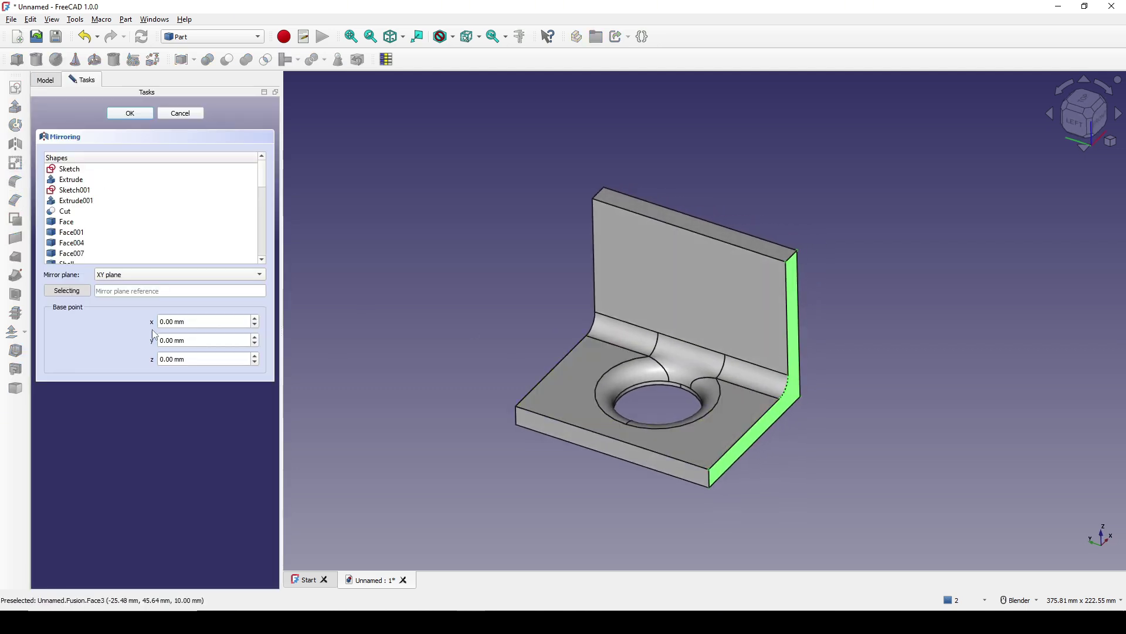
left_click(167, 274)
left_click(144, 287)
left_click(131, 113)
middle_click_drag(645, 382, 832, 355)
left_click(833, 355)
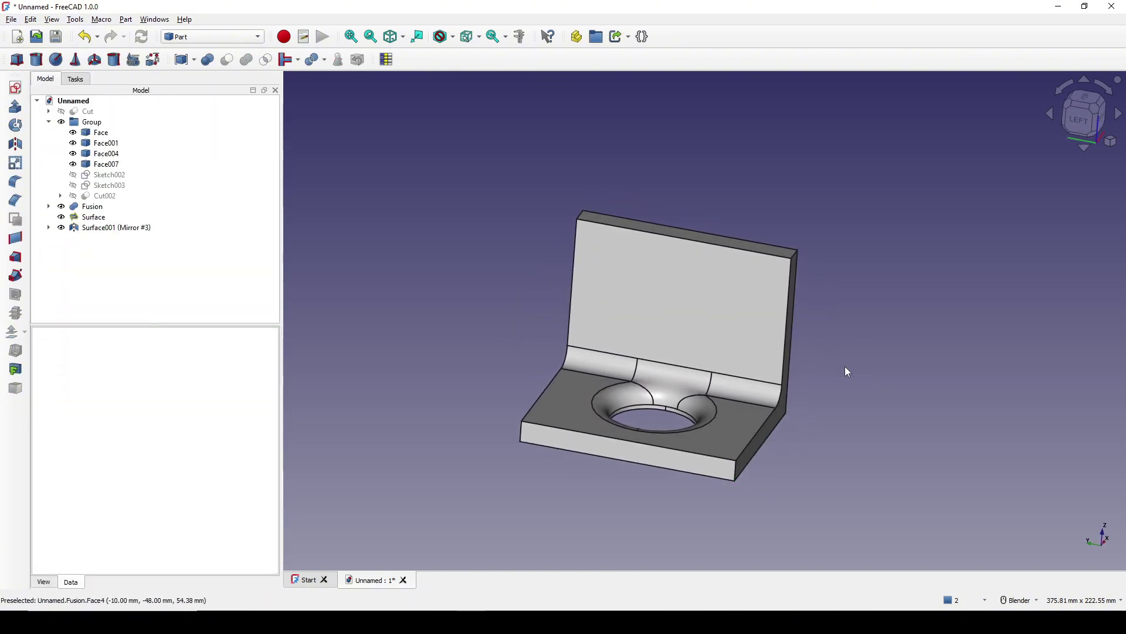
- Select all visible faces, the fusion and both side surfaces of the bracket and convert them into one solid with the Curves workbench
key("shift+b")
left_click_drag(396, 171, 938, 518)
left_click(188, 38)
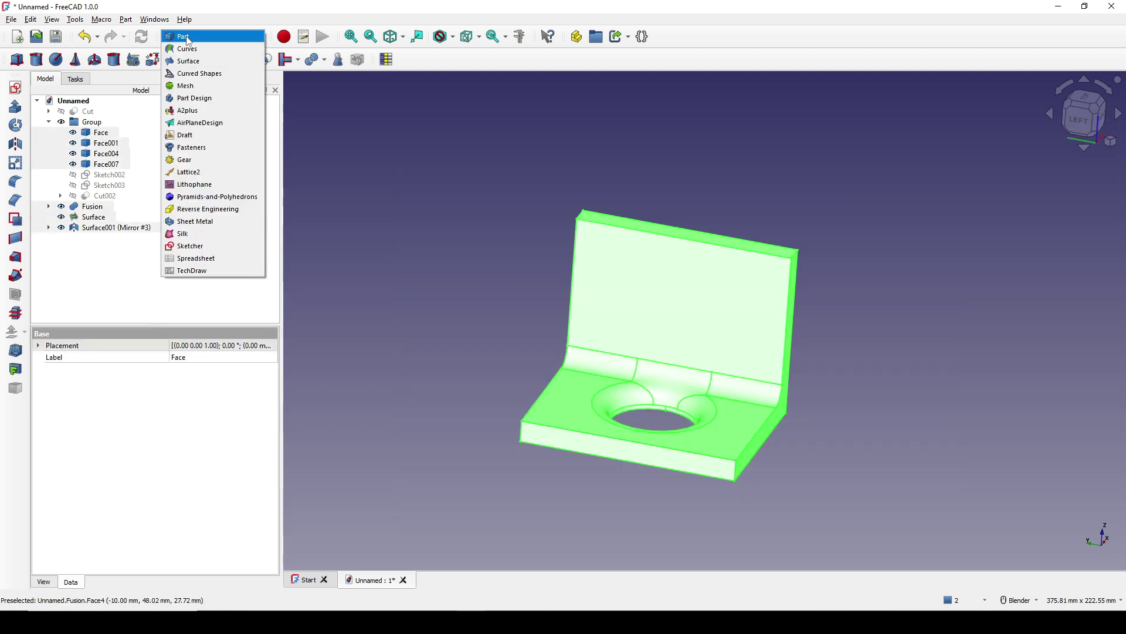
left_click(187, 49)
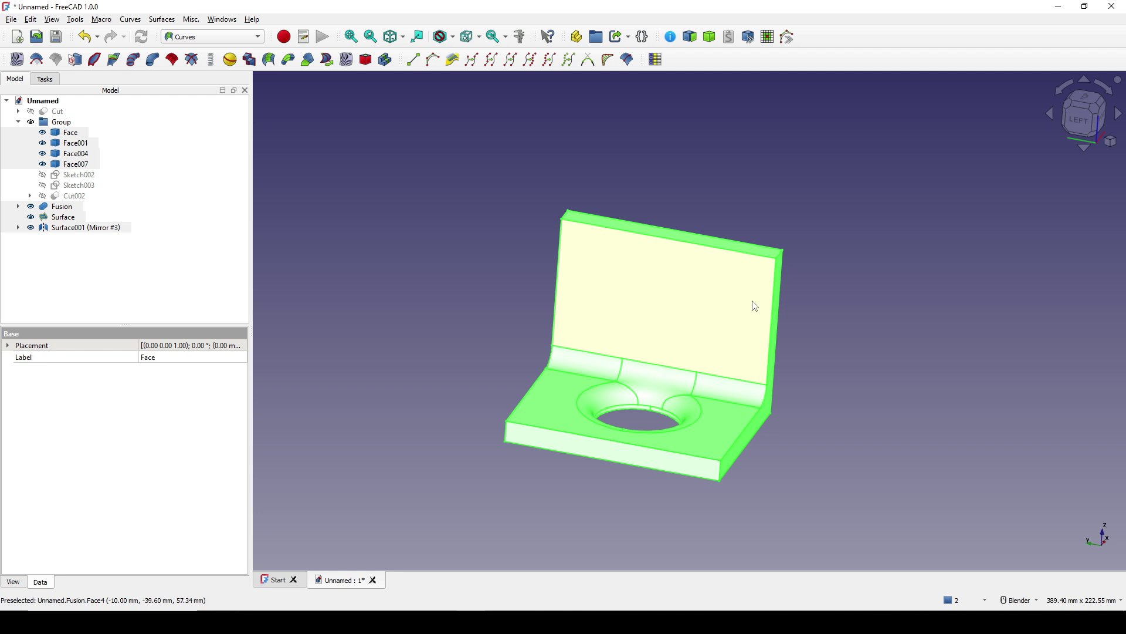
middle_click_drag(755, 305, 721, 290, "shift")
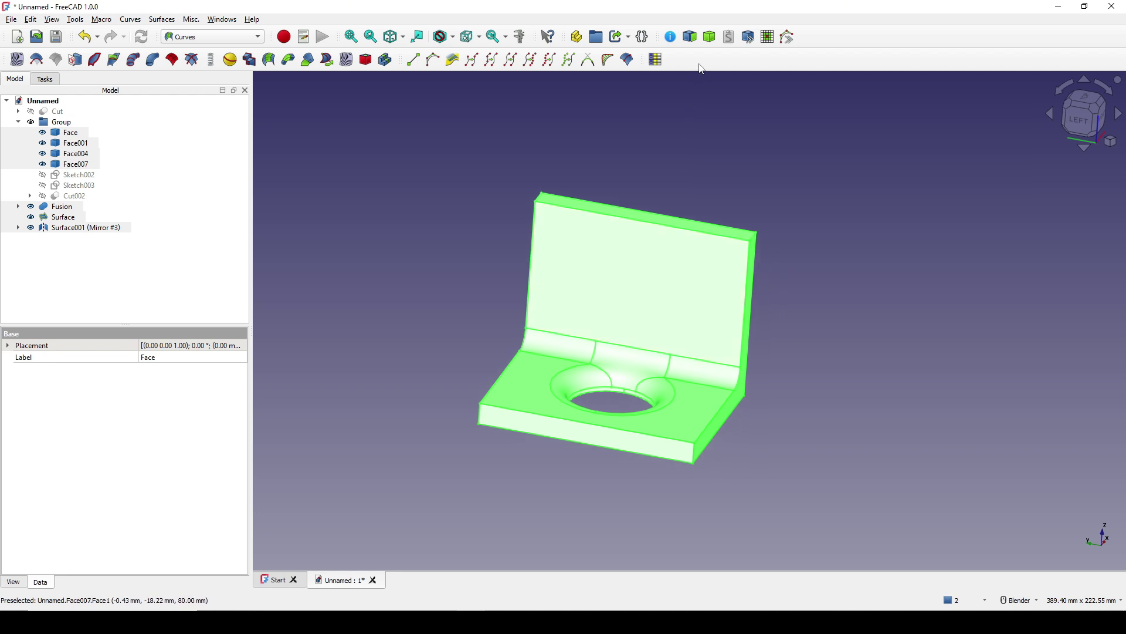
left_click(709, 36)
scroll(745, 373, "up", 2)
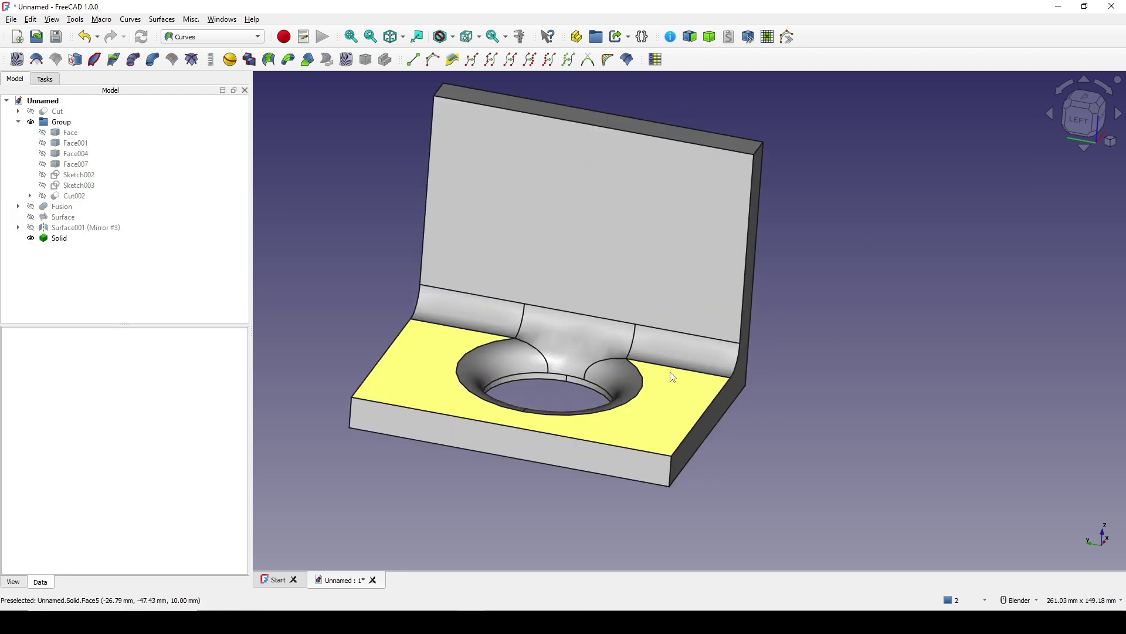
- Lower the new solid's display Deviation so the curved fillet faces and hole edges are drawn more smoothly
middle_click_drag(673, 377, 858, 432)
middle_click_drag(599, 440, 649, 424)
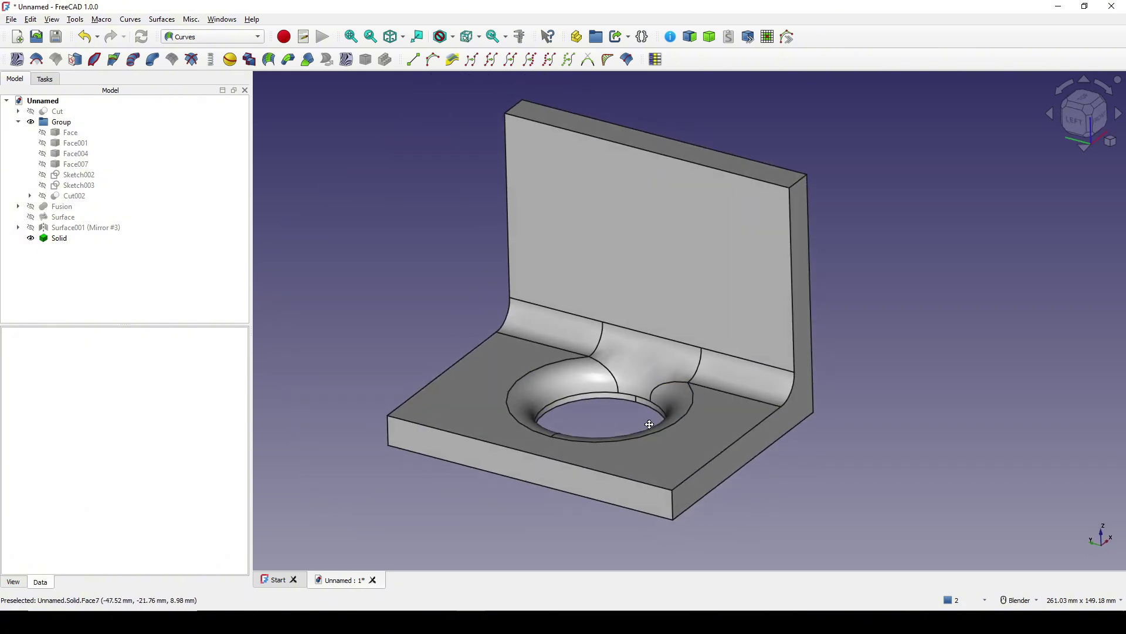
left_click(59, 238)
left_click(13, 582)
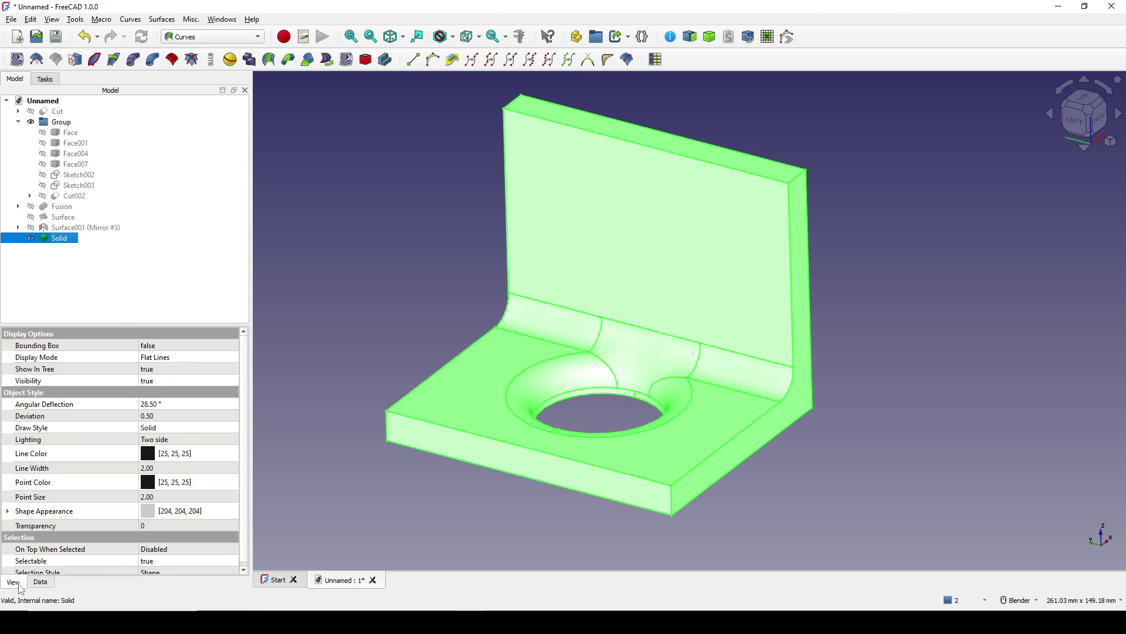
left_click(163, 416)
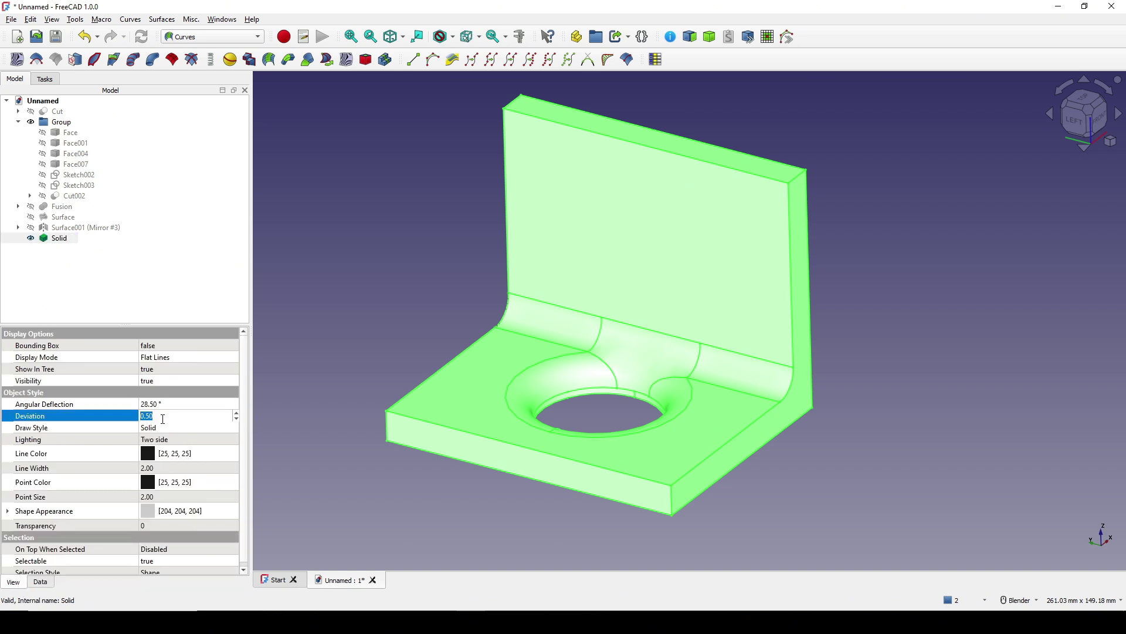
left_click(341, 286)
- Examine the finished solid from several angles, checking the merged fillets between the hole and the inner corner up close
middle_click_drag(458, 363, 528, 369)
scroll(755, 398, "up", 2)
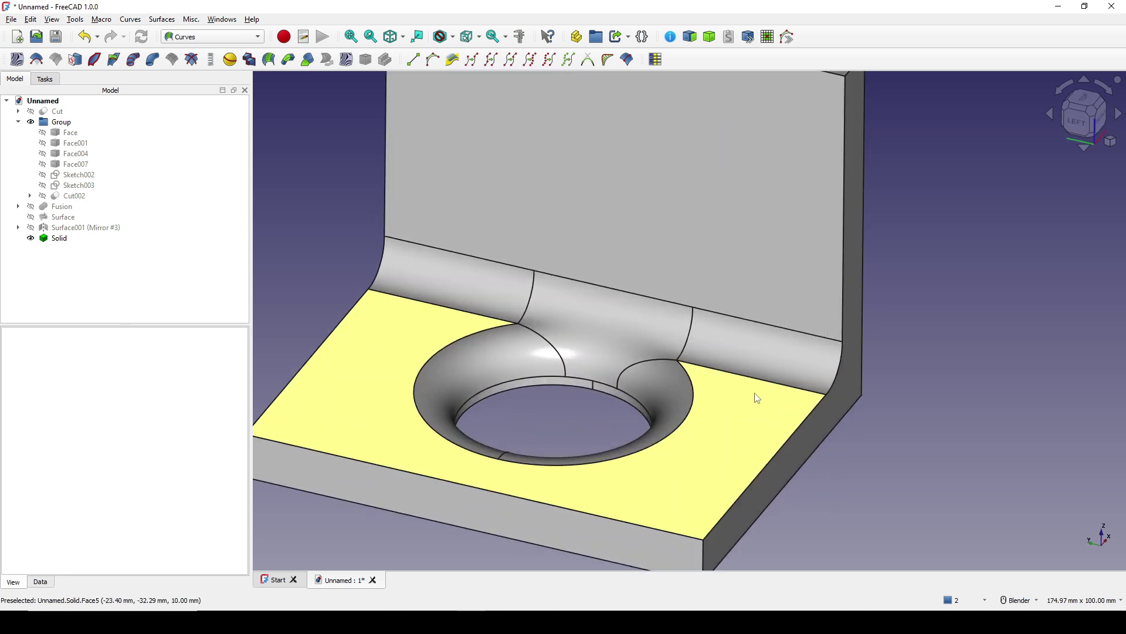
middle_click_drag(757, 399, 725, 429)
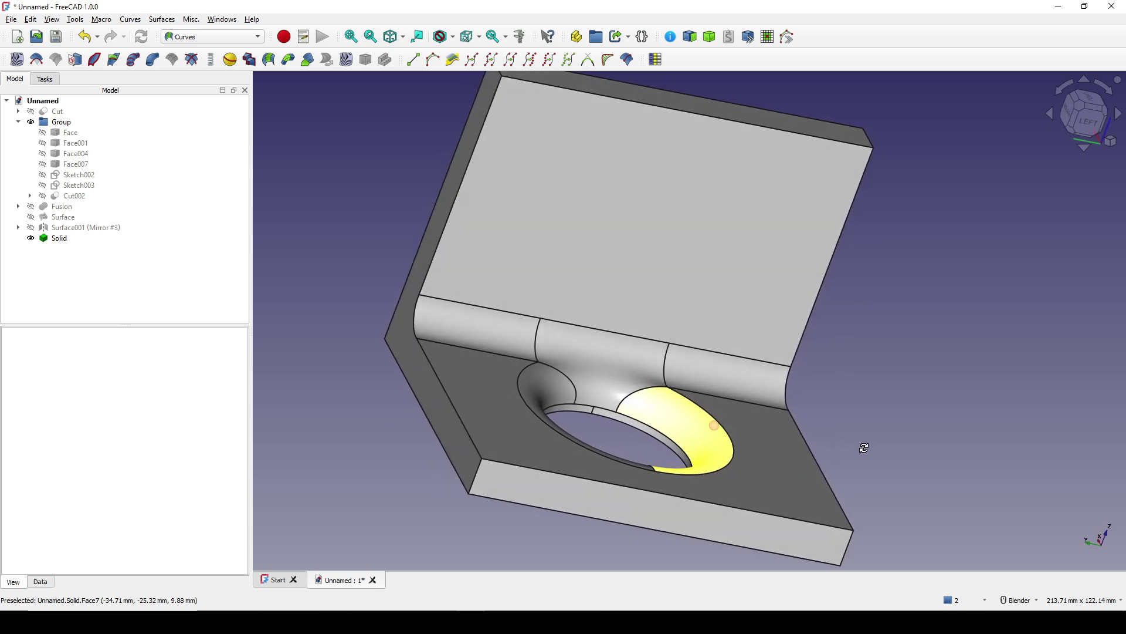
middle_click_drag(458, 441, 569, 452, "shift")
middle_click_drag(568, 452, 657, 477)
scroll(582, 407, "up", 3)
middle_click_drag(581, 407, 749, 523, "shift")
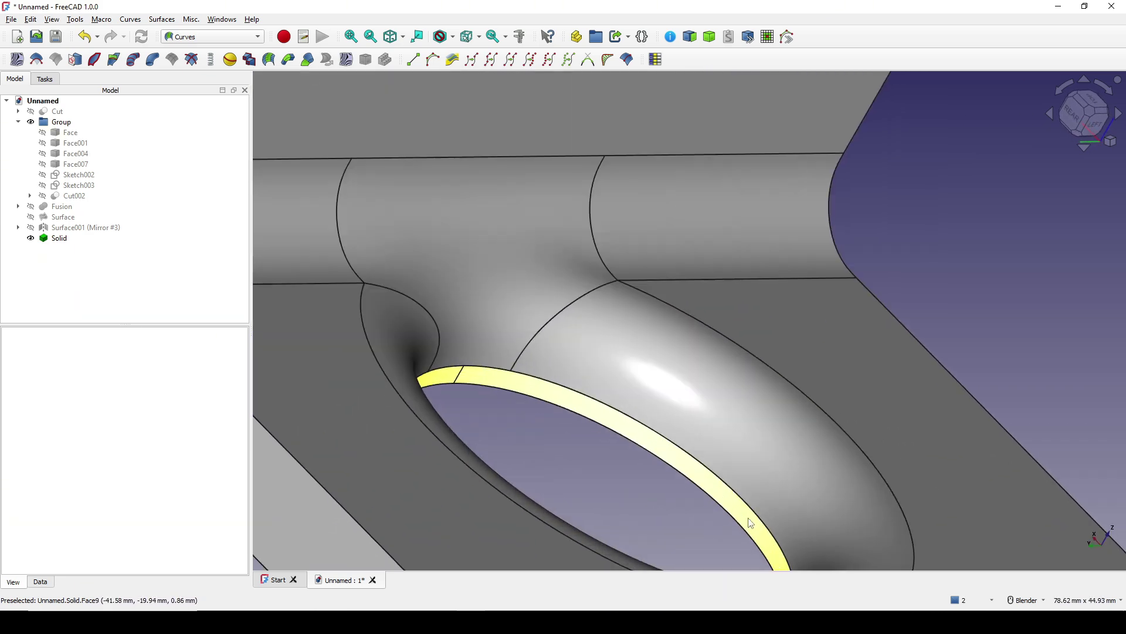